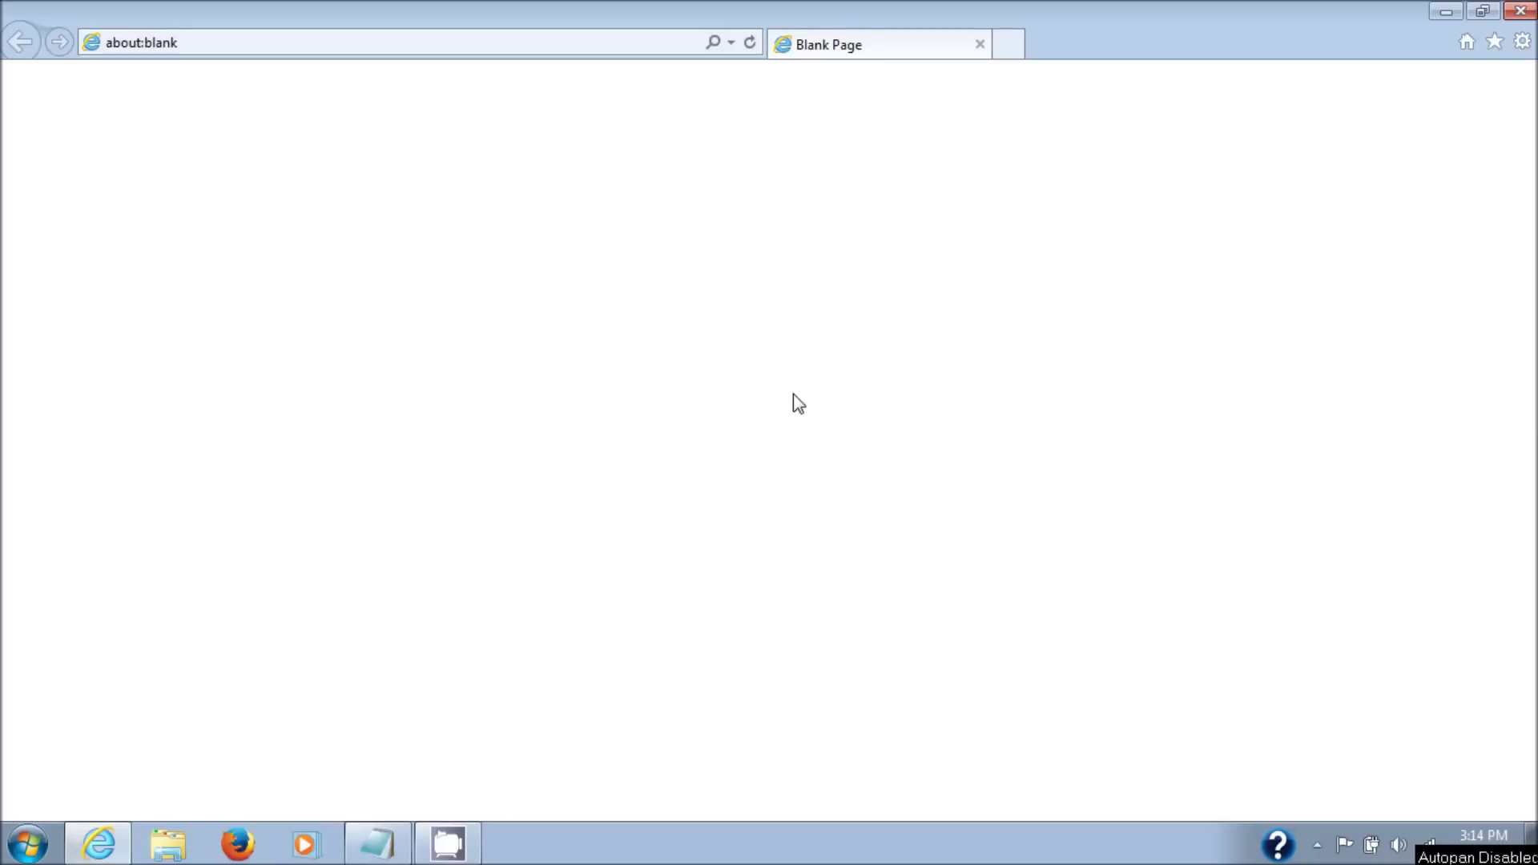
- Search Google for netgear and open the NETGEAR Download Center result
click(275, 45)
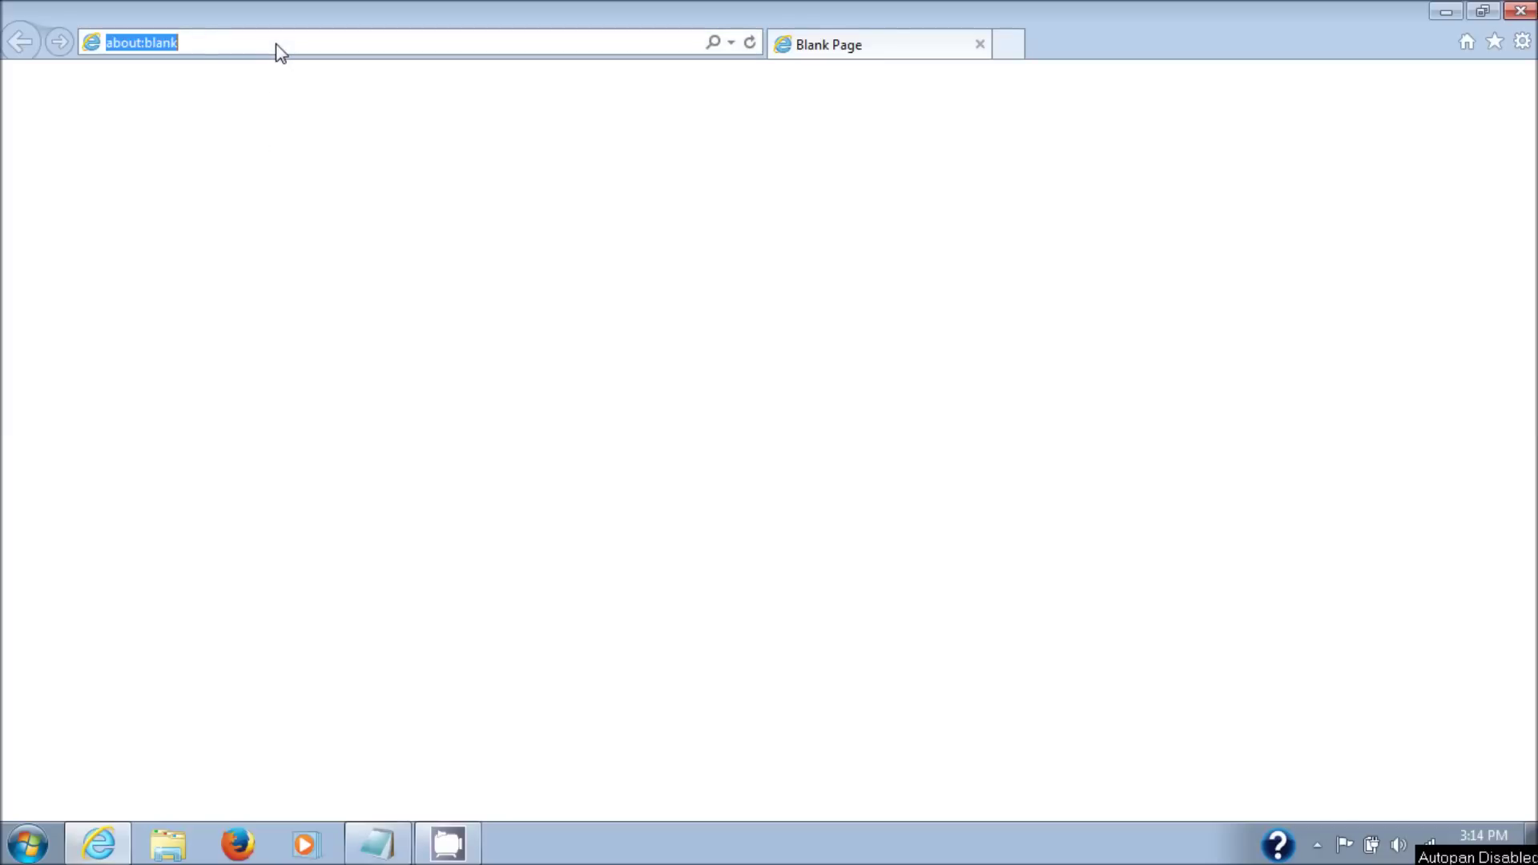
text(net)
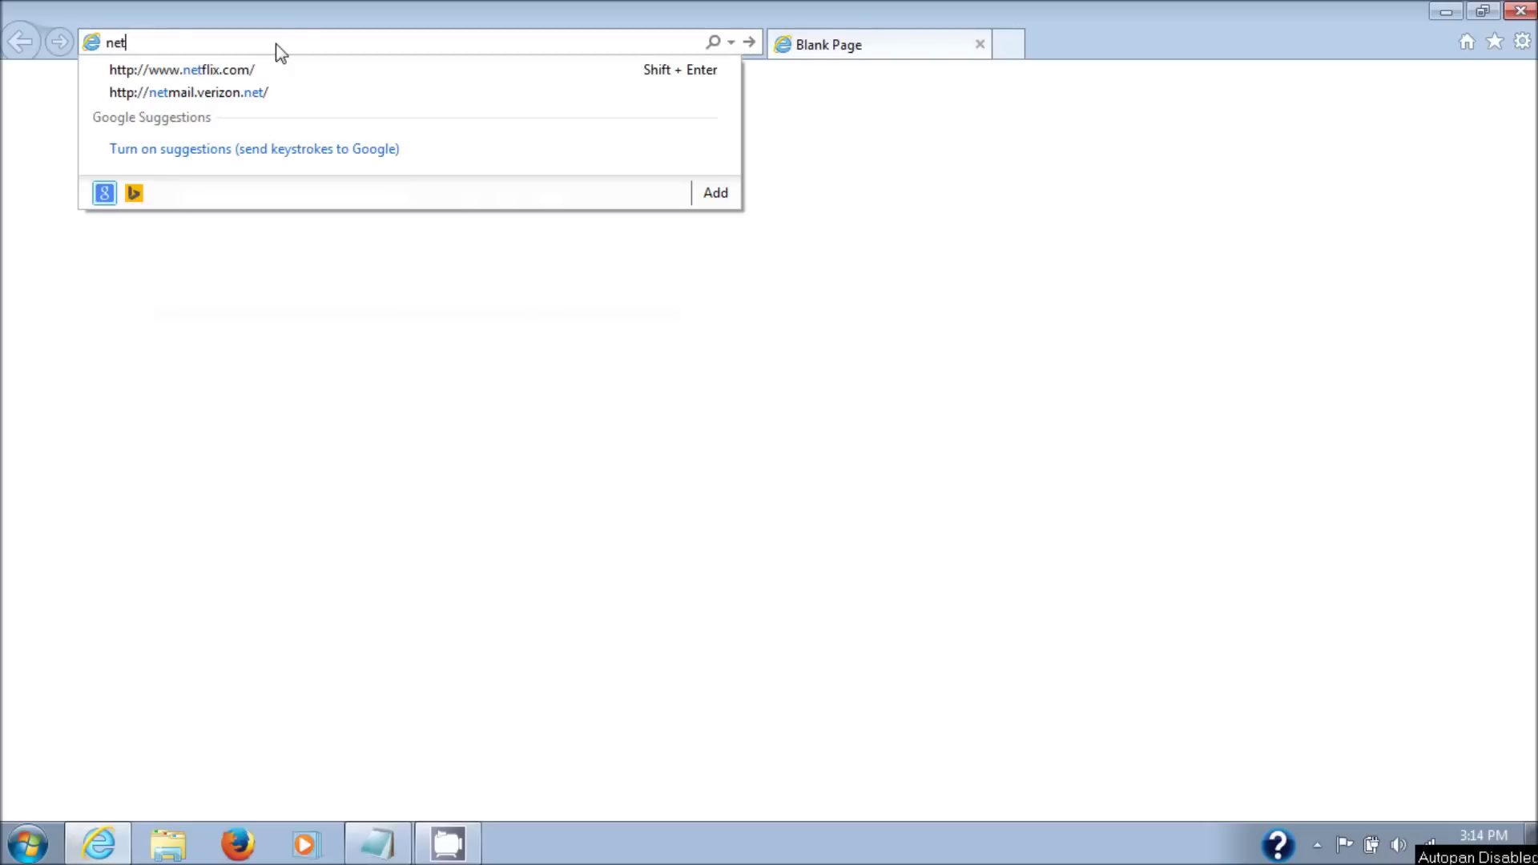
text(gear)
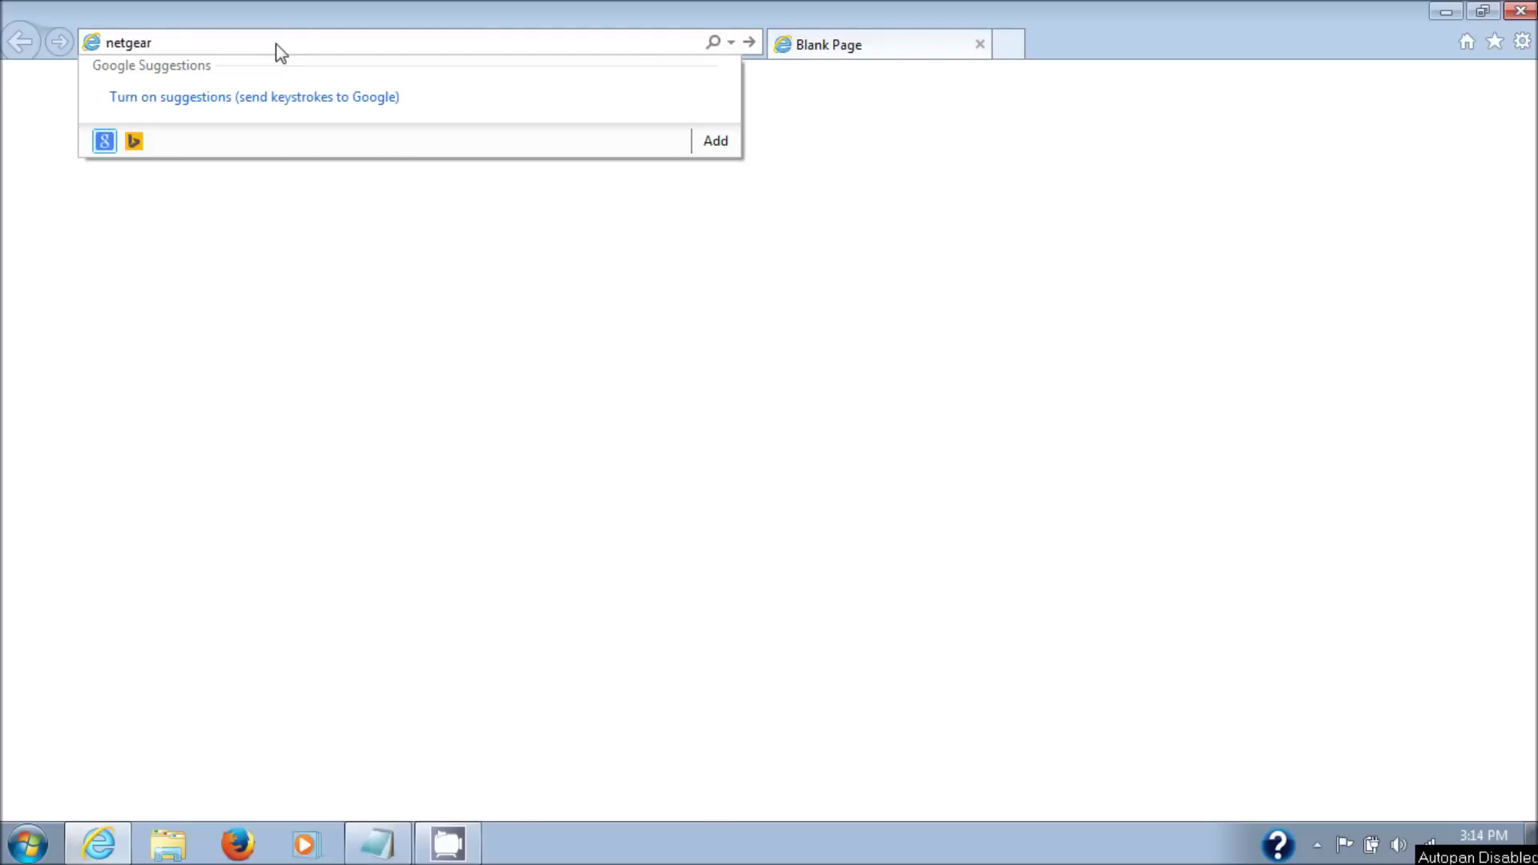
key(Return)
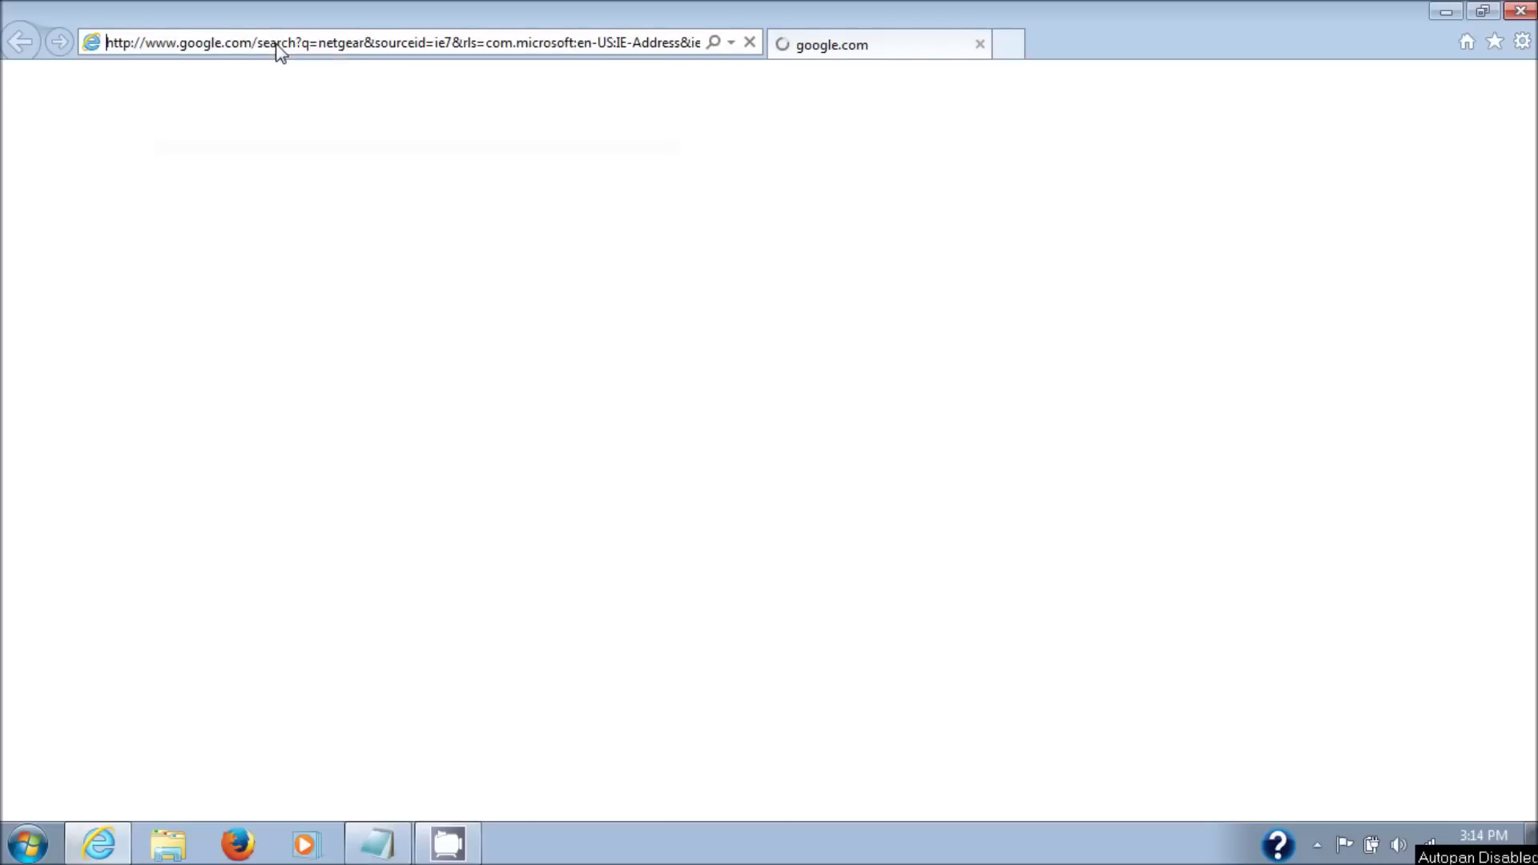
click(584, 337)
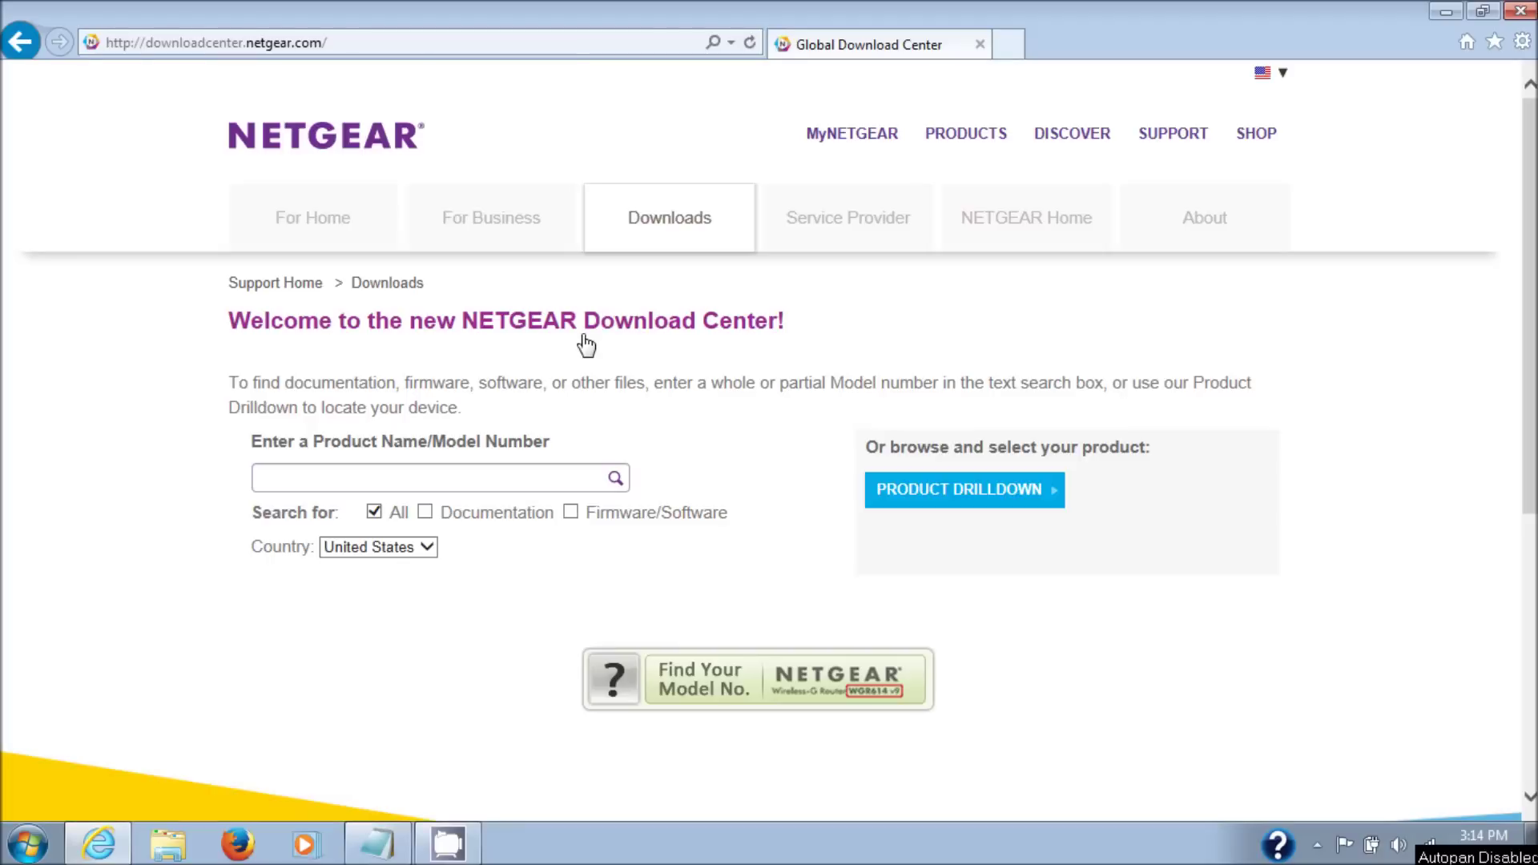
- Browse products by category and choose Routers, Modems & Gateways
click(1013, 501)
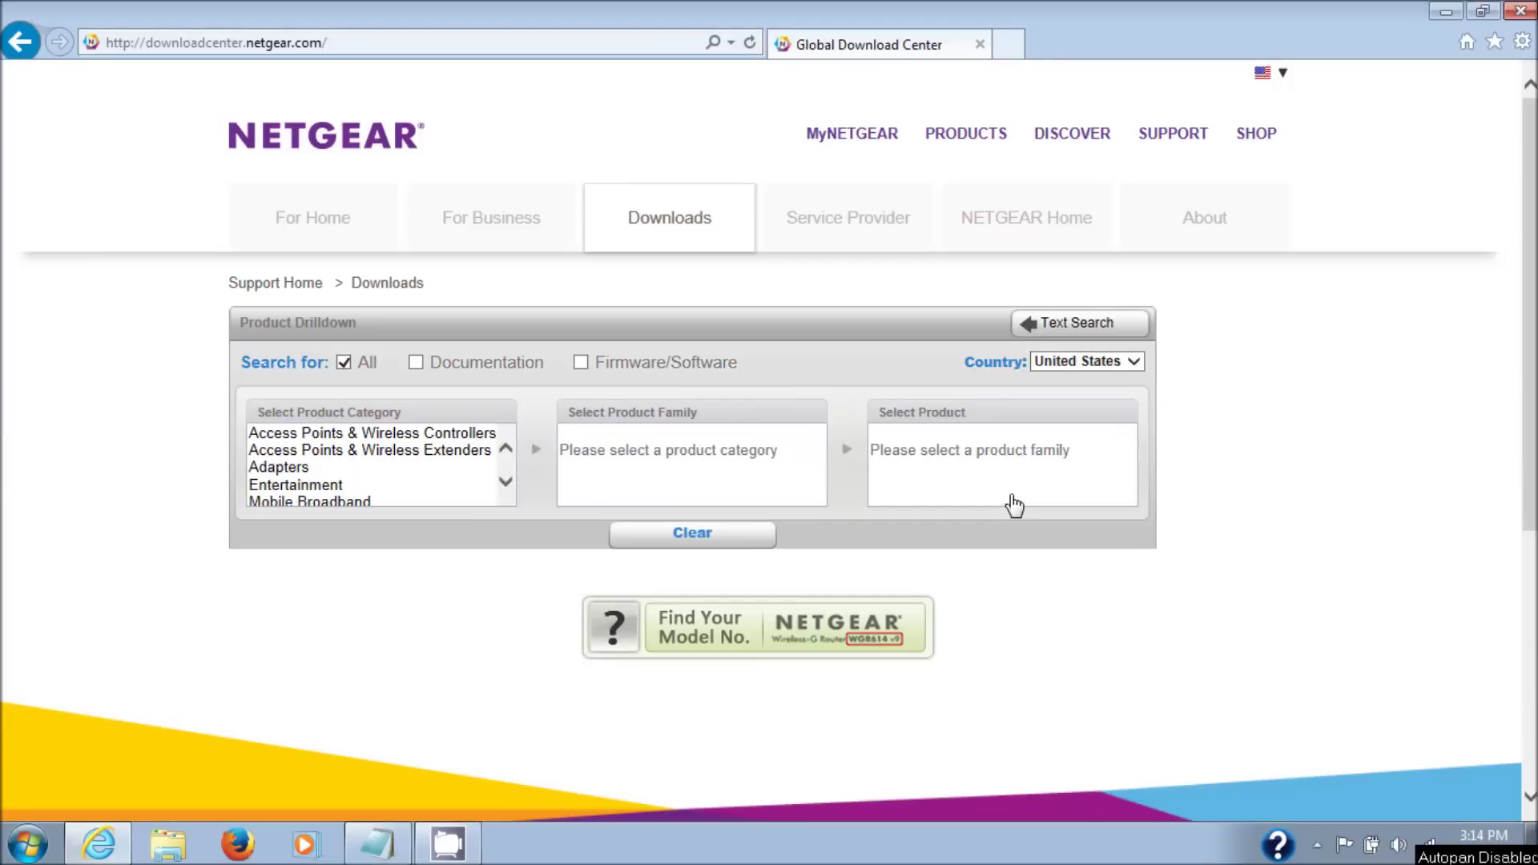
click(505, 480)
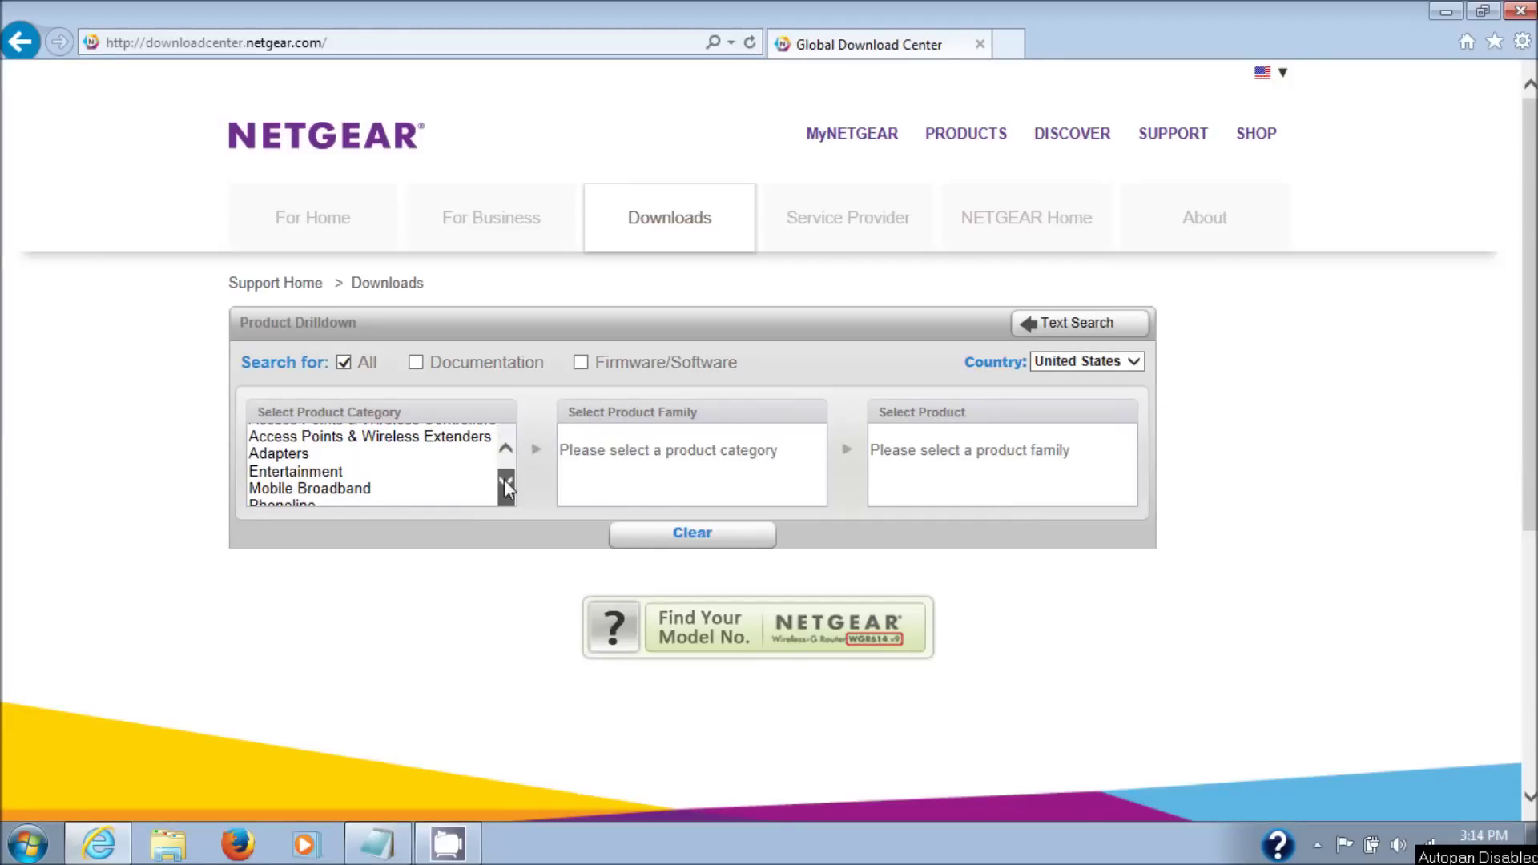
click(506, 481)
click(506, 482)
click(505, 481)
click(505, 481)
click(505, 481)
click(506, 481)
click(505, 482)
click(416, 468)
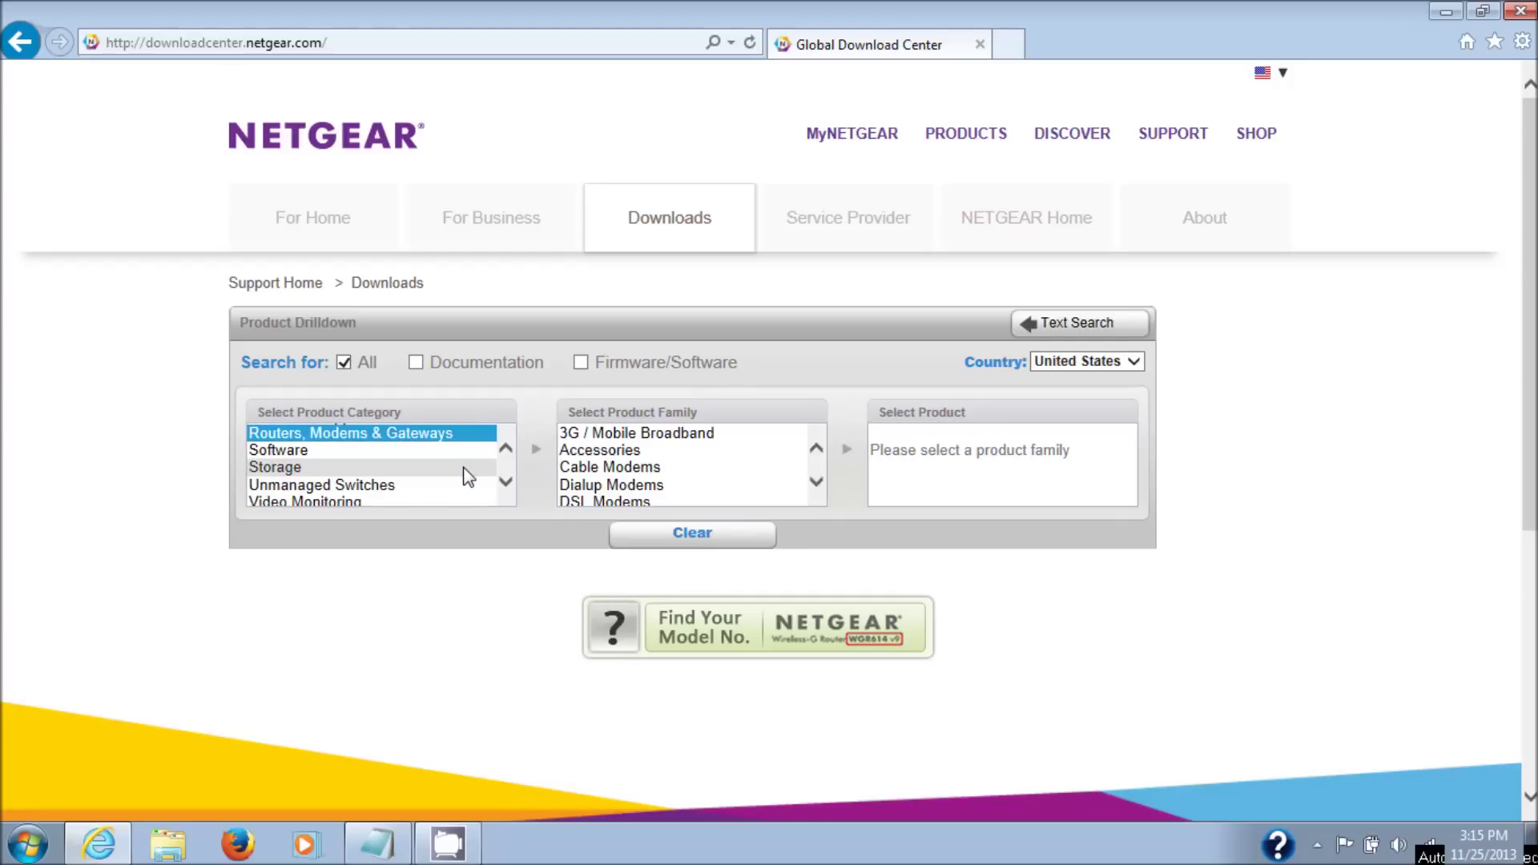
- Narrow to Wireless Routers & Gateway Modems and select WNR2000v3 to list its downloads
click(817, 482)
click(817, 481)
click(713, 498)
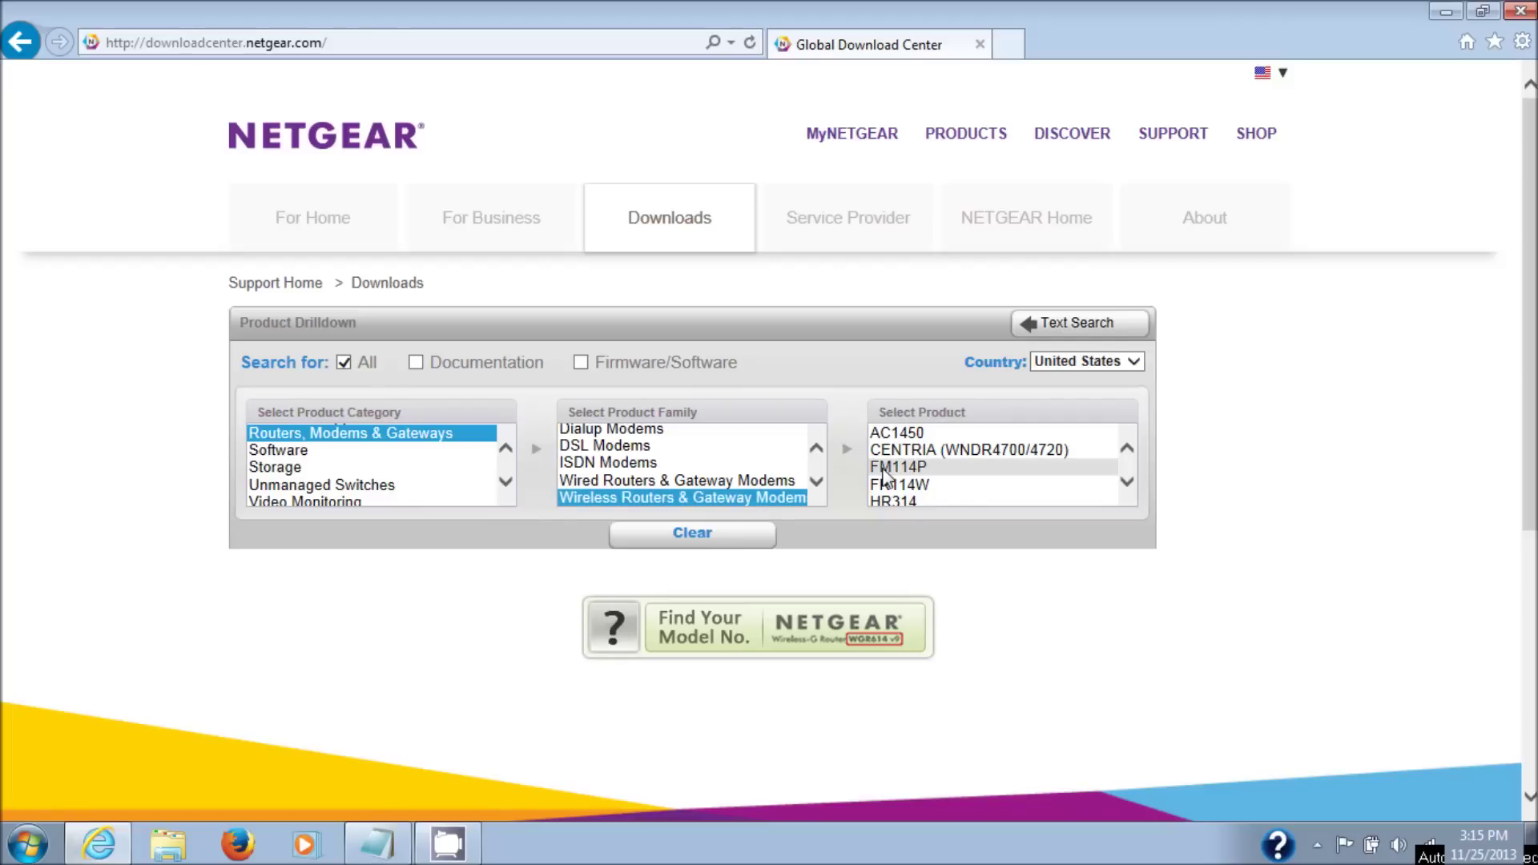
click(1127, 482)
click(1128, 481)
drag(1124, 482, 1124, 485)
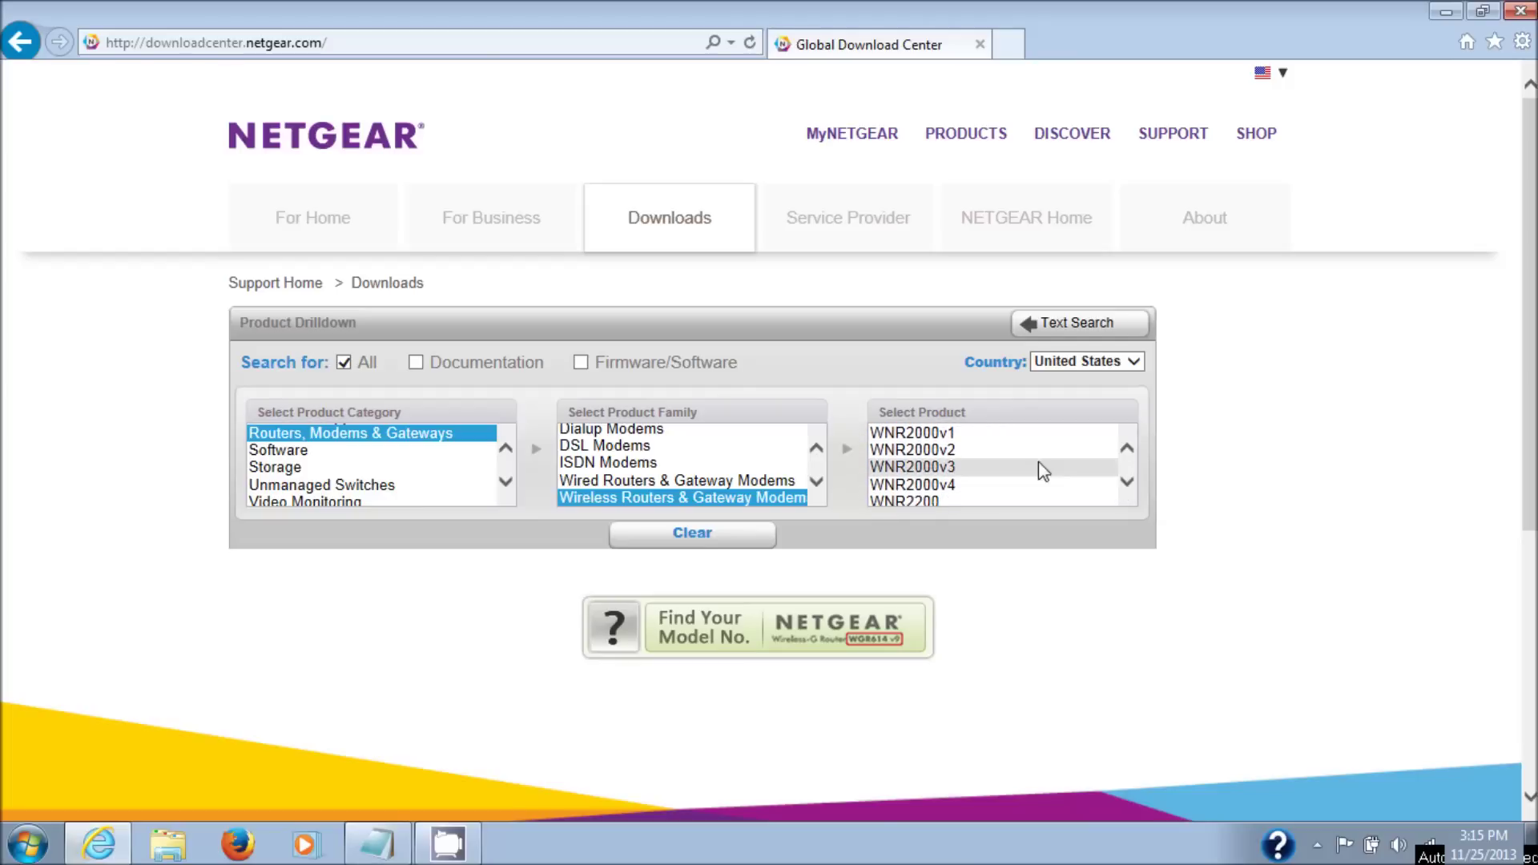
click(942, 466)
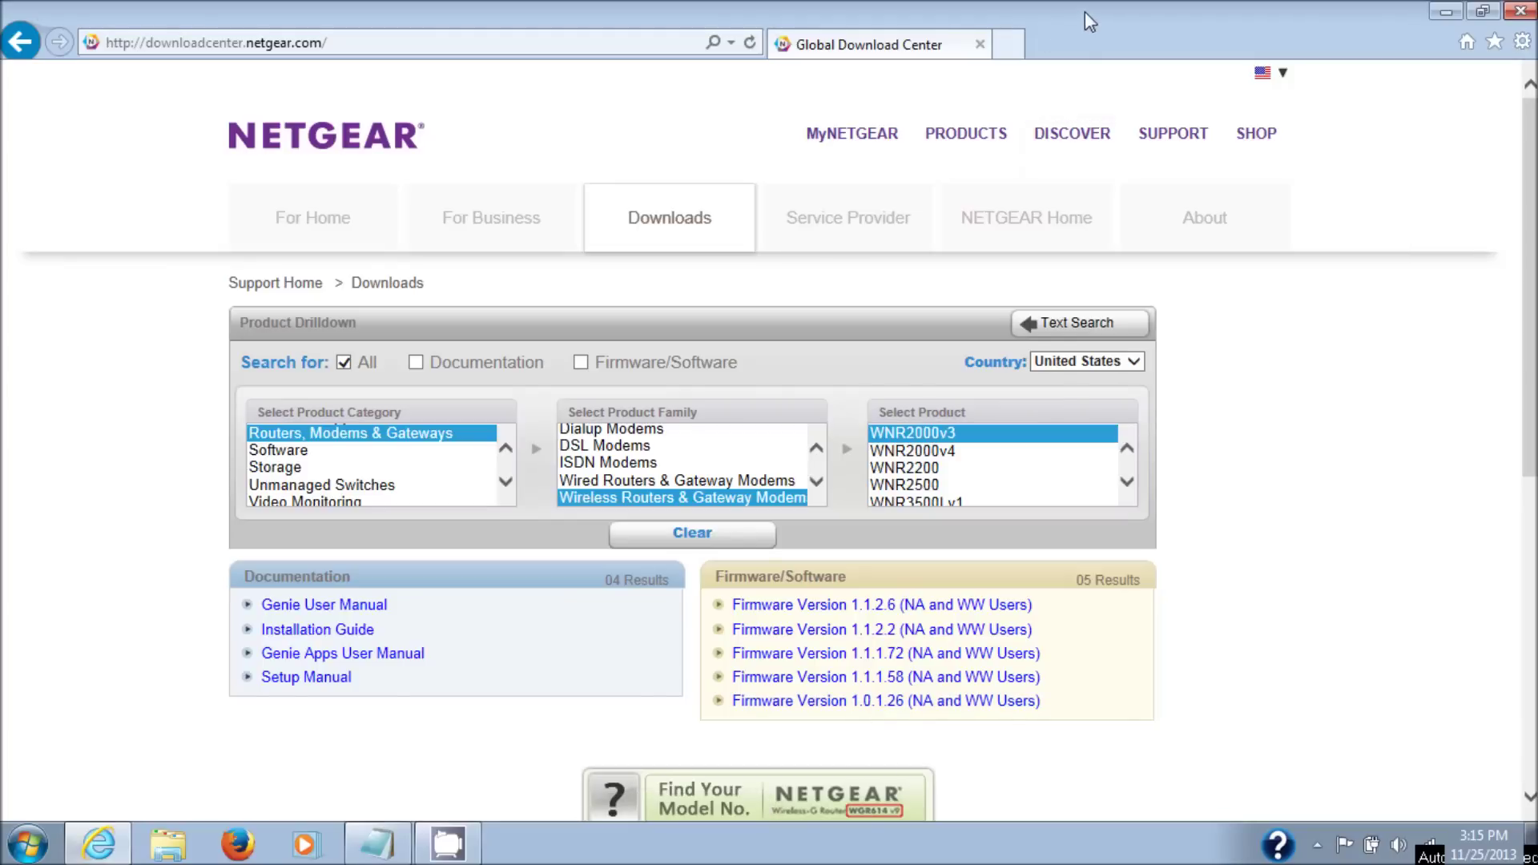
click(1007, 45)
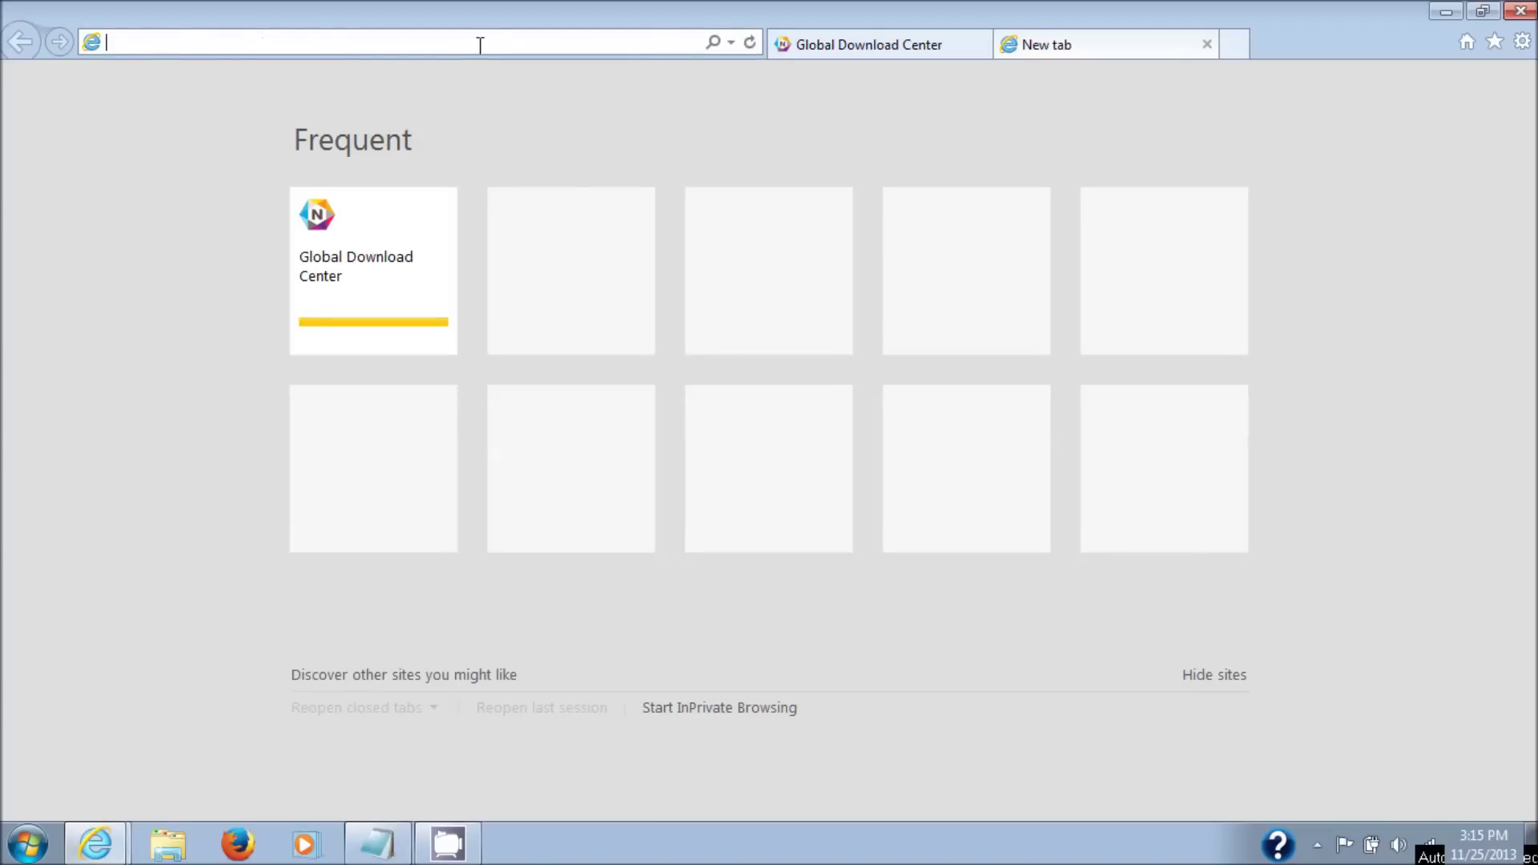
- Go to 192.168.1.1 and sign in with the router's admin user name and password
text(19)
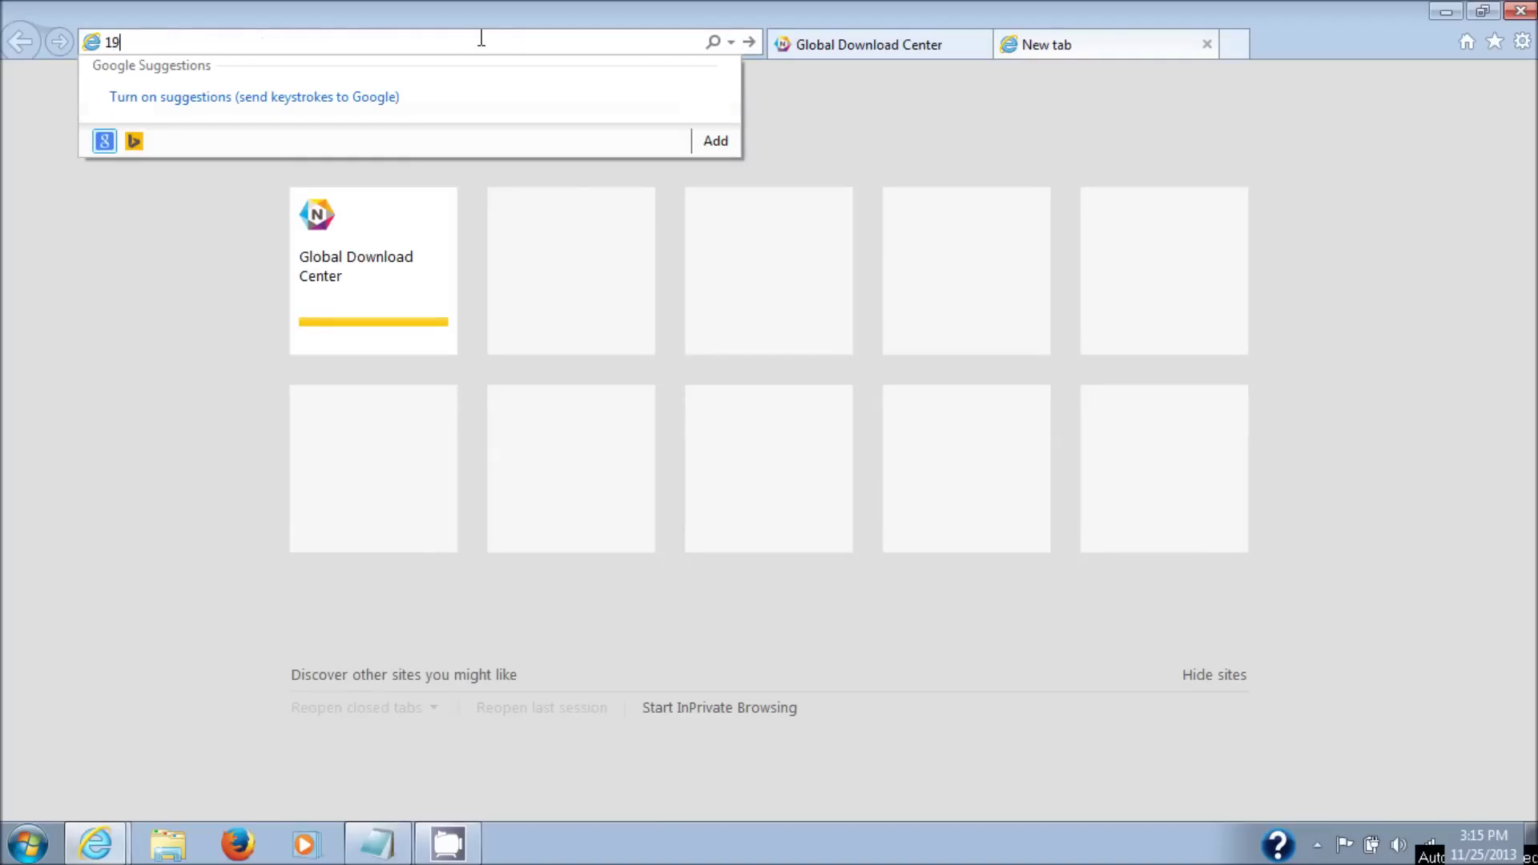
text(2.168.1.1)
key(Return)
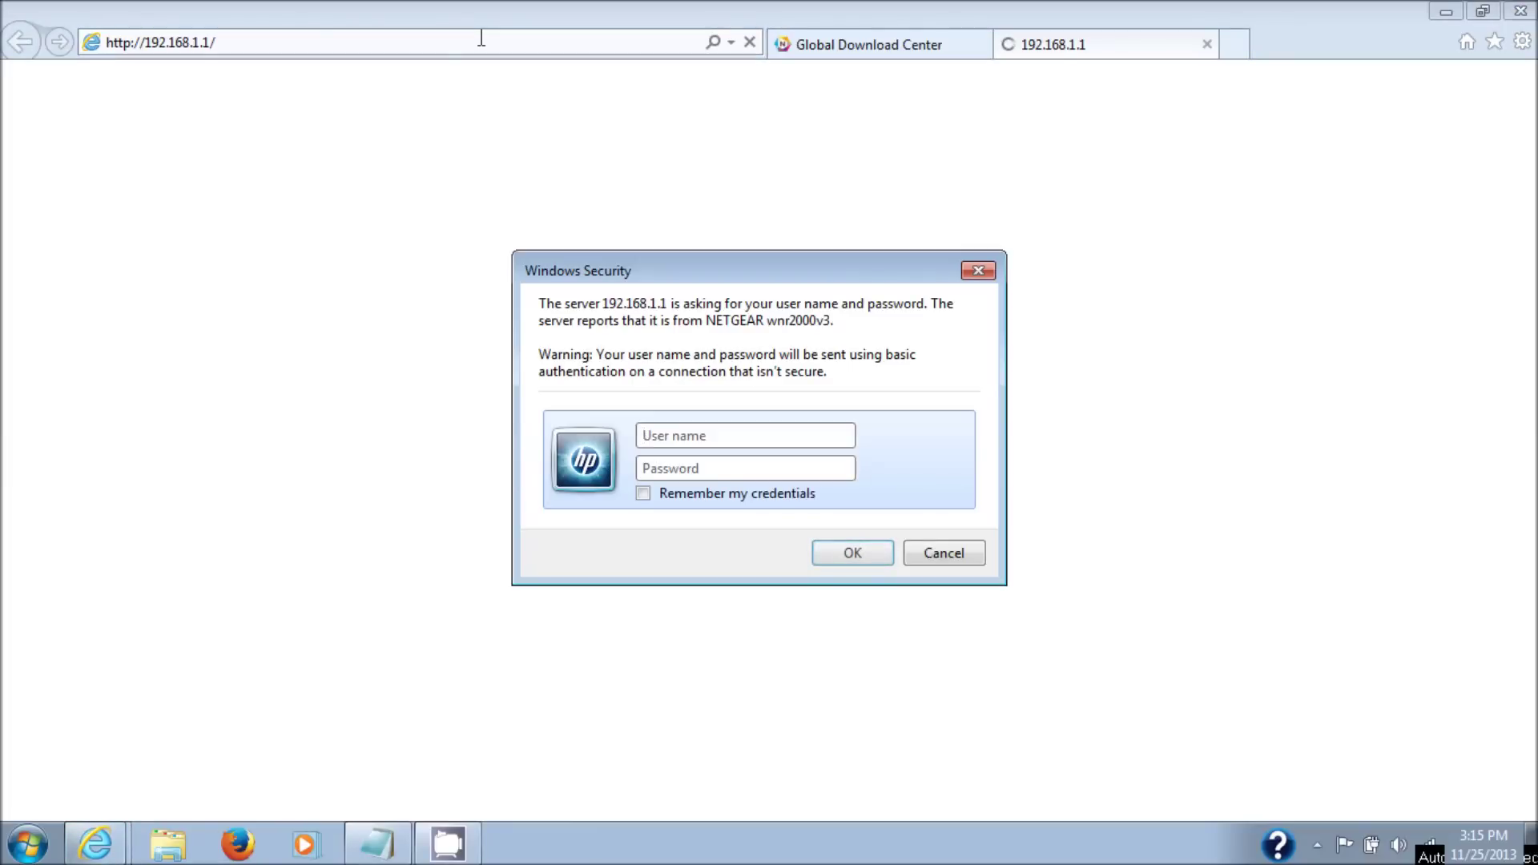
text(admin)
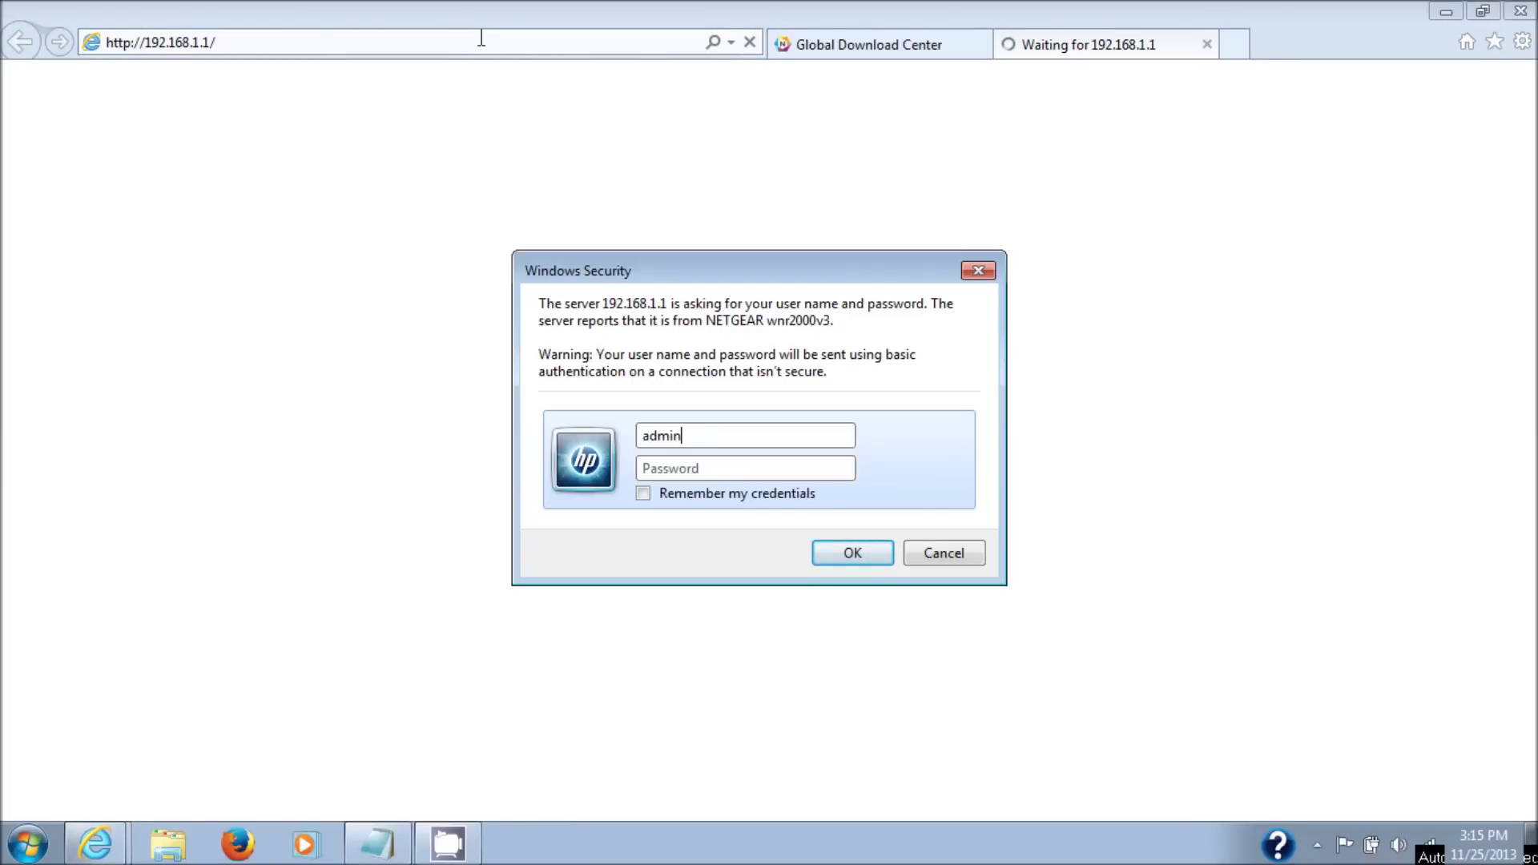
key(Tab)
text(password)
key(Return)
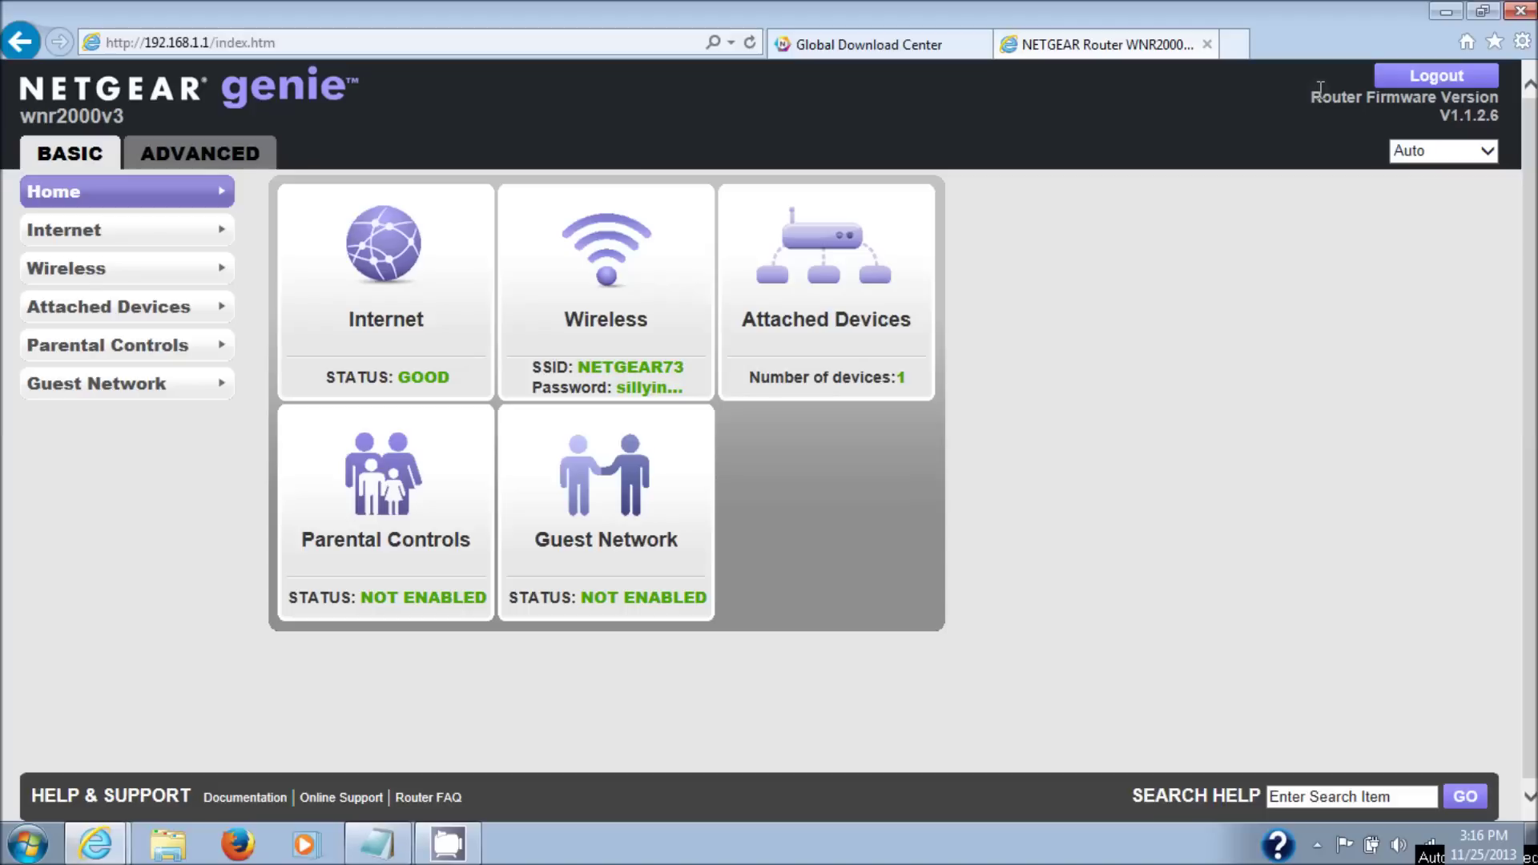
- View ADVANCED > Administration > Firmware Upgrade to confirm V1.1.2.6, then return to the Download Center tab
click(218, 163)
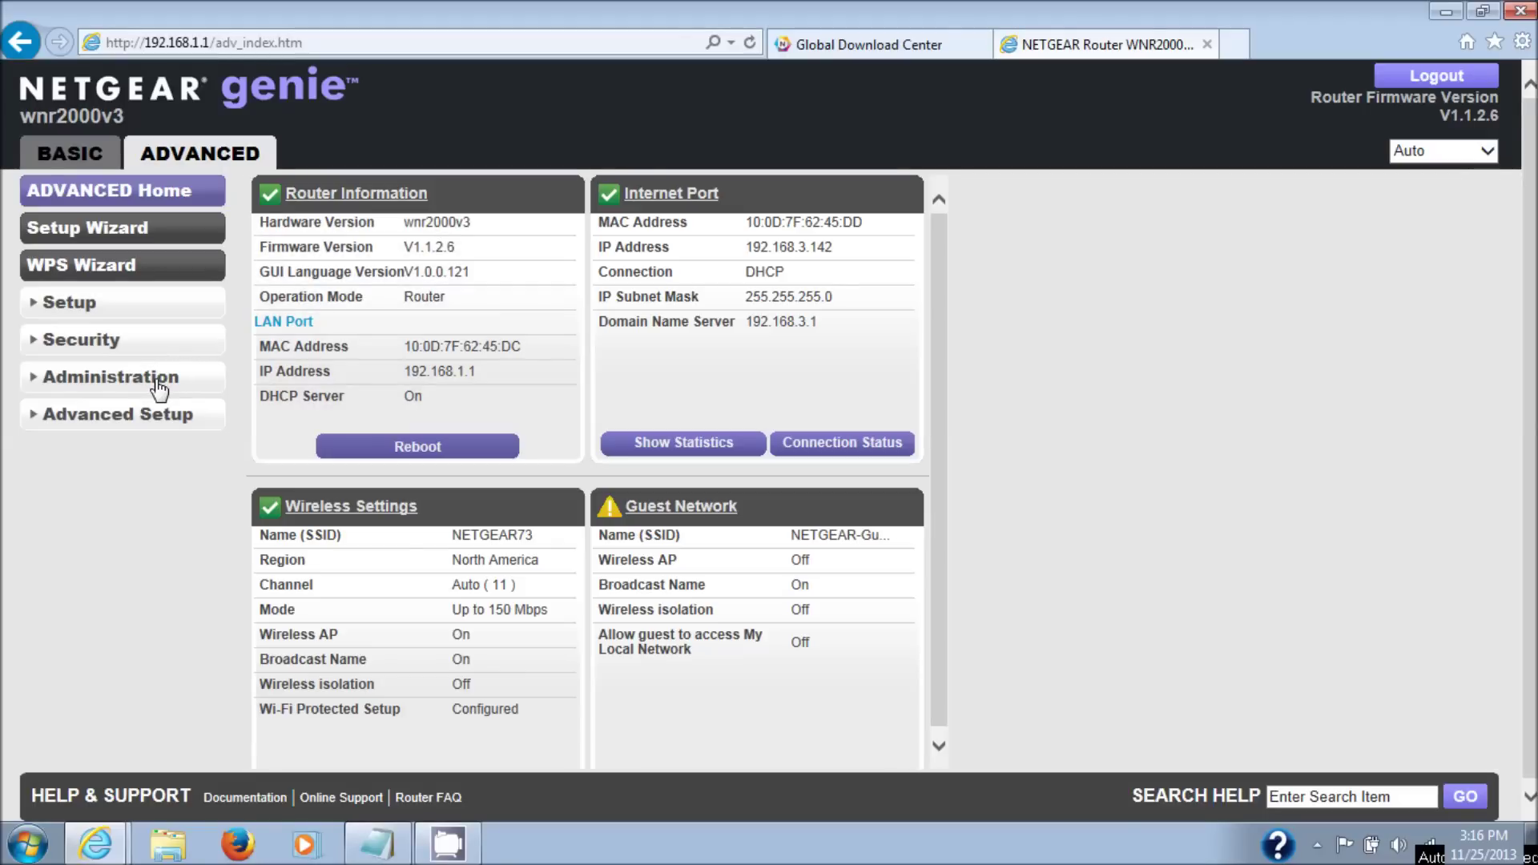
click(160, 386)
click(109, 565)
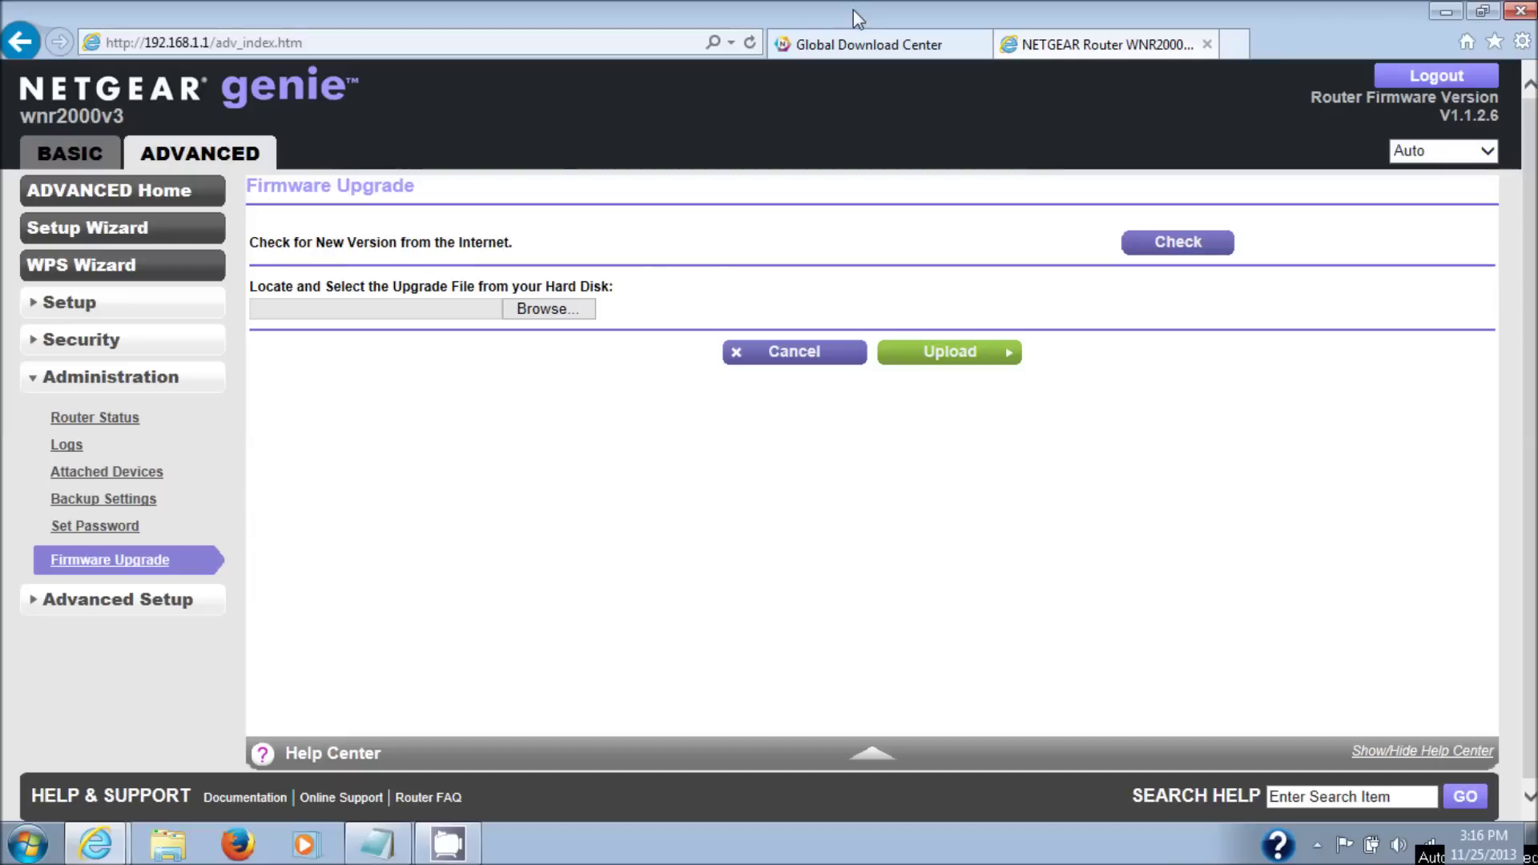
click(854, 48)
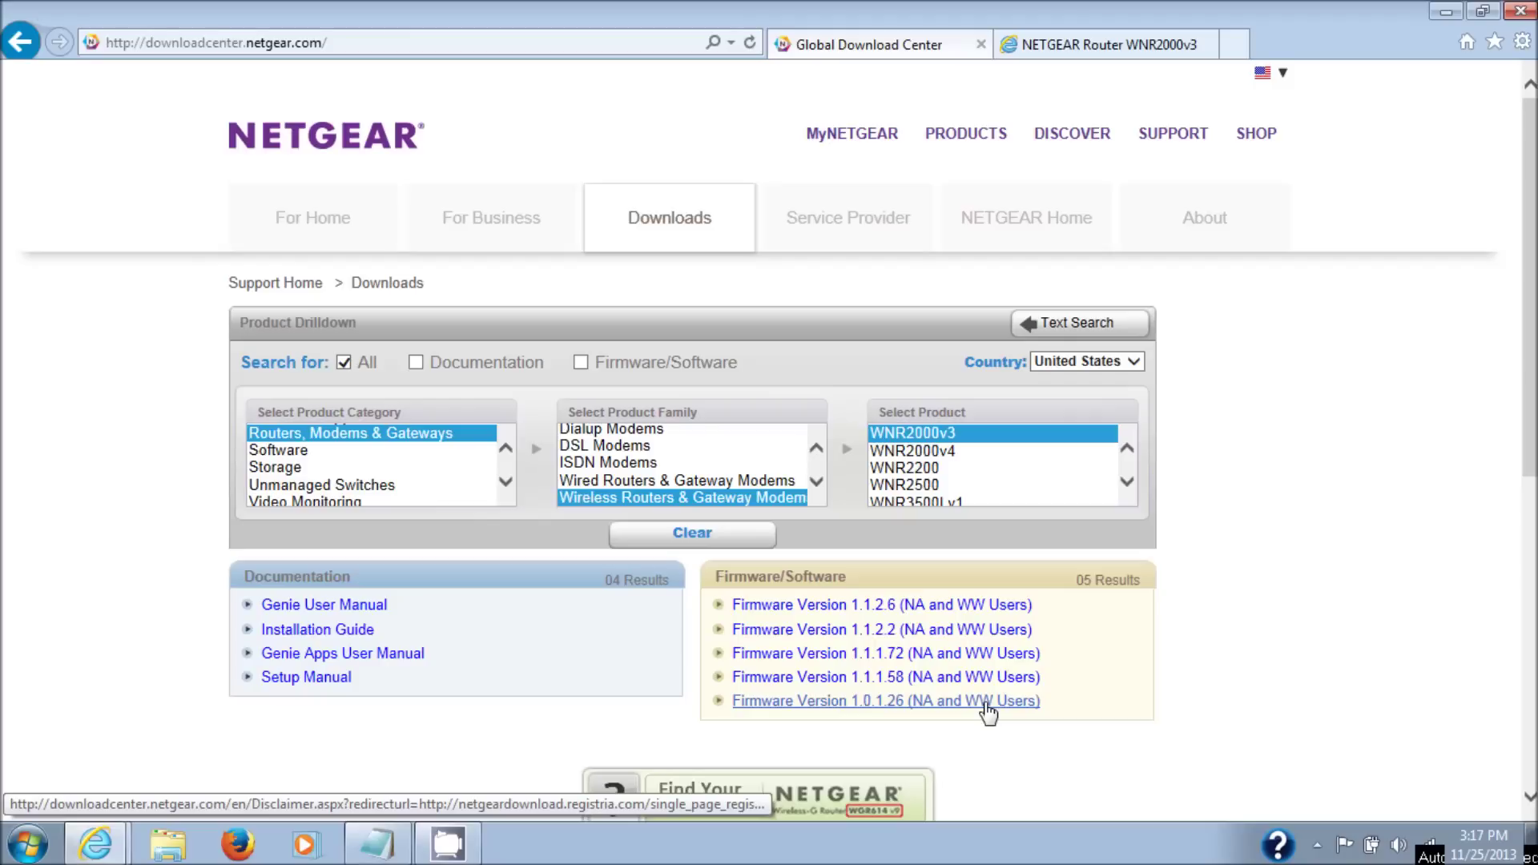
- Download WNR2000v3 Firmware Version 1.0.1.26 without registering, choosing Save as
click(986, 703)
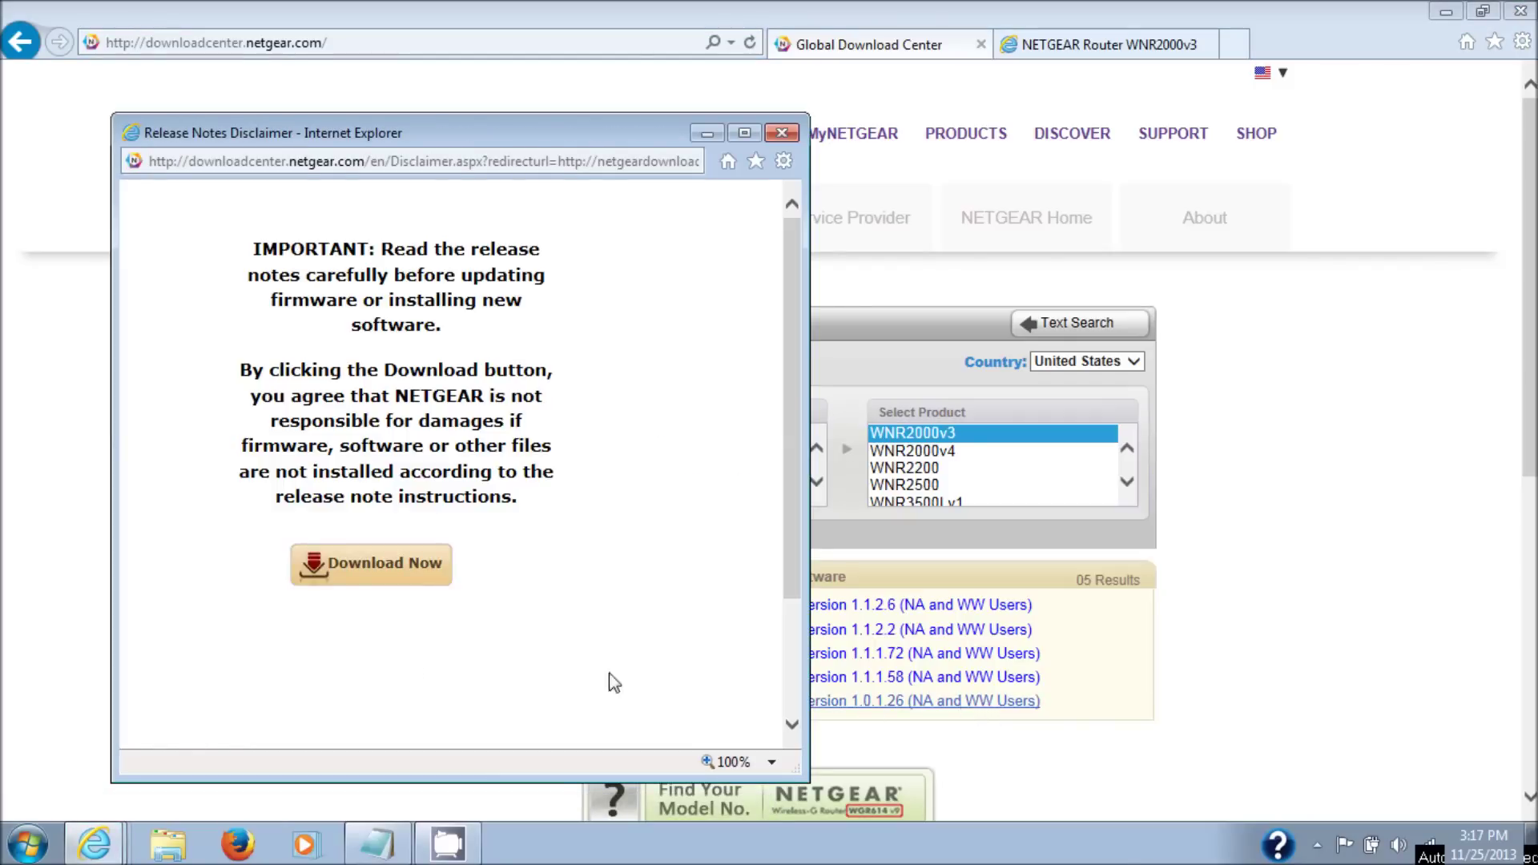
click(385, 565)
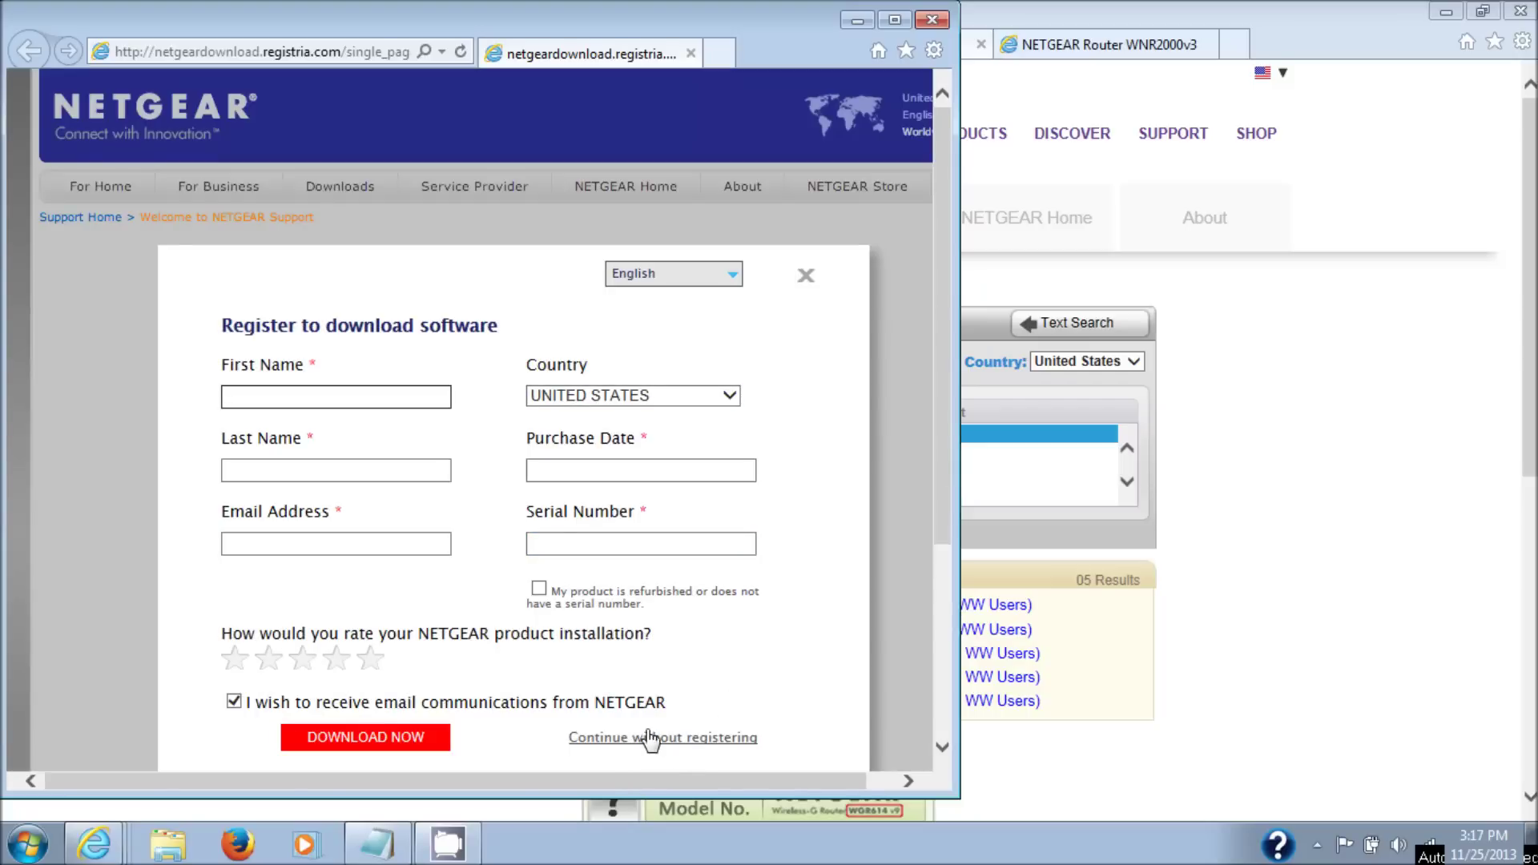
click(719, 737)
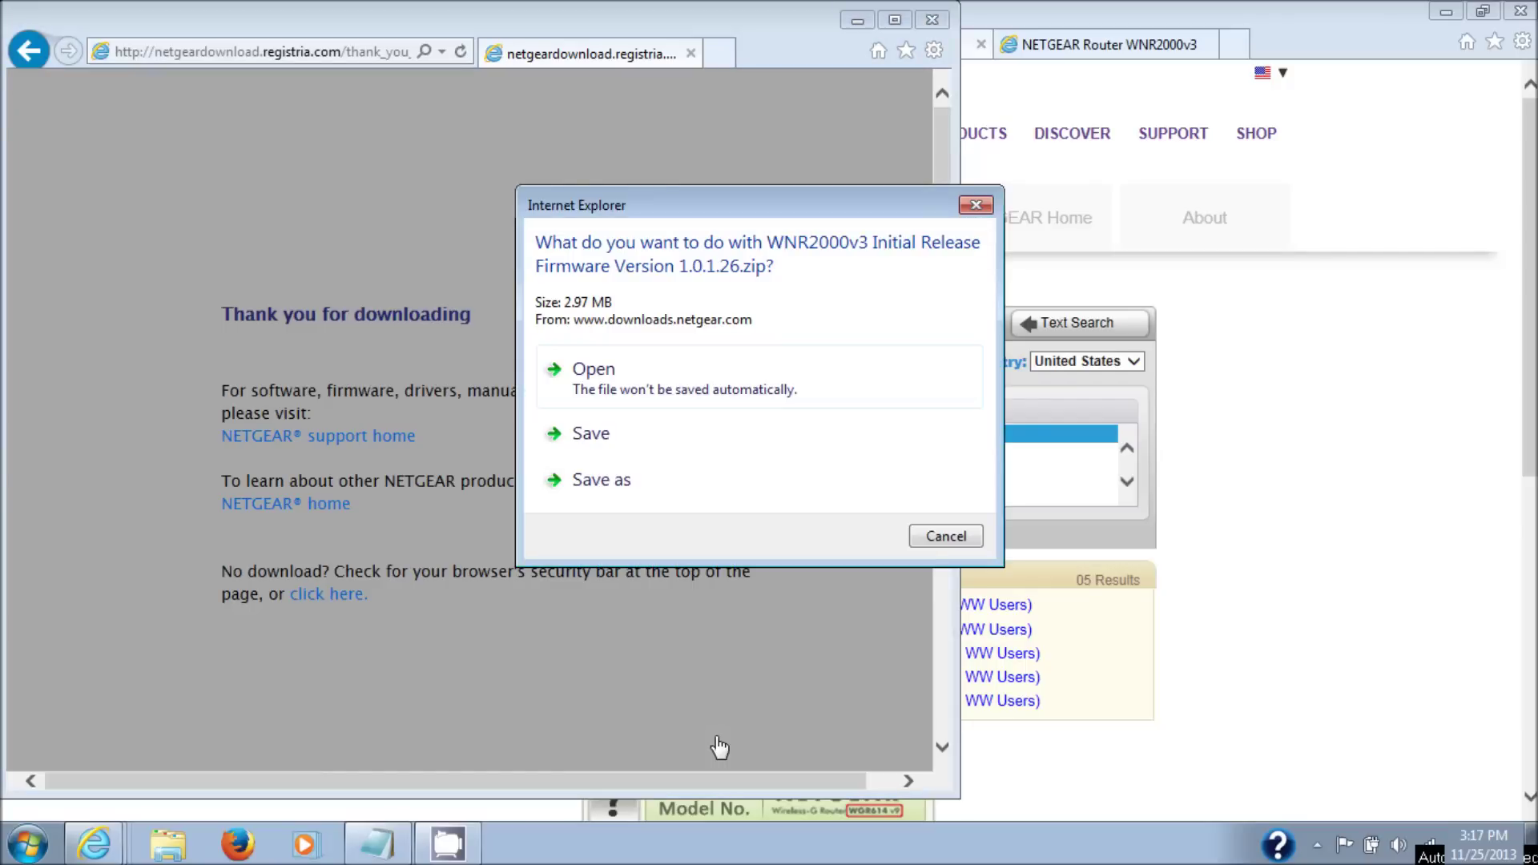
click(697, 484)
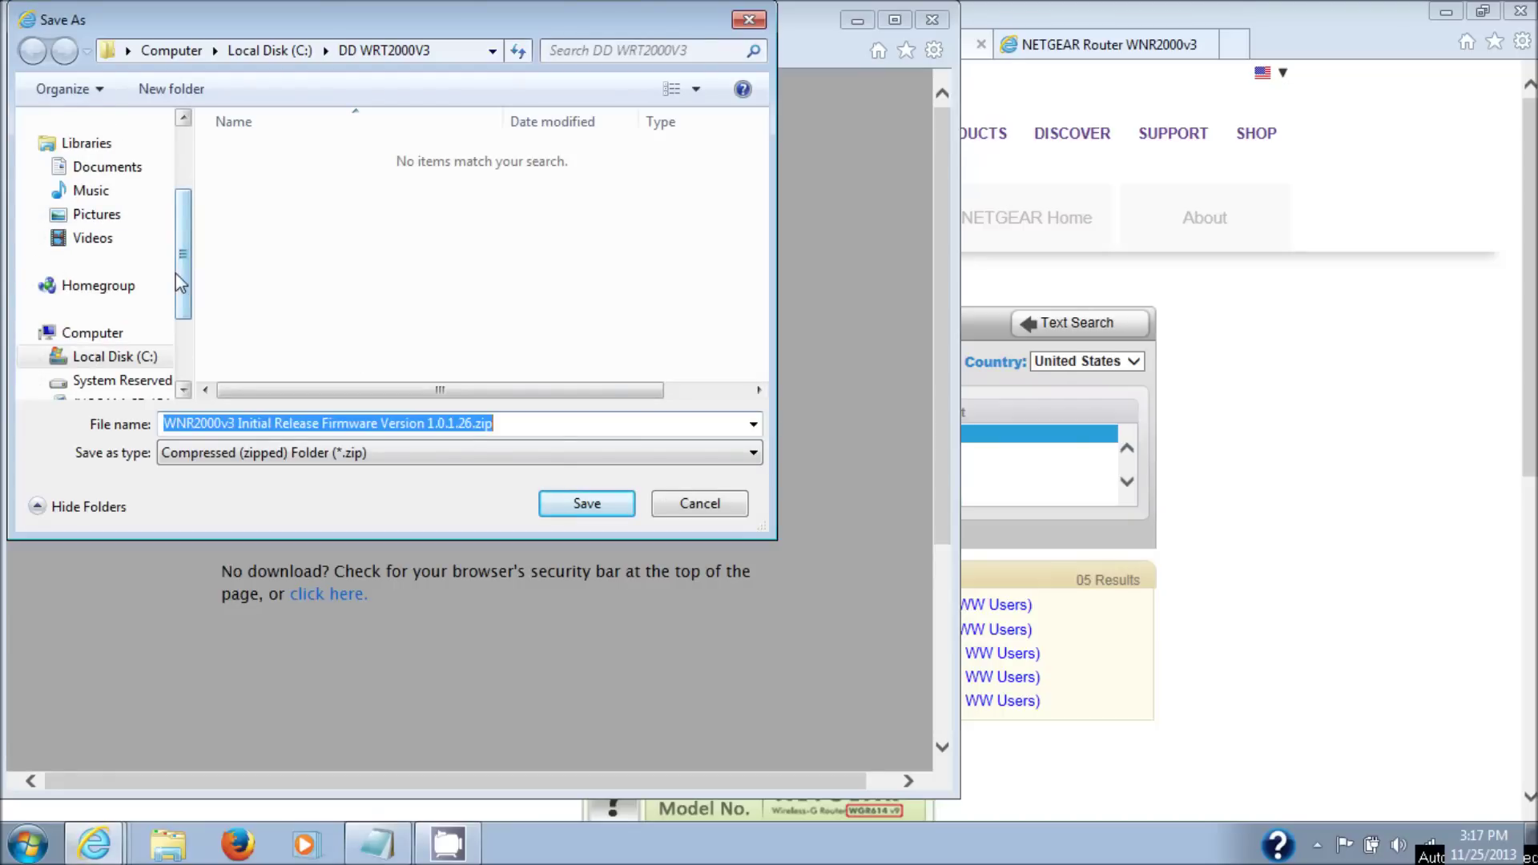
- Save the 1.0.1.26 firmware zip into C:\DD WRT2000V3, retrying the failed download, then open its folder
click(115, 356)
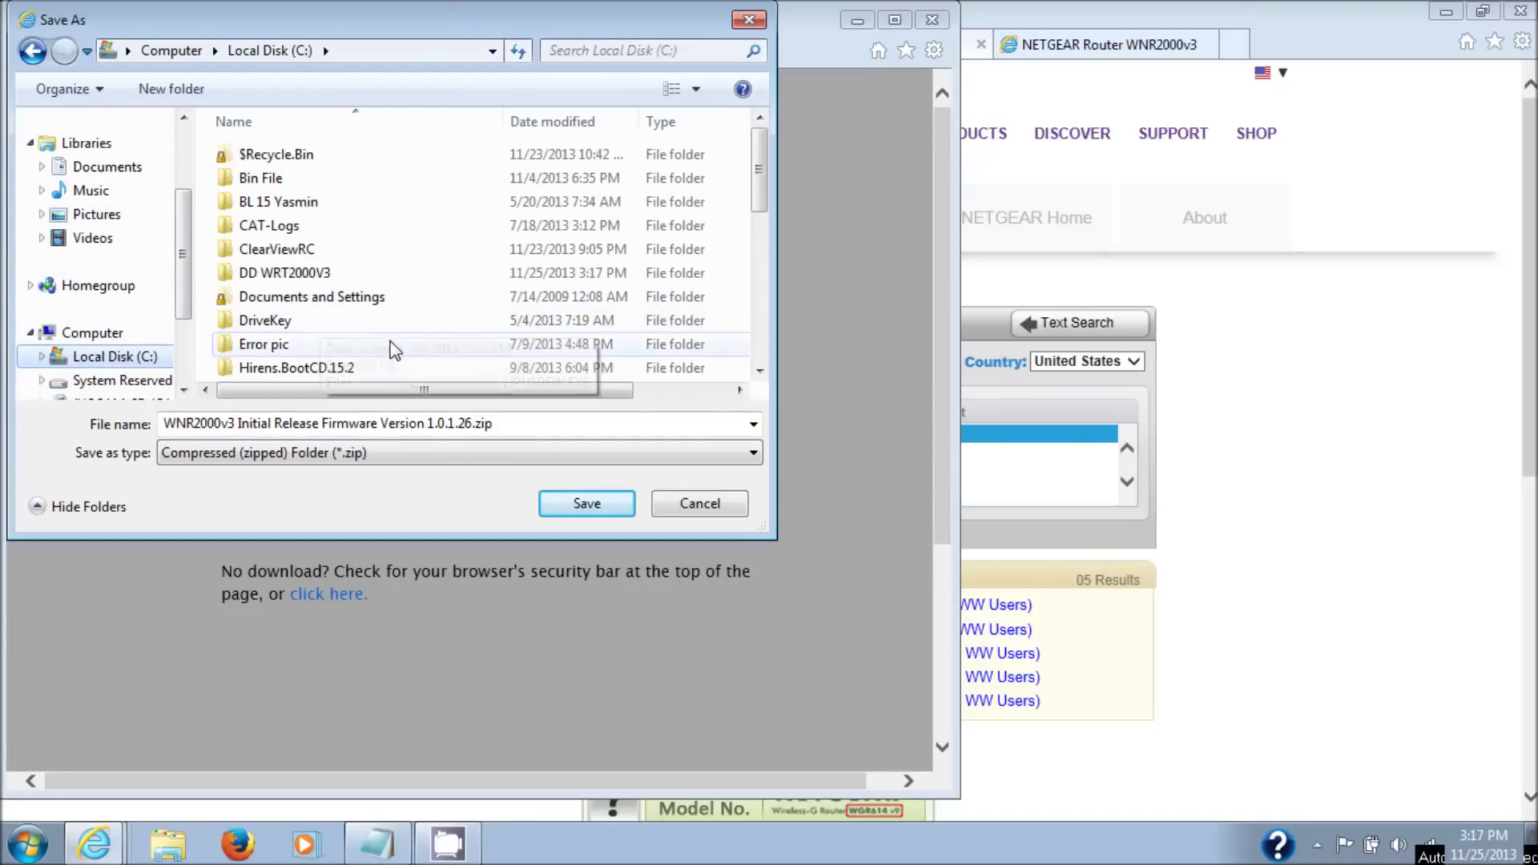
click(324, 277)
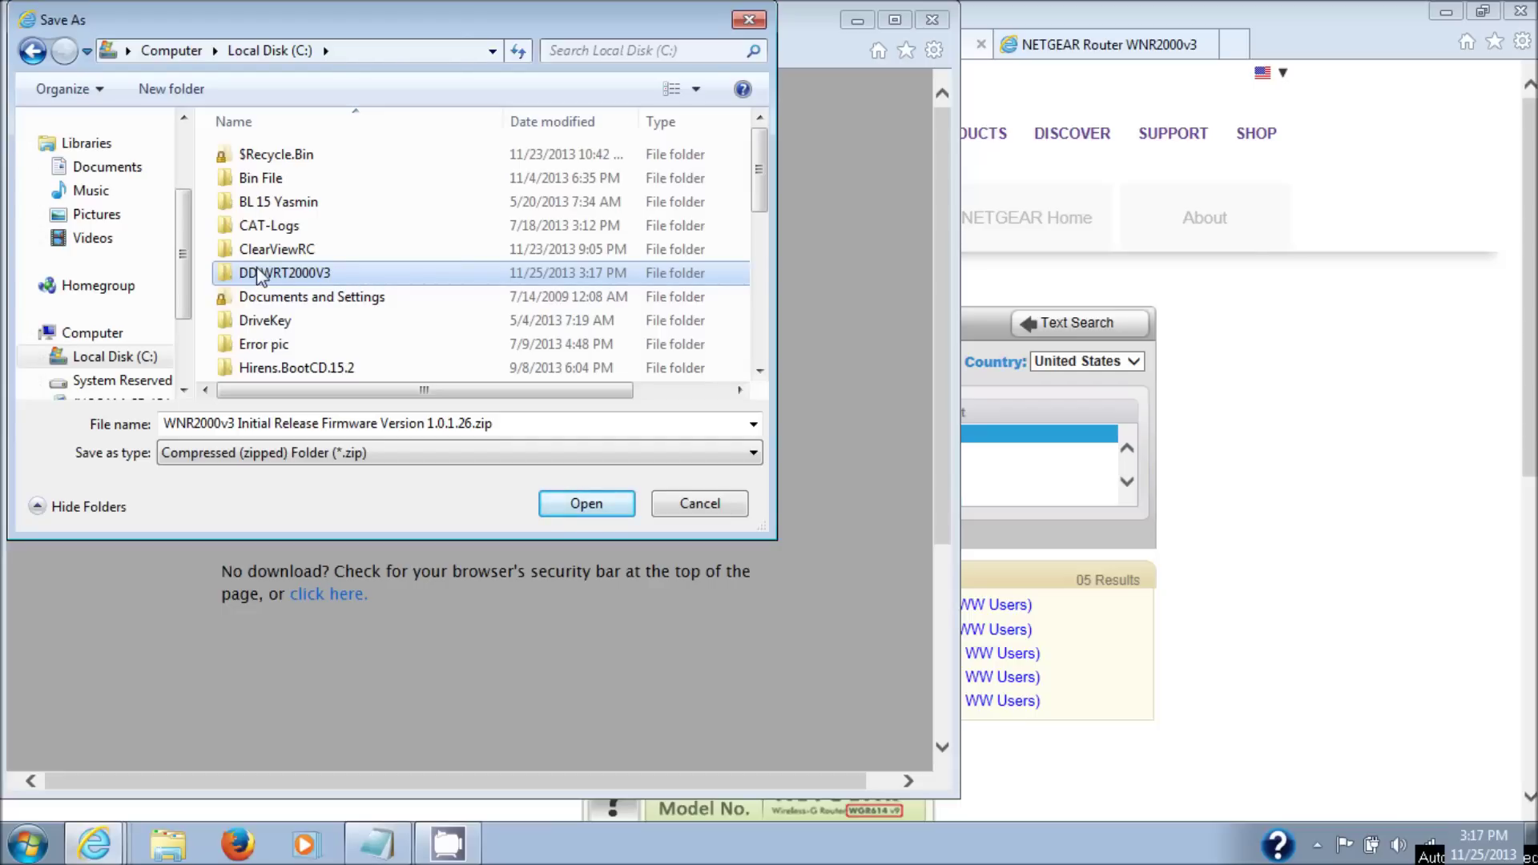
double_click(324, 274)
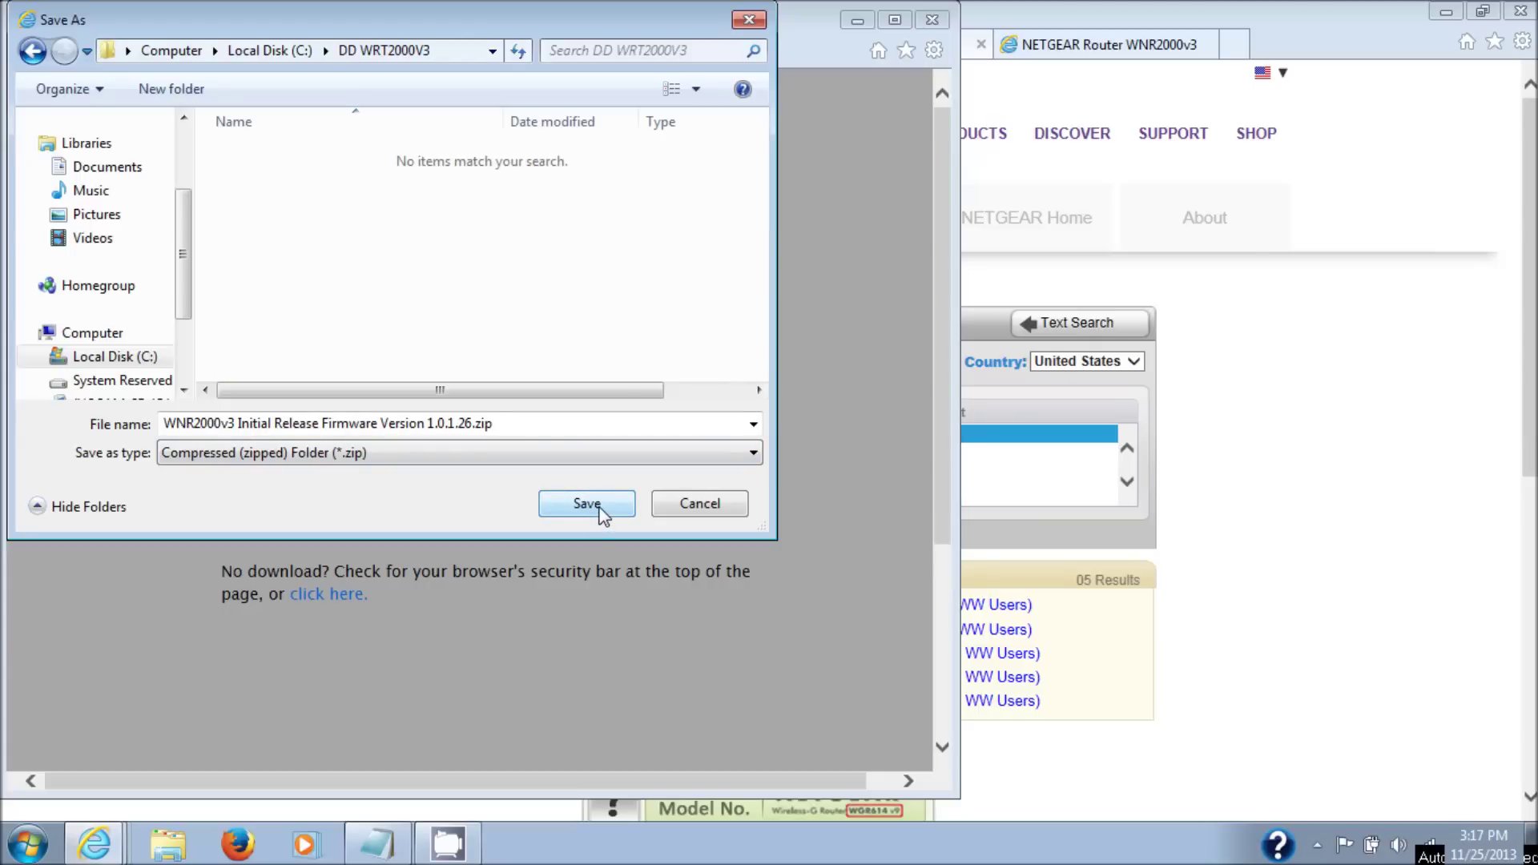
click(528, 425)
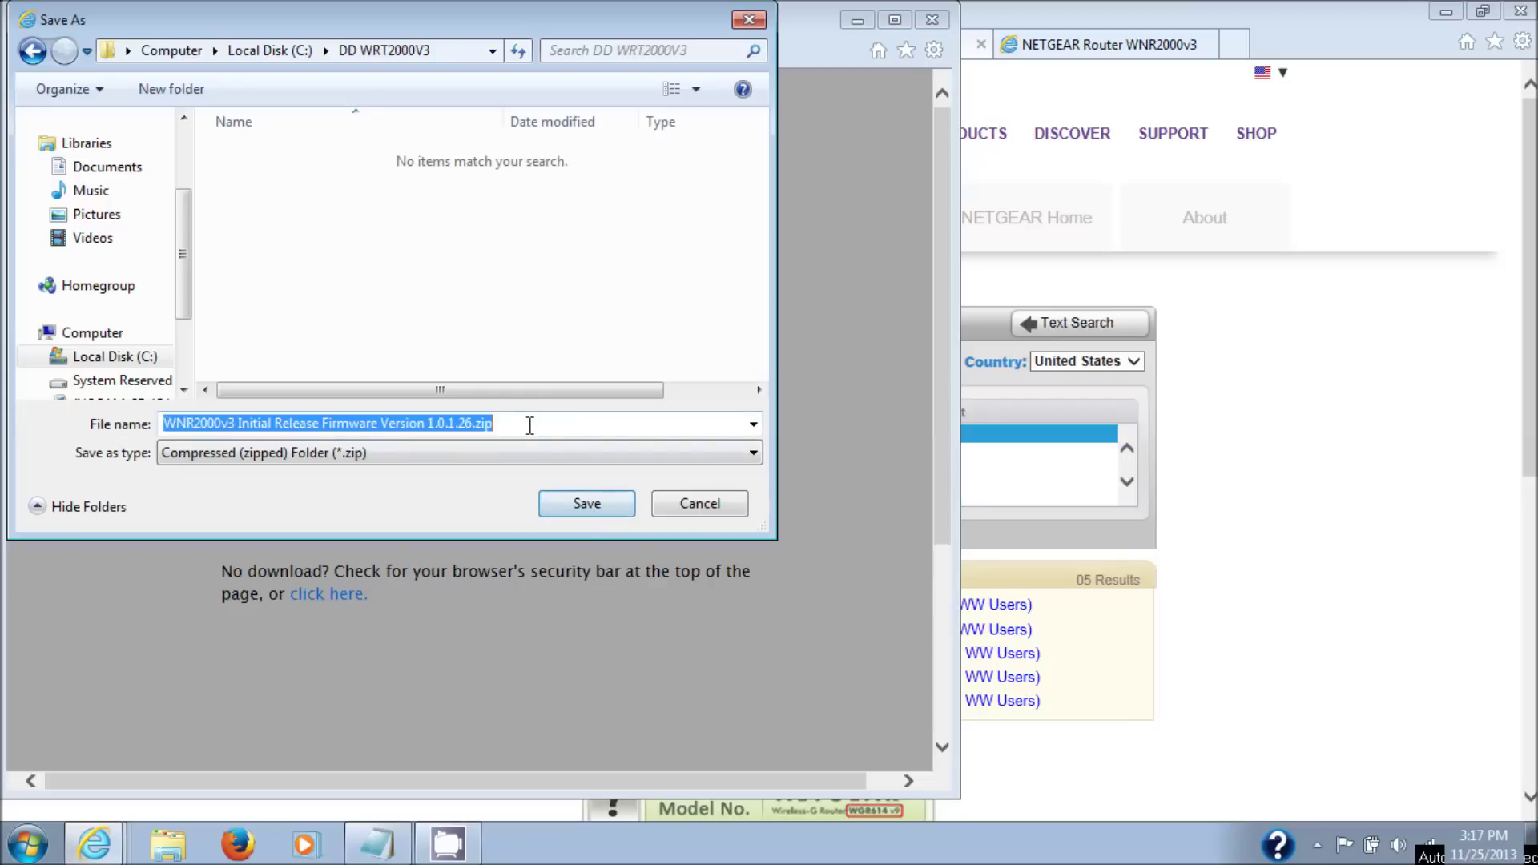
click(526, 426)
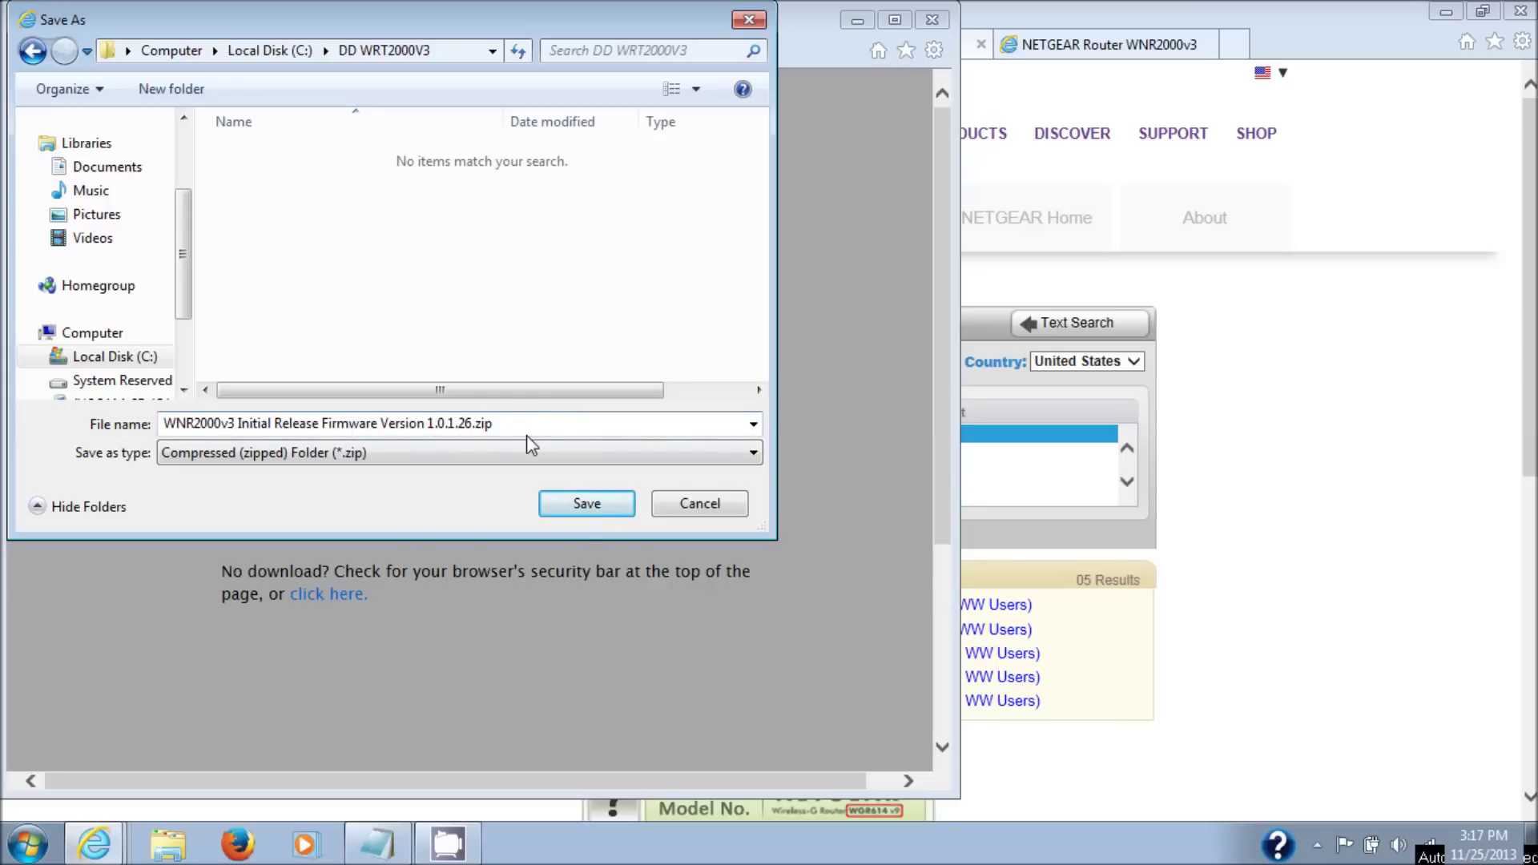
click(603, 503)
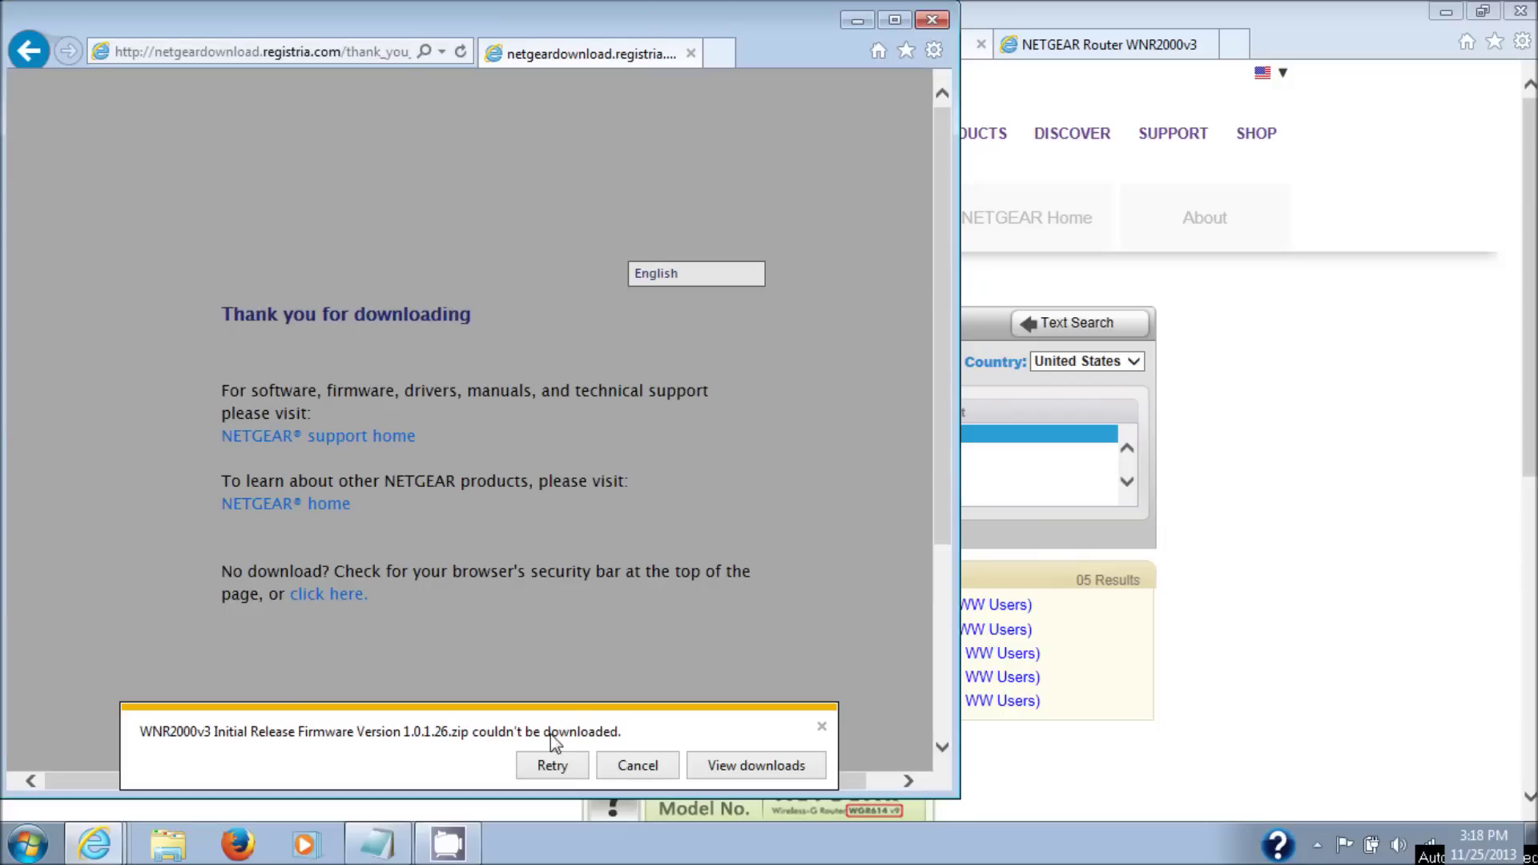
click(561, 773)
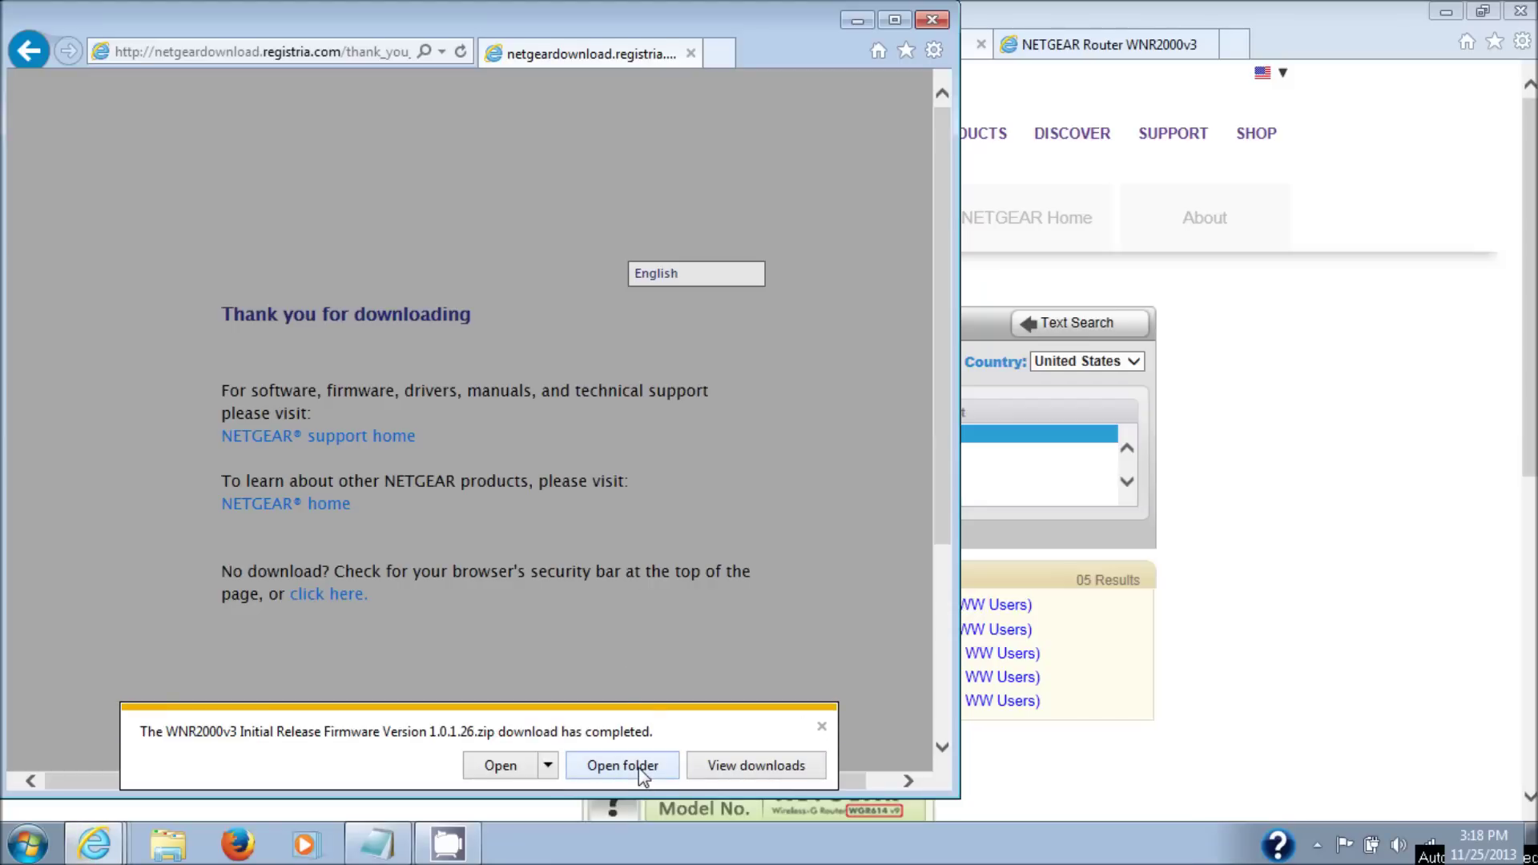
click(622, 766)
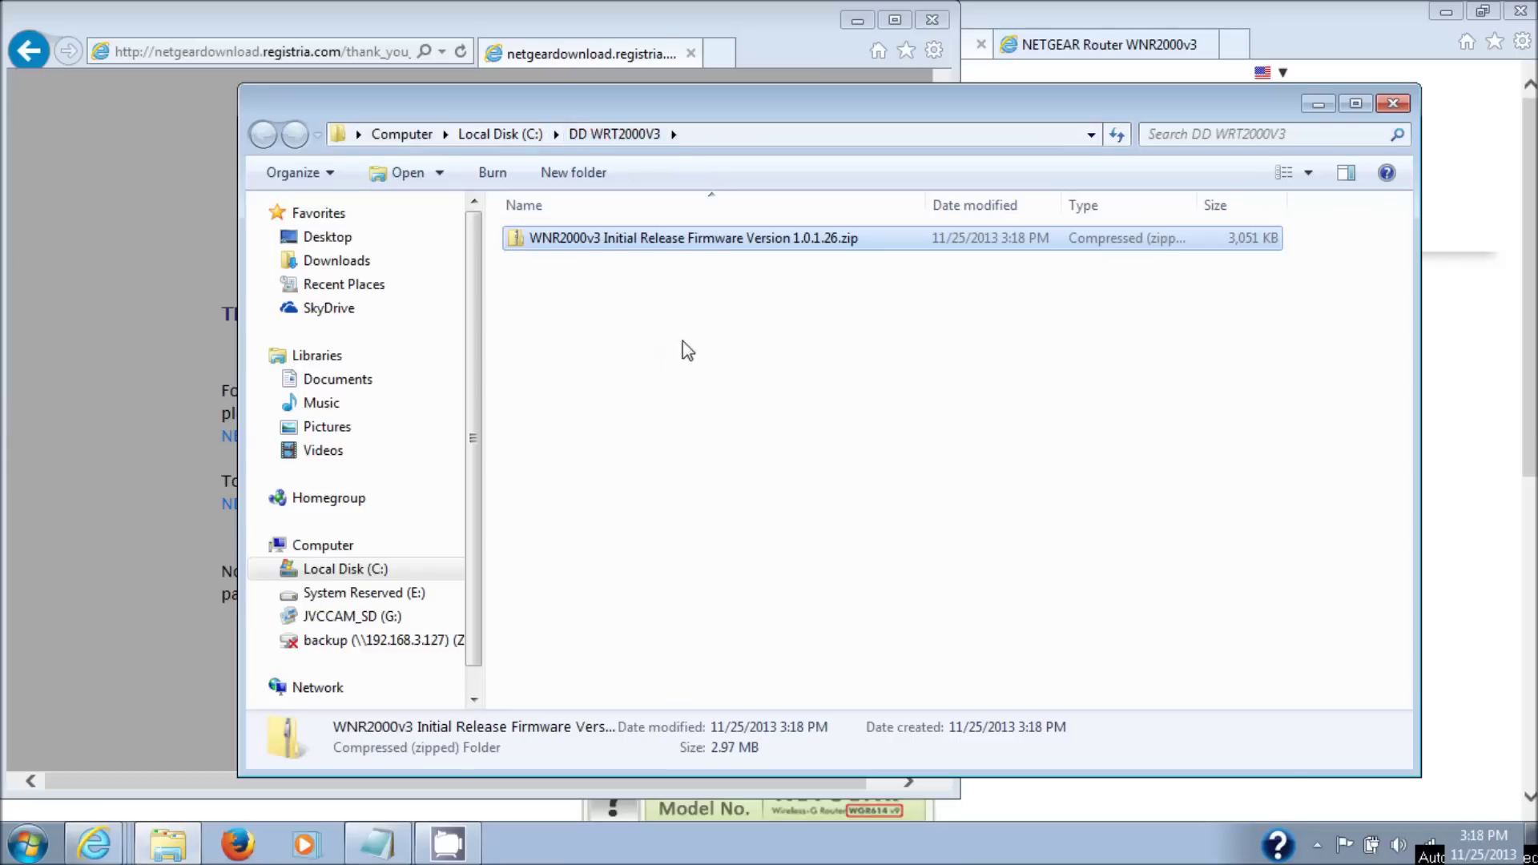
- Copy wnr2000v3-V1.0.1.26.img from the firmware folder inside the zip
double_click(807, 242)
click(744, 240)
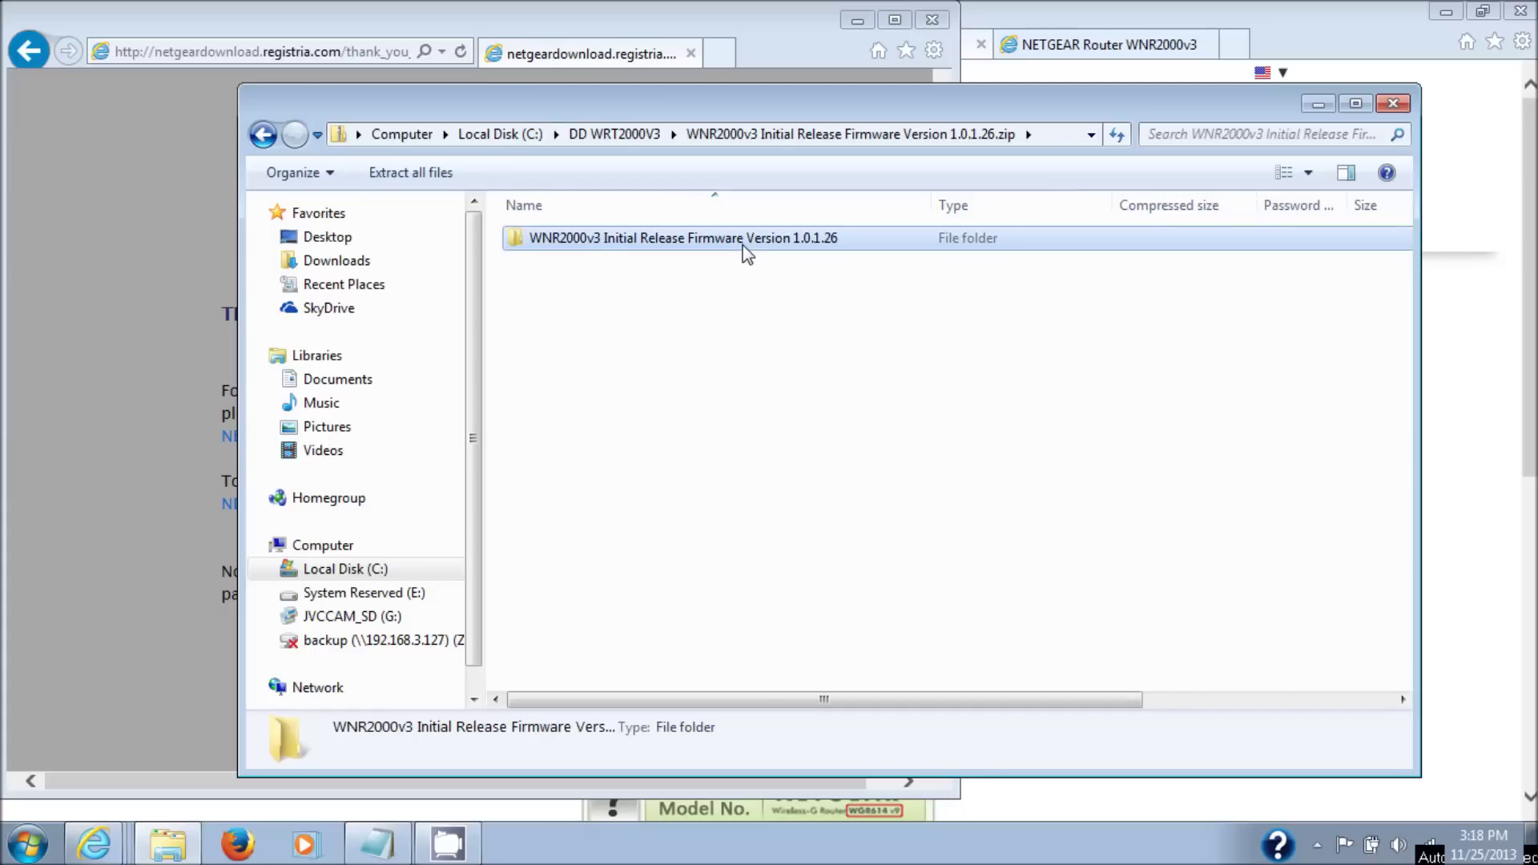
double_click(745, 245)
click(654, 266)
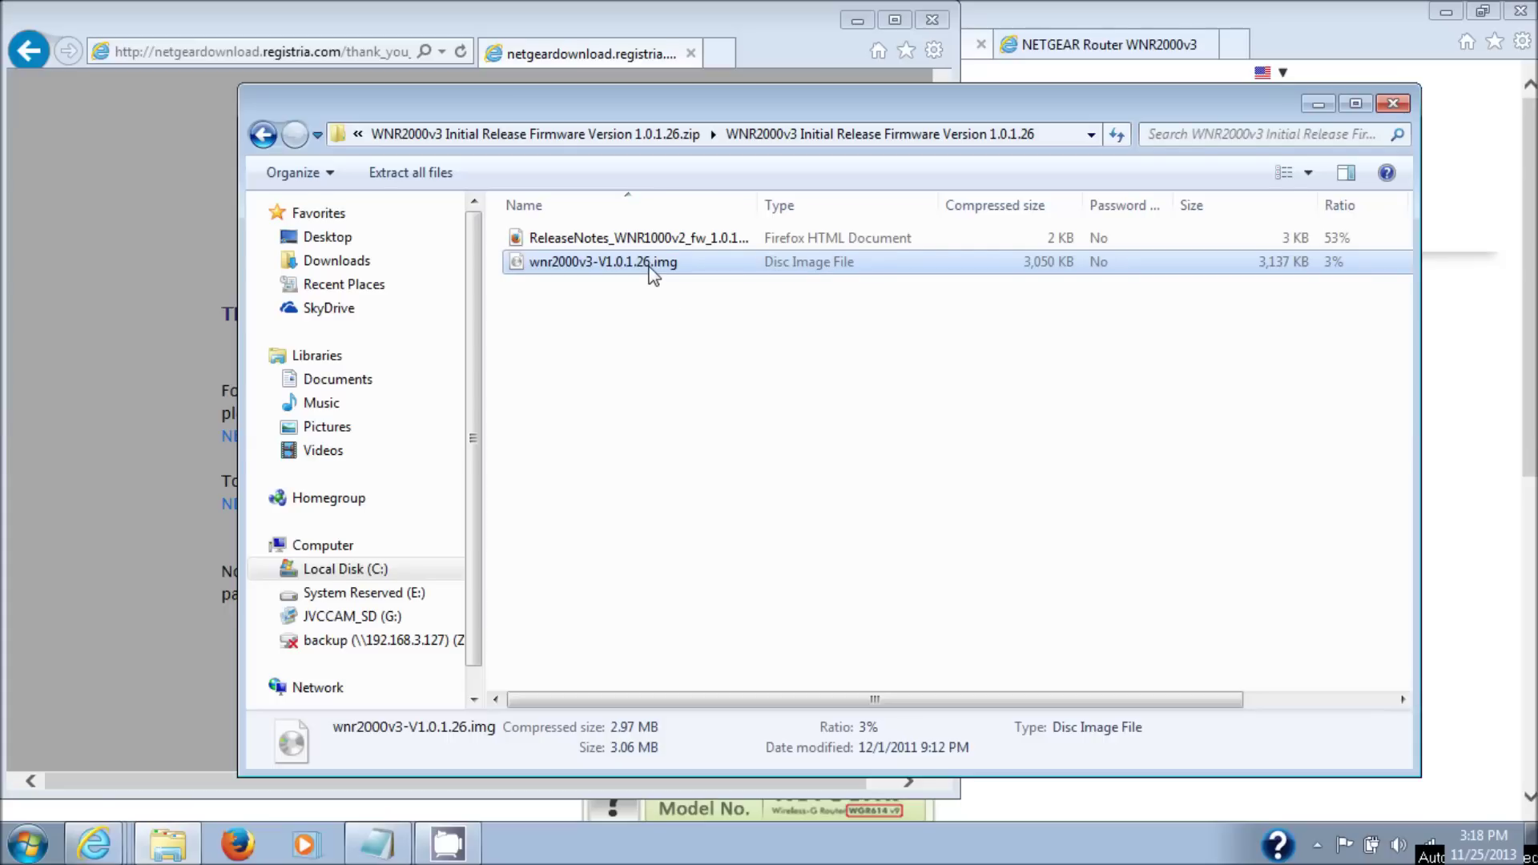
right_click(650, 269)
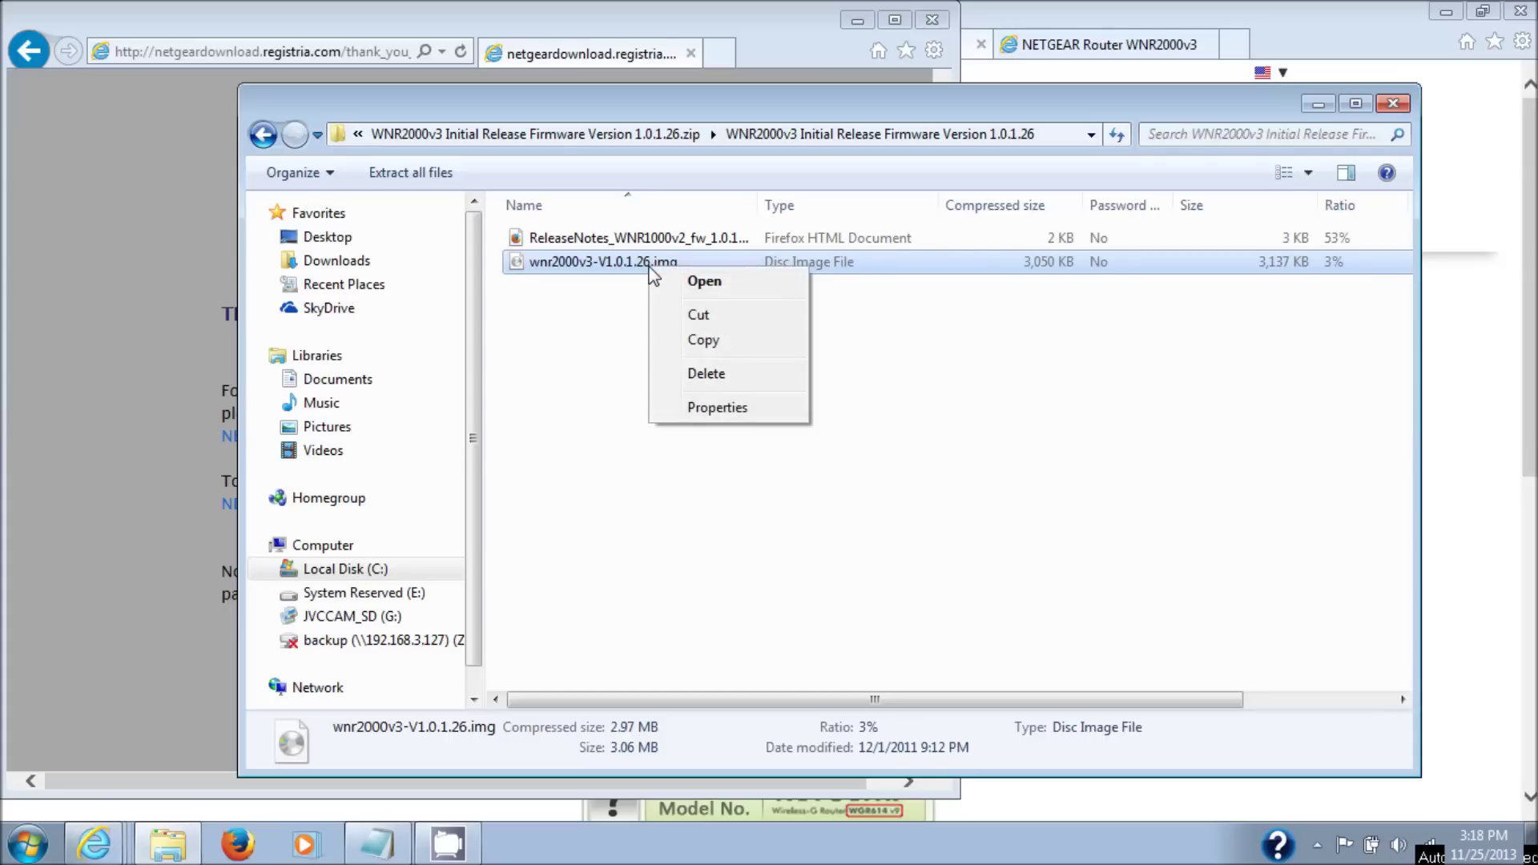
click(735, 347)
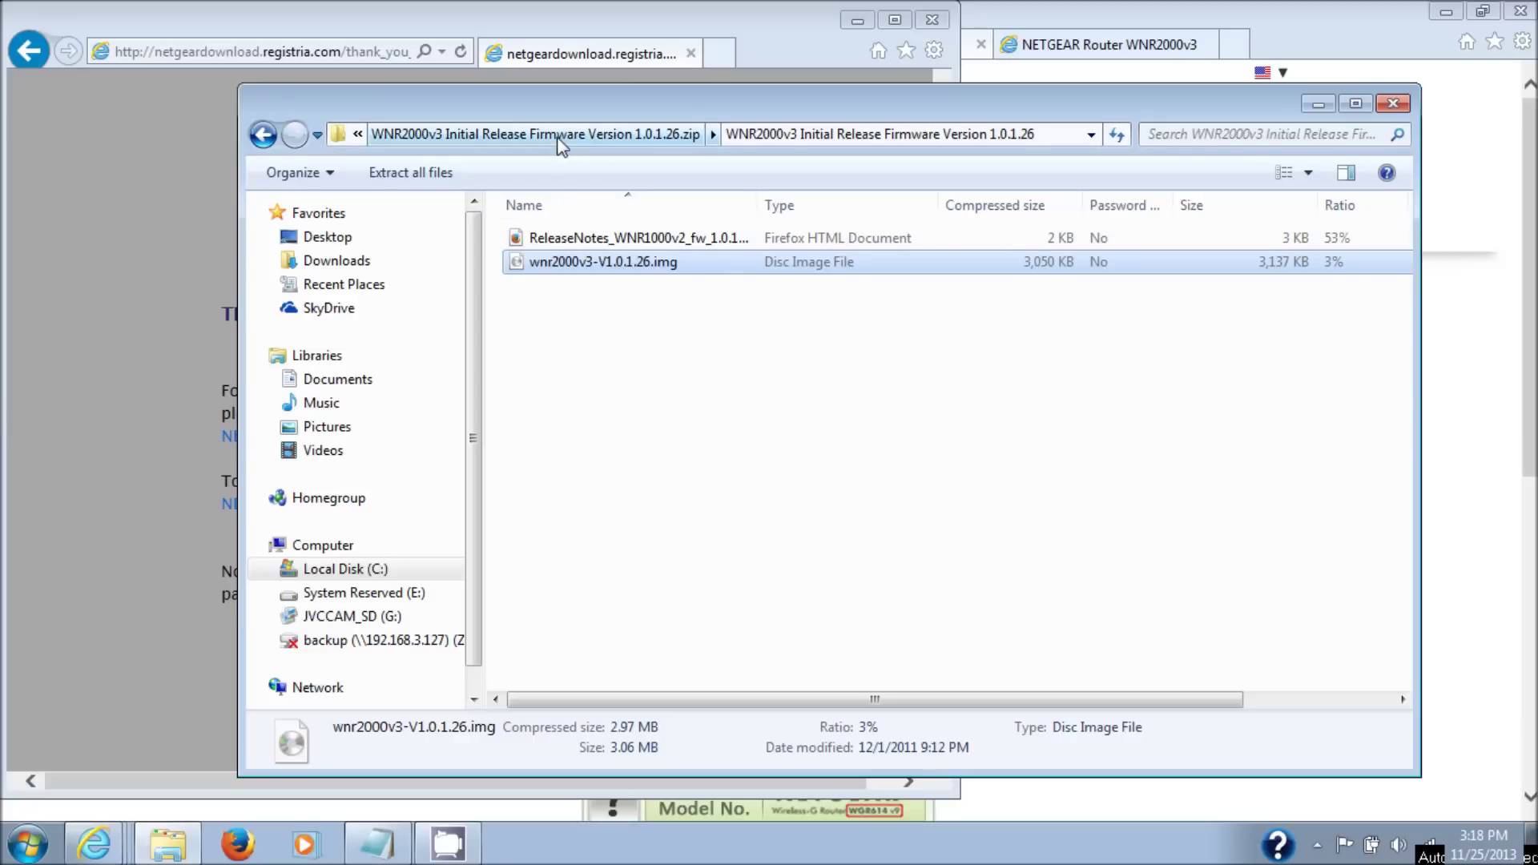
- Paste the image into C:\DD WRT2000V3 and close the leftover download thank-you window
double_click(519, 143)
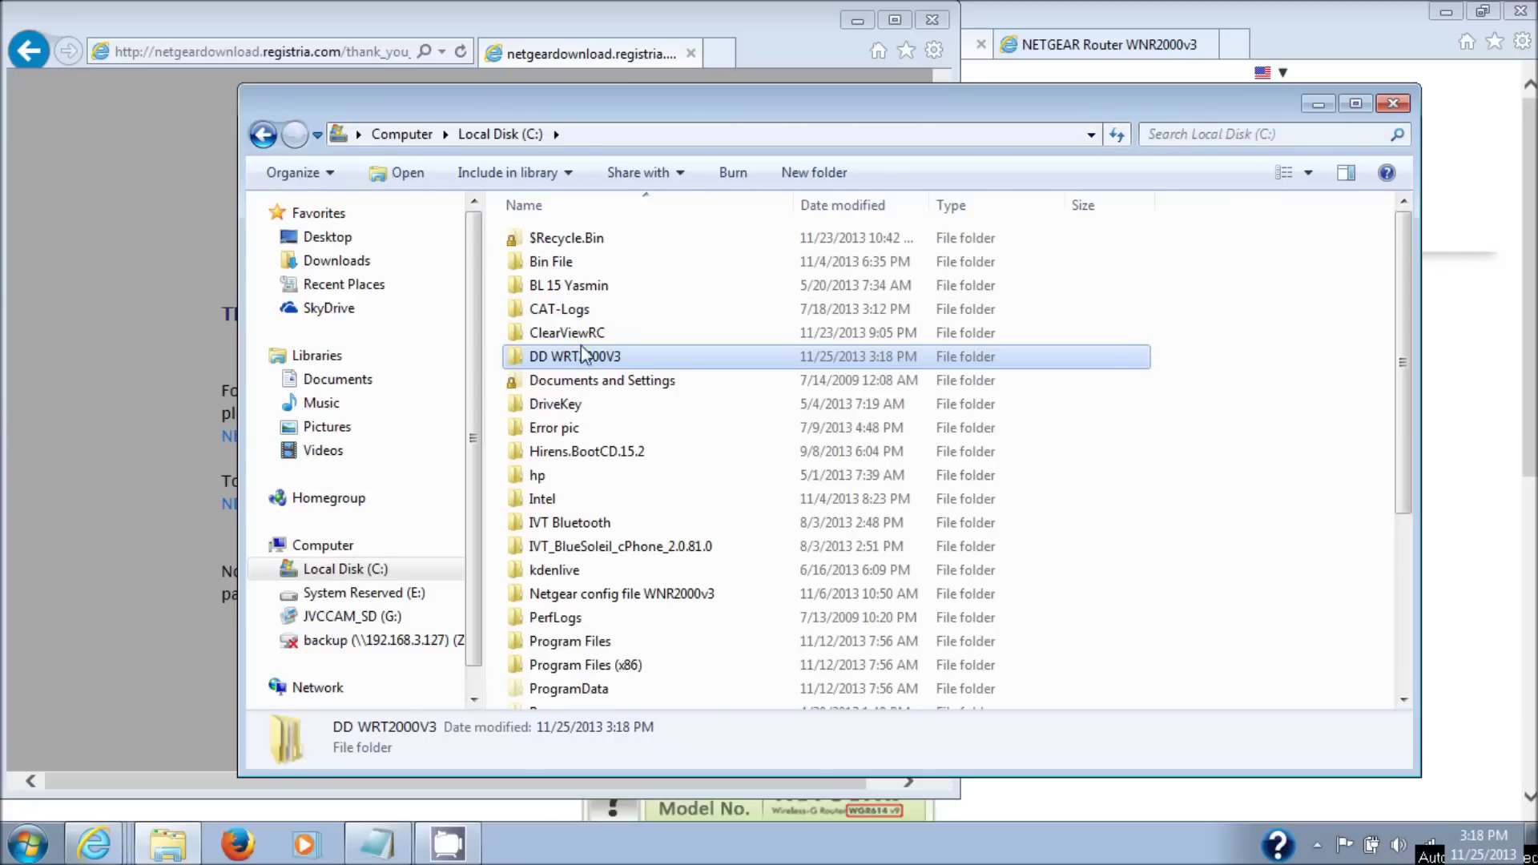
double_click(586, 362)
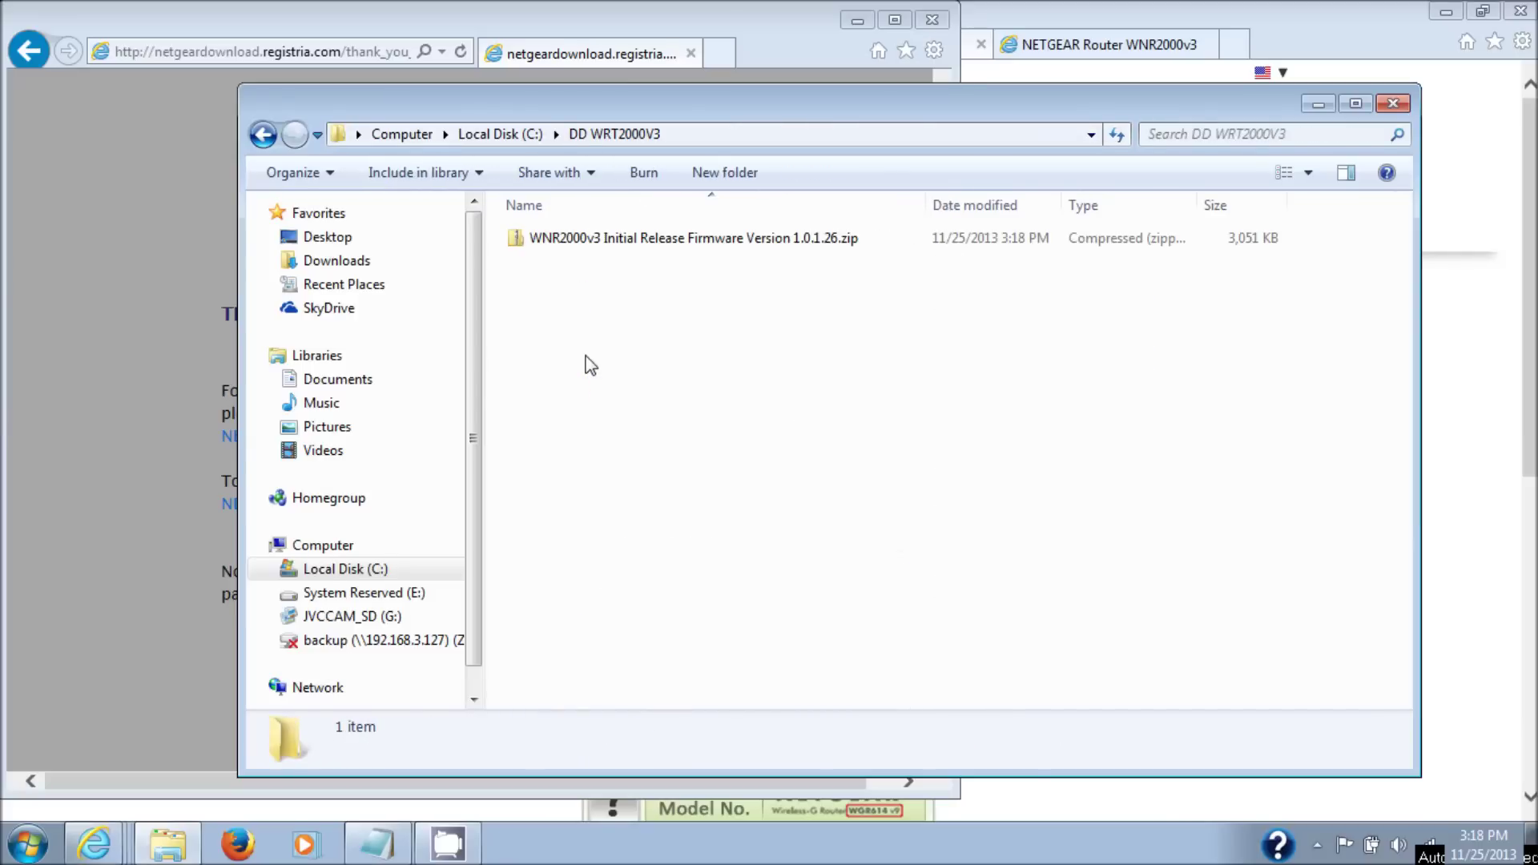
right_click(579, 296)
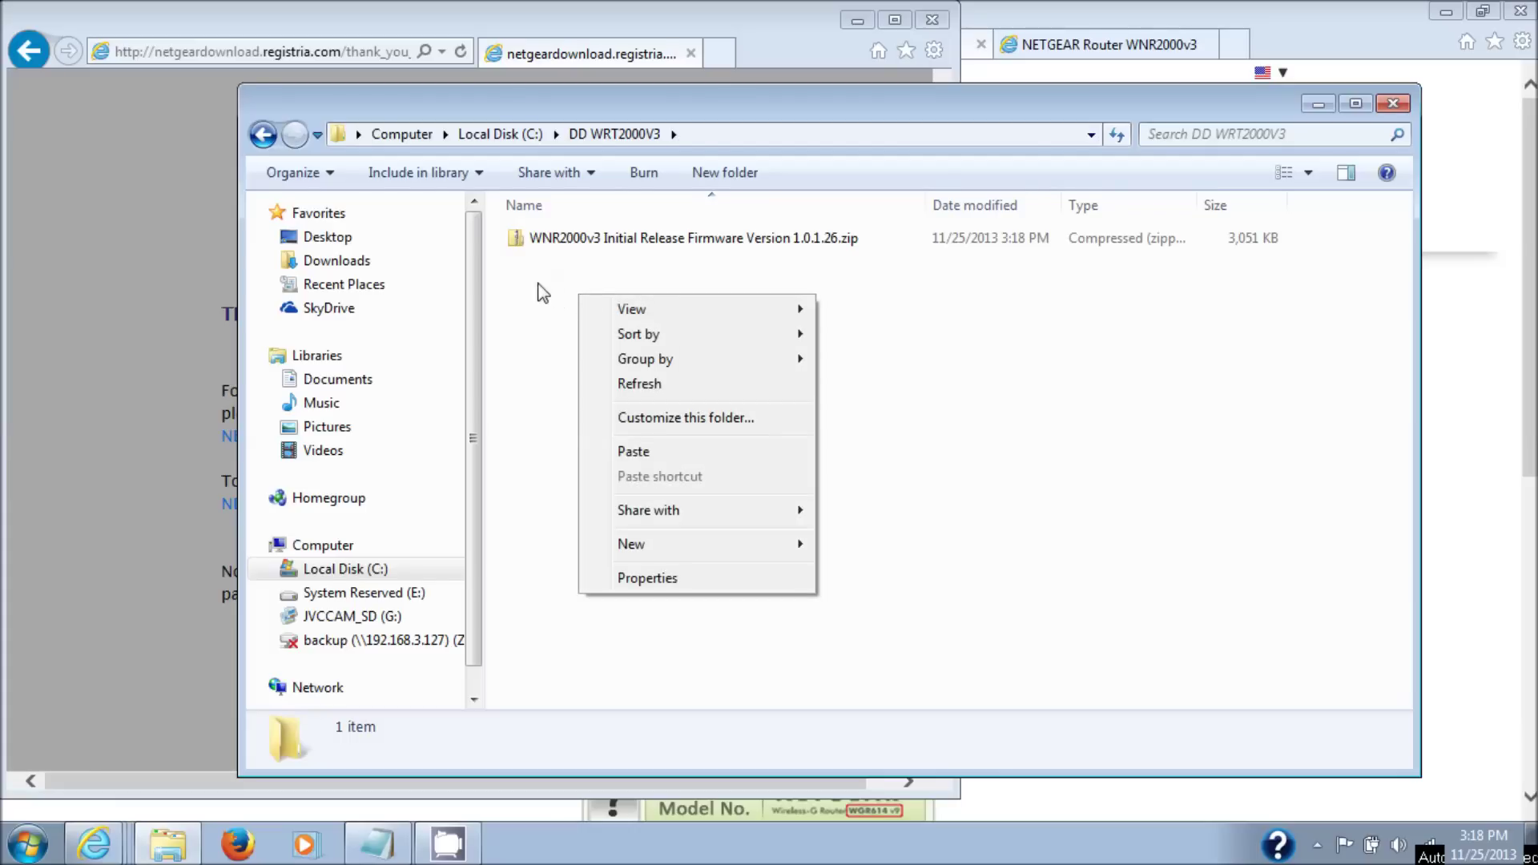
click(633, 452)
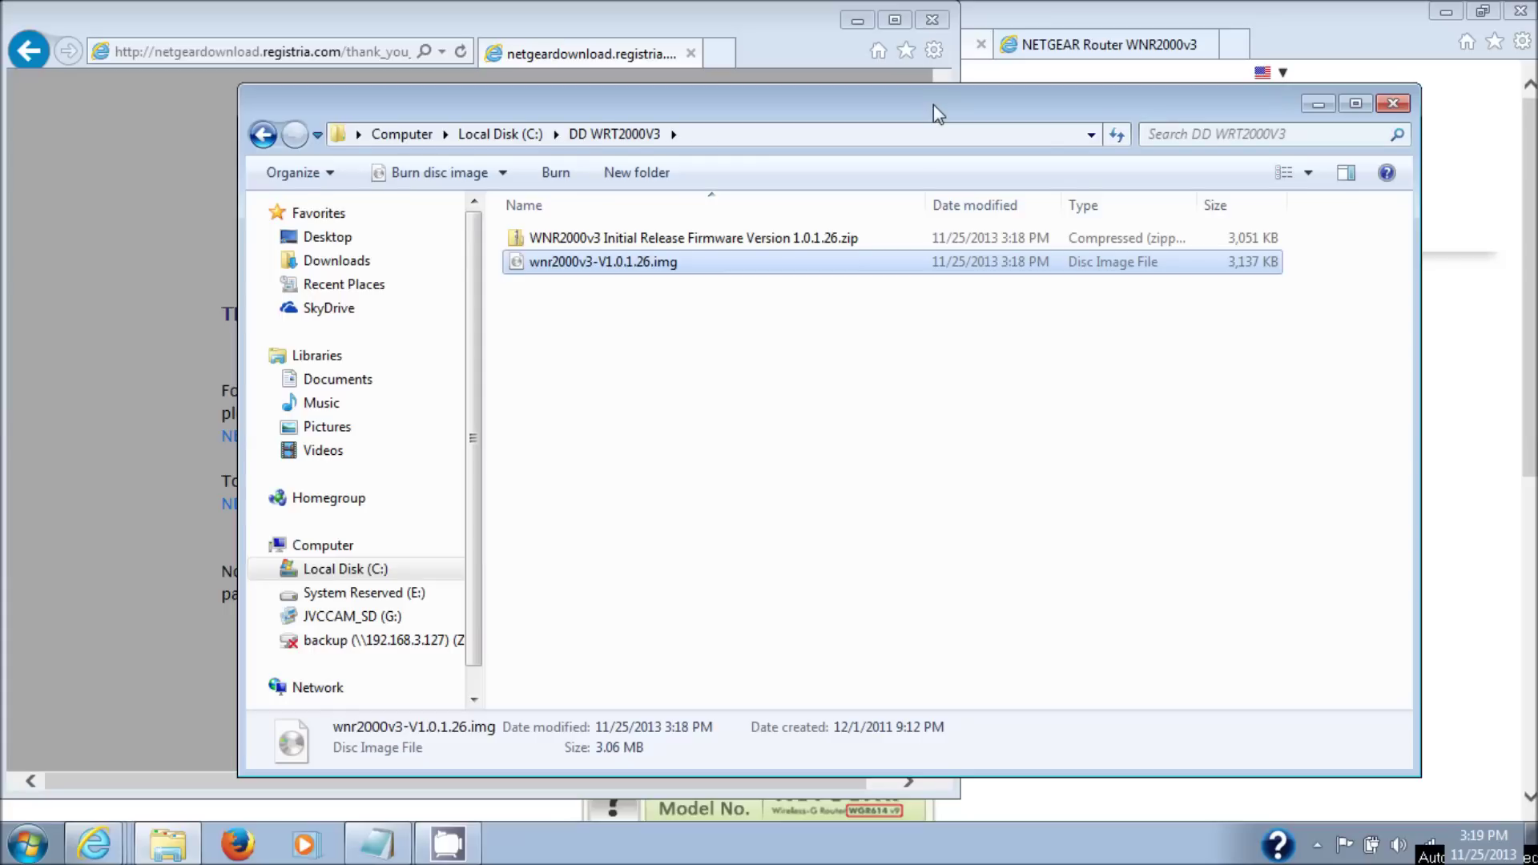
click(930, 23)
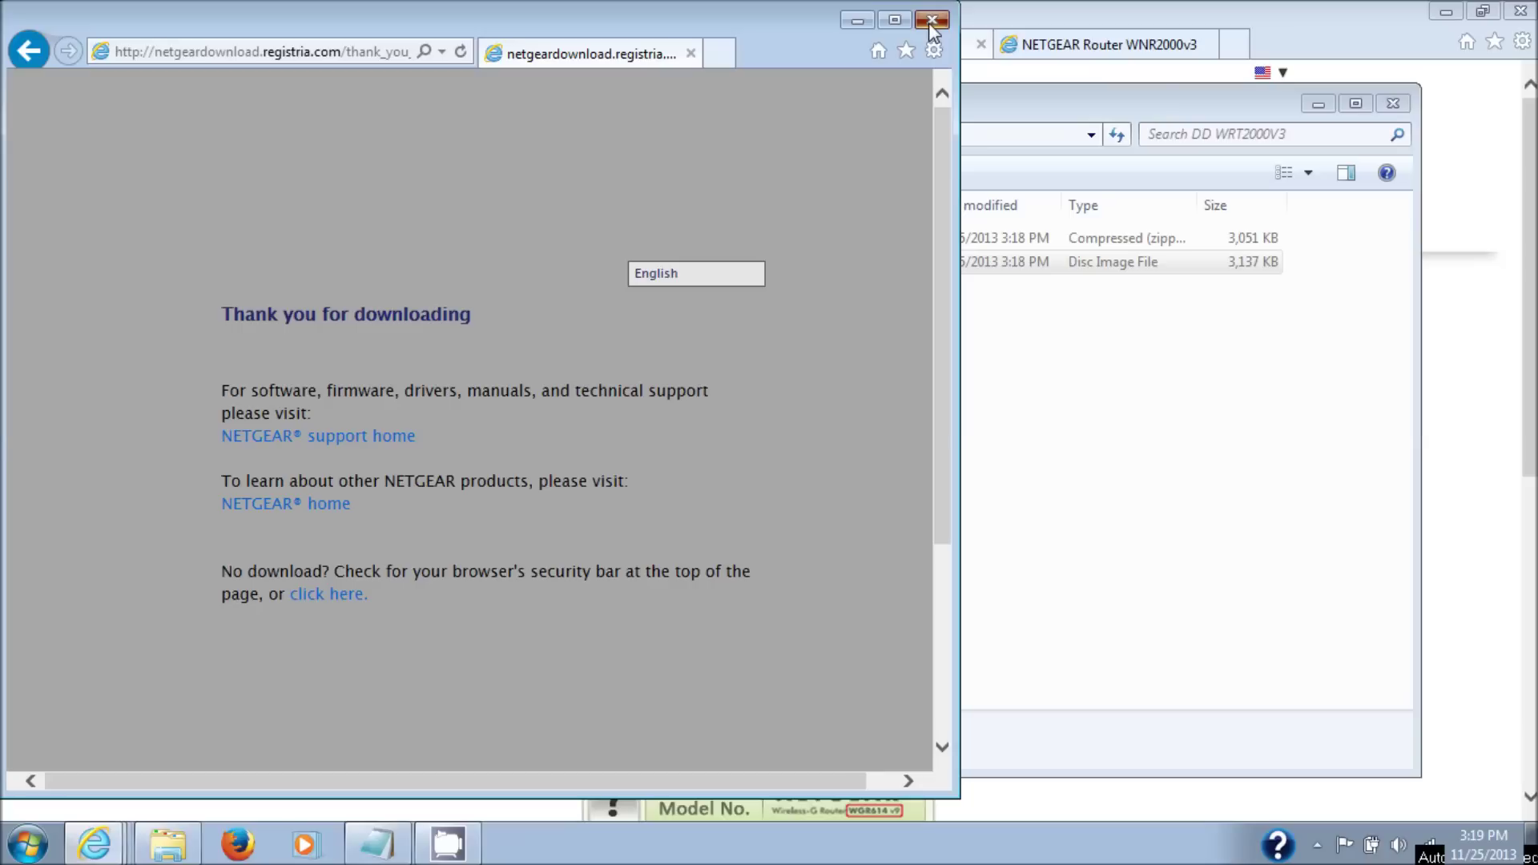
click(929, 23)
drag(865, 102, 835, 135)
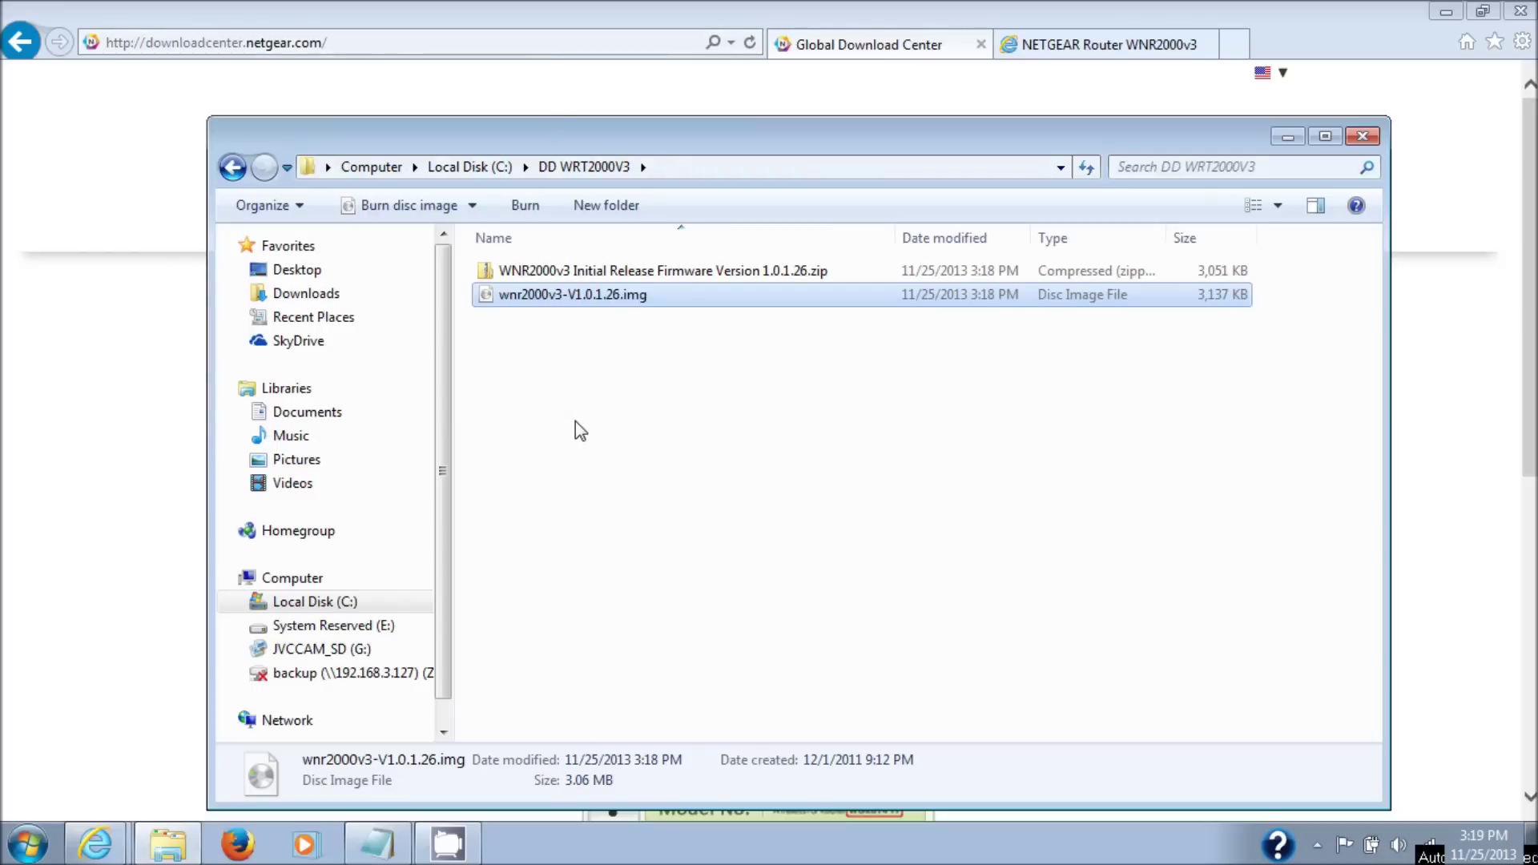
- Search Google for 'dd wrt' and open the dd-wrt.com Router Database link
click(517, 41)
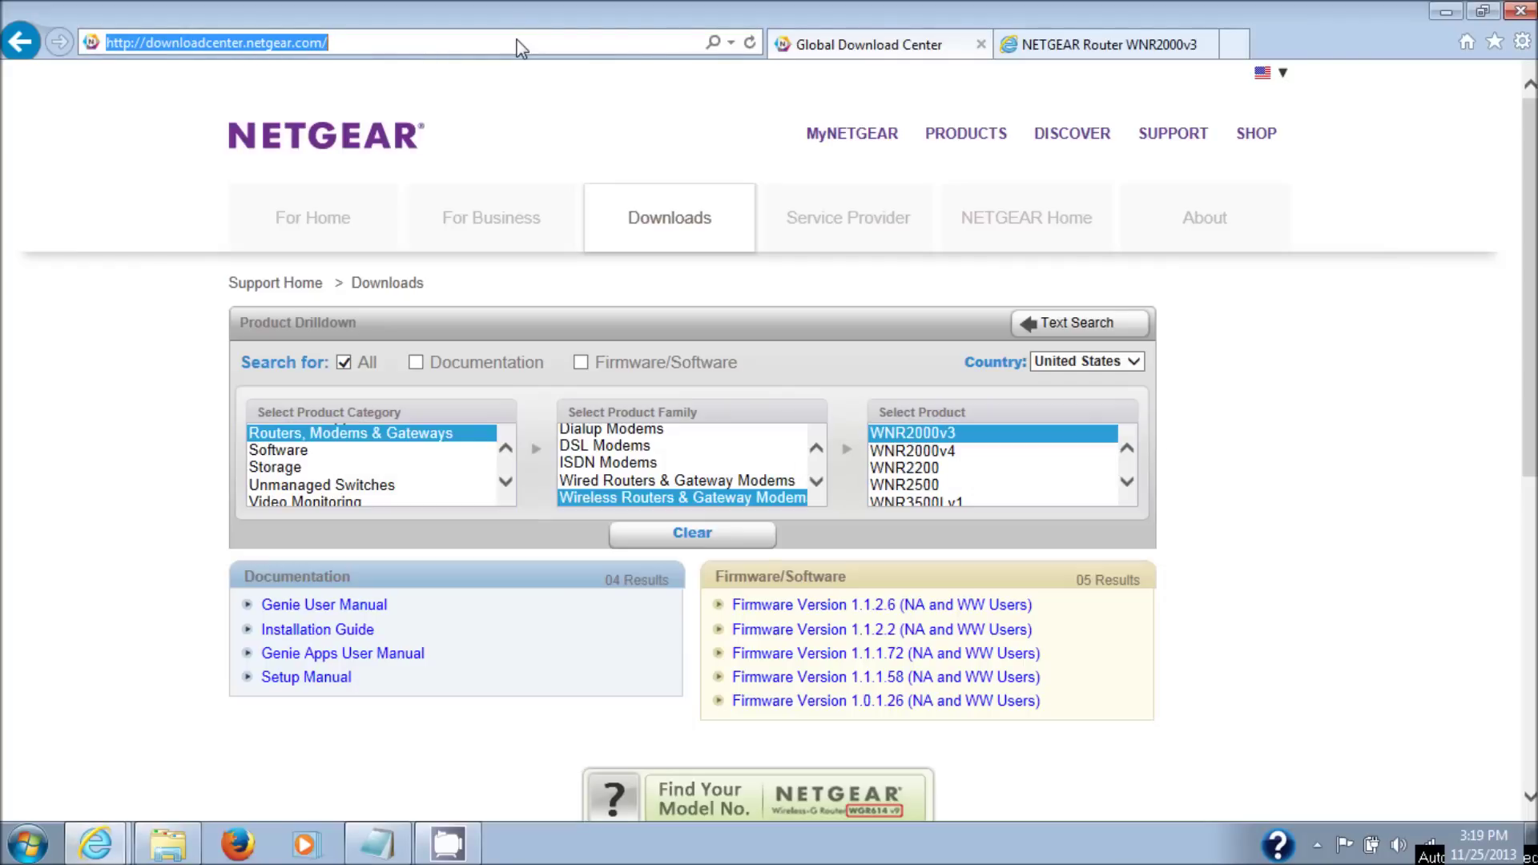
text(dd wrt)
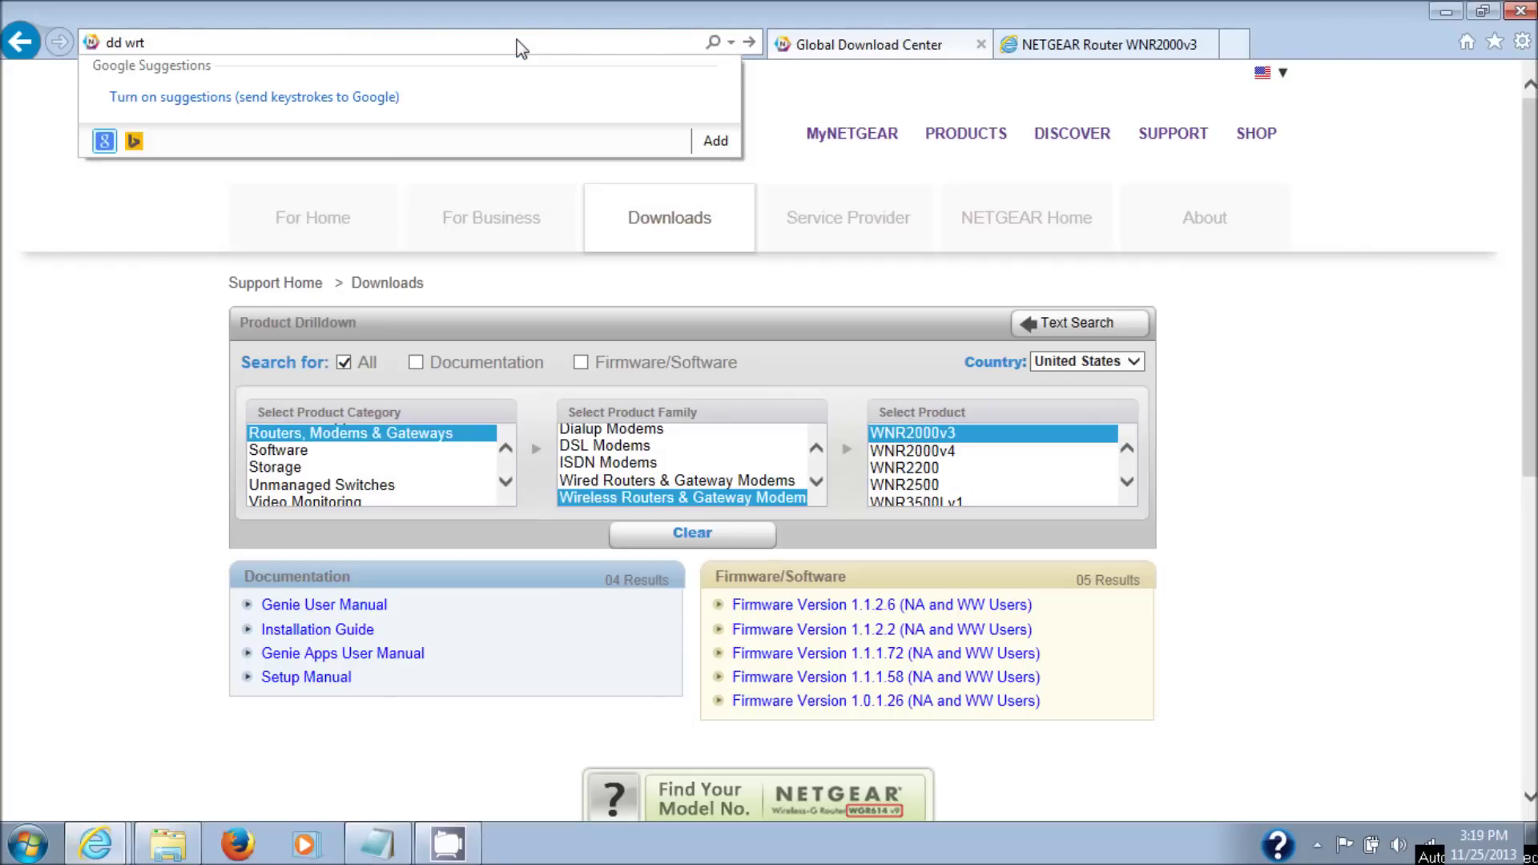
key(Return)
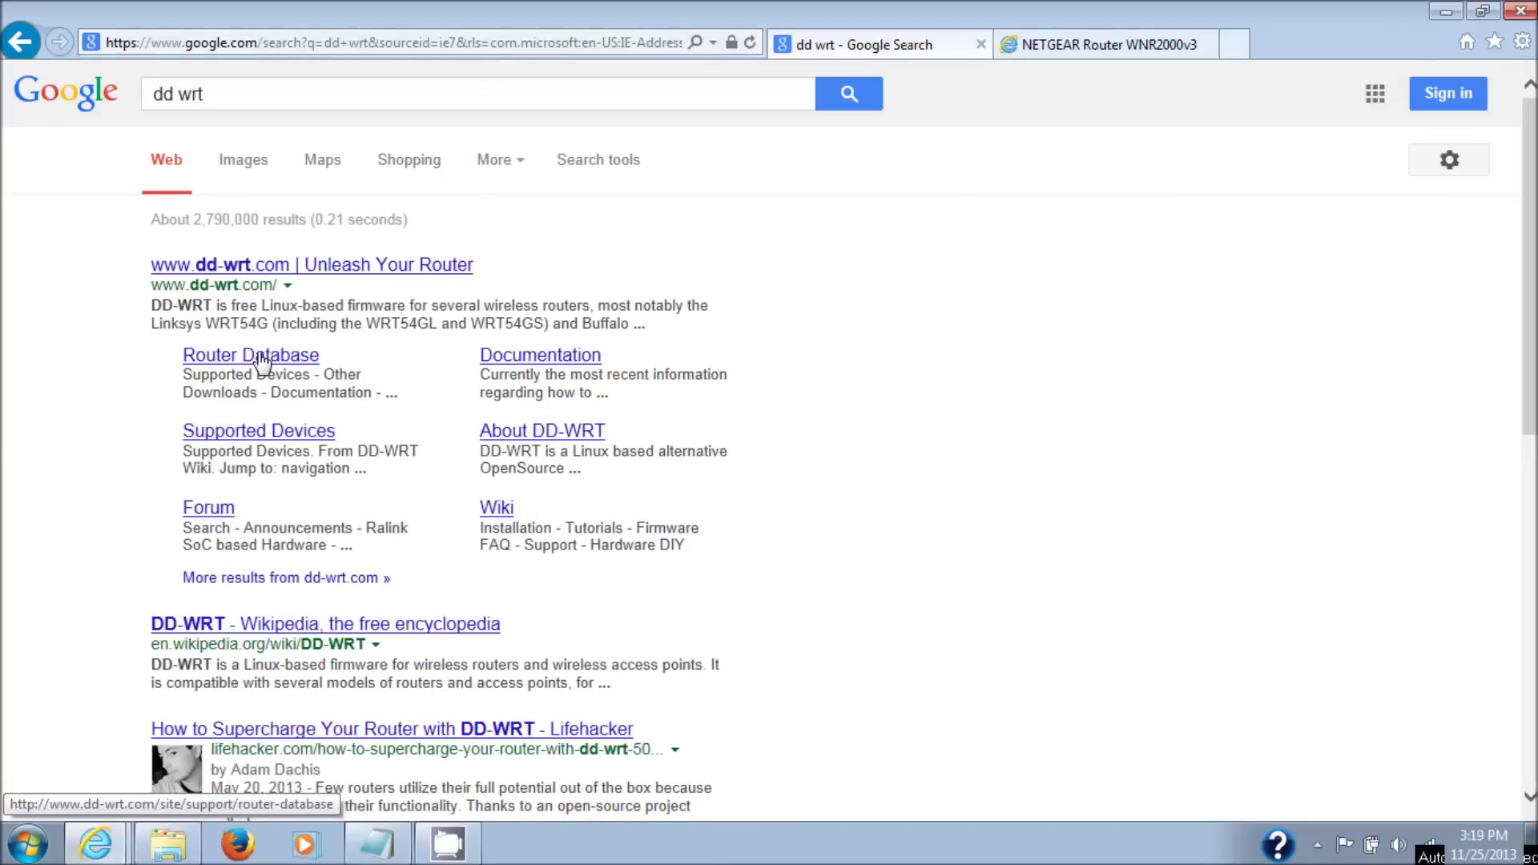
click(264, 357)
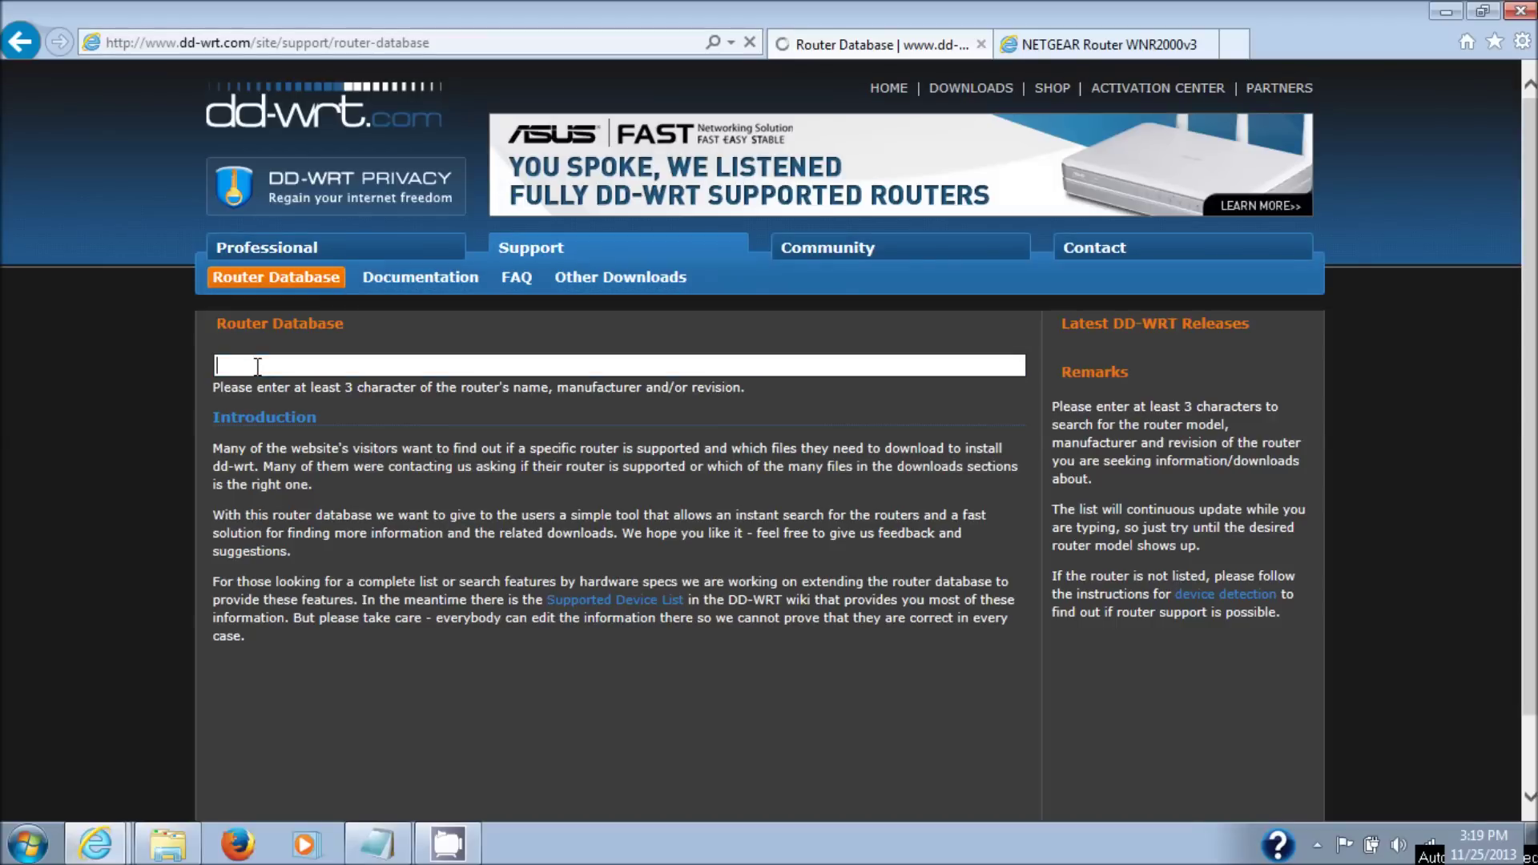
- Search the database for 'wnr' and open the Netgear WNR2000 v3 entry's build 21061 files
text(wnr)
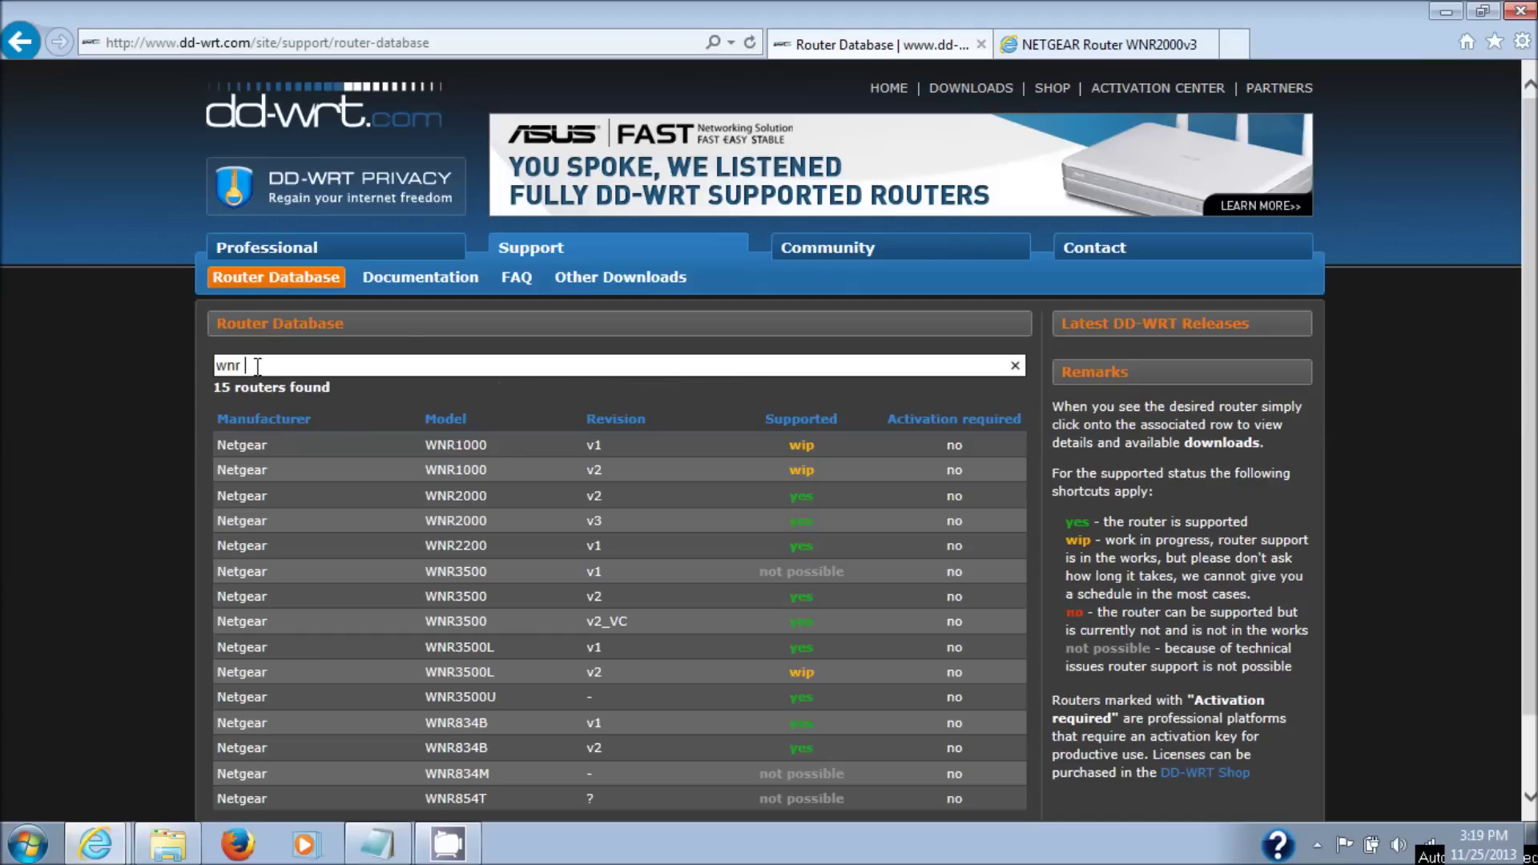
click(521, 521)
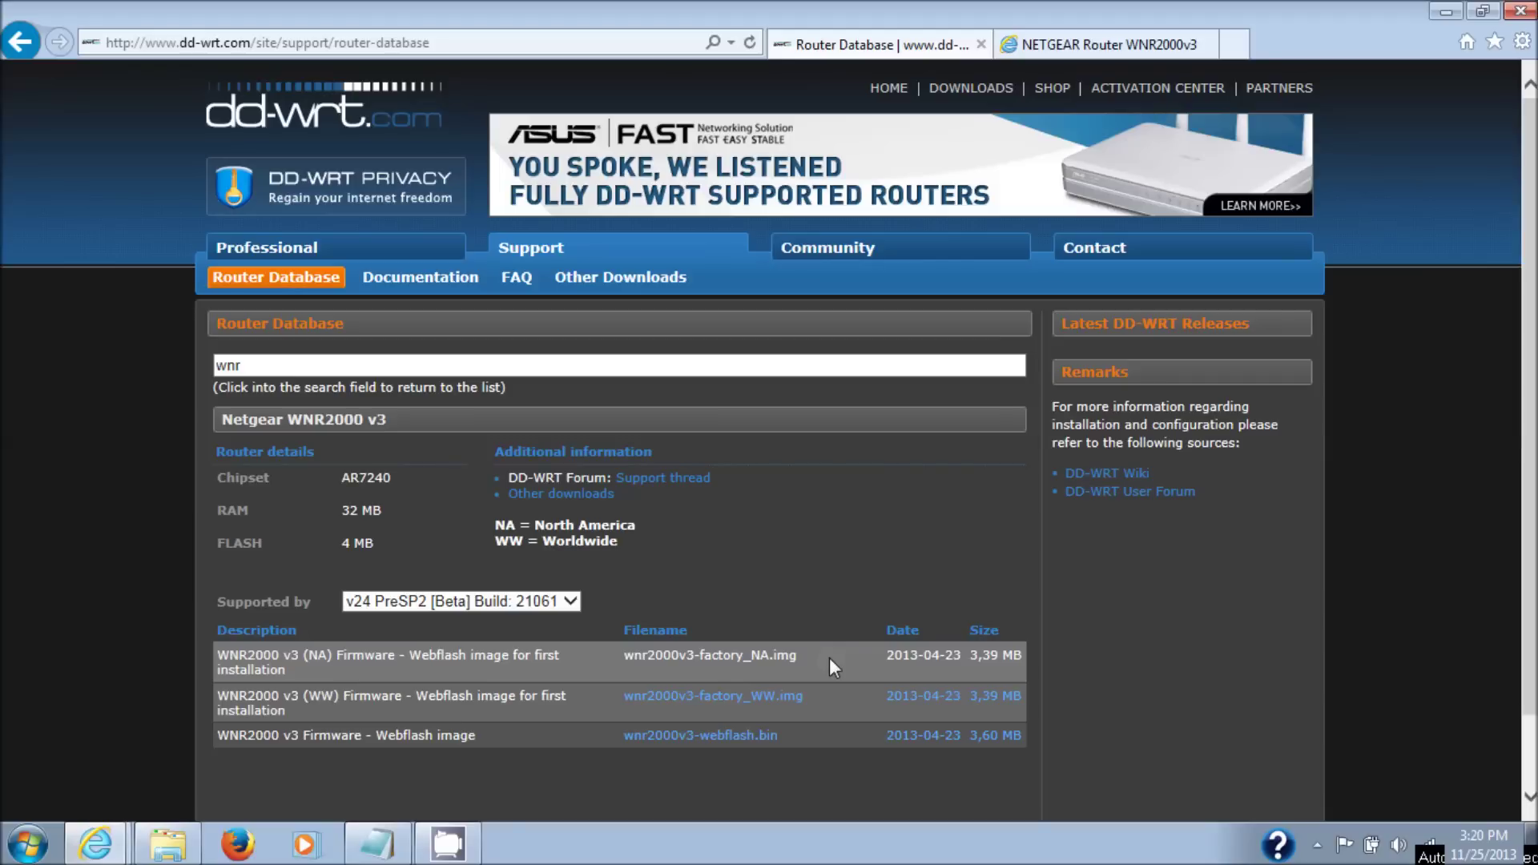
mouse_move(378, 857)
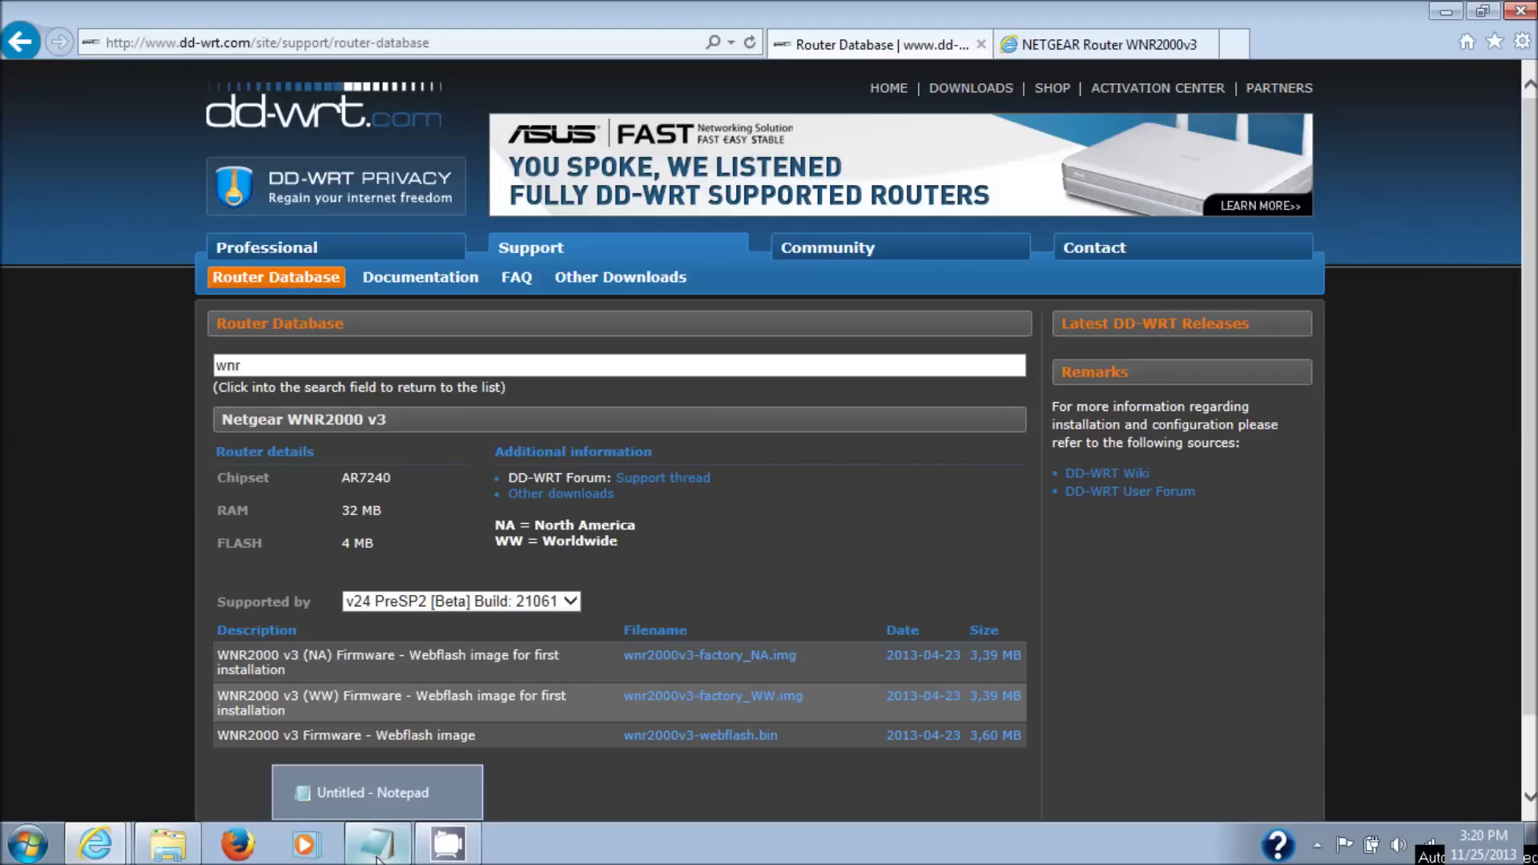
- Copy the saved netgear-wnr2000v3 ftp link from Notepad into the browser's address bar
click(378, 857)
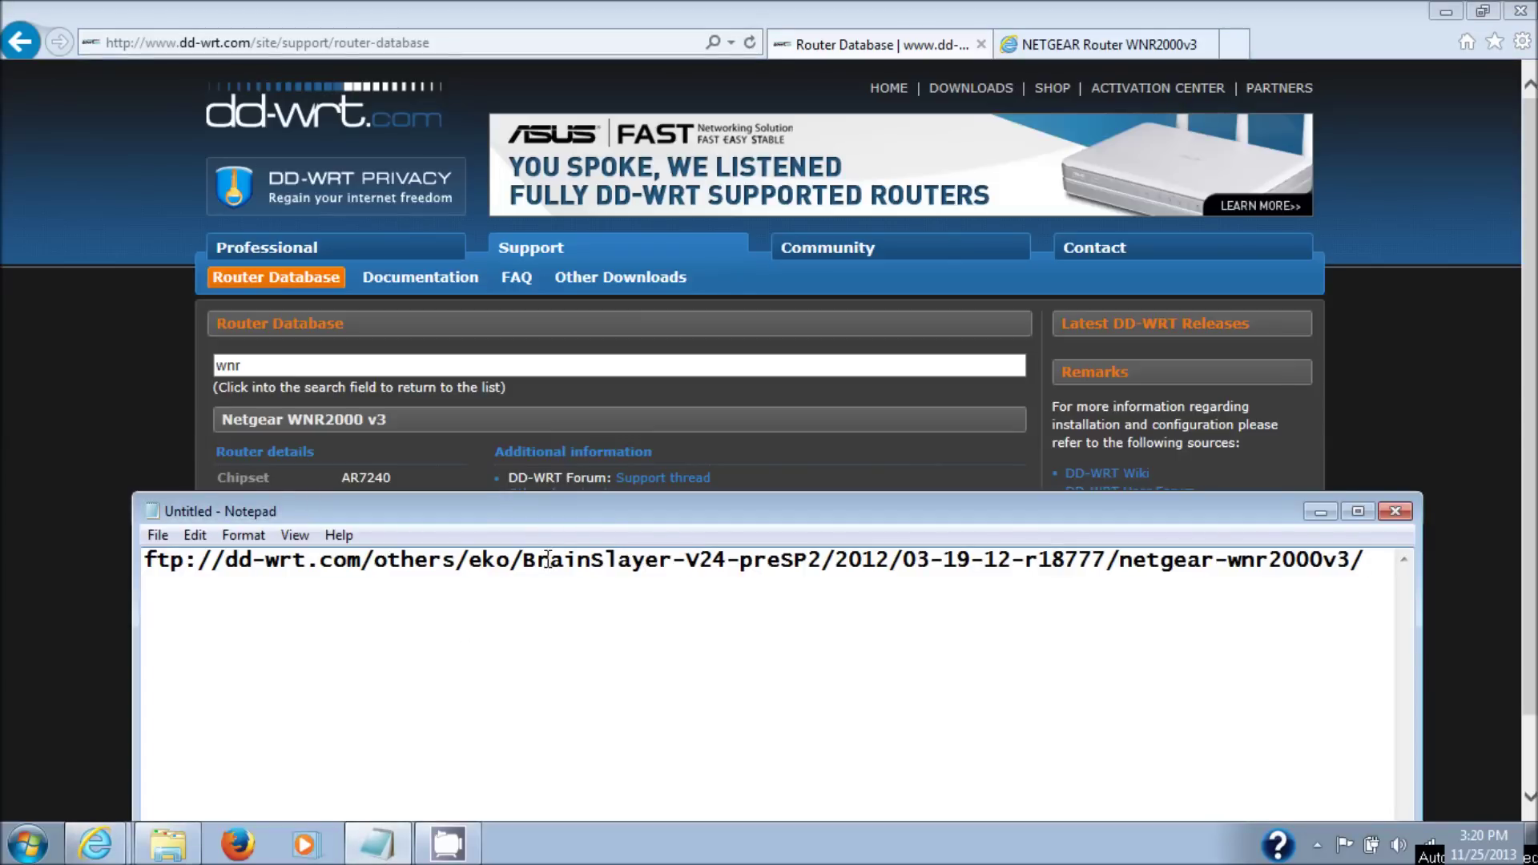
drag(1324, 561, 132, 521)
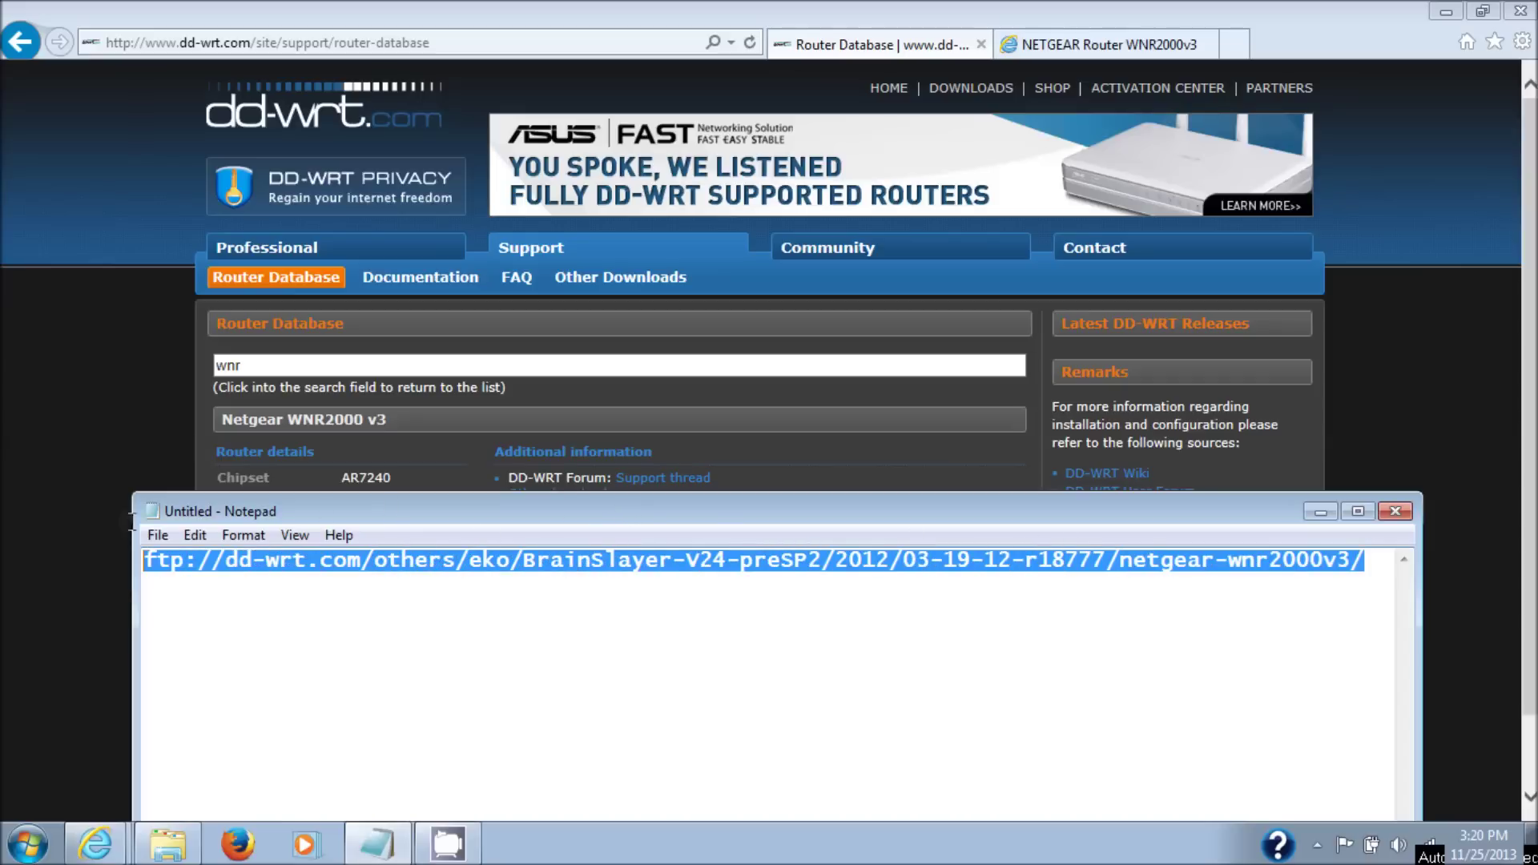
right_click(231, 559)
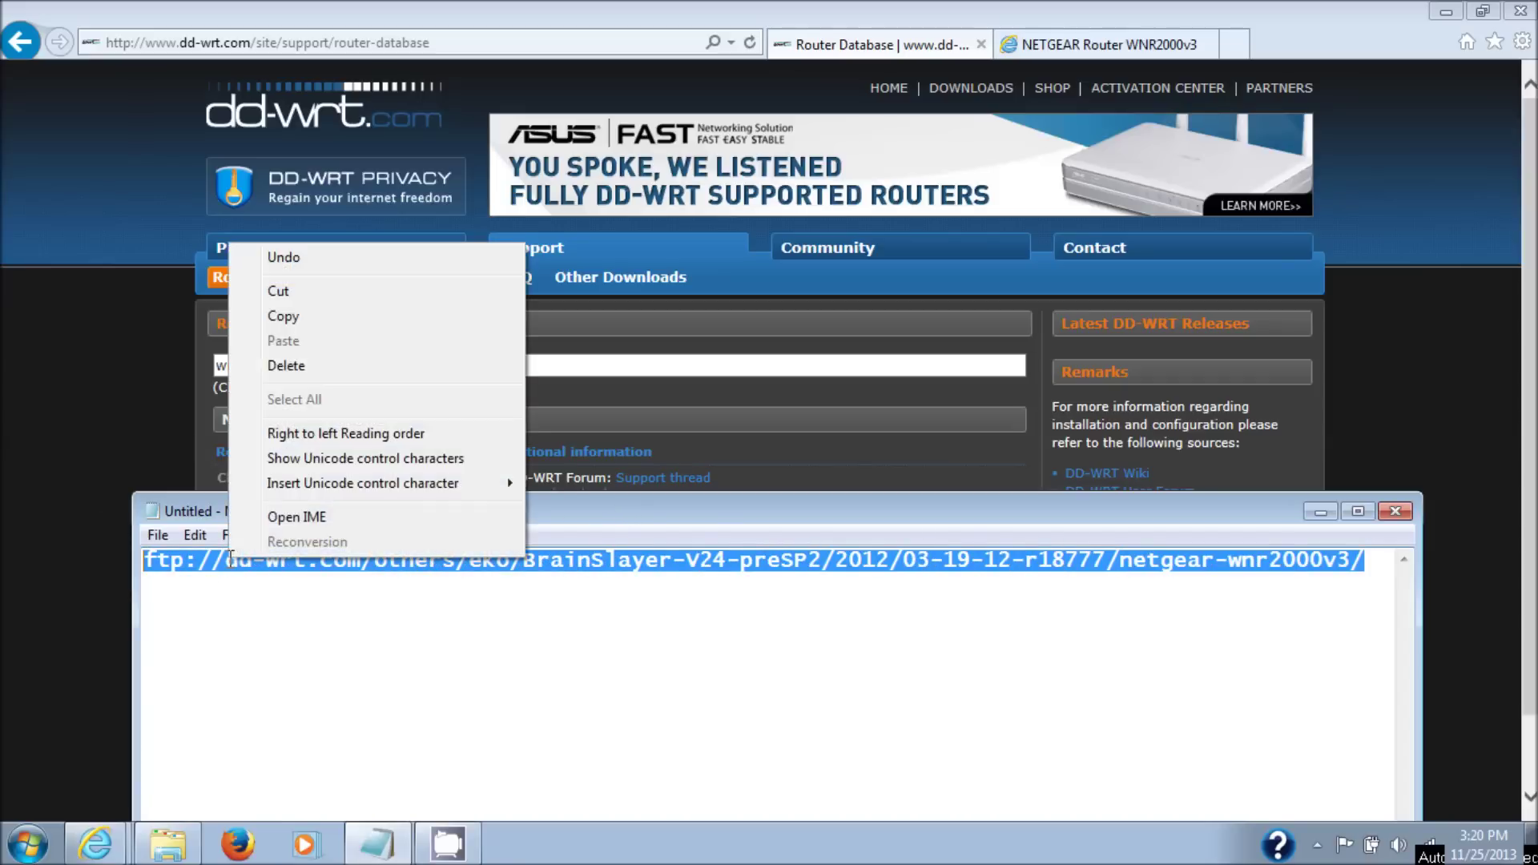
click(324, 319)
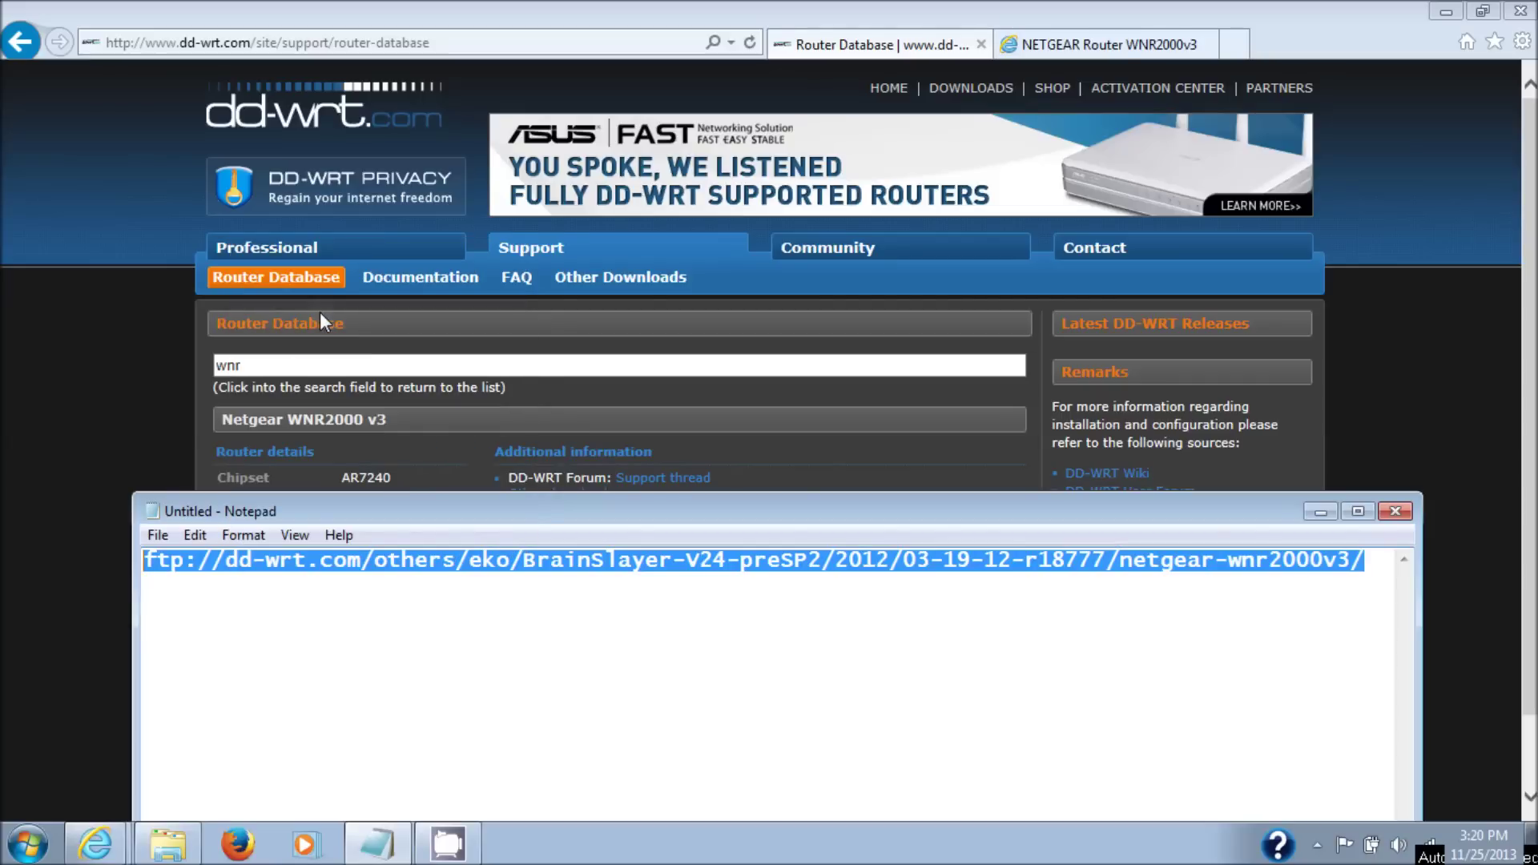
click(244, 48)
key(ctrl+v)
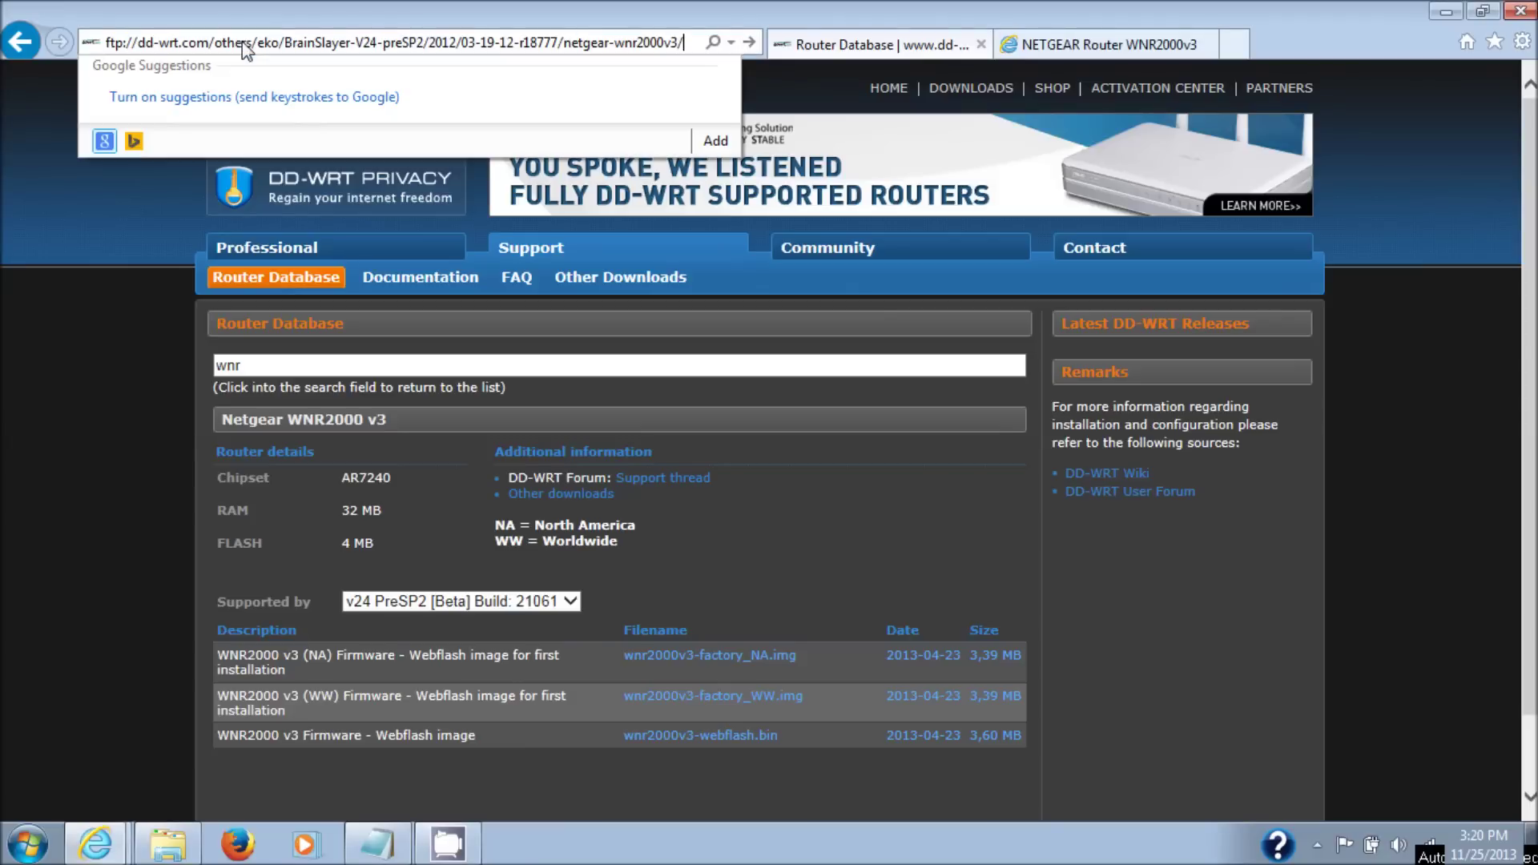
- Open the r18777 ftp folder, save wnr2000v3-factory_NA.img, and start downloading wnr2000v3-webflash.bin
key(Return)
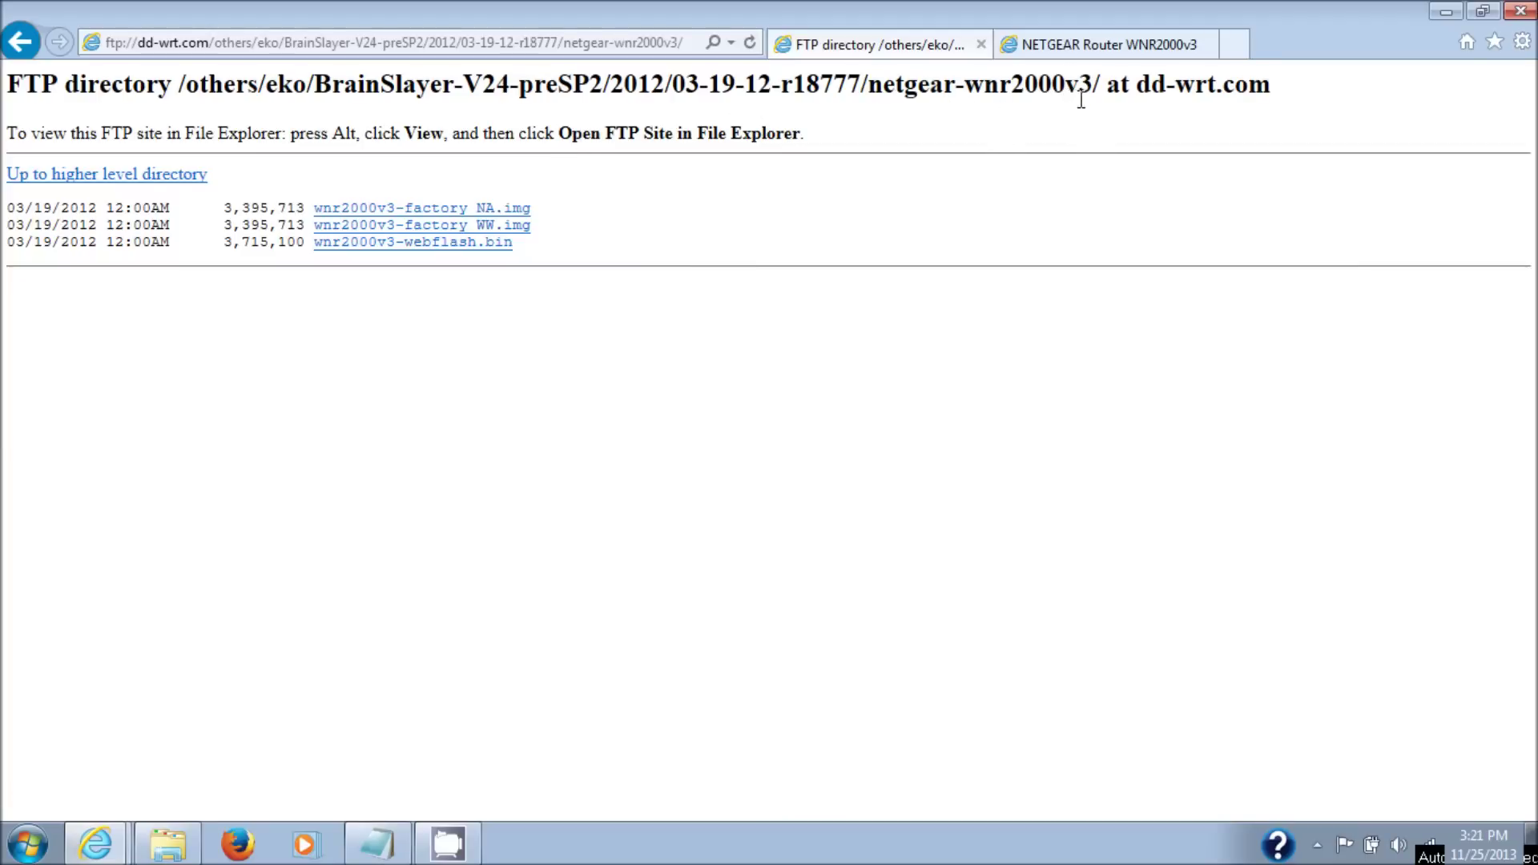
drag(793, 84, 861, 85)
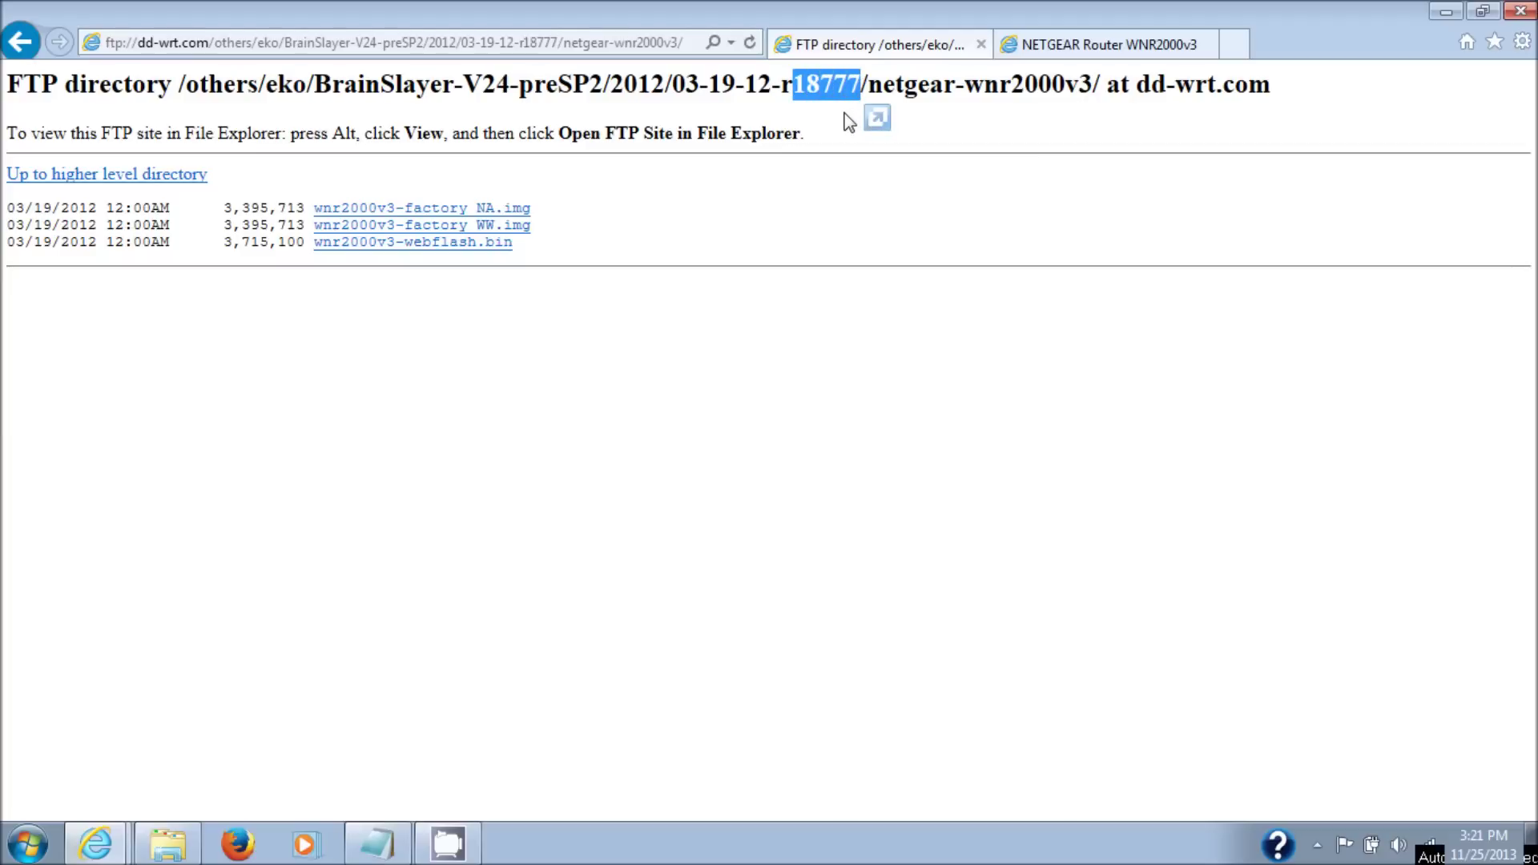
click(710, 215)
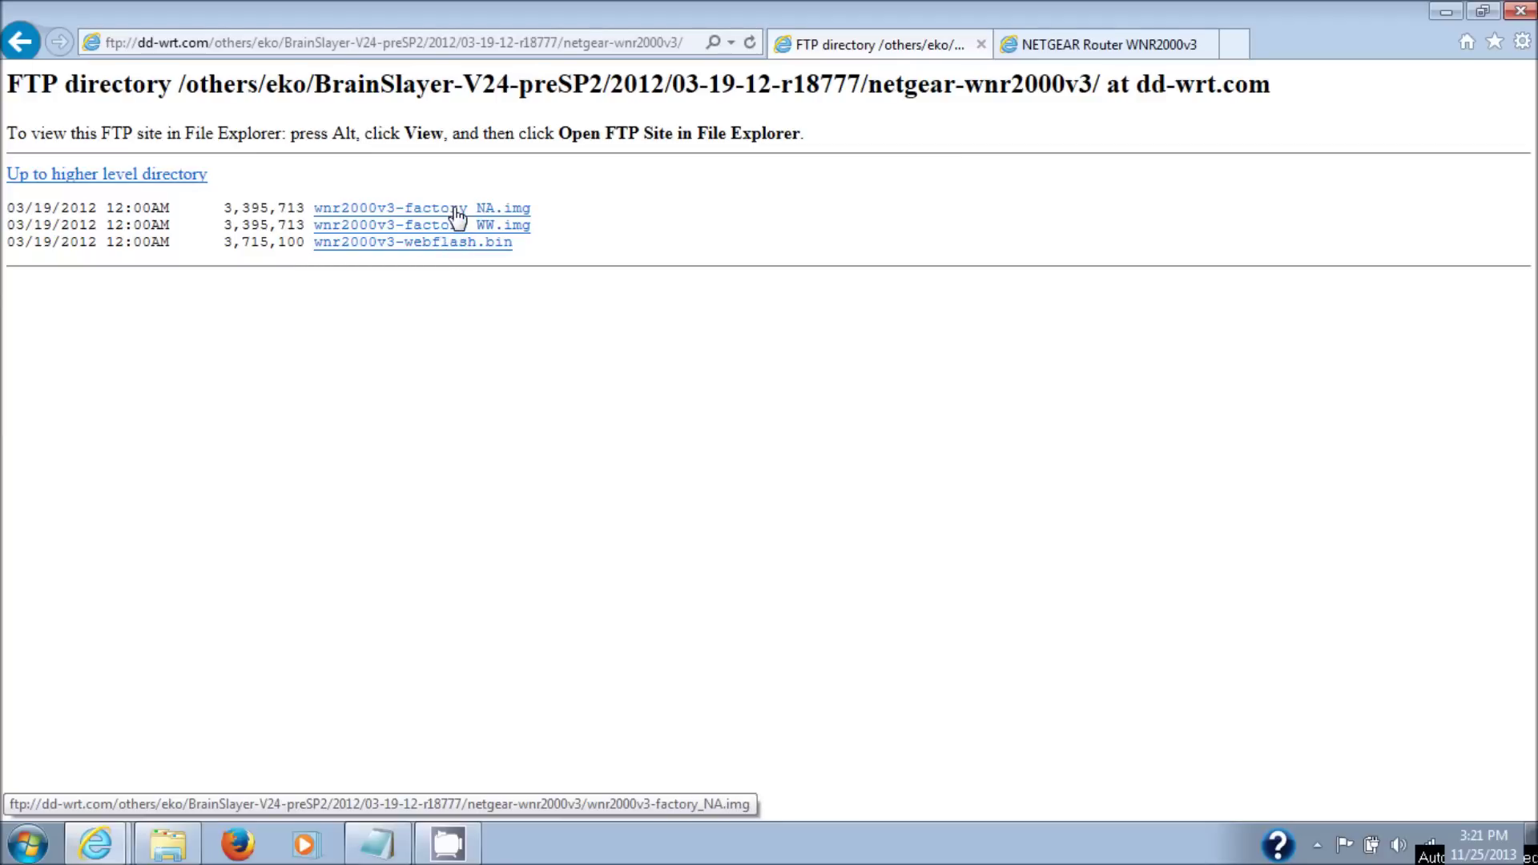
click(456, 212)
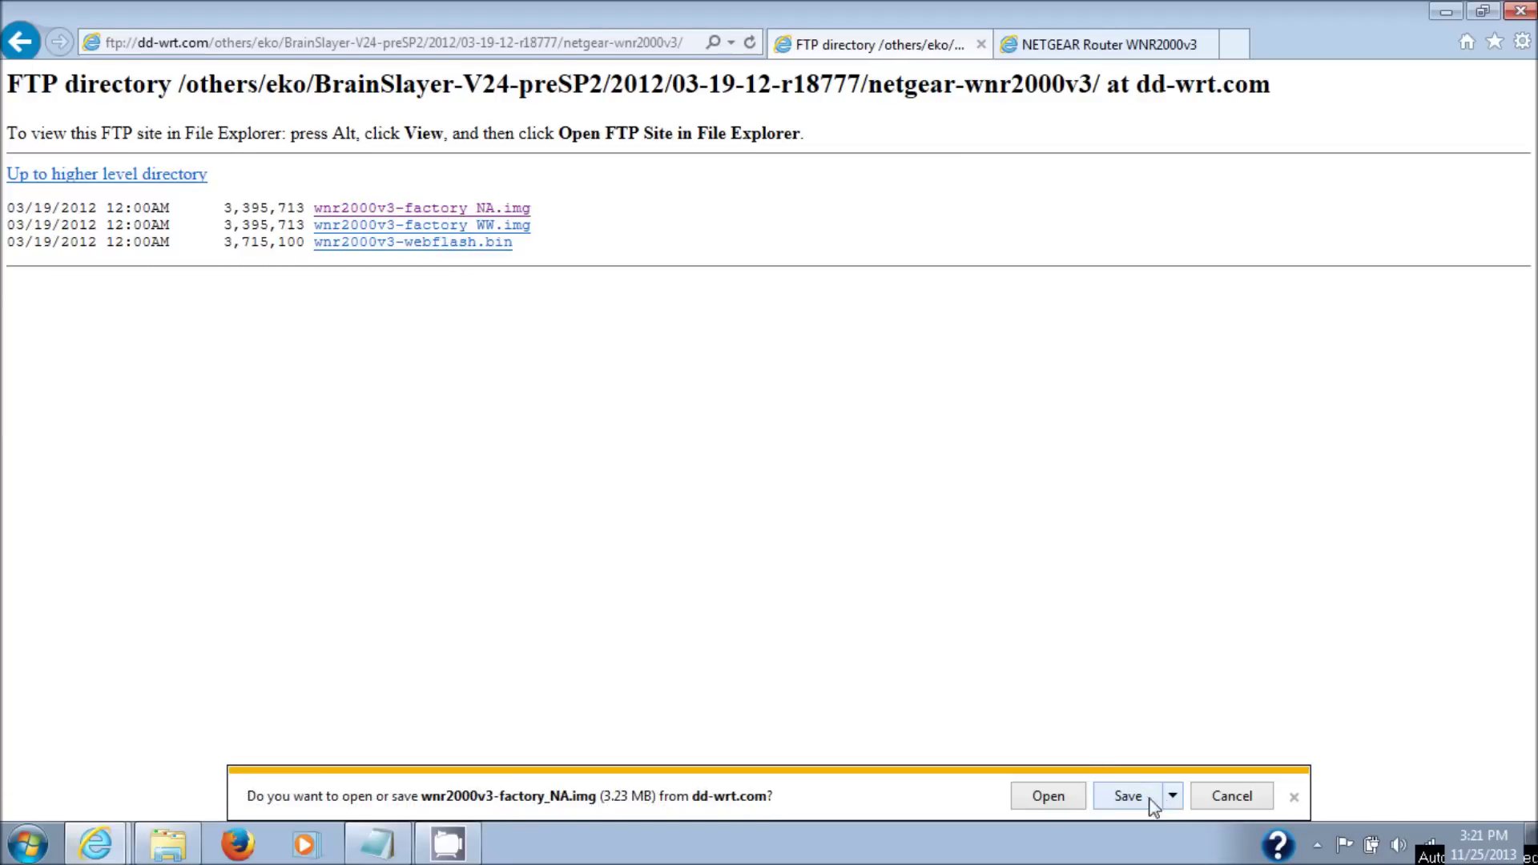
click(1130, 797)
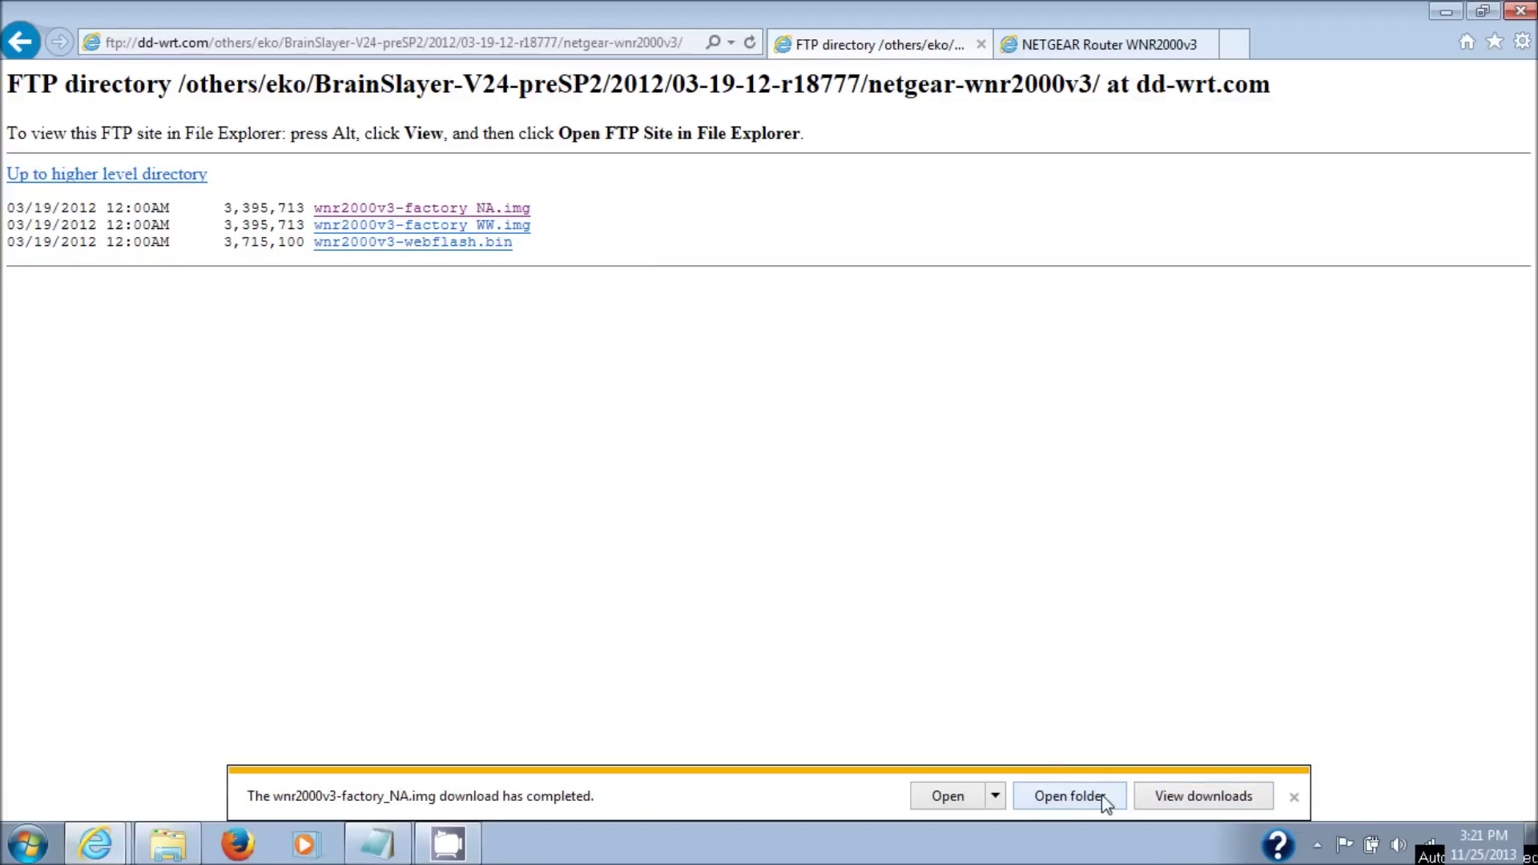
click(462, 243)
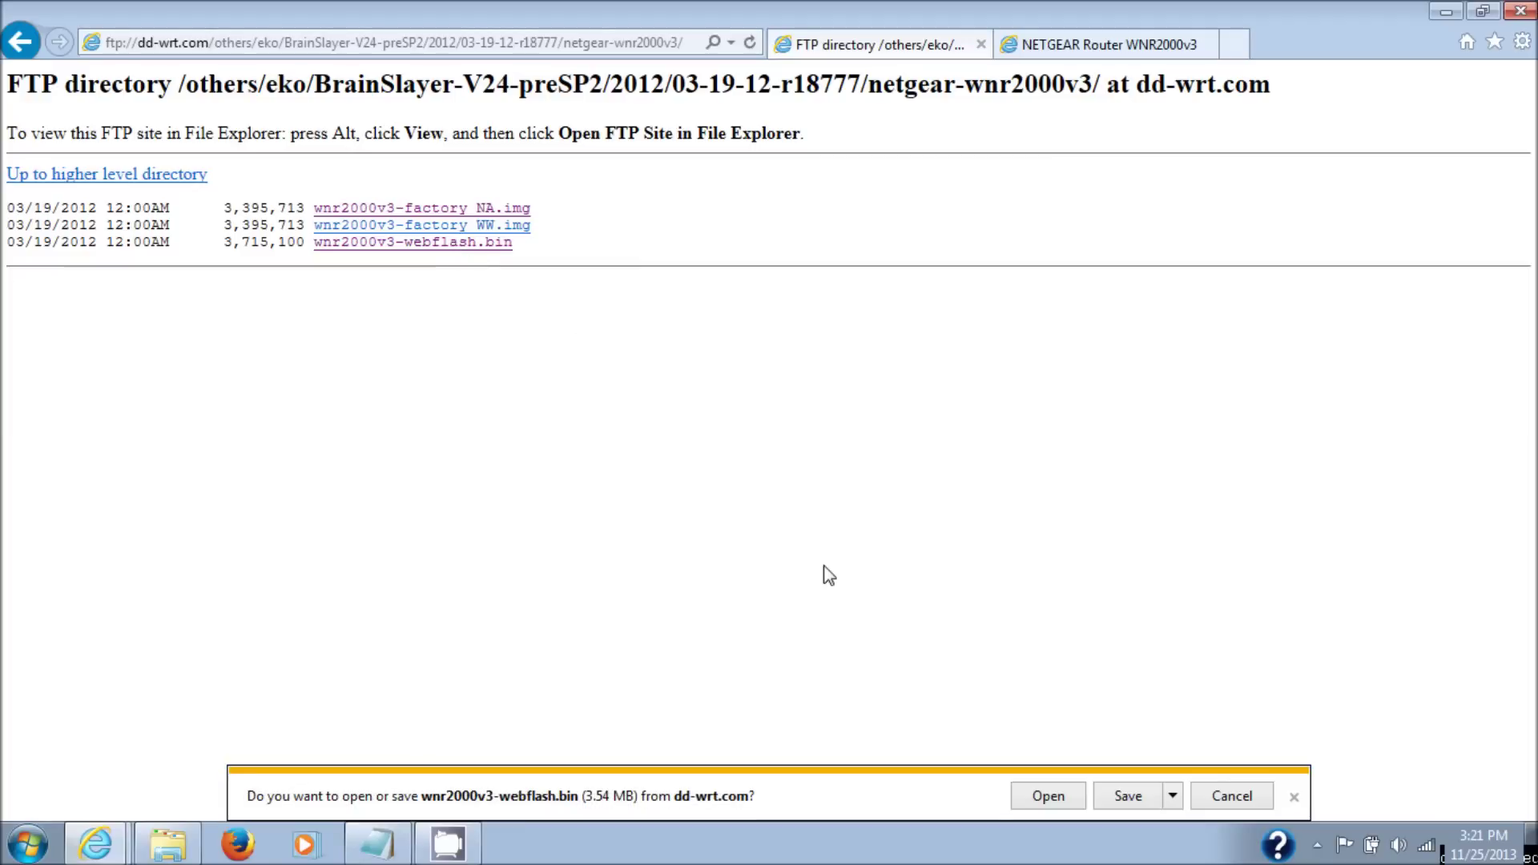
- Save wnr2000v3-webflash.bin into the DD WRT2000V3 folder and open that folder
click(1174, 795)
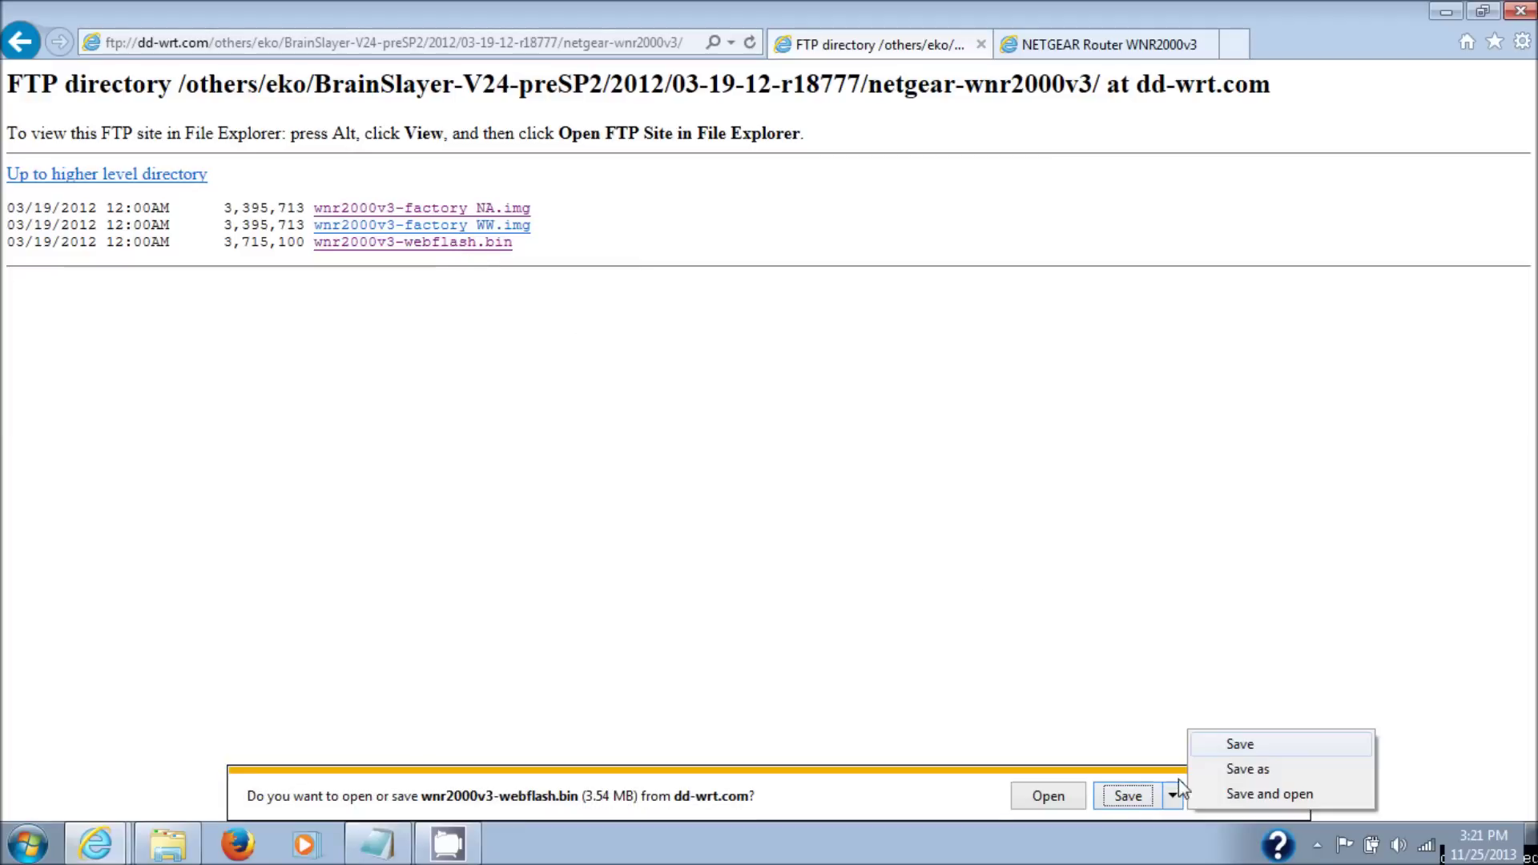
click(1212, 771)
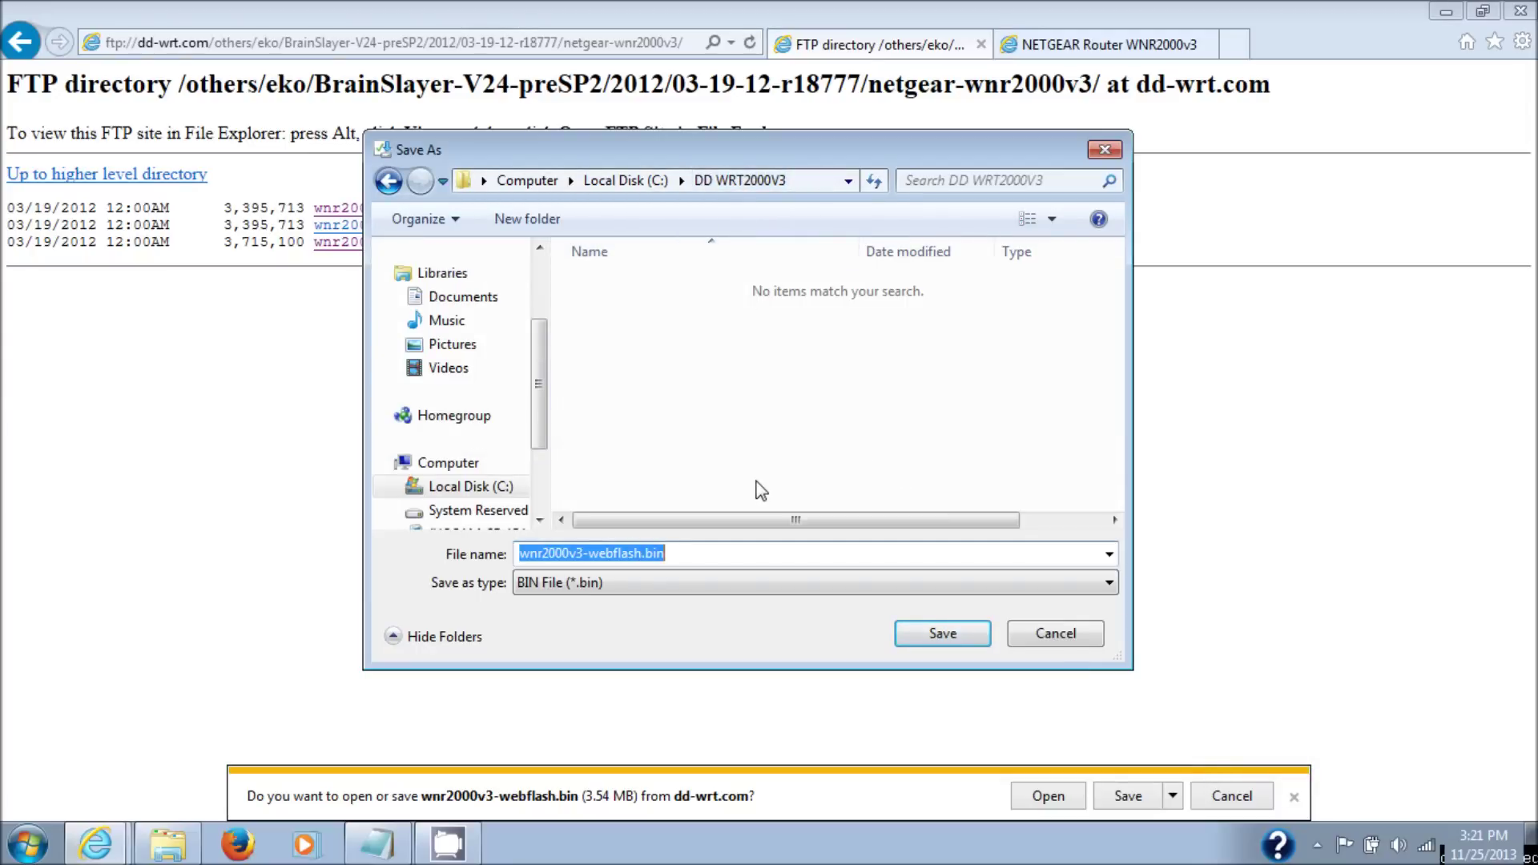
click(945, 640)
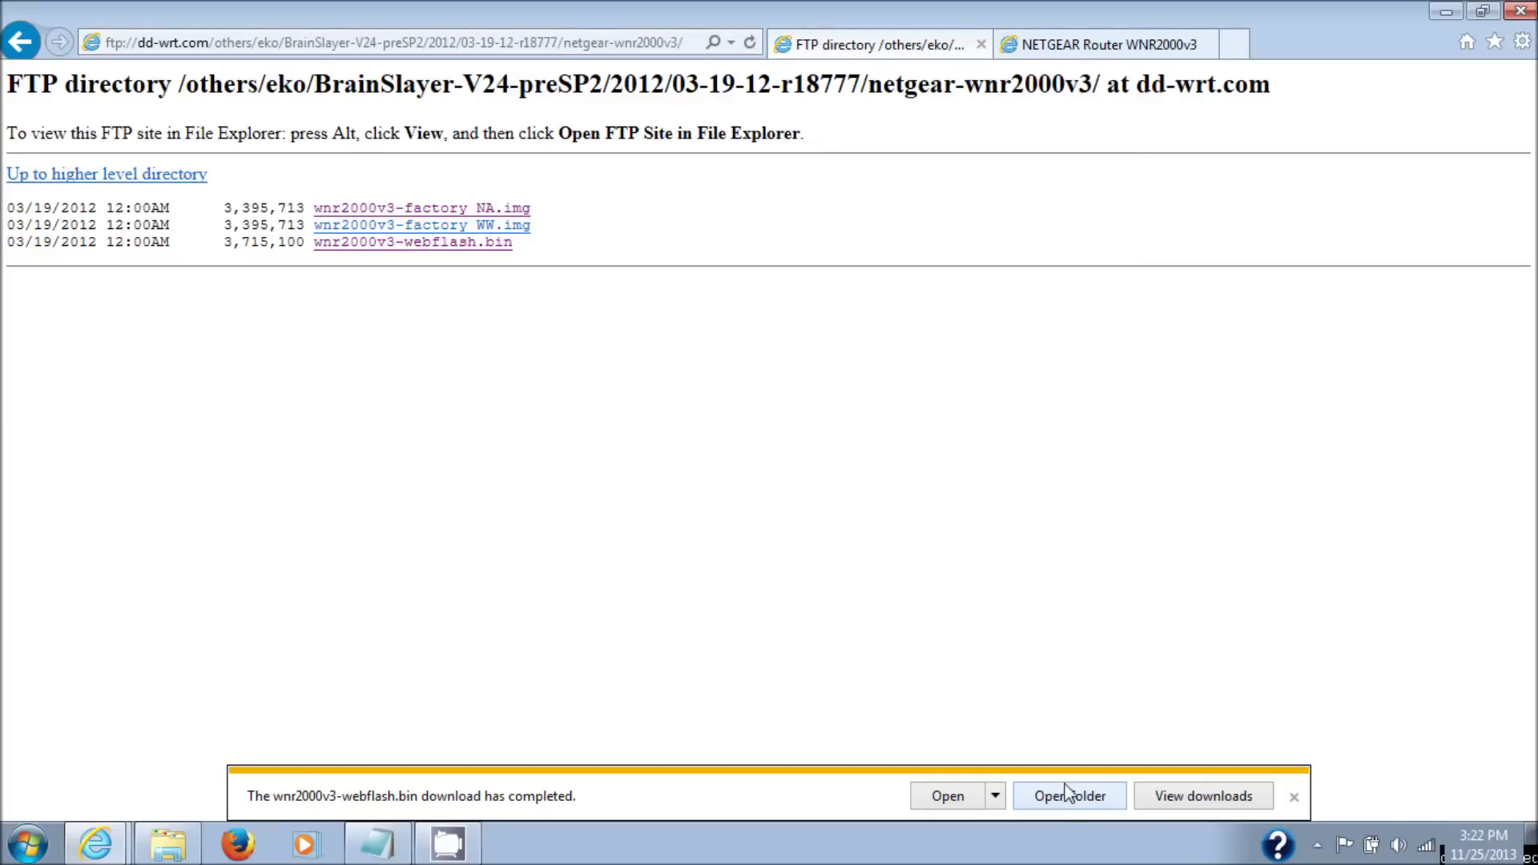
click(1071, 796)
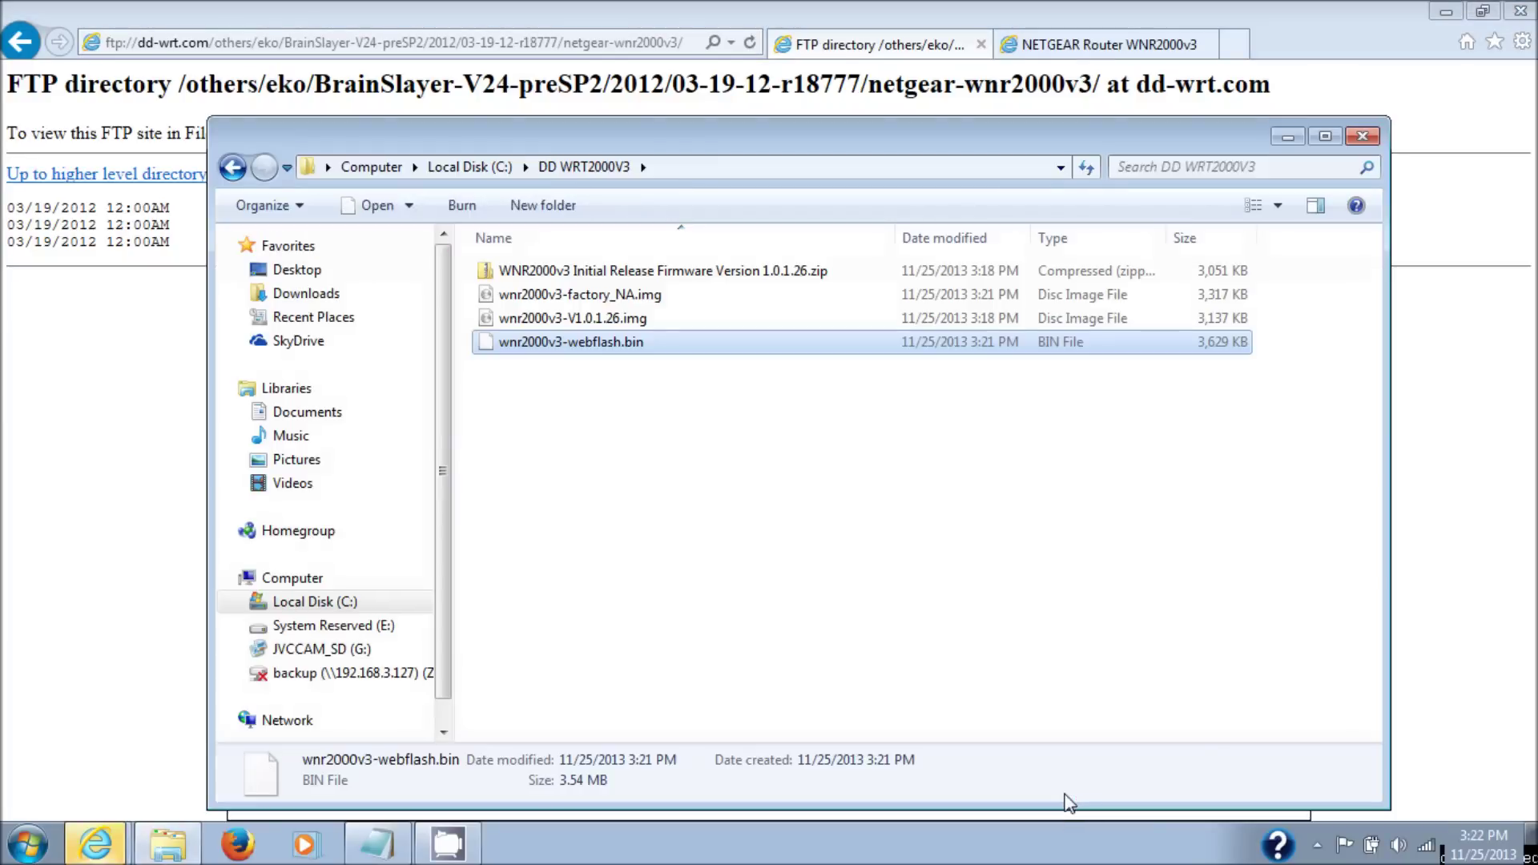
- Check the factory_NA.img and stock V1.0.1.26.img details, then select the browser's web address for replacement
click(663, 296)
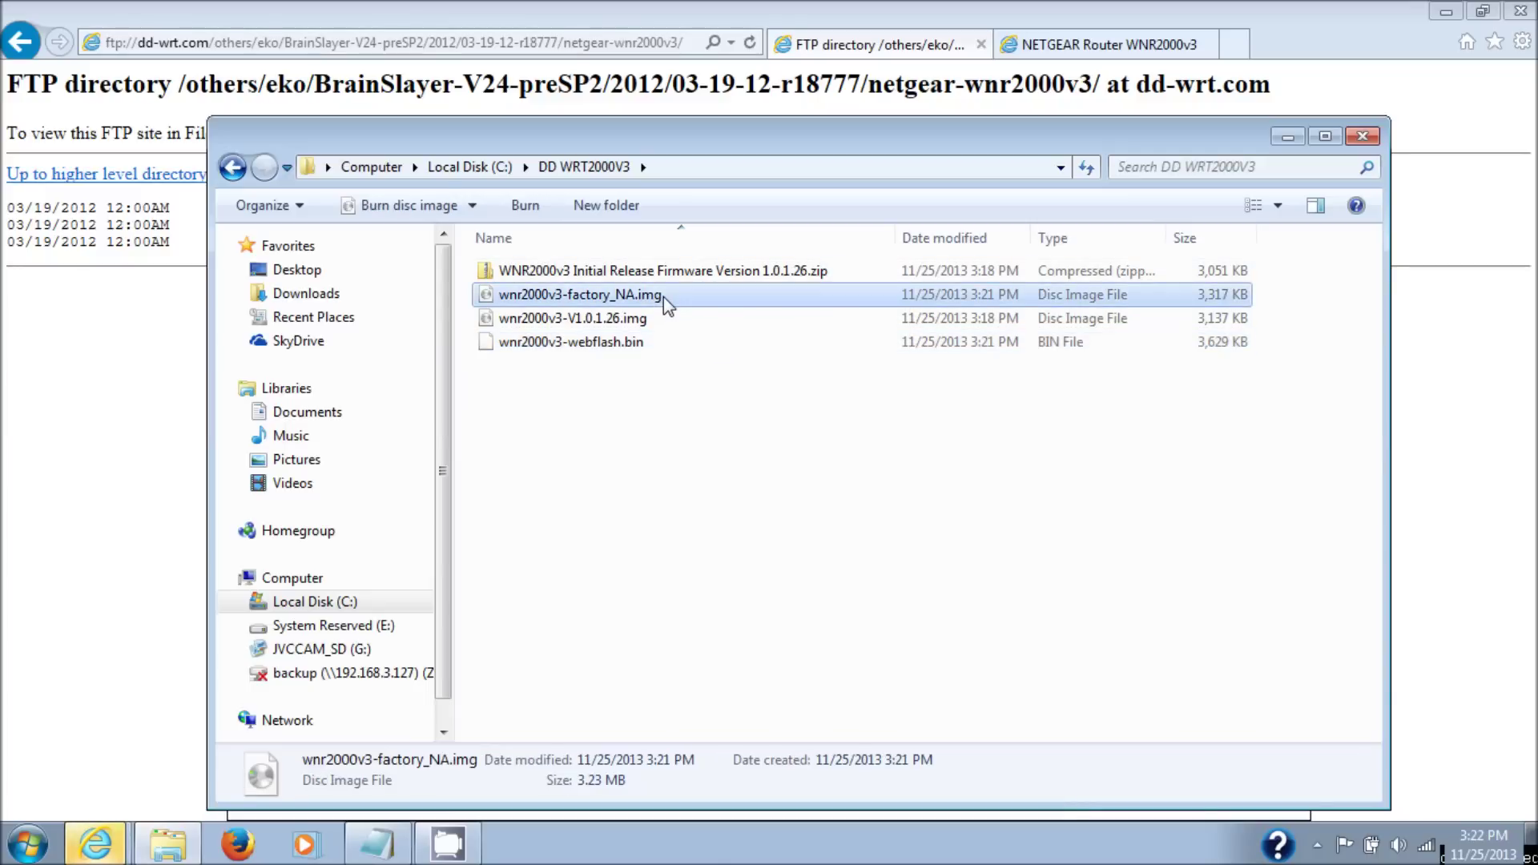
click(653, 320)
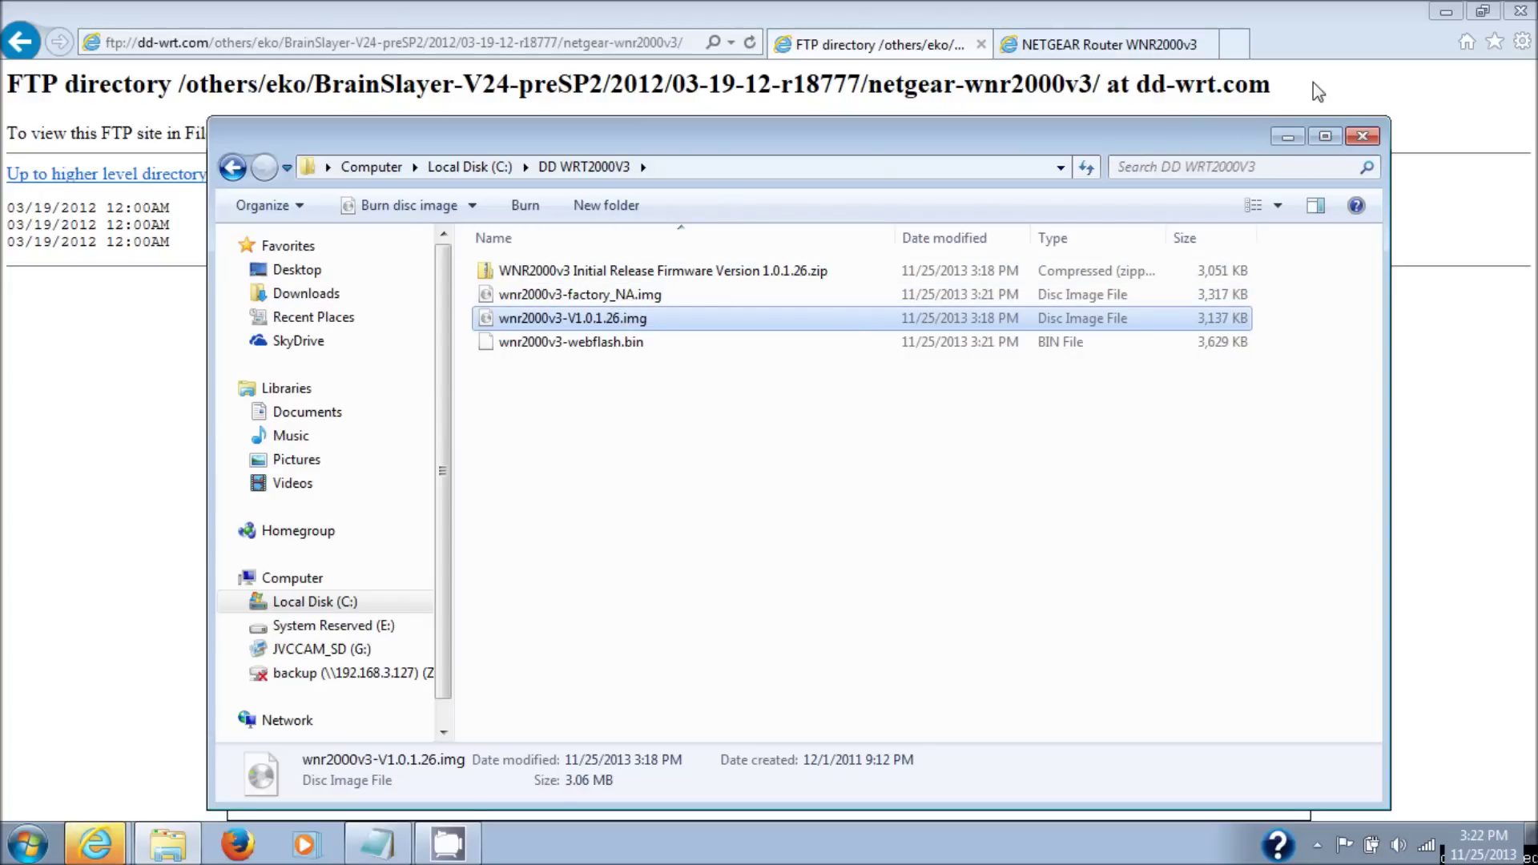
click(1338, 93)
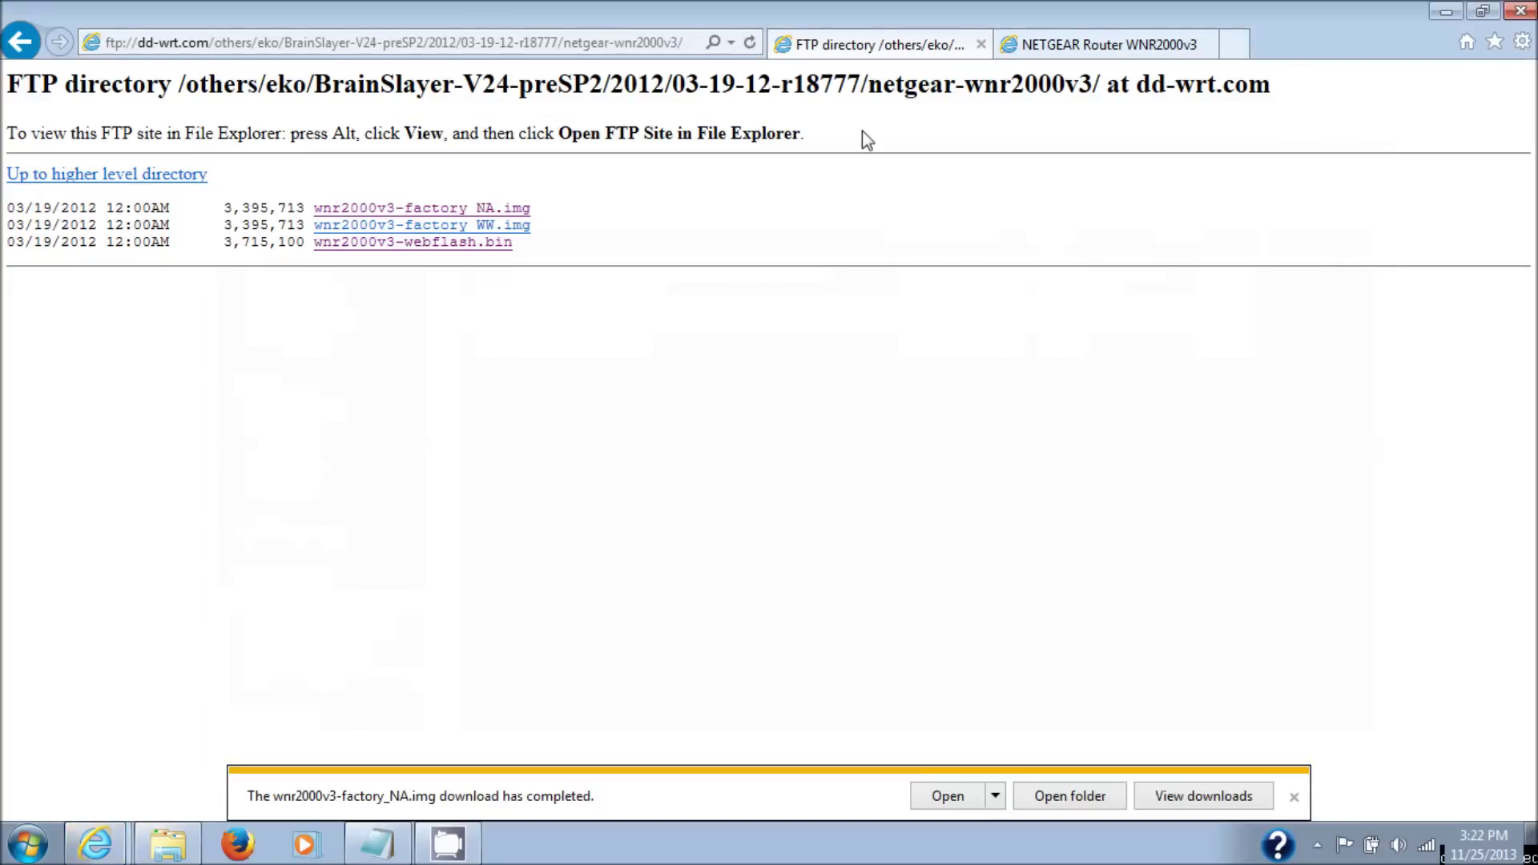
click(588, 45)
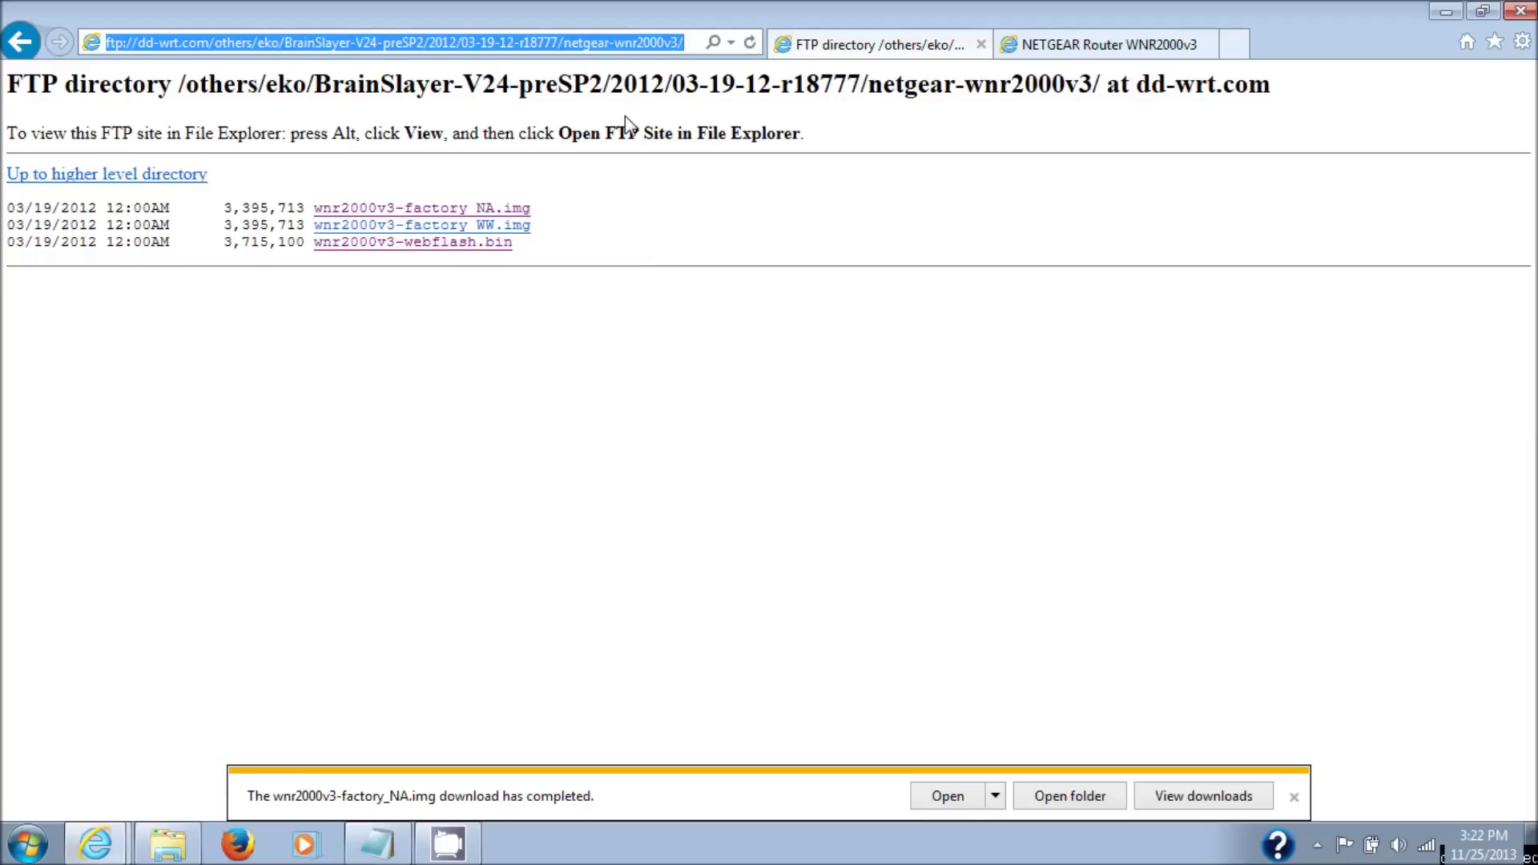
- Search Google for 'tftp2 exe' and open NETGEAR's 'Reinstall the firmware' support article
text(tf)
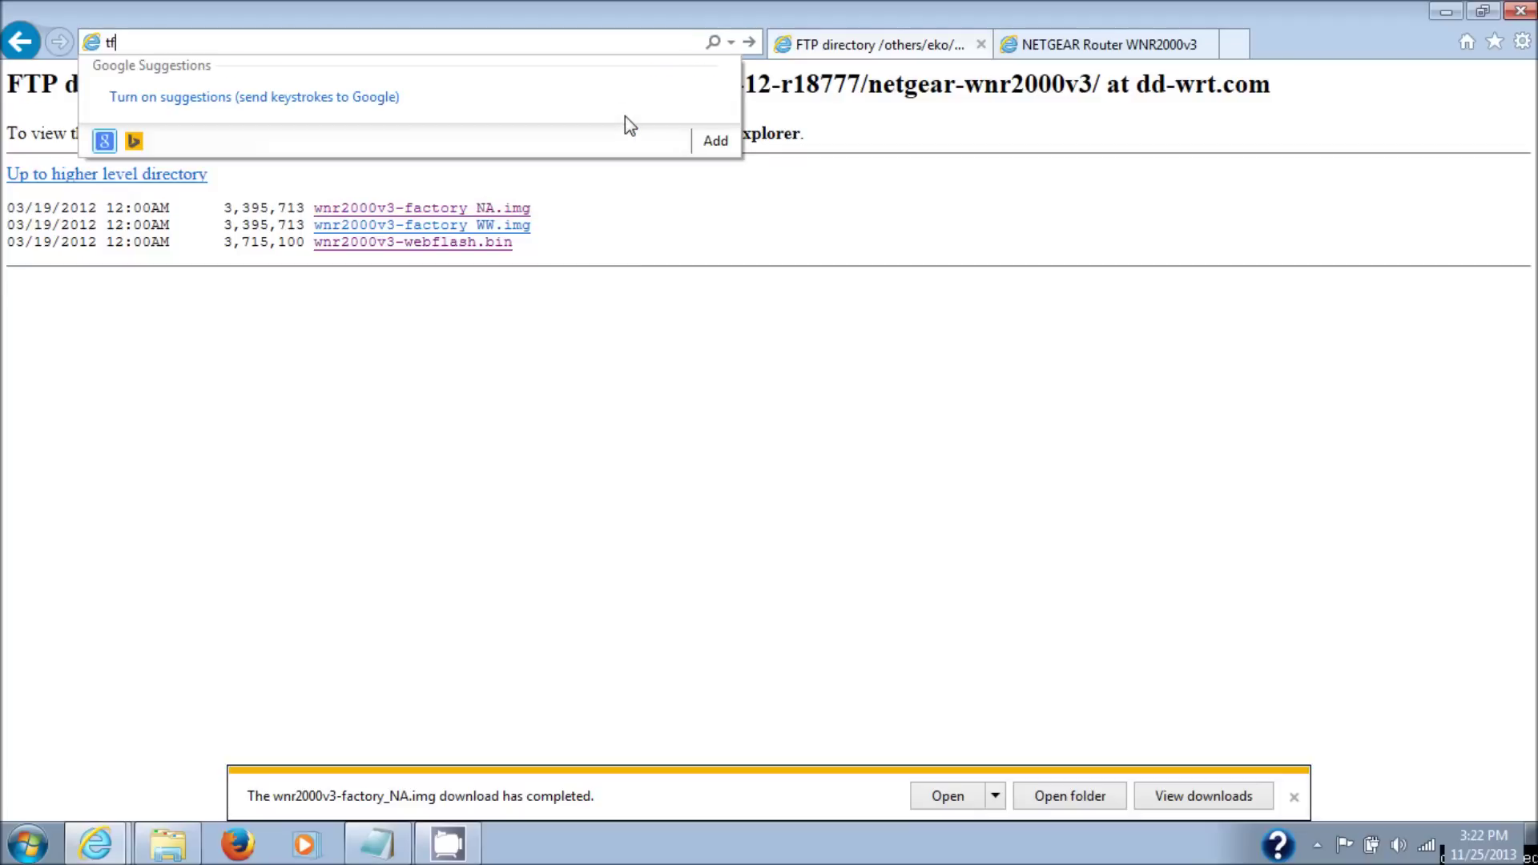
text(tp2 exe)
key(Return)
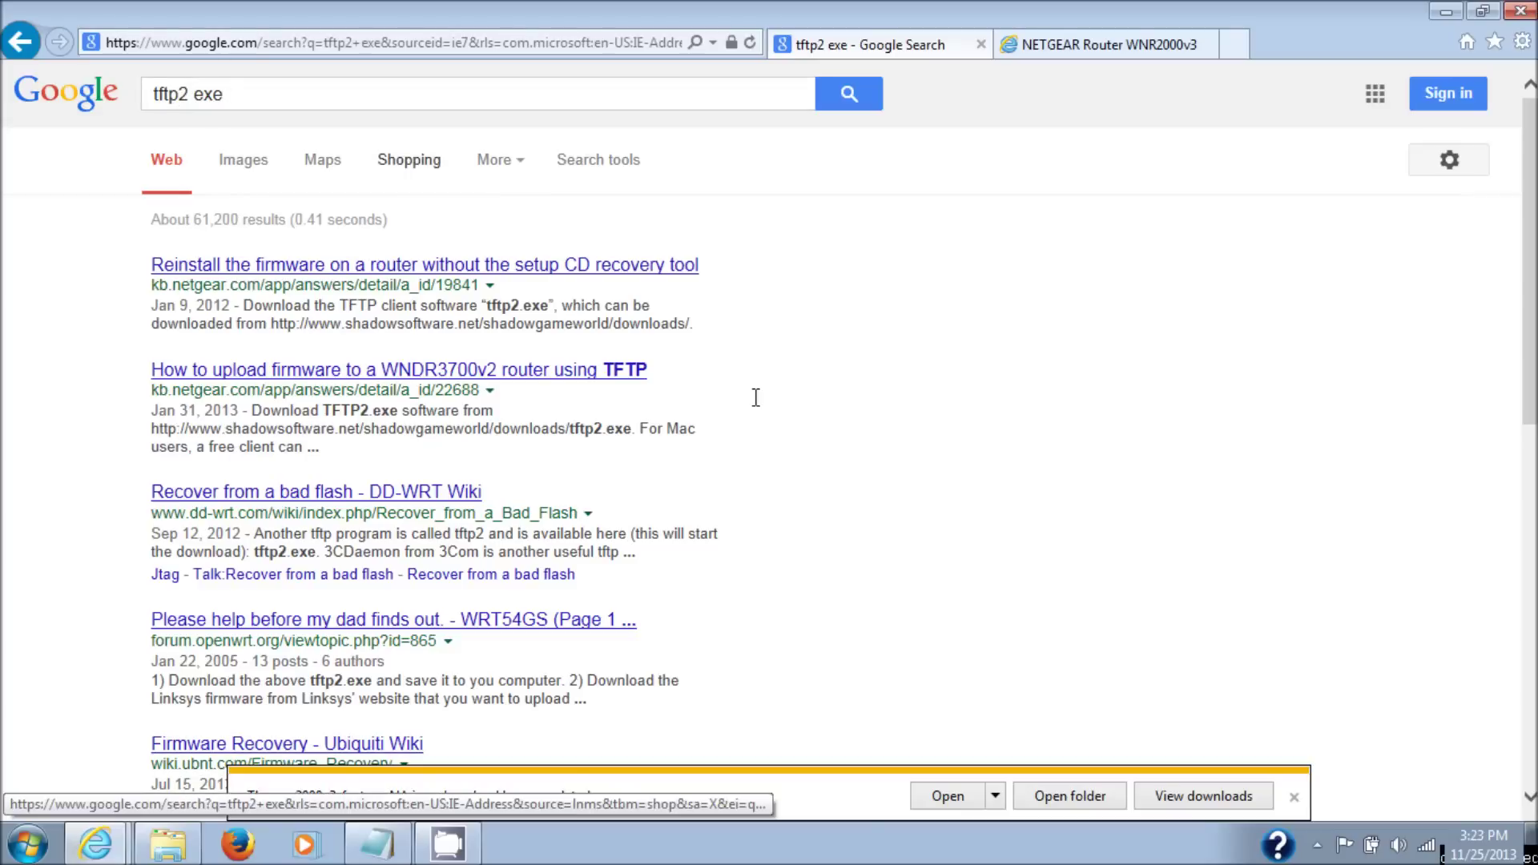
click(1294, 800)
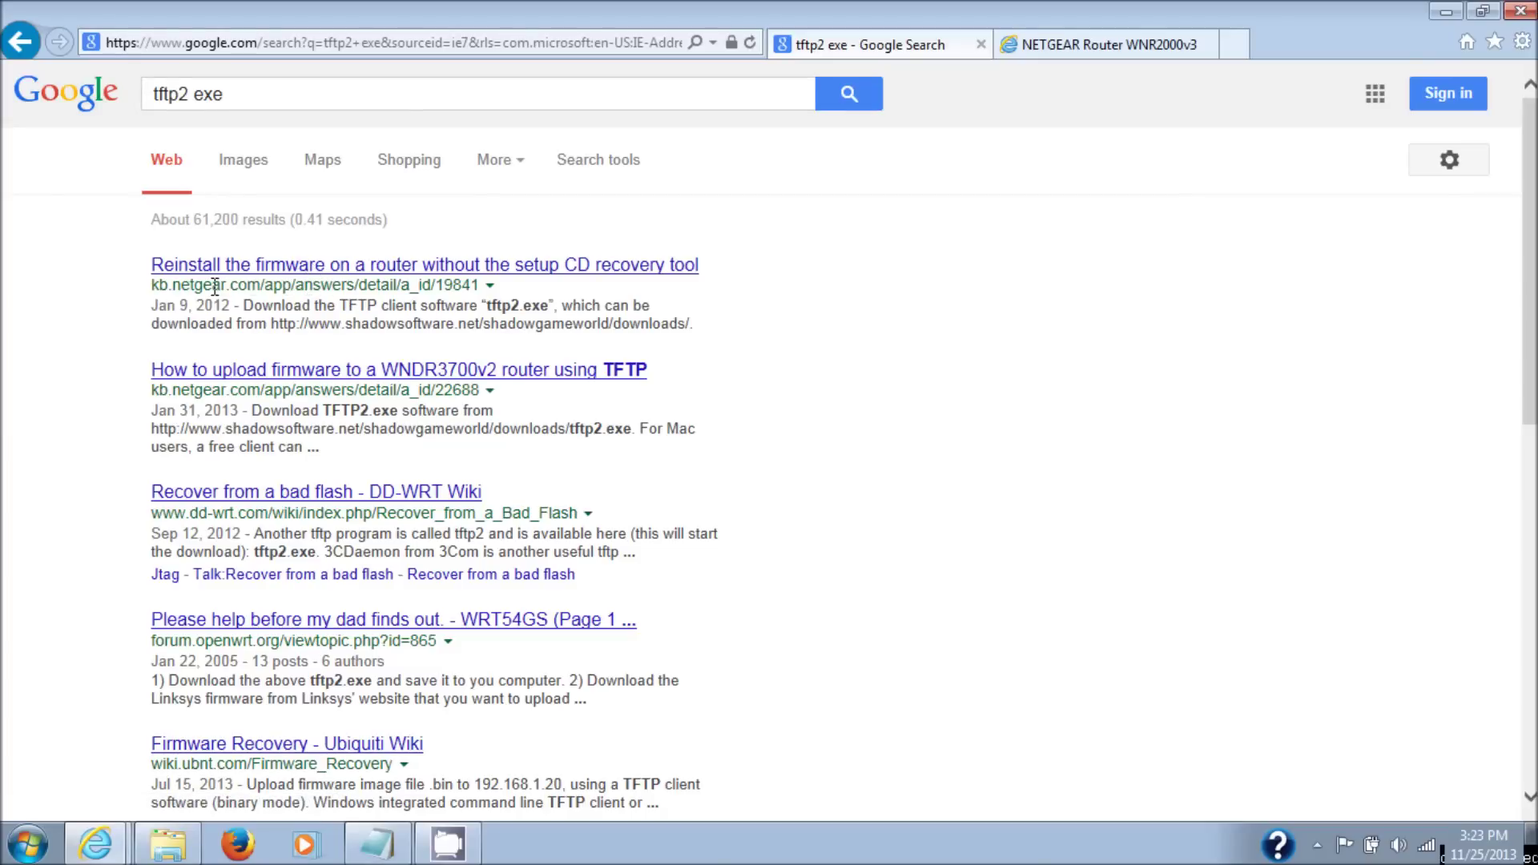
click(400, 269)
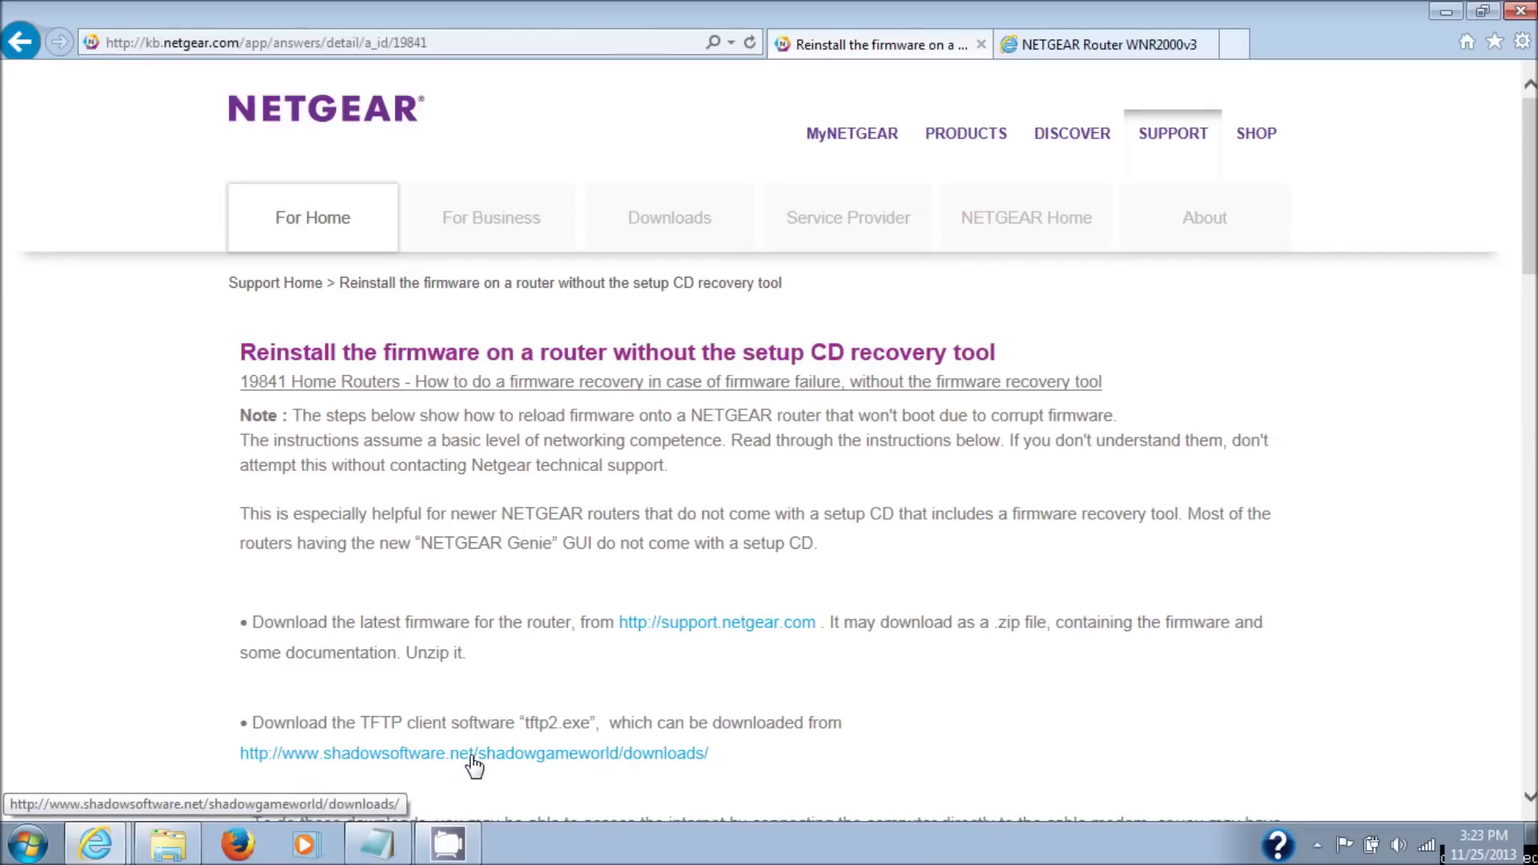
- Download tftp2.exe from the shadowsoftware listing into DD WRT2000V3 and open that folder
click(567, 754)
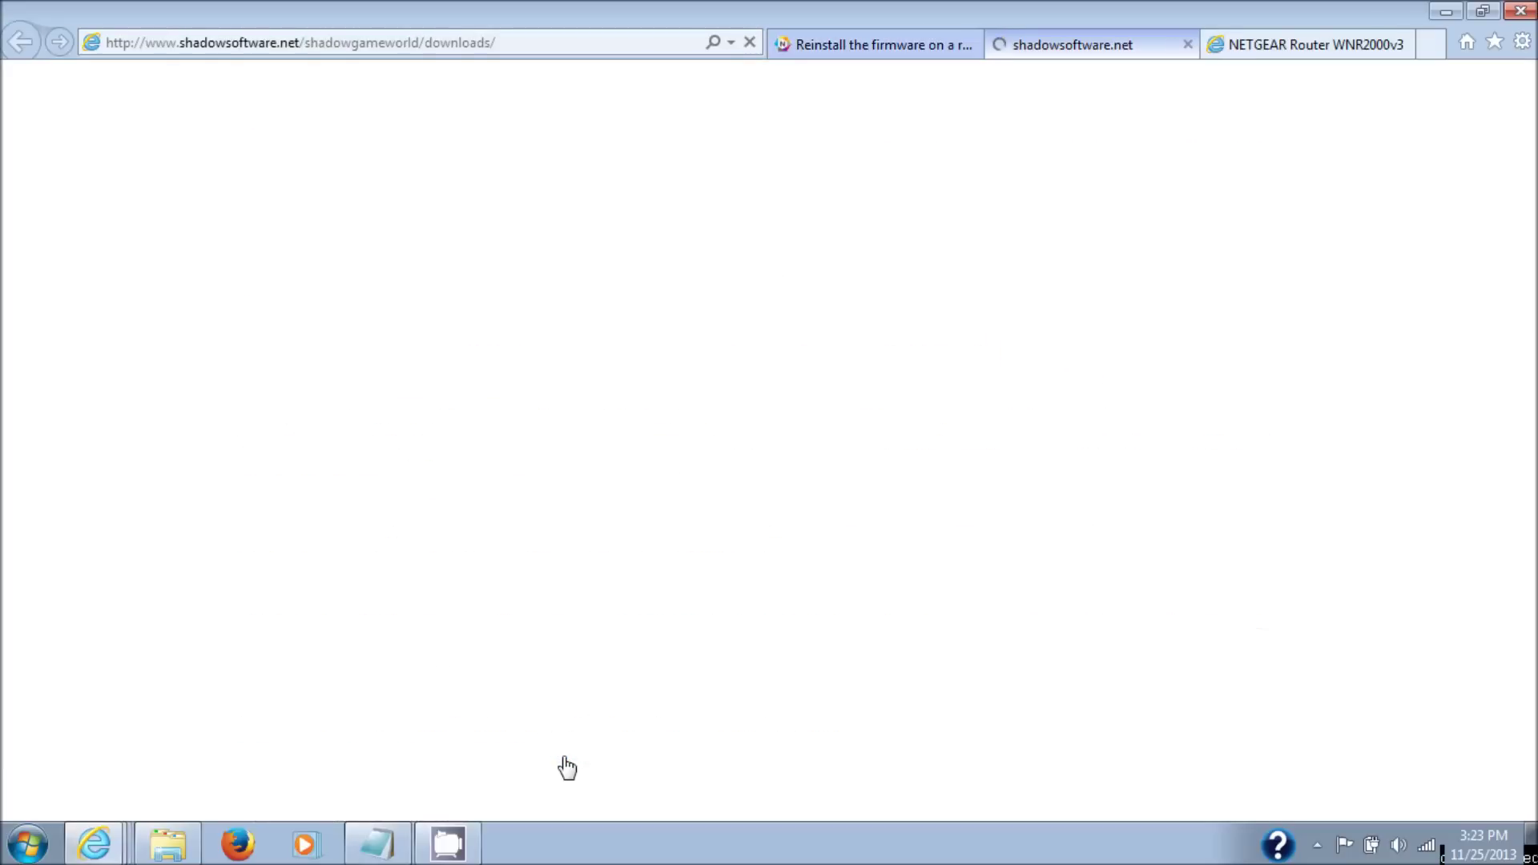
drag(1530, 372, 1522, 695)
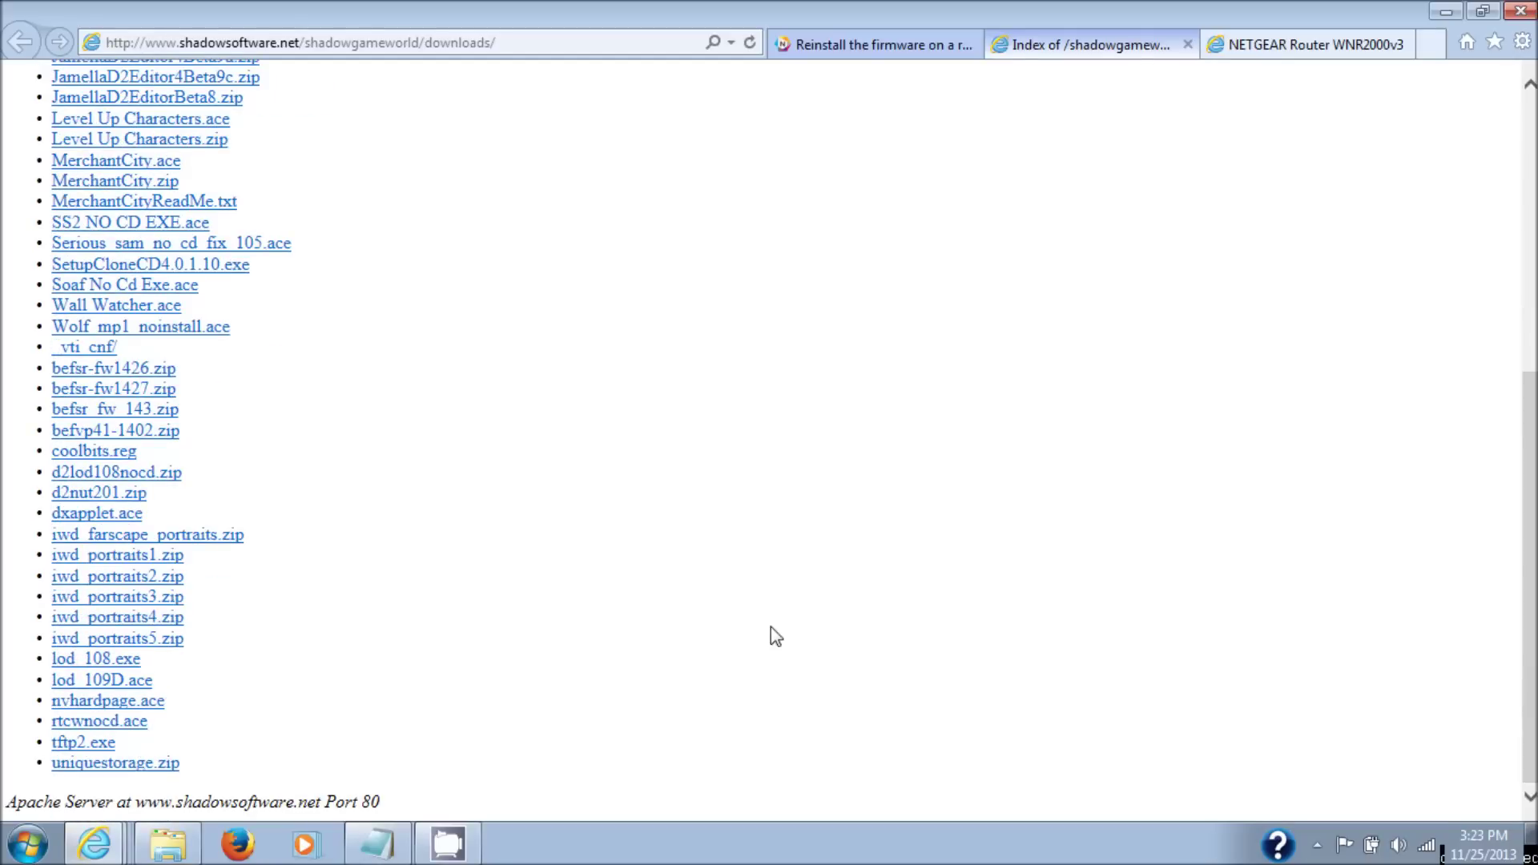
click(79, 745)
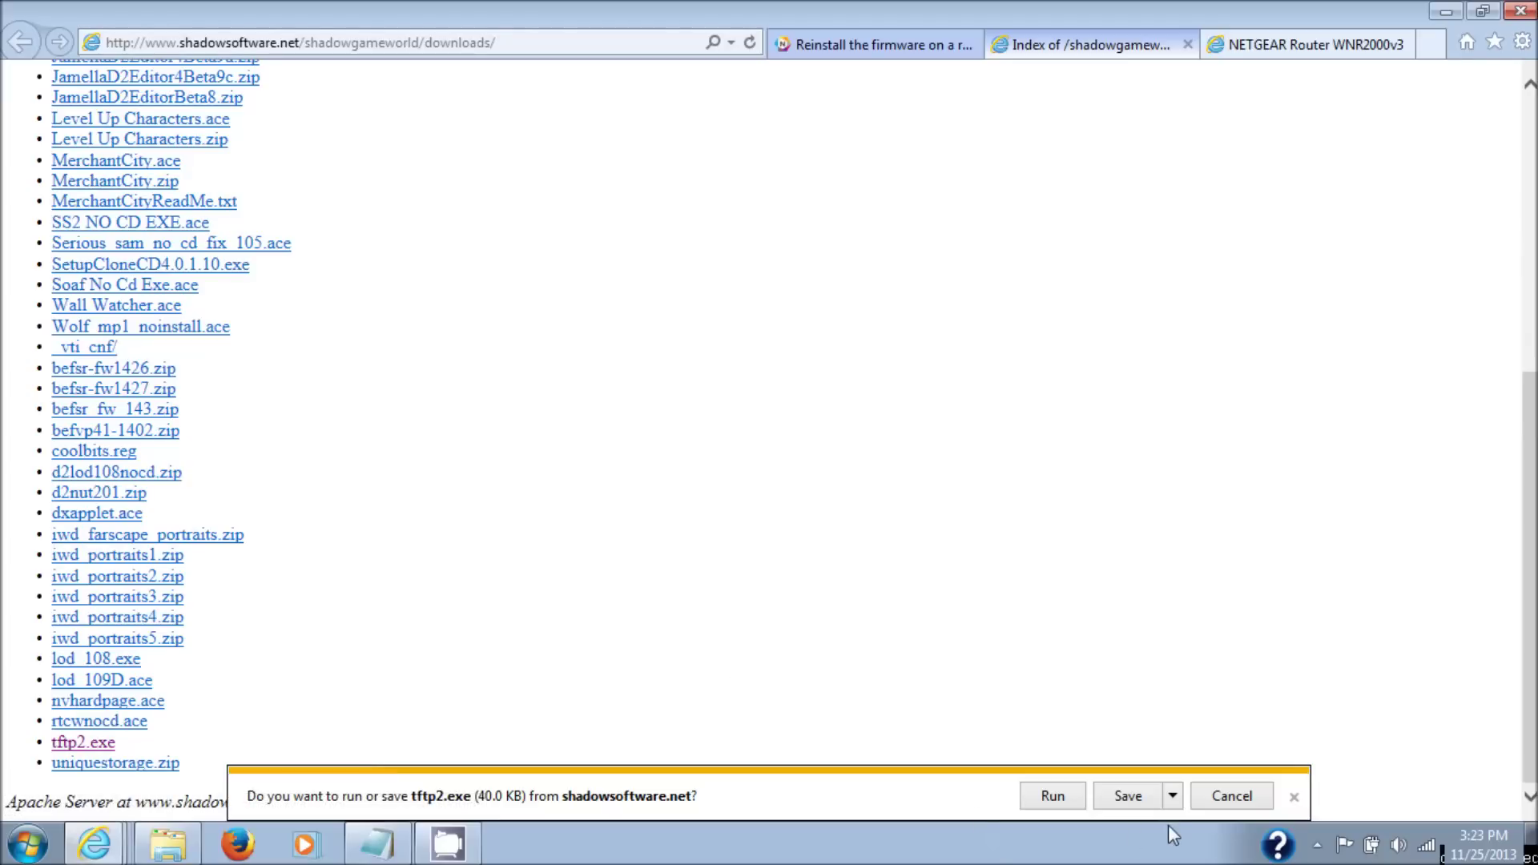
click(1172, 806)
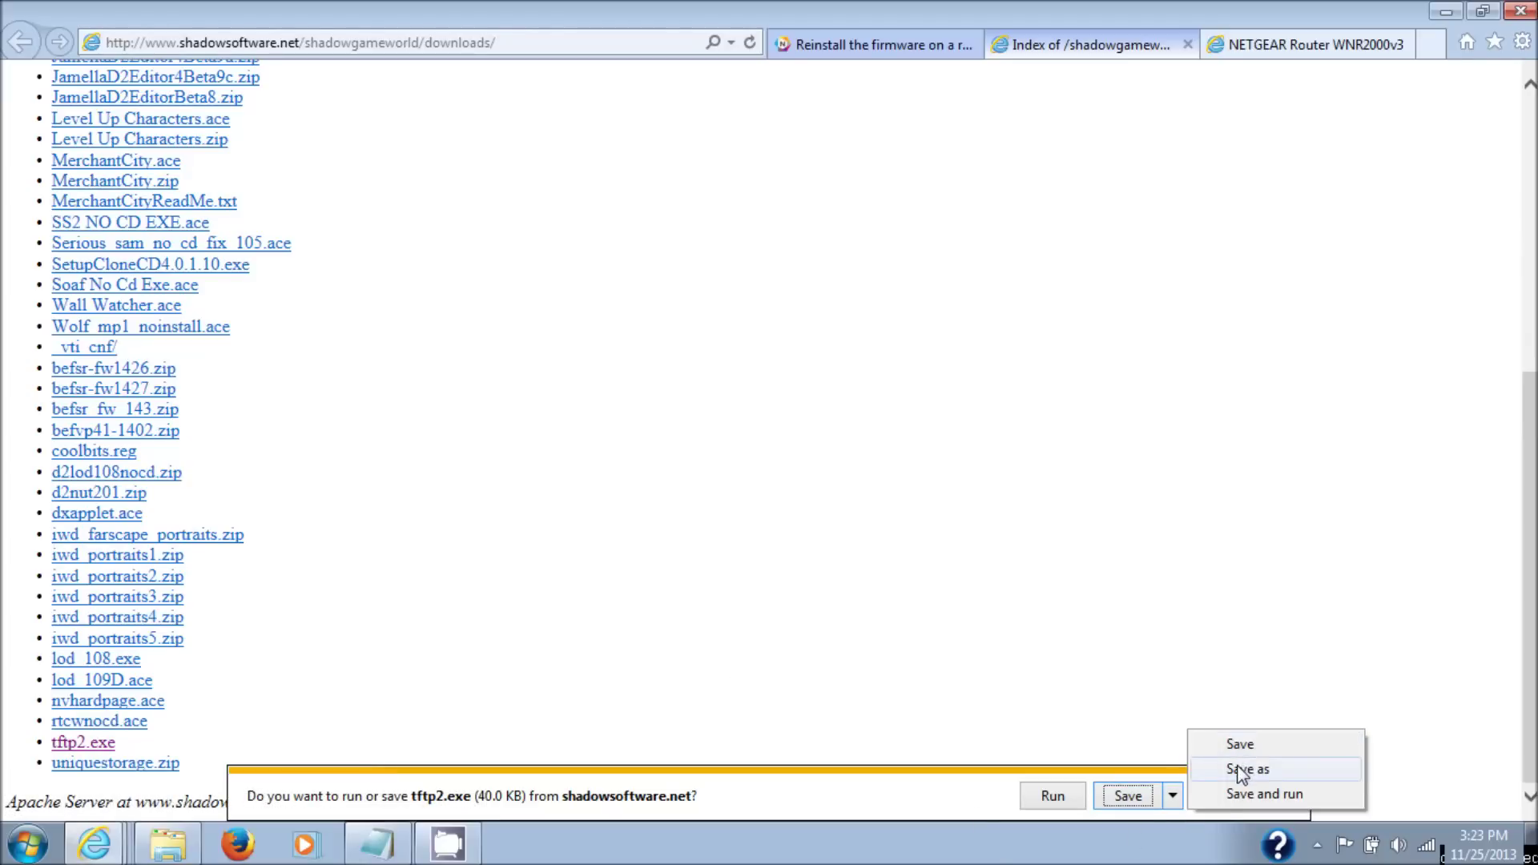
click(1245, 769)
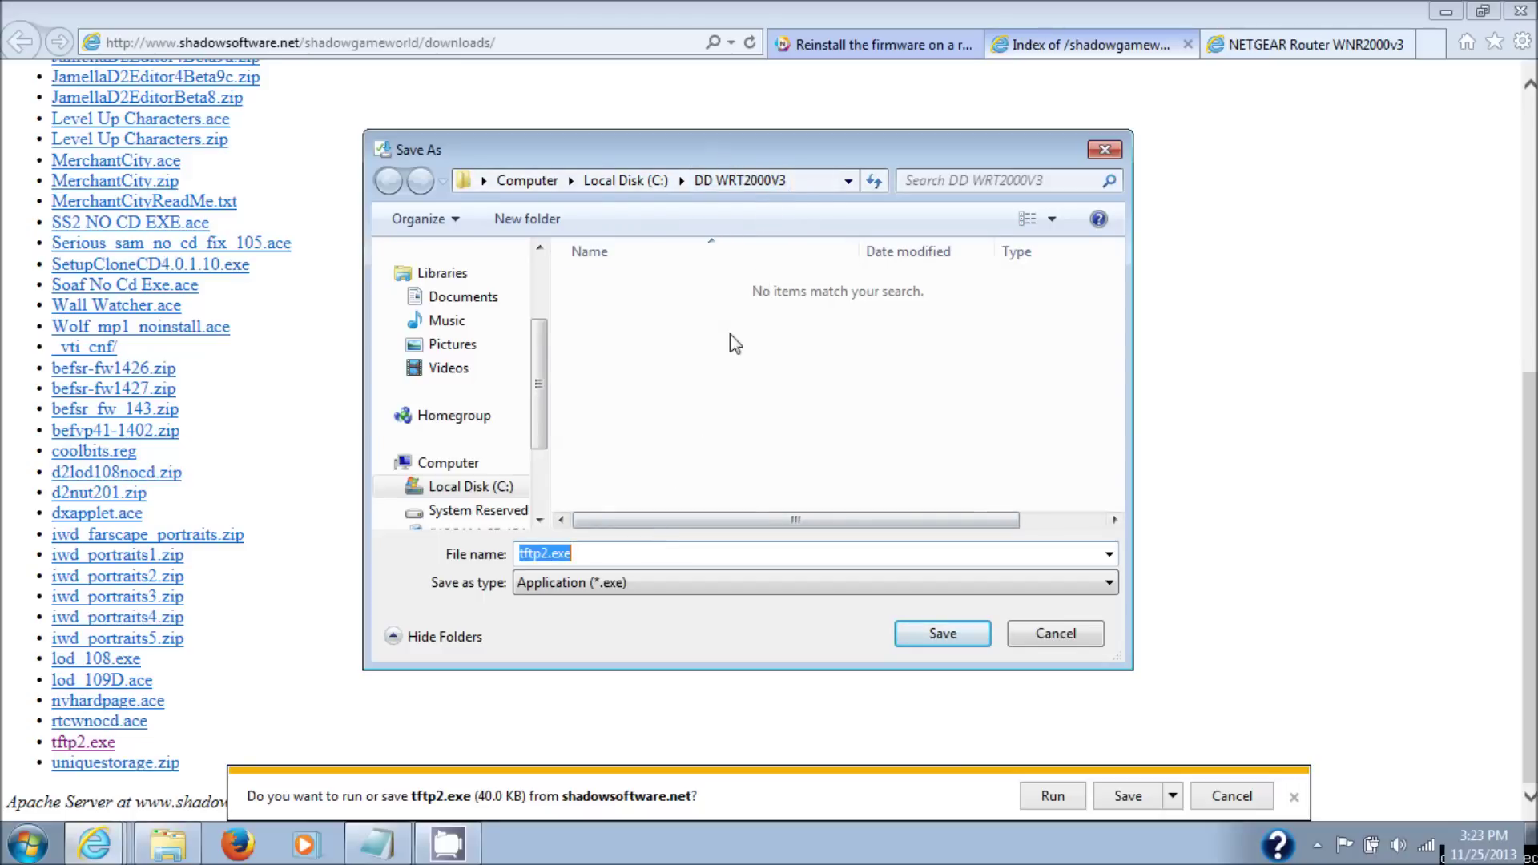
click(943, 635)
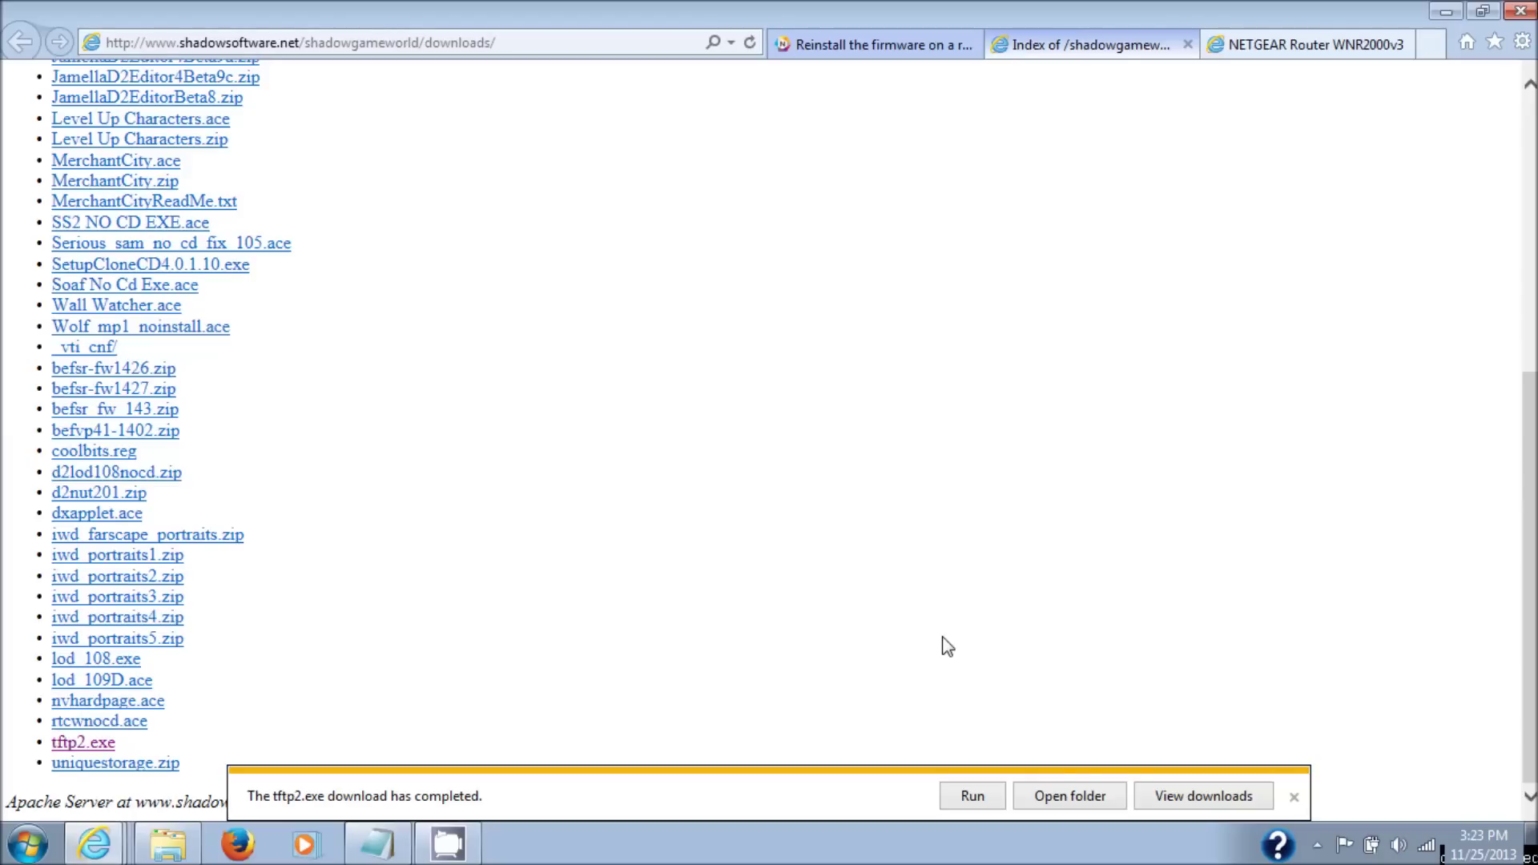
click(1090, 797)
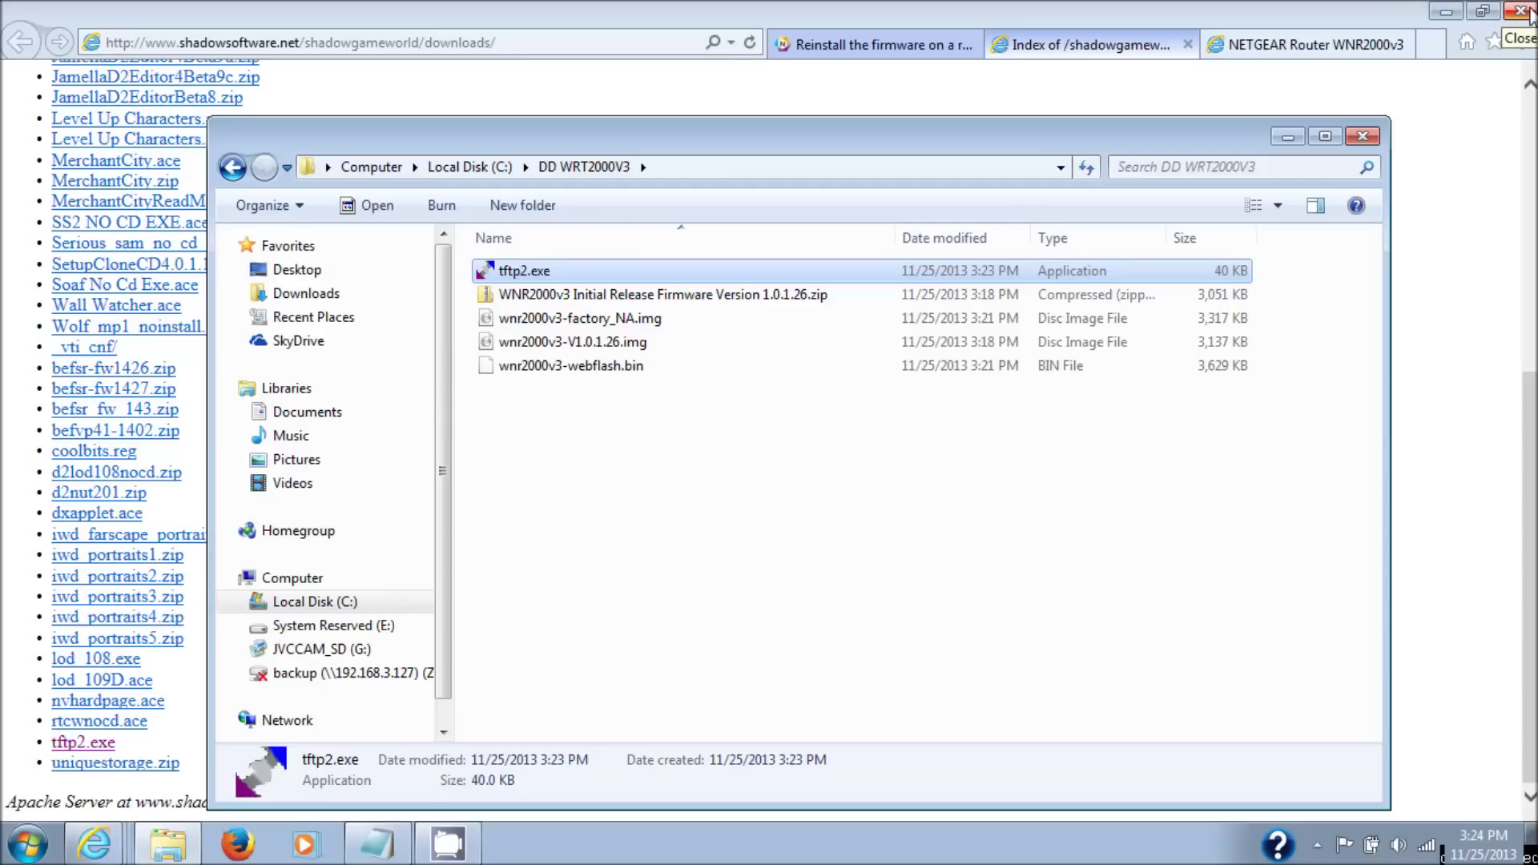
- Close the DD WRT2000V3 Explorer window, cancelling the browser's close-all-tabs prompt
click(1528, 12)
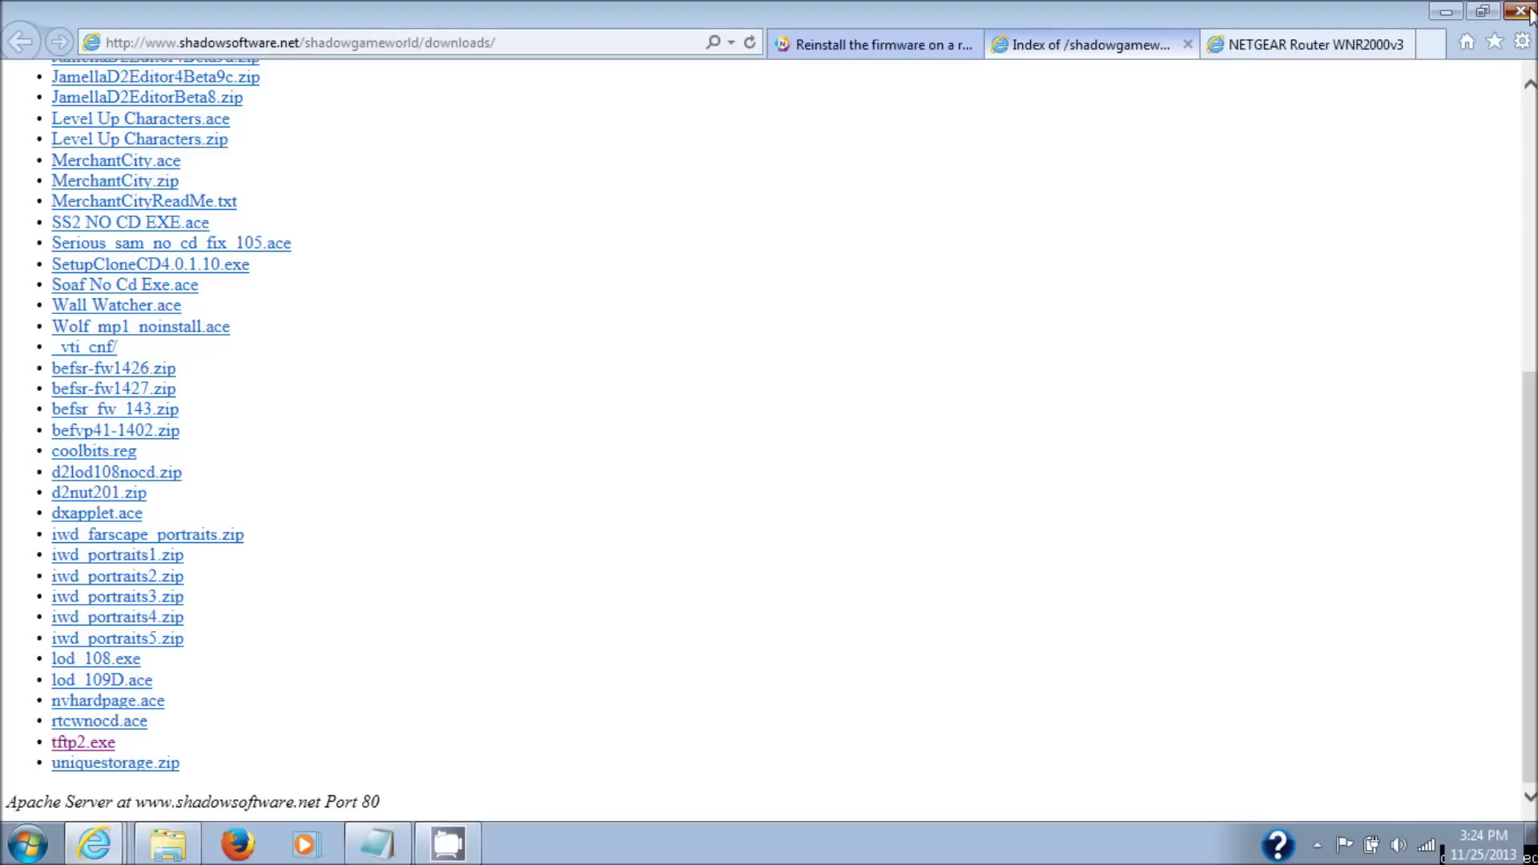
click(1530, 14)
click(930, 339)
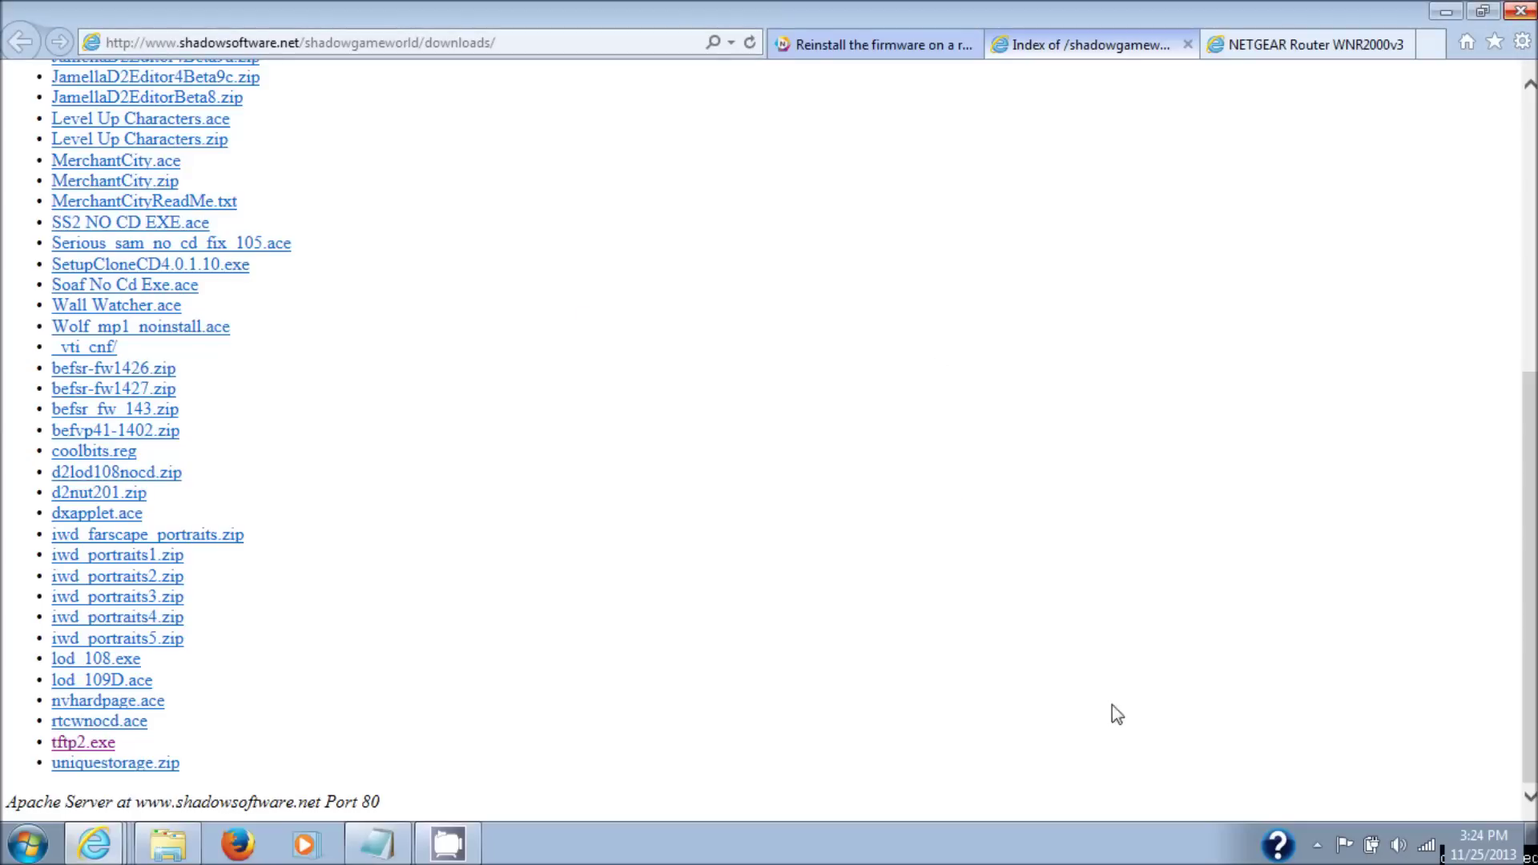
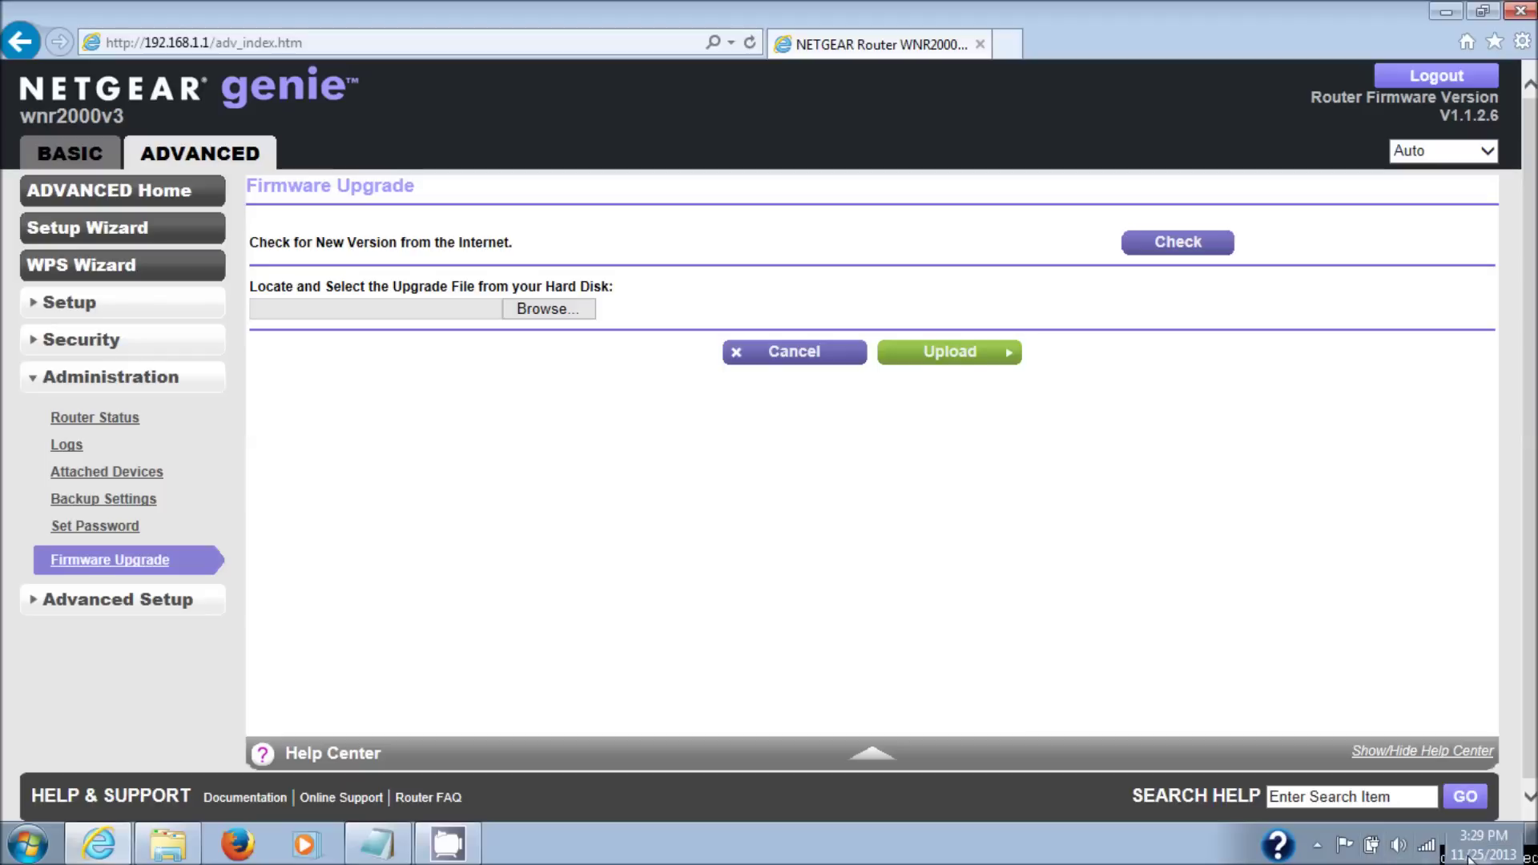
- Show the router's Firmware Upgrade page under Advanced > Administration, with firmware V1.1.2.6
mouse_move(1430, 847)
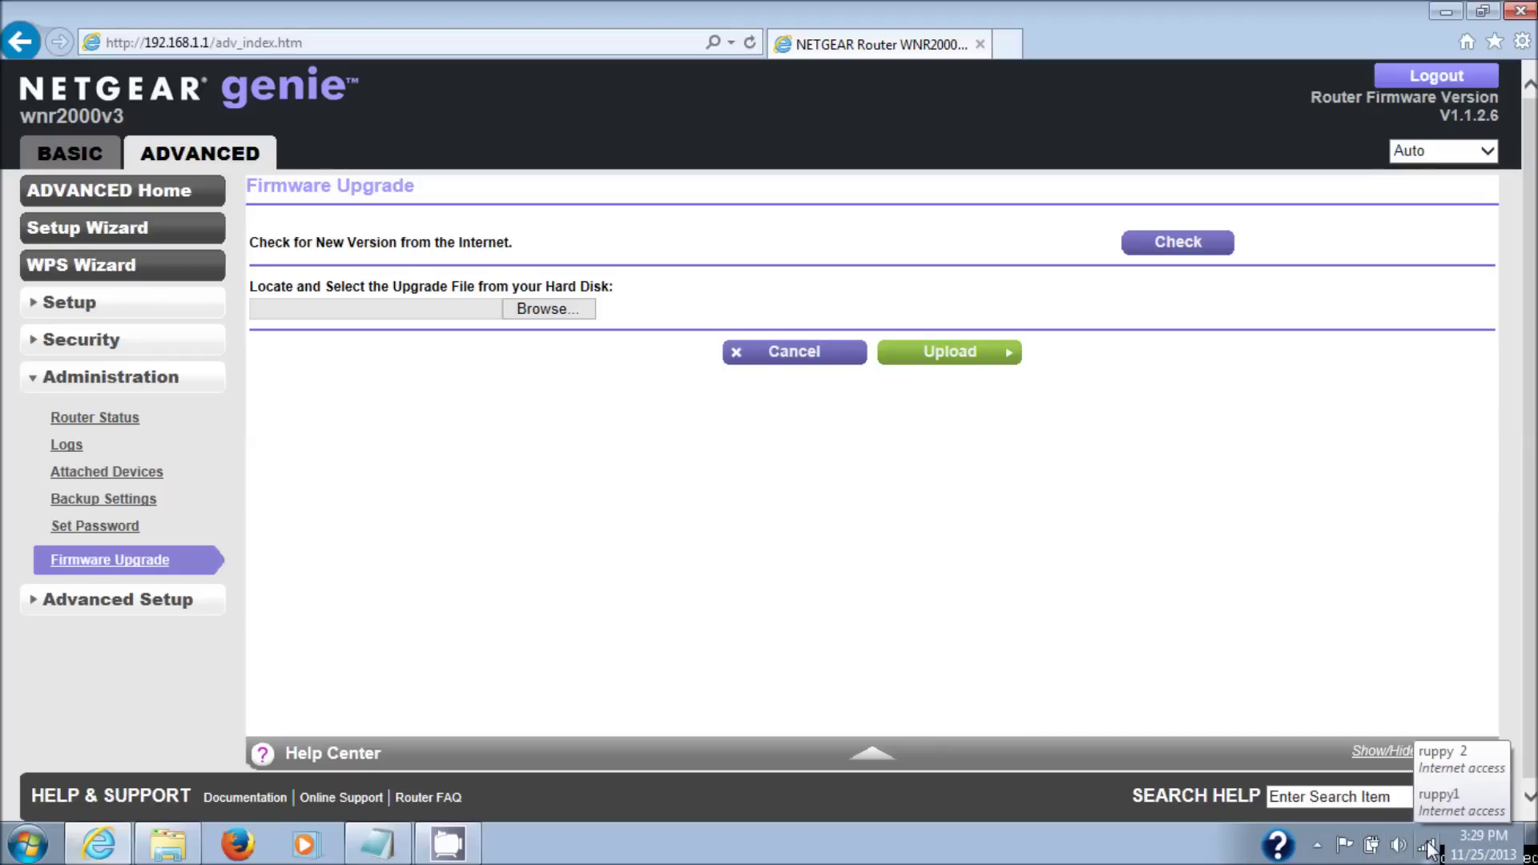
- Reach Network Connections via the tray icon's Network and Sharing Center and Change adapter settings
right_click(1429, 847)
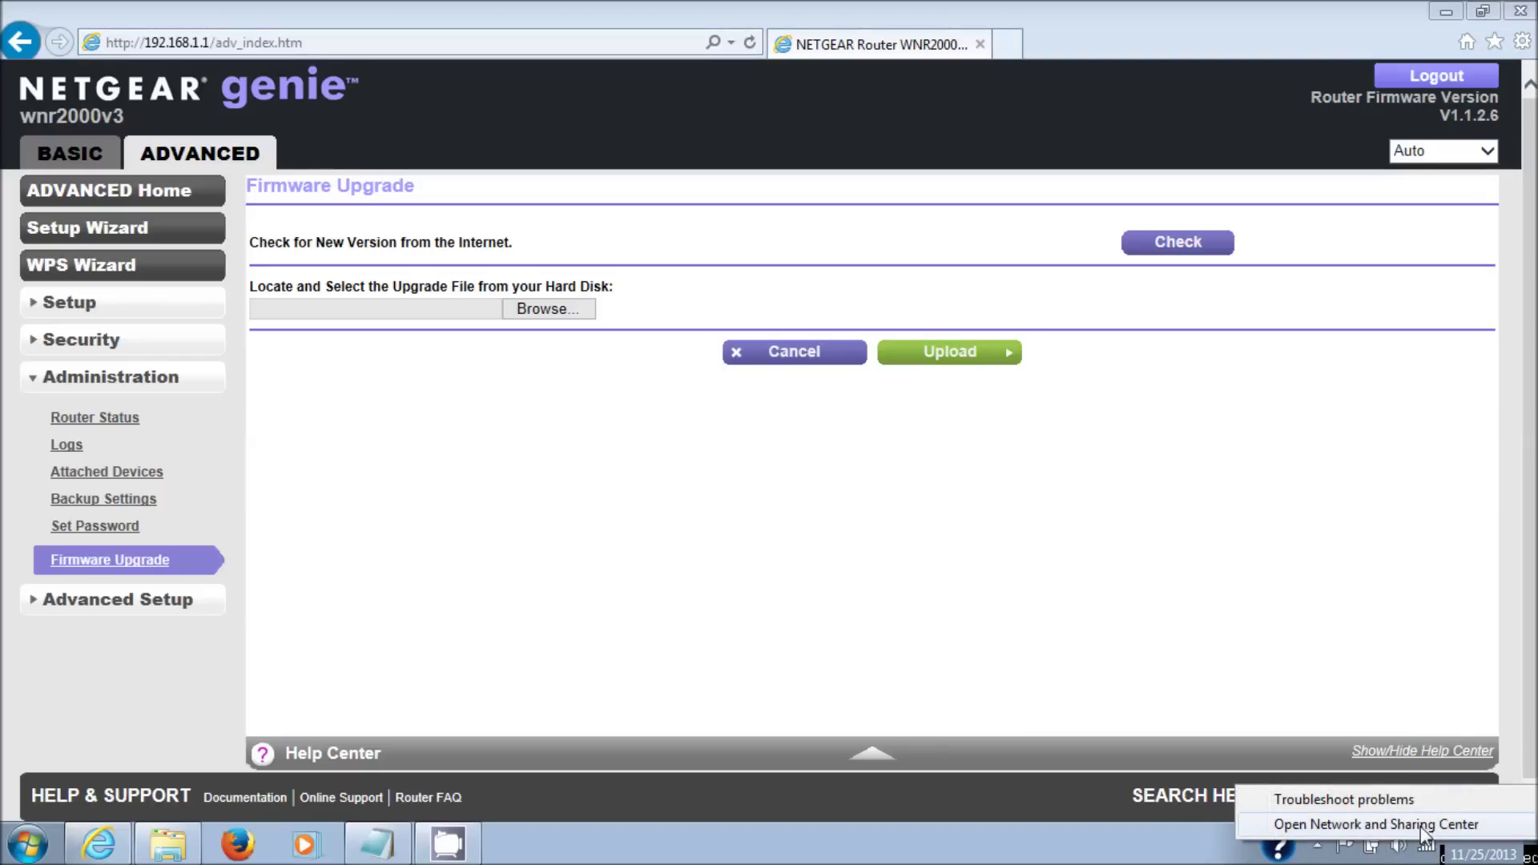
click(1397, 825)
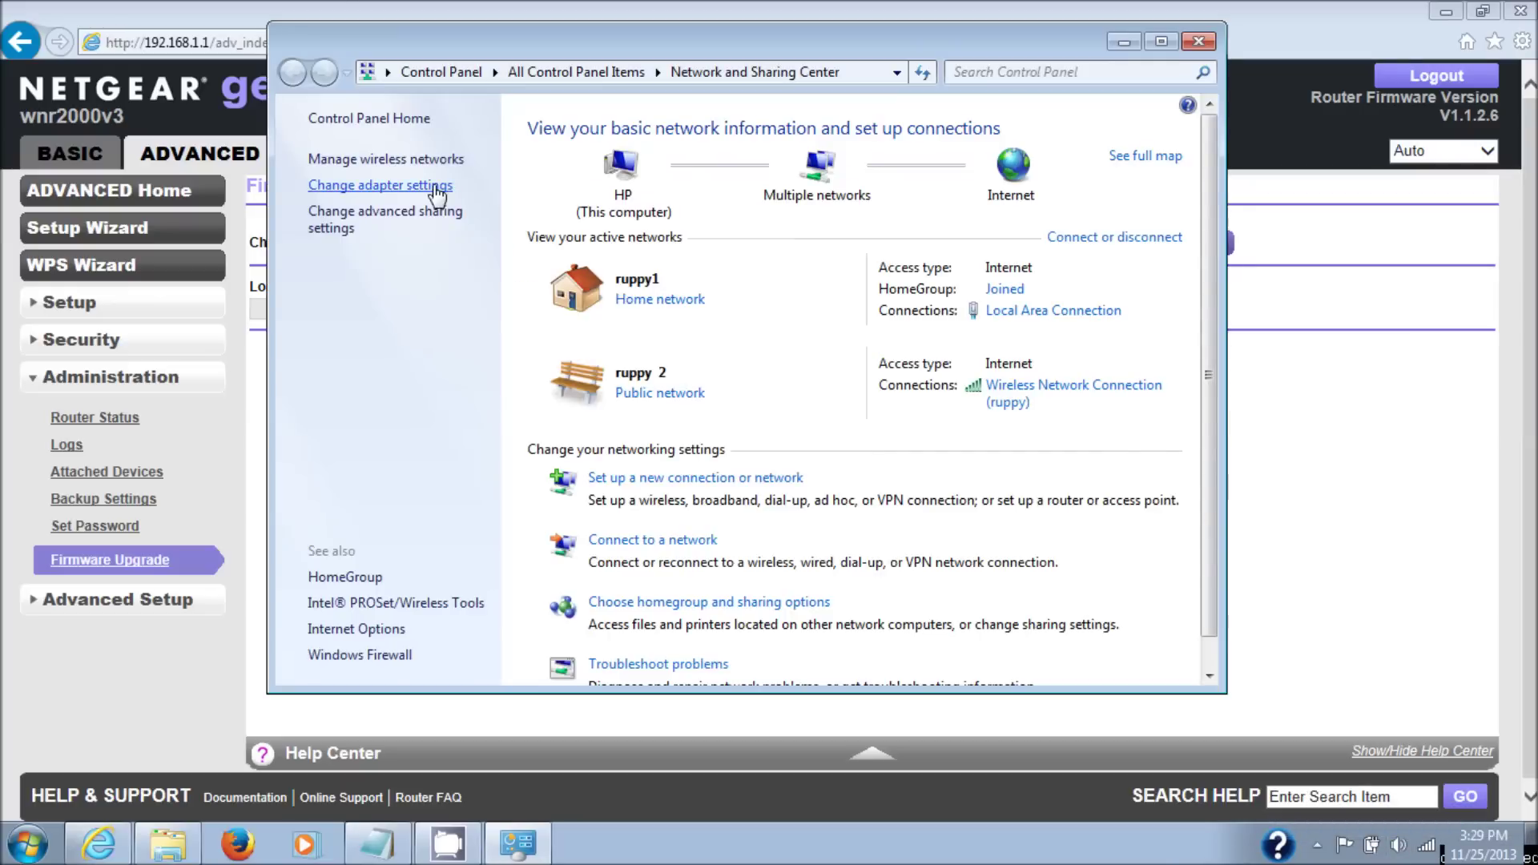
click(435, 188)
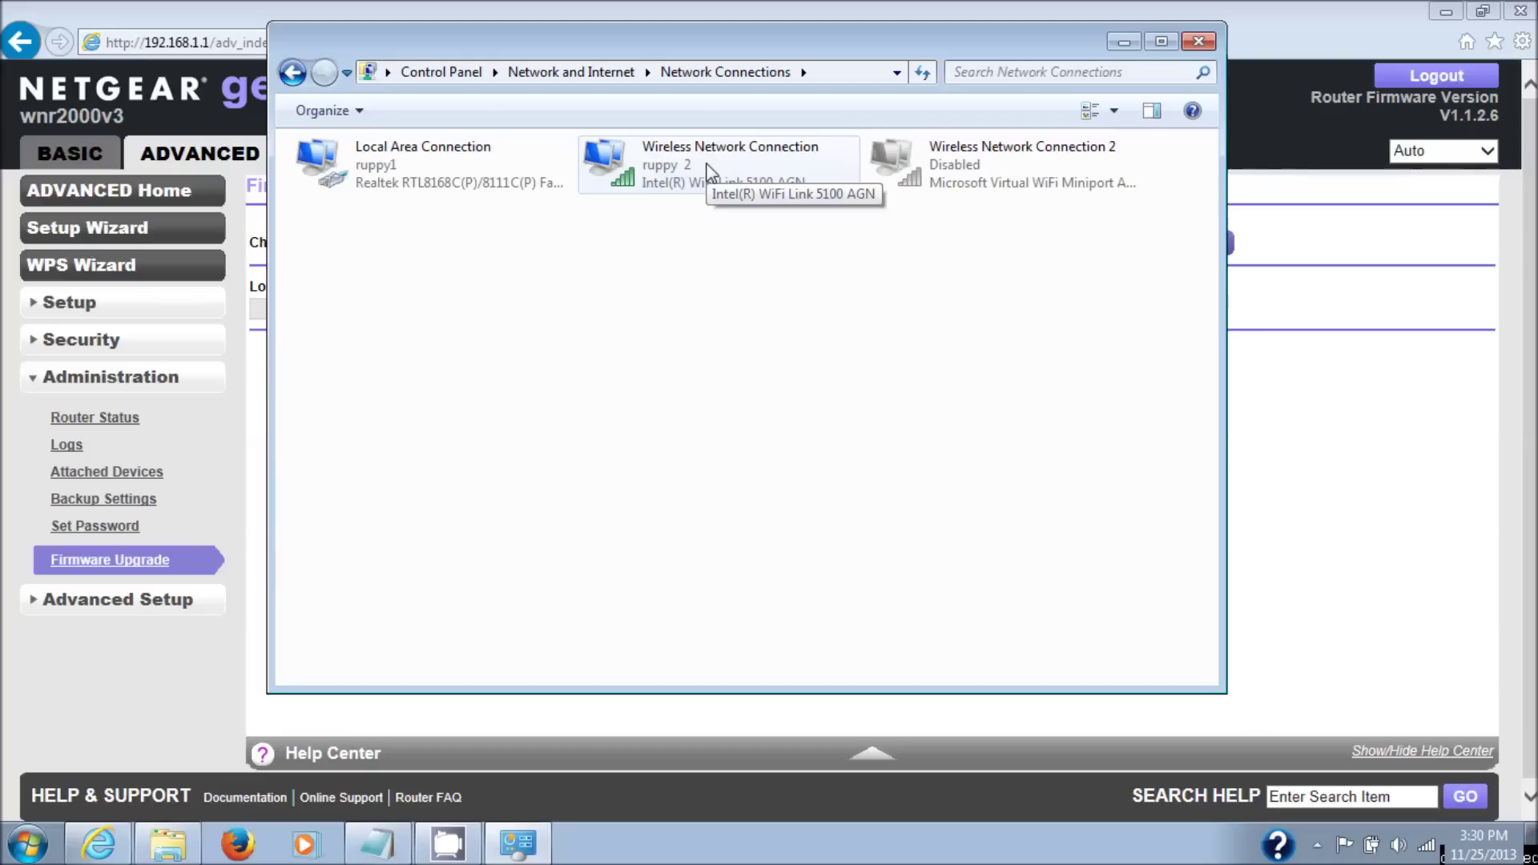
- Disable the Wireless Network Connection adapter, then select Local Area Connection
right_click(707, 165)
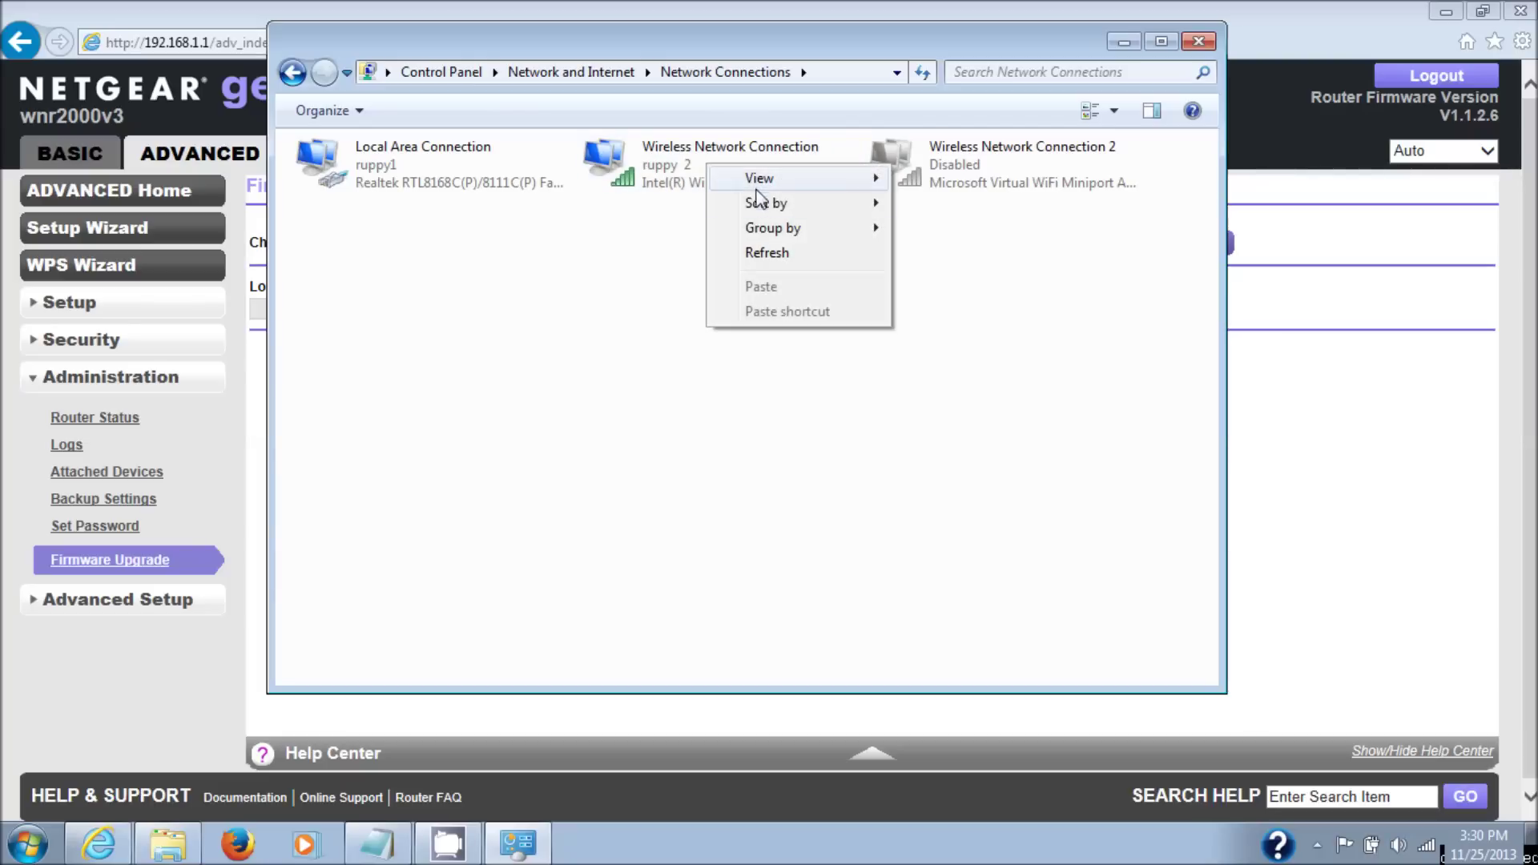
click(665, 160)
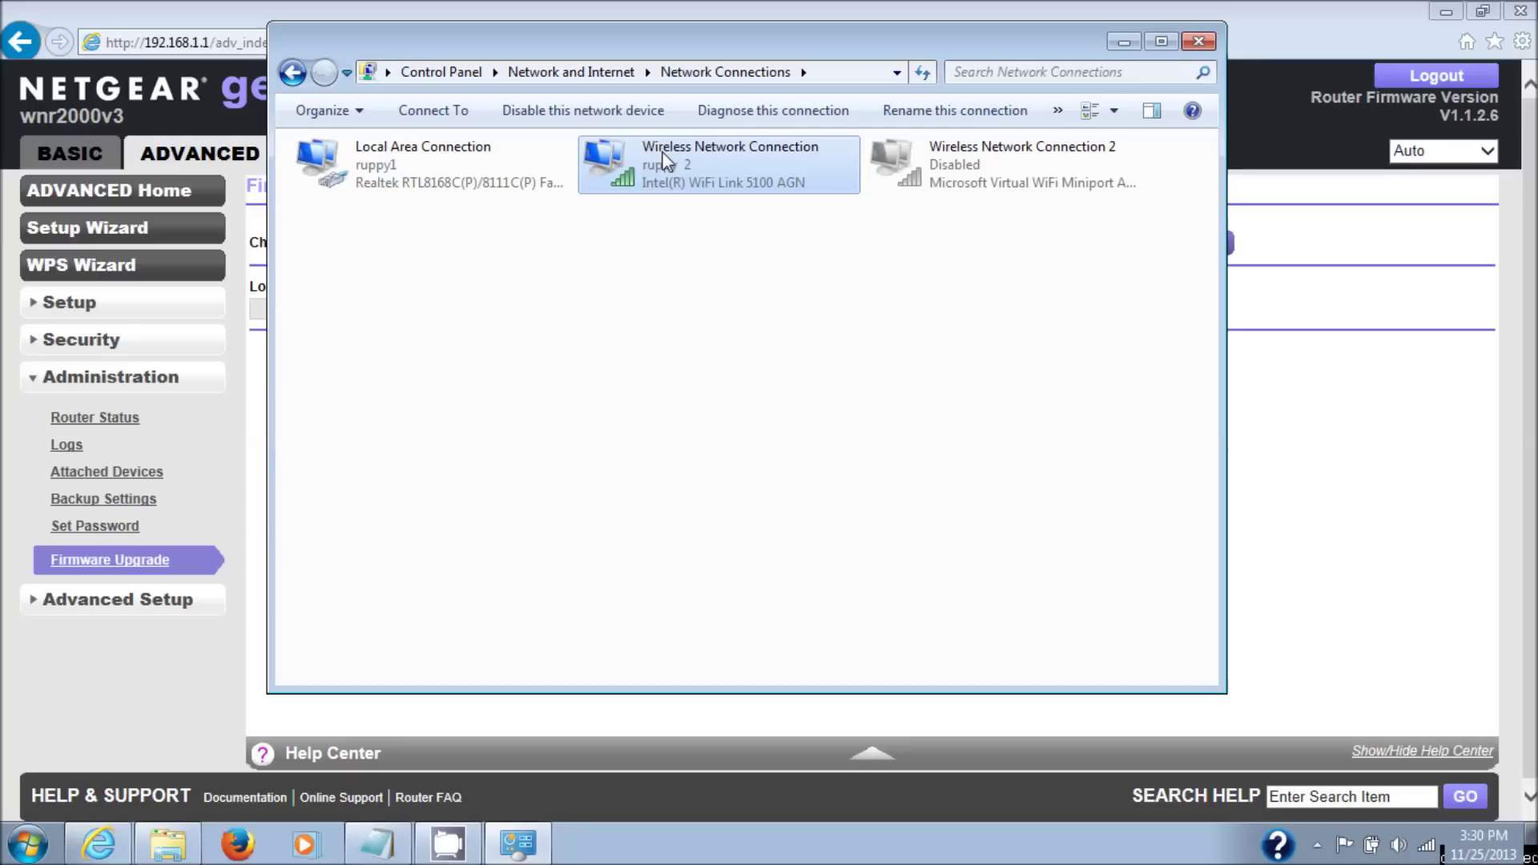
right_click(663, 154)
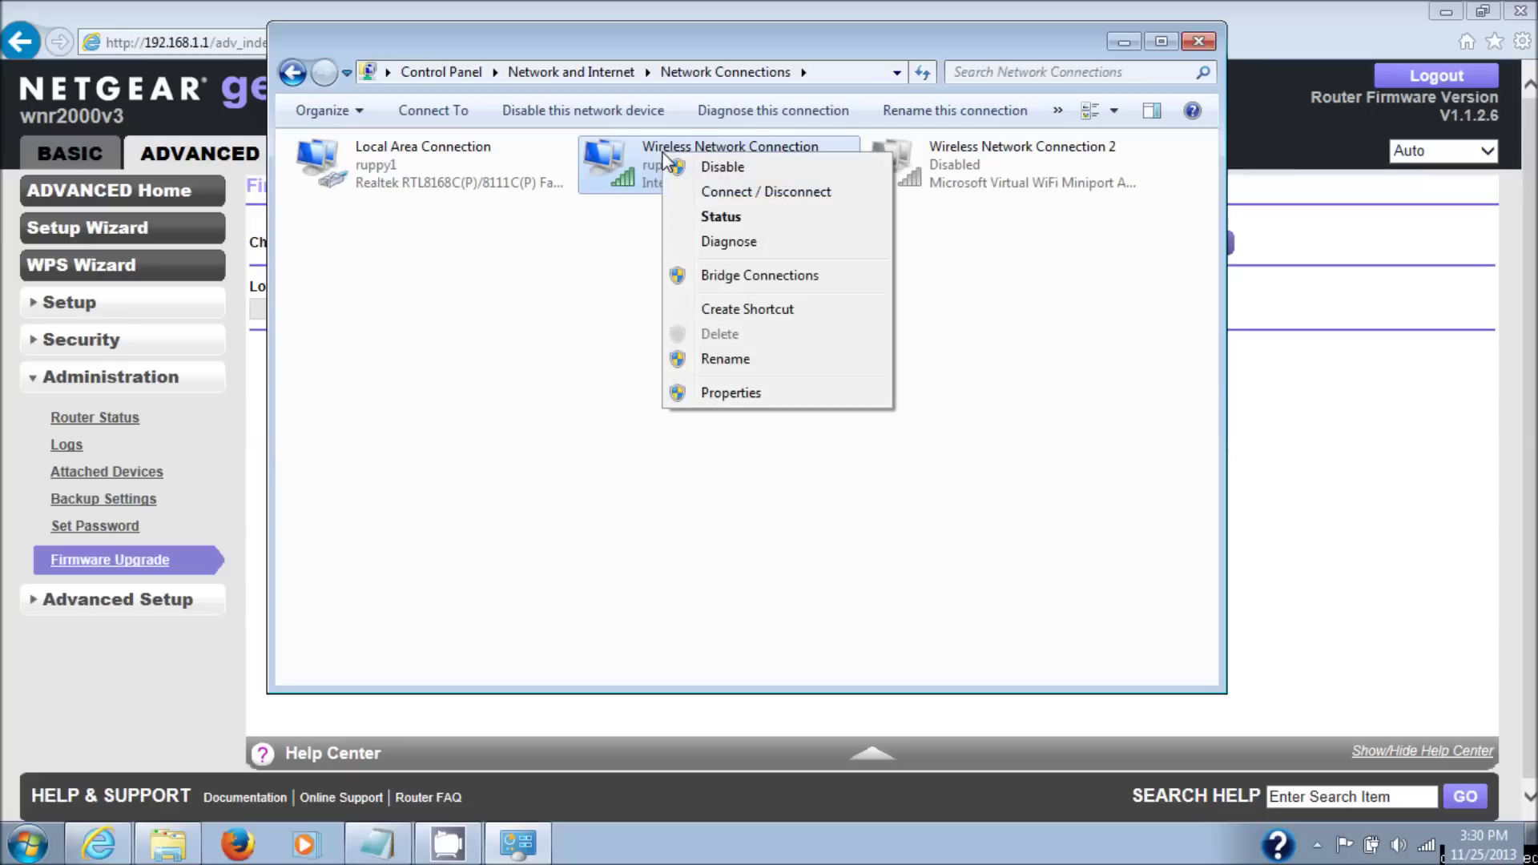
click(731, 164)
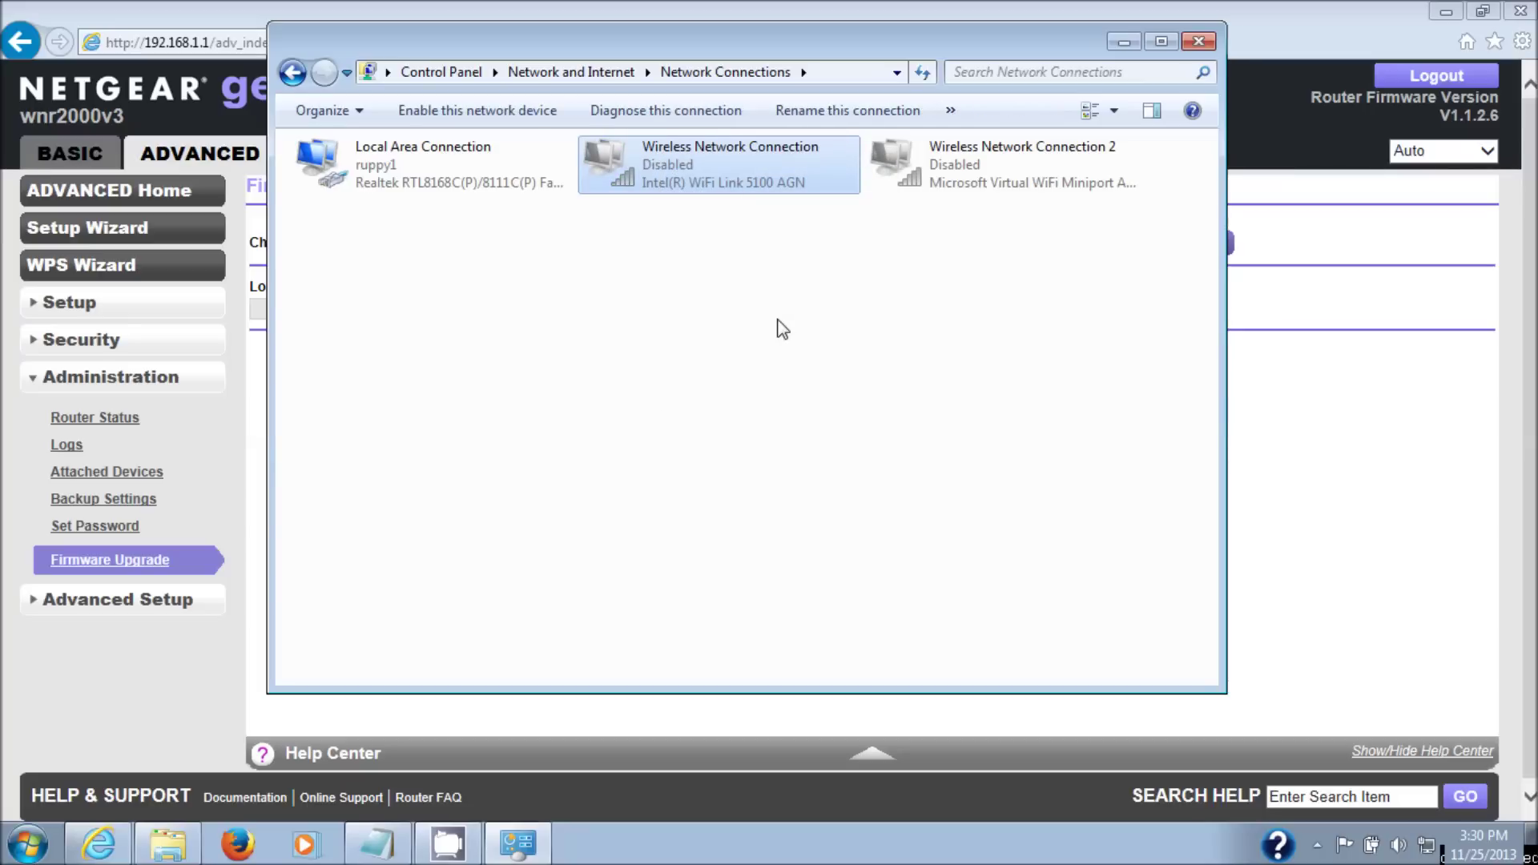
click(431, 156)
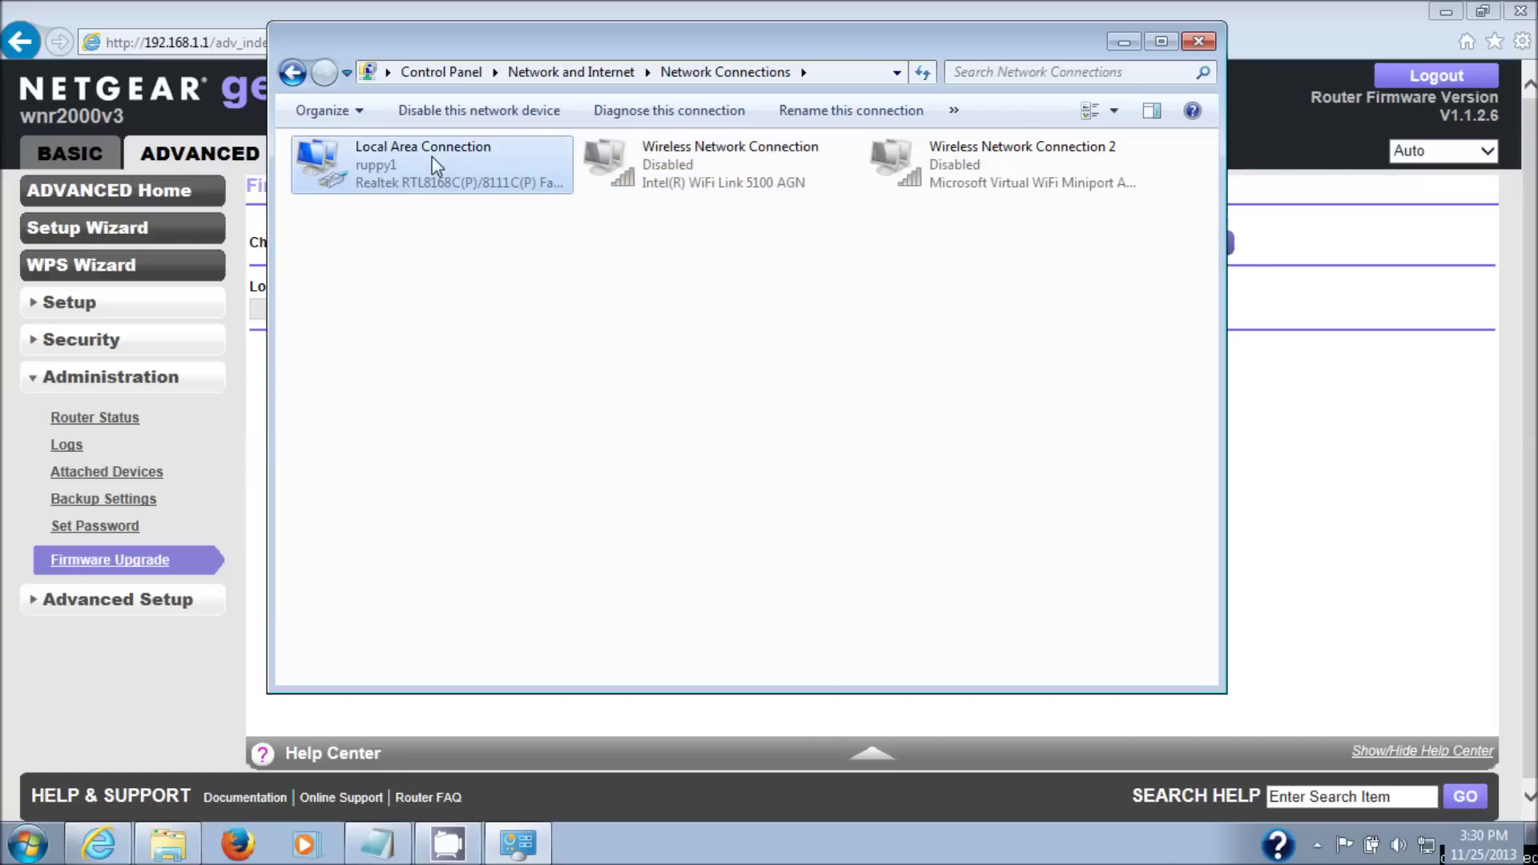
- Bring up Local Area Connection's Internet Protocol Version 4 (TCP/IPv4) properties
right_click(431, 156)
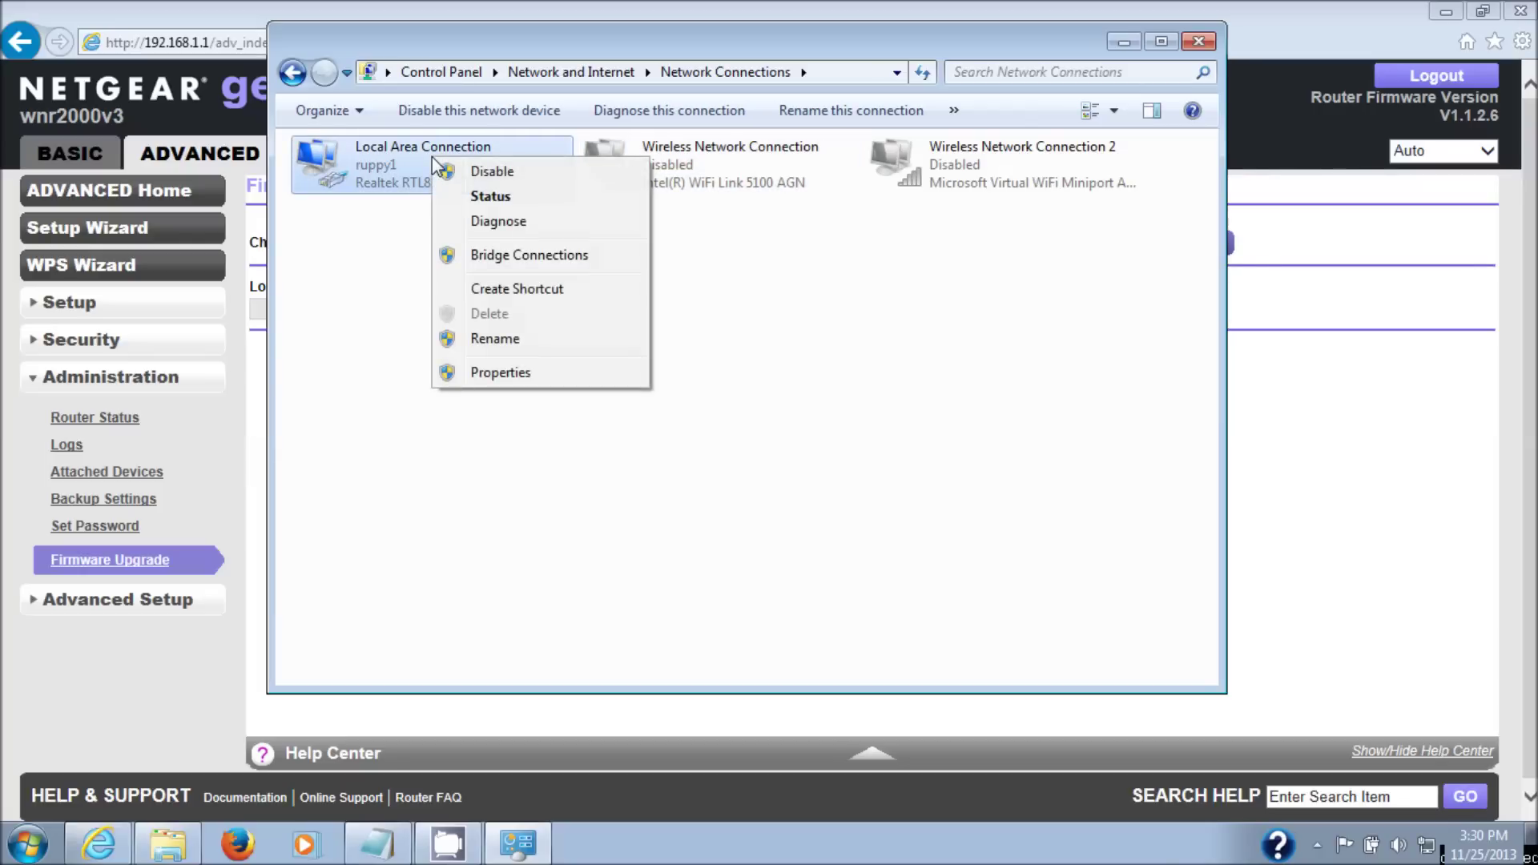
click(479, 374)
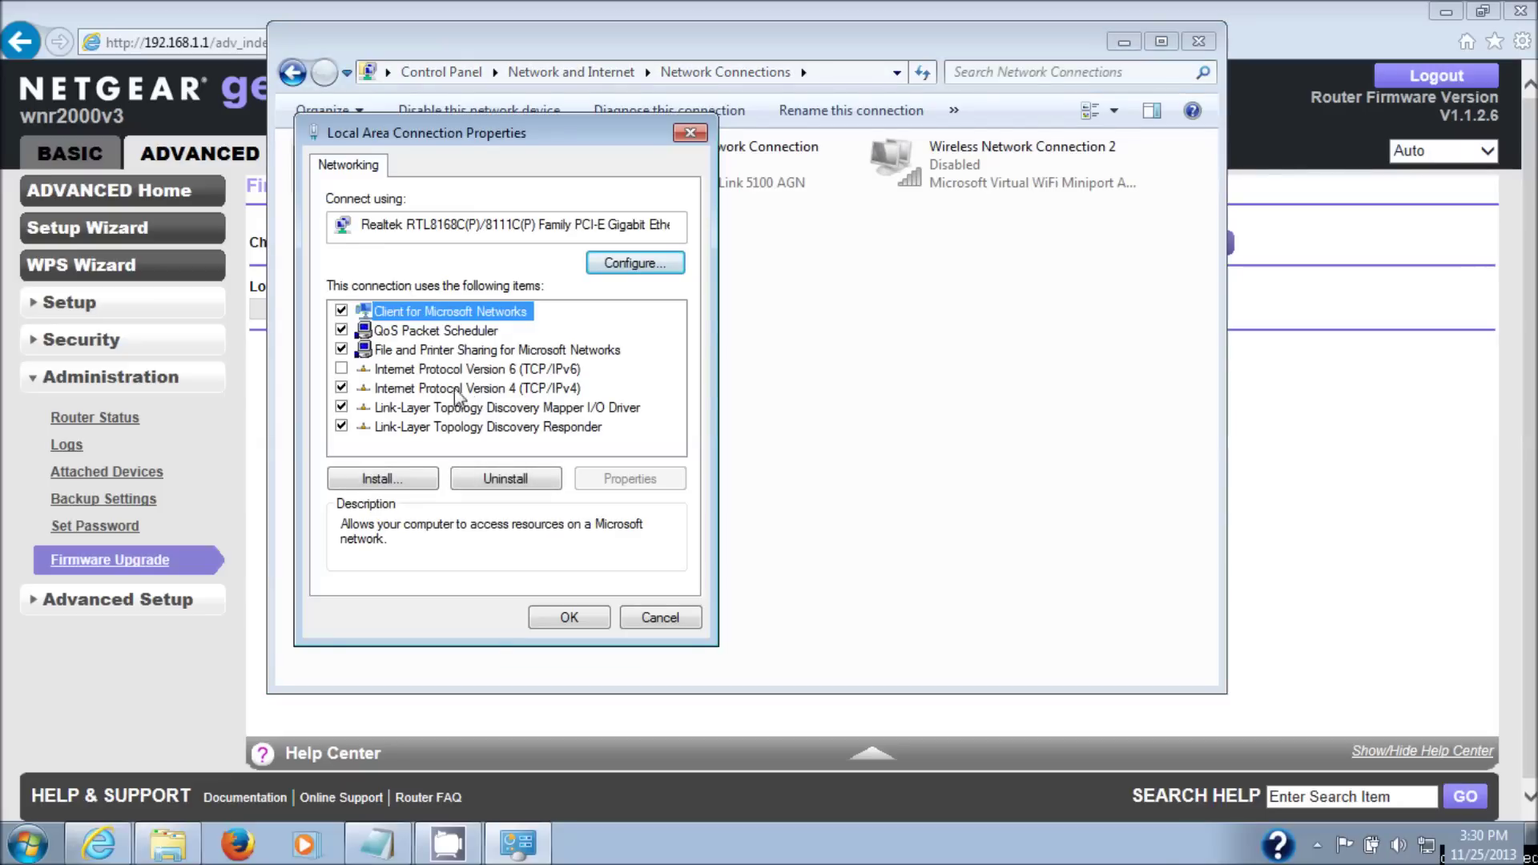
click(455, 388)
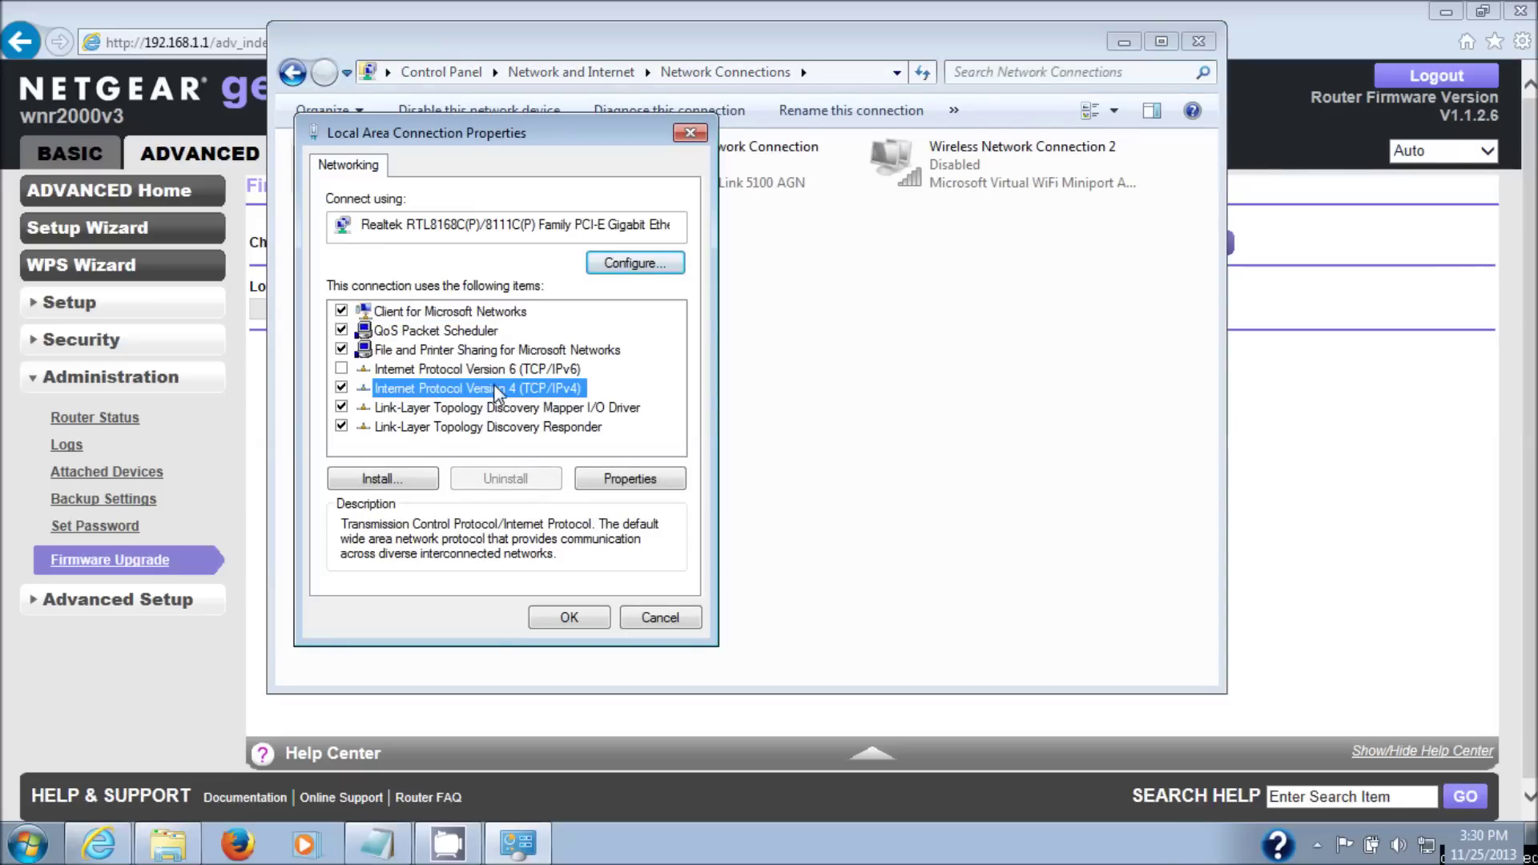
double_click(492, 390)
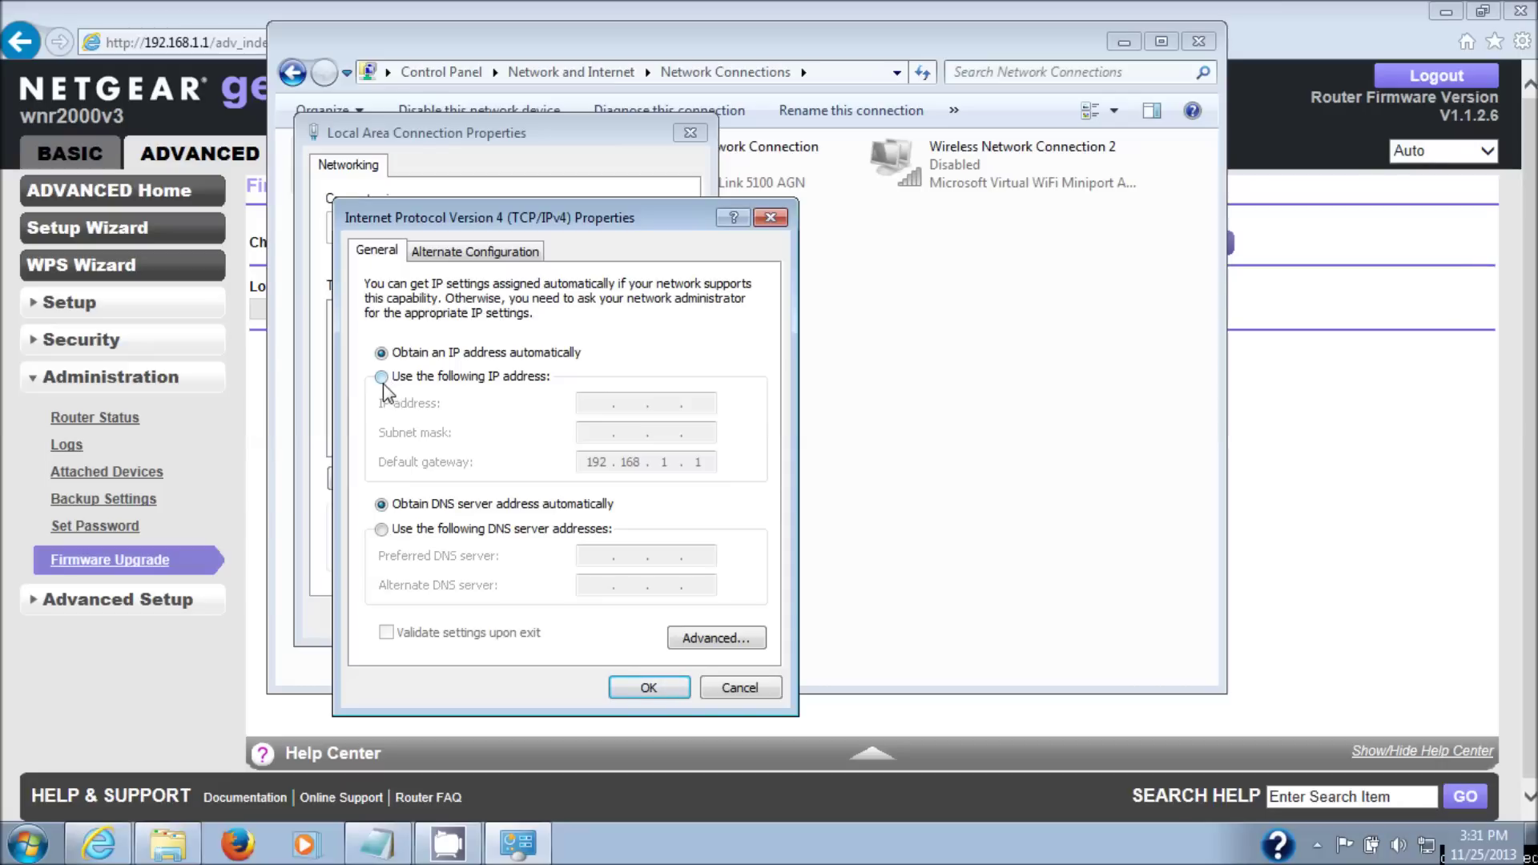
- Give Local Area Connection static IP 192.168.1.10, mask 255.255.255.0, DNS 192.168.1.1, and confirm
click(385, 380)
click(611, 408)
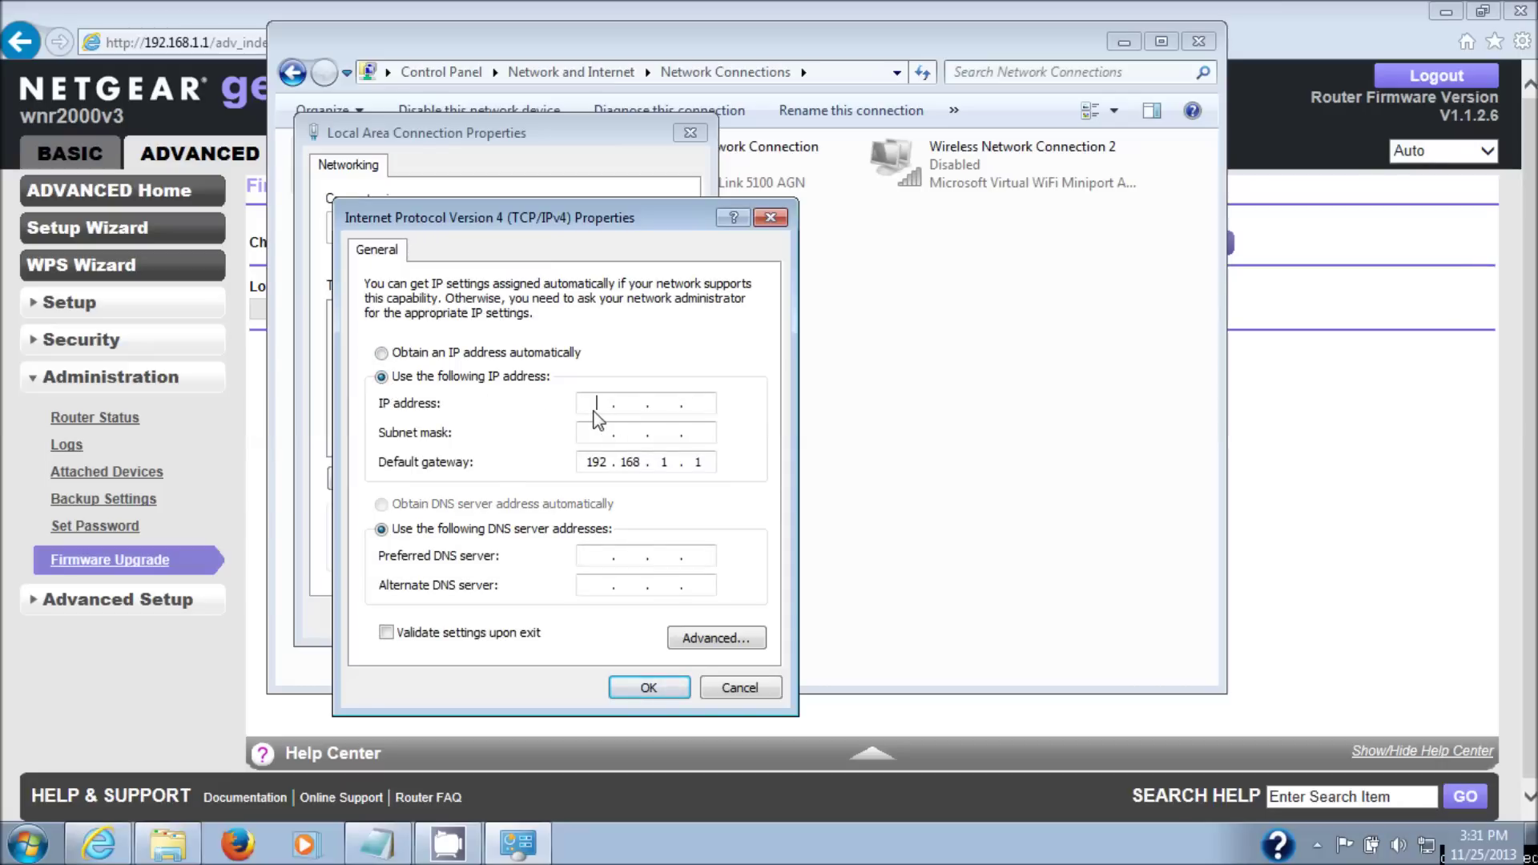
text(192 . 168 . 1 . 10)
click(593, 440)
click(586, 556)
text(192 . 168 . 1 . 1)
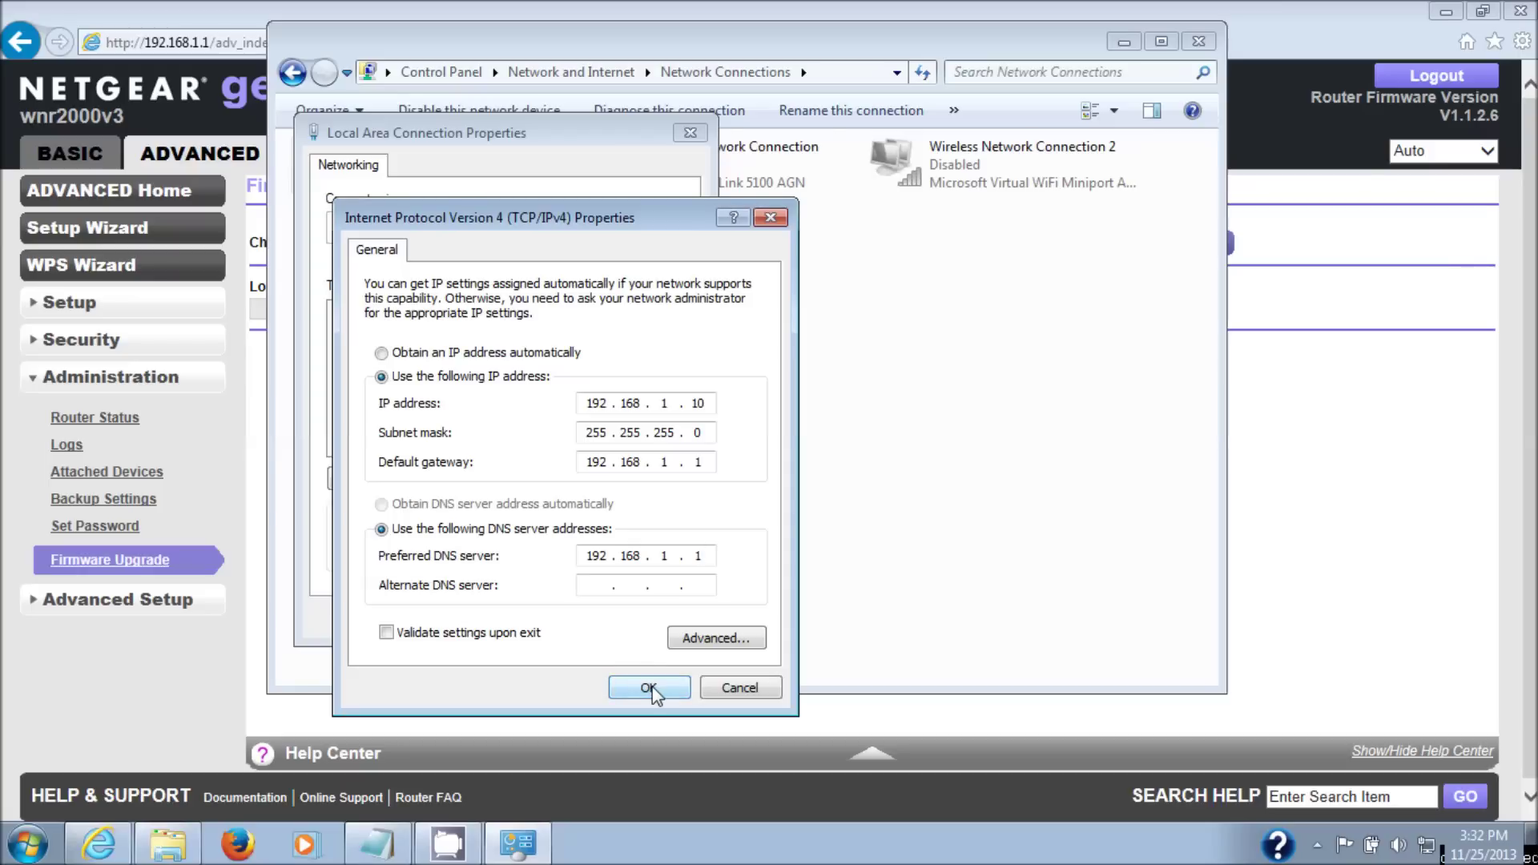
click(650, 687)
click(552, 618)
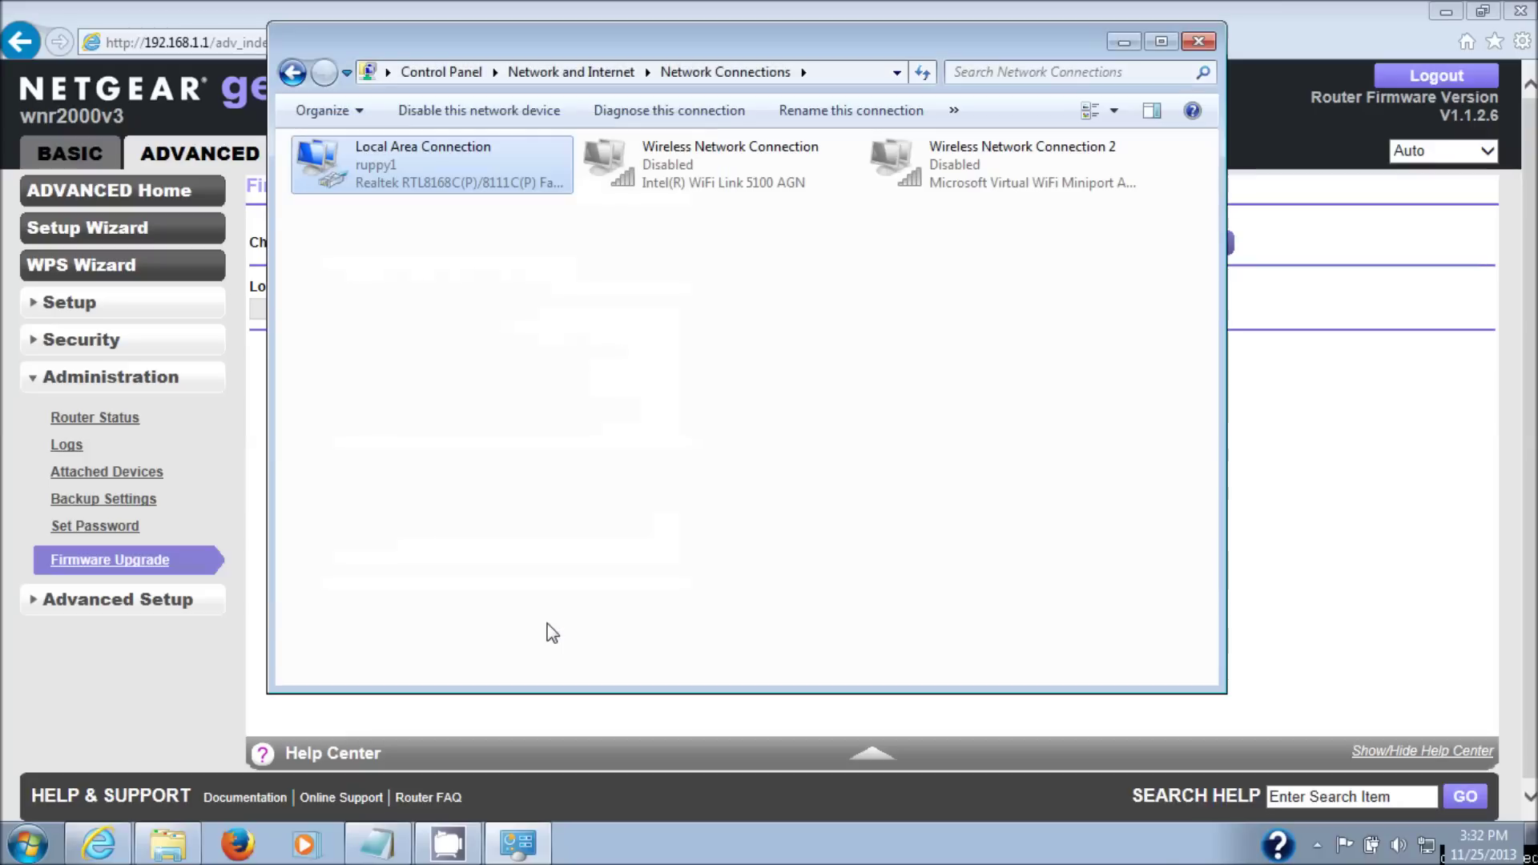
- Close Network Connections to return to the router's Firmware Upgrade page
click(1200, 45)
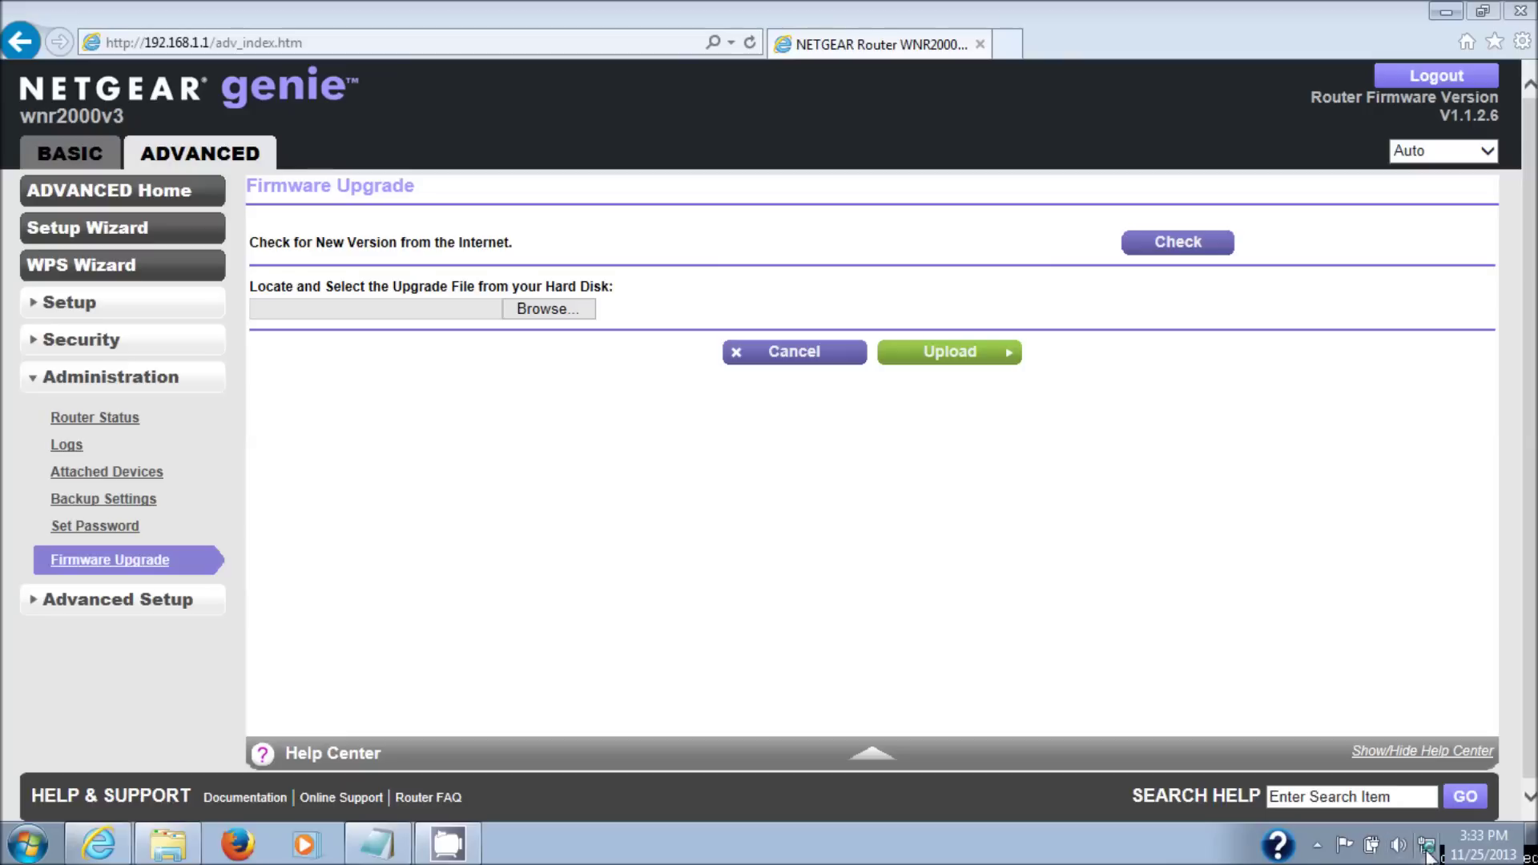
mouse_move(1428, 857)
mouse_move(192, 857)
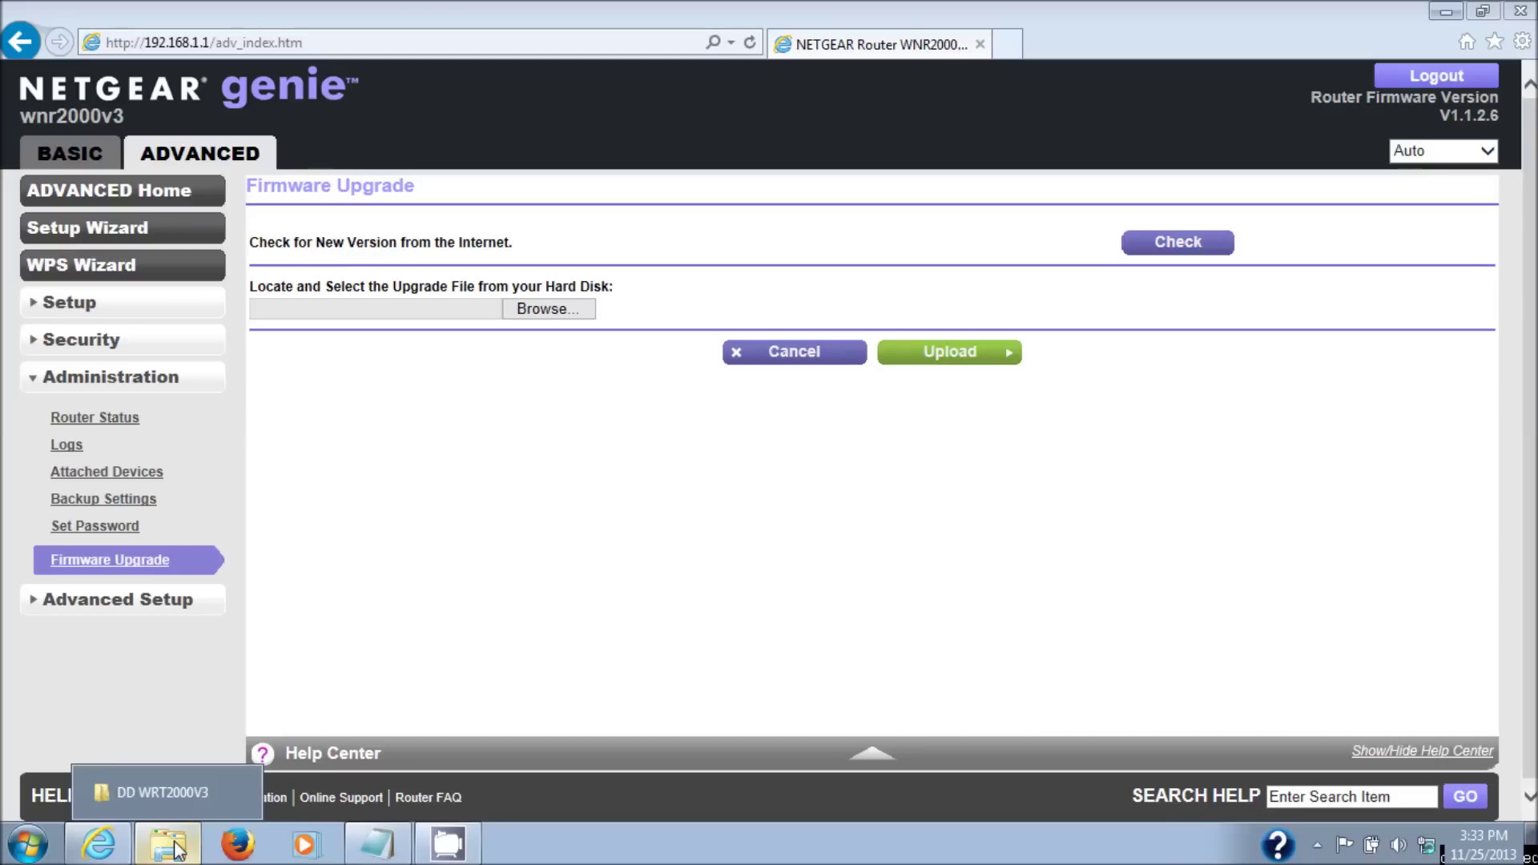
- Run tftp2.exe from the DD WRT2000V3 folder, allowing it past the security warning
click(176, 850)
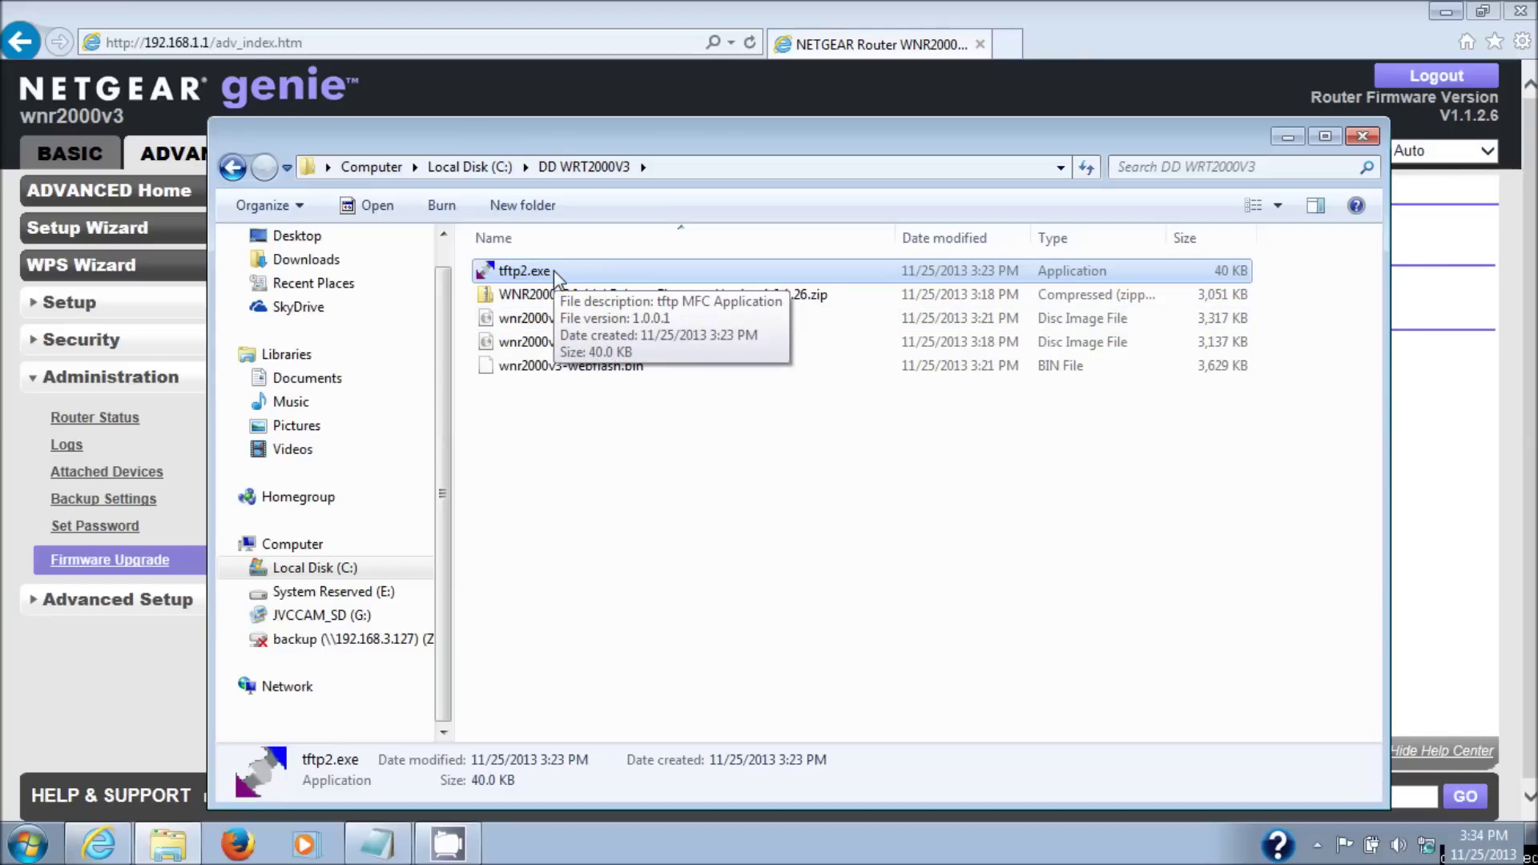
double_click(525, 271)
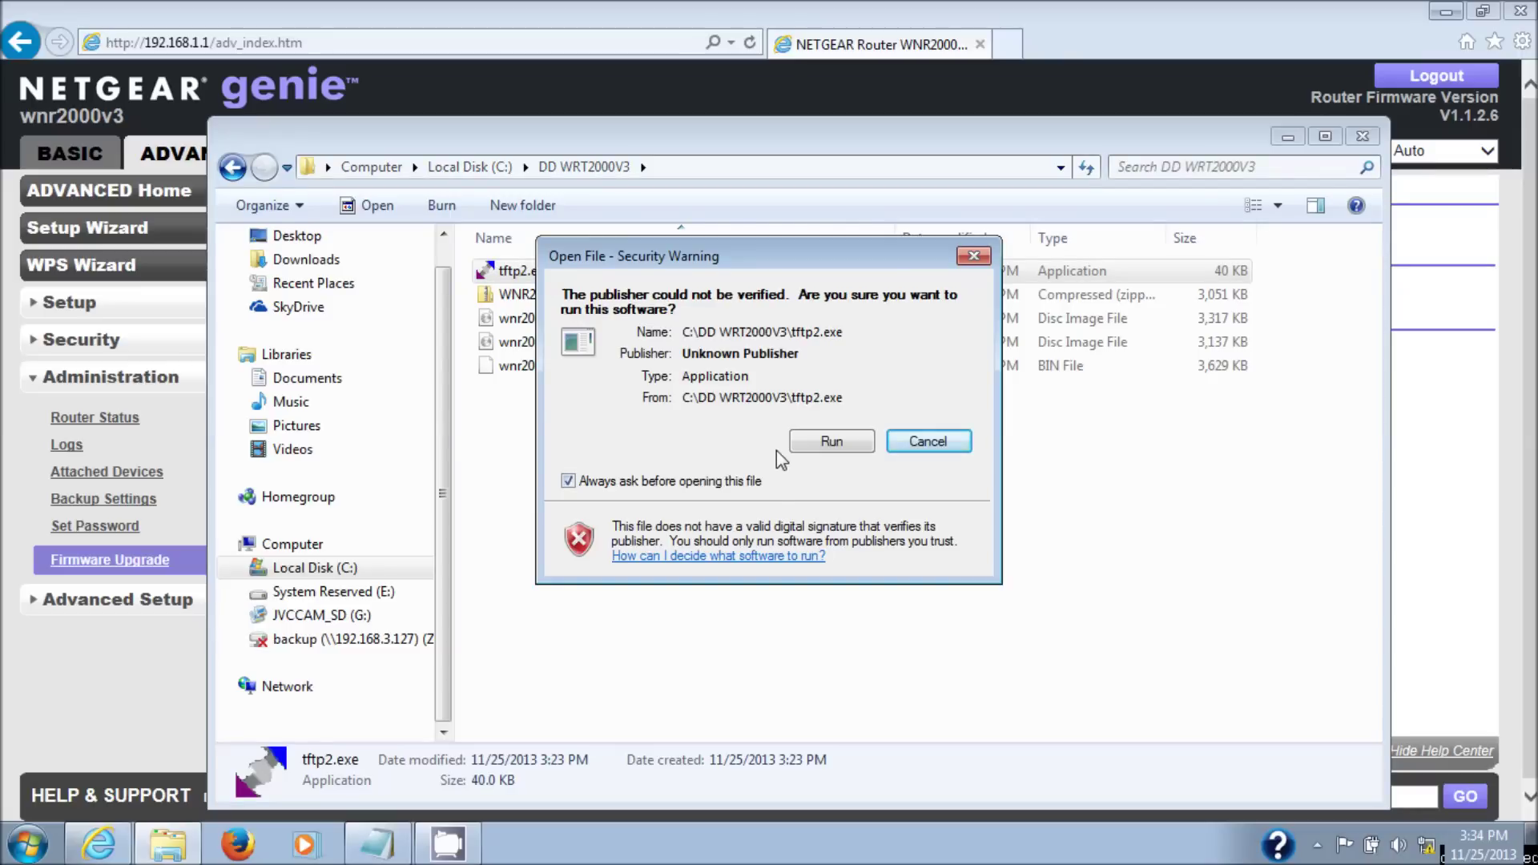
click(832, 442)
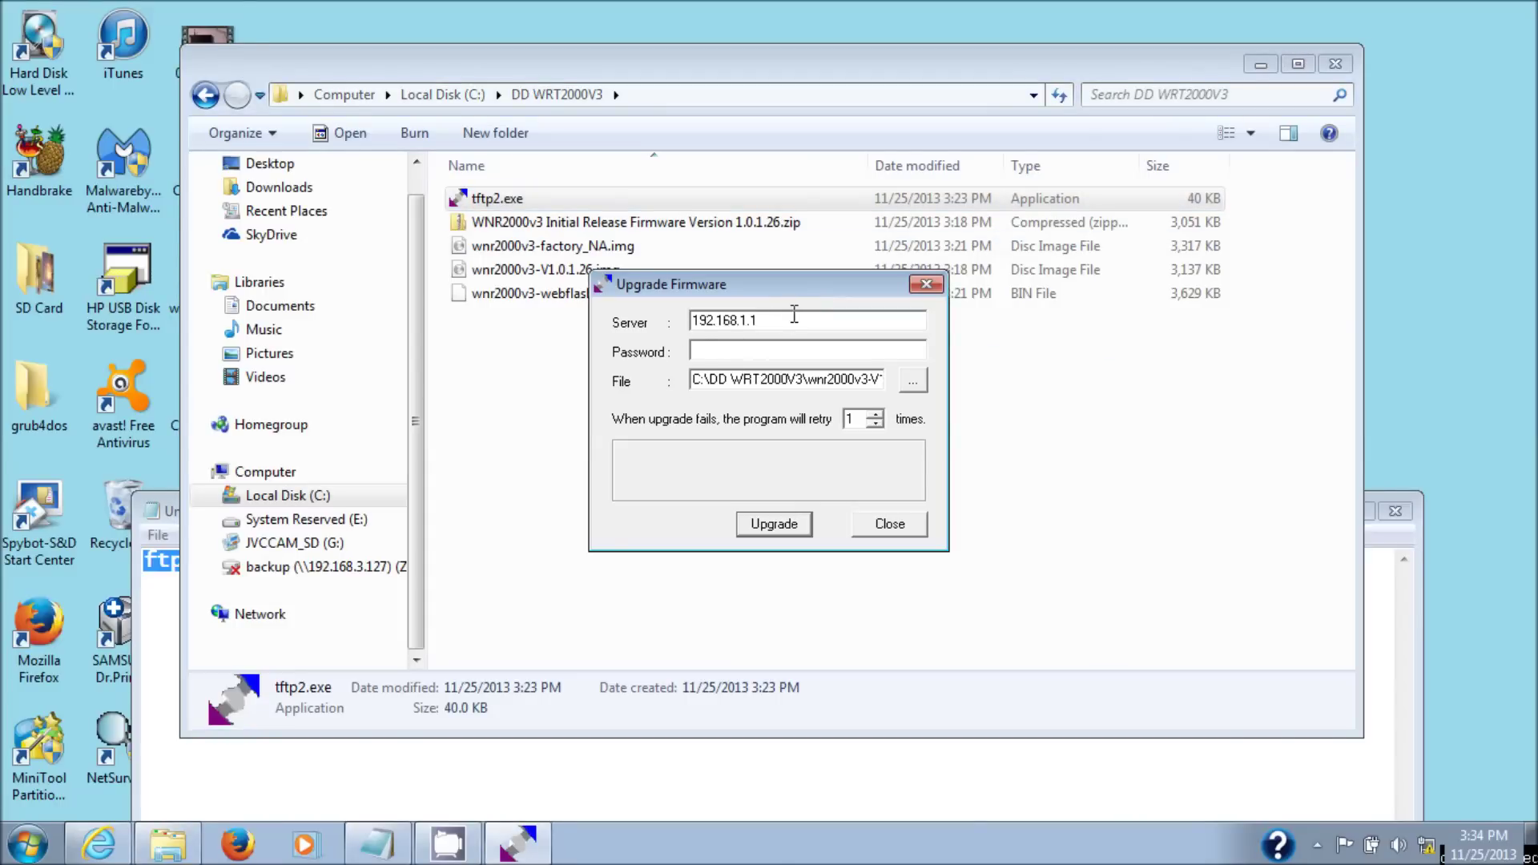
- Set the tftp2 server address to 192.168.1.1 and reposition the Upgrade Firmware window
double_click(829, 377)
double_click(829, 378)
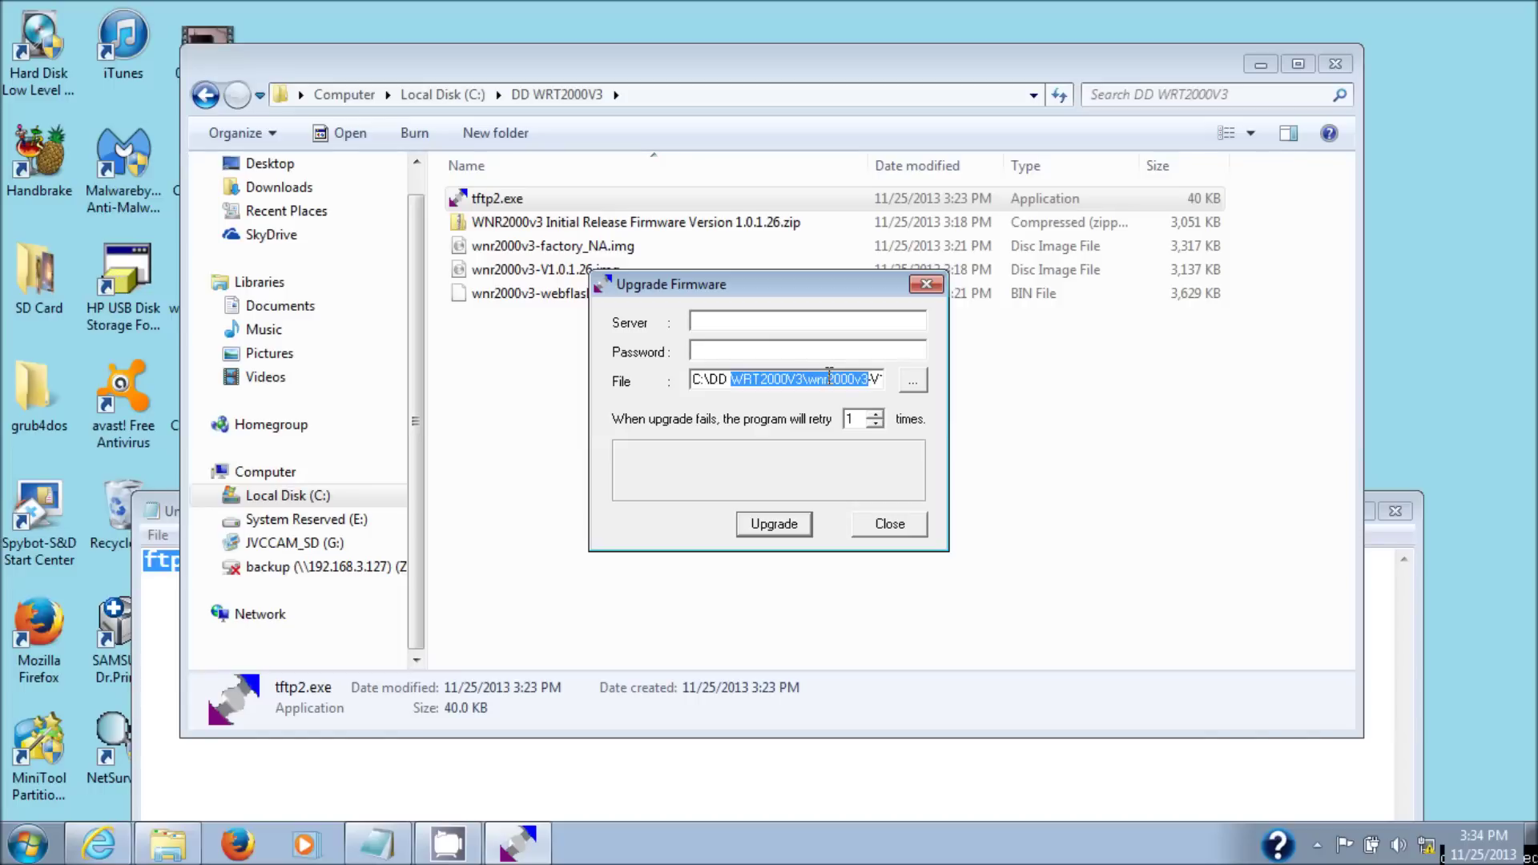
key(Delete)
key(Delete)
key(Delete)
key(Delete)
key(Delete)
key(Delete)
key(Delete)
key(Delete)
key(Delete)
key(Delete)
key(Delete)
key(Delete)
key(Delete)
key(Delete)
key(Delete)
text(\WRT2000V3)
key(BackSpace)
key(BackSpace)
key(BackSpace)
key(BackSpace)
key(BackSpace)
key(BackSpace)
key(BackSpace)
key(BackSpace)
key(BackSpace)
key(BackSpace)
key(BackSpace)
key(BackSpace)
key(BackSpace)
key(BackSpace)
key(BackSpace)
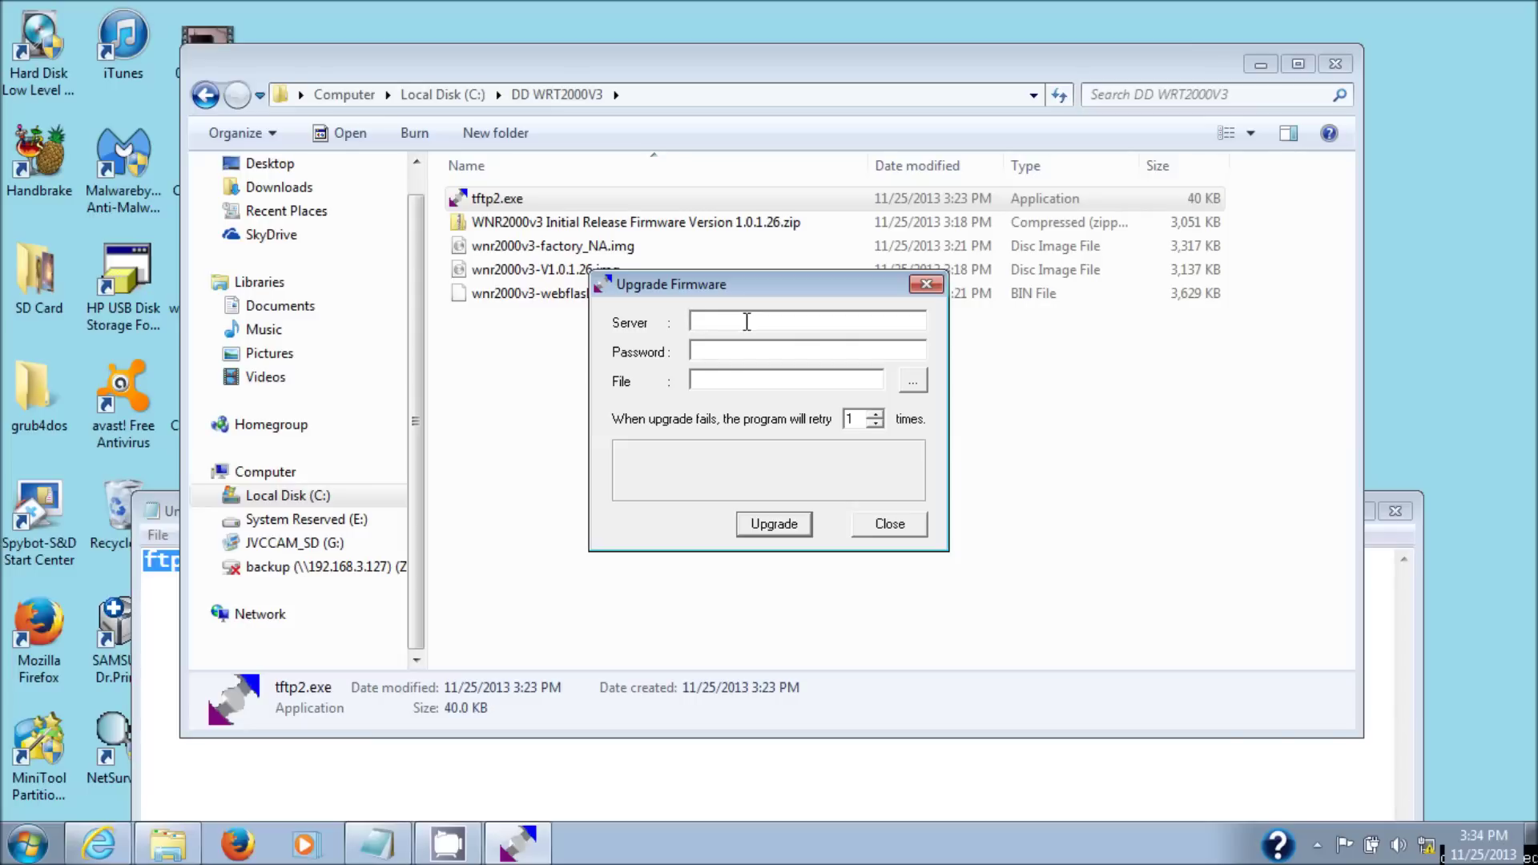
text(192.168.1.1)
drag(771, 284, 642, 382)
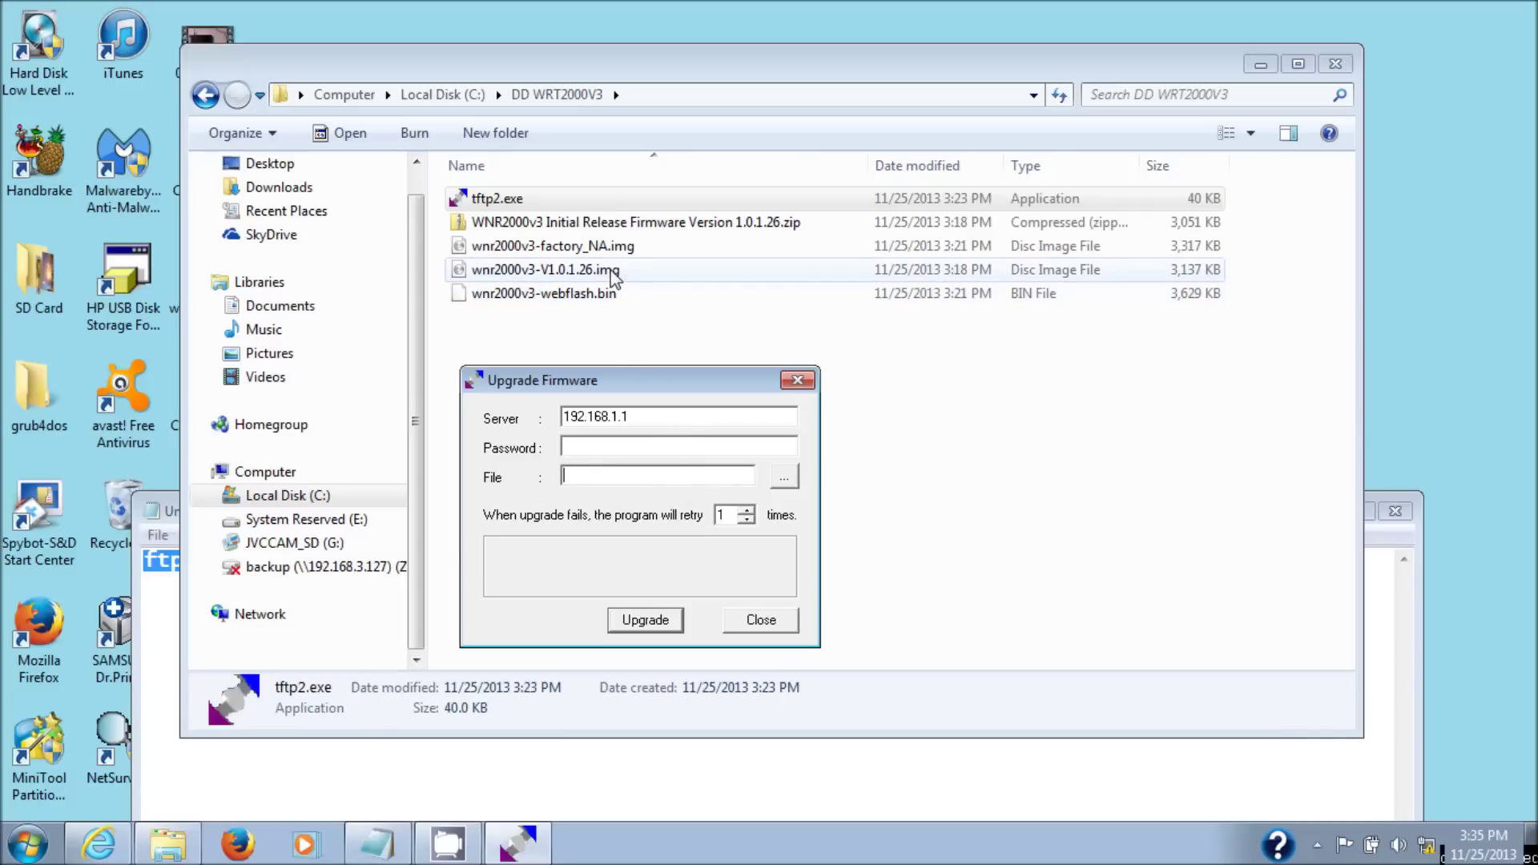
- Load wnr2000v3-V1.0.1.26.img as the firmware file and start the upgrade
click(777, 478)
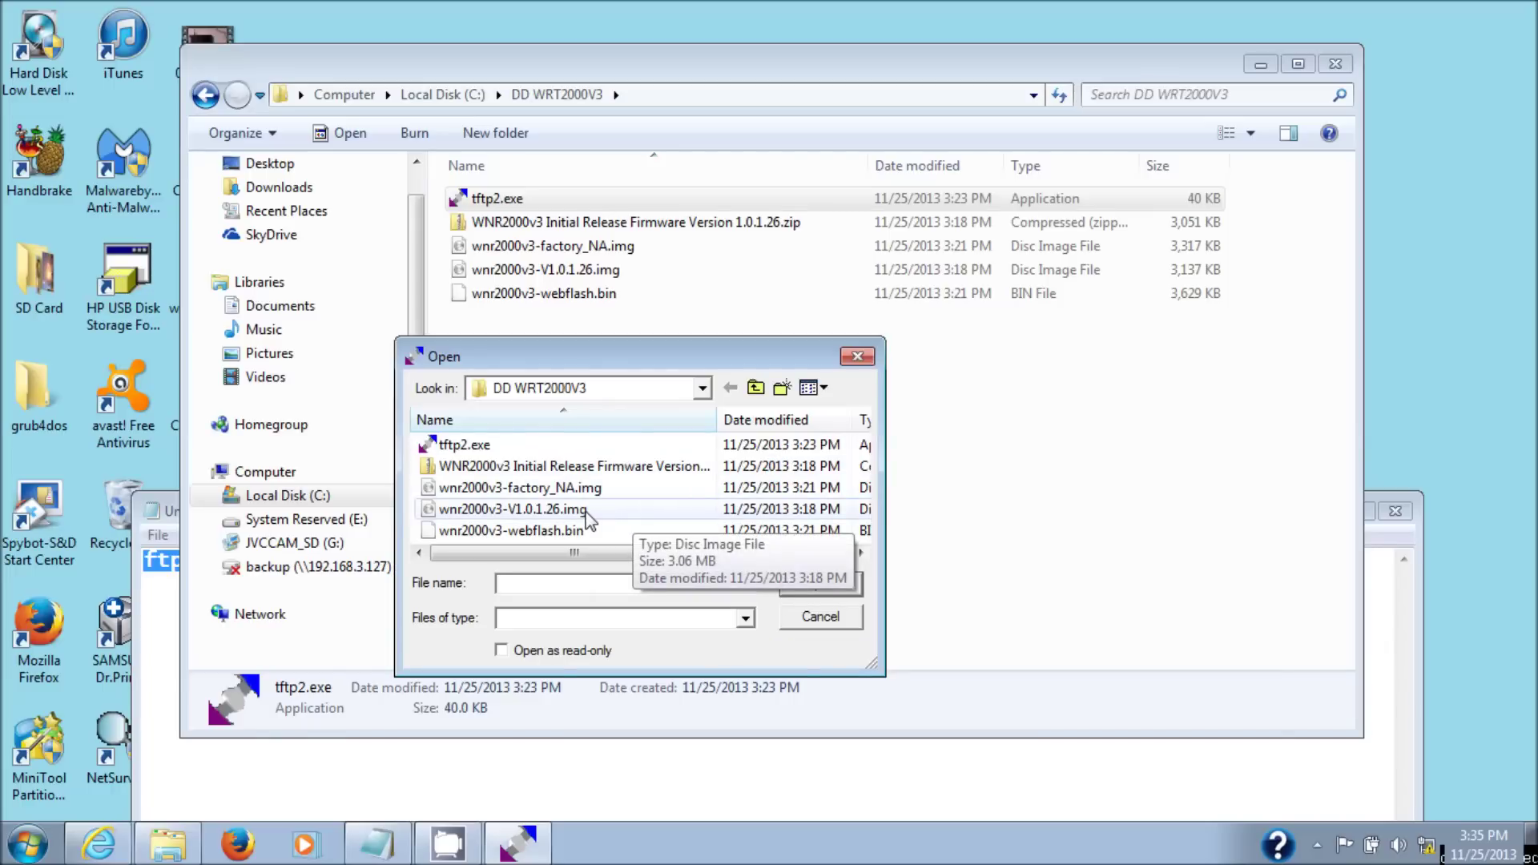
click(587, 513)
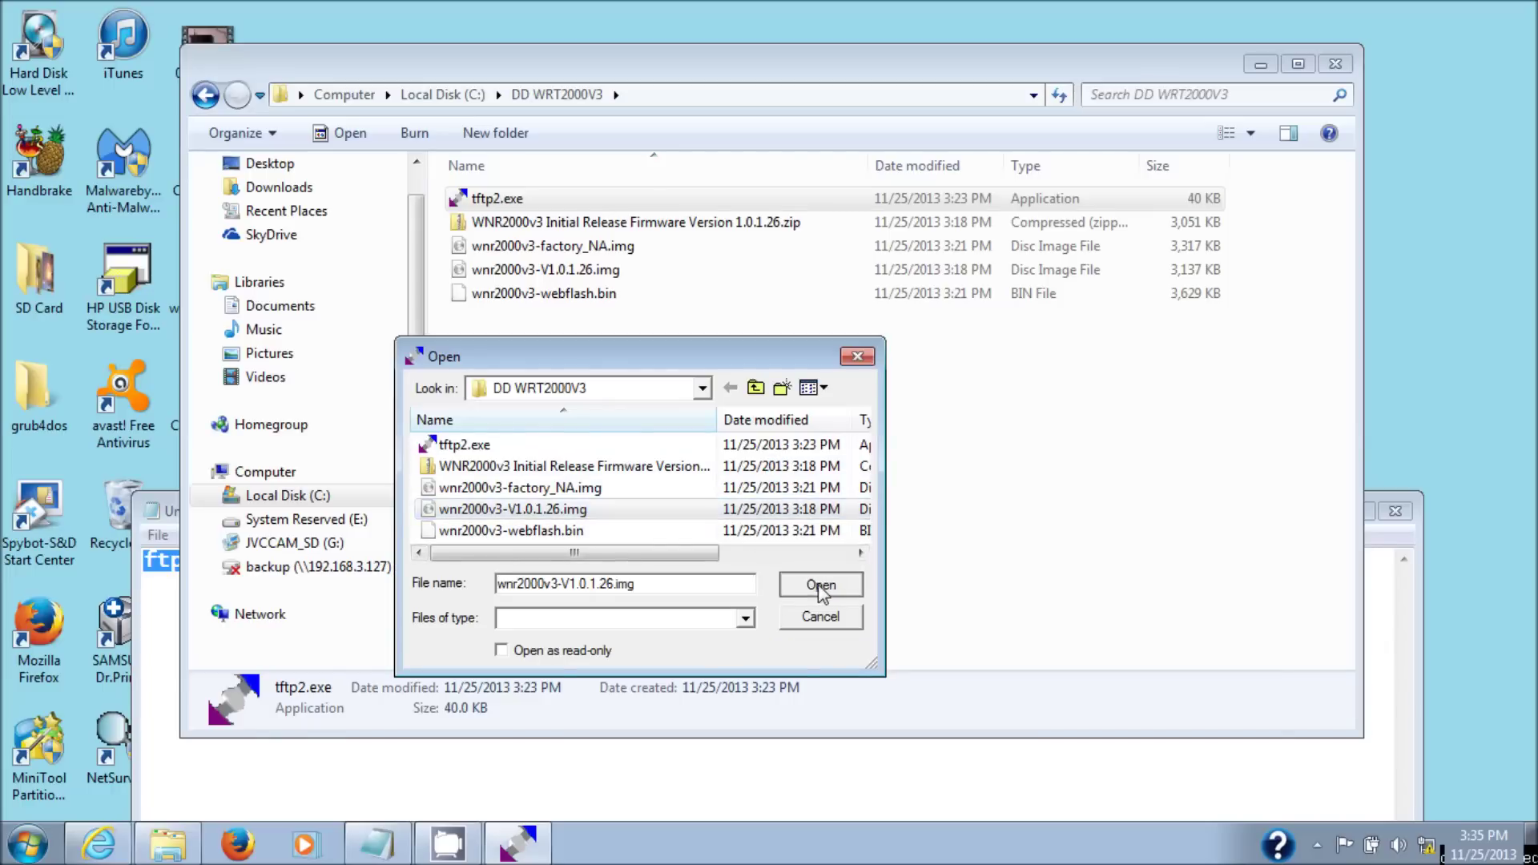
click(819, 584)
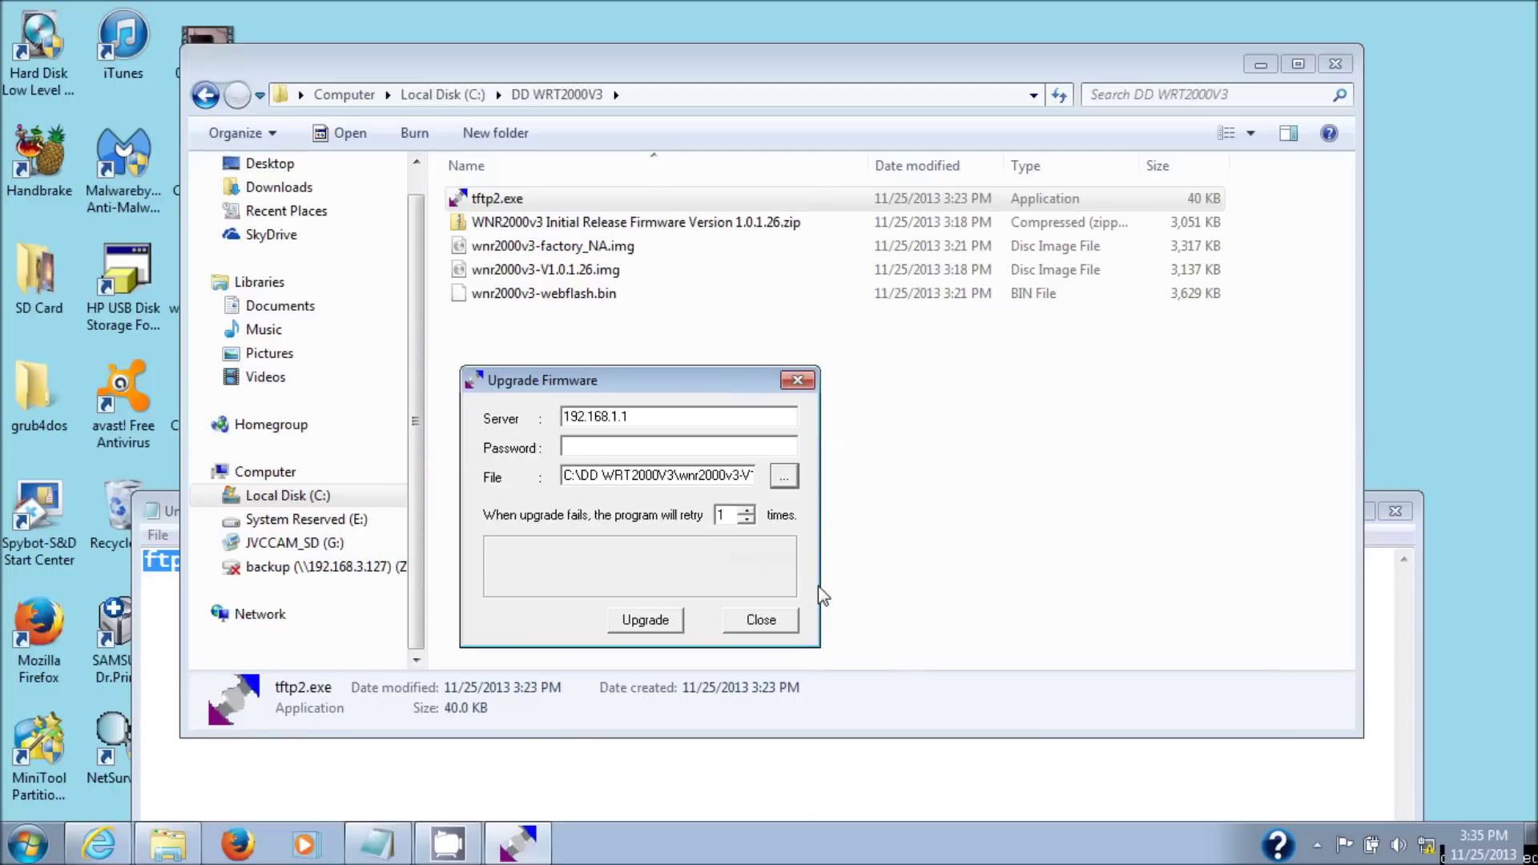
click(638, 627)
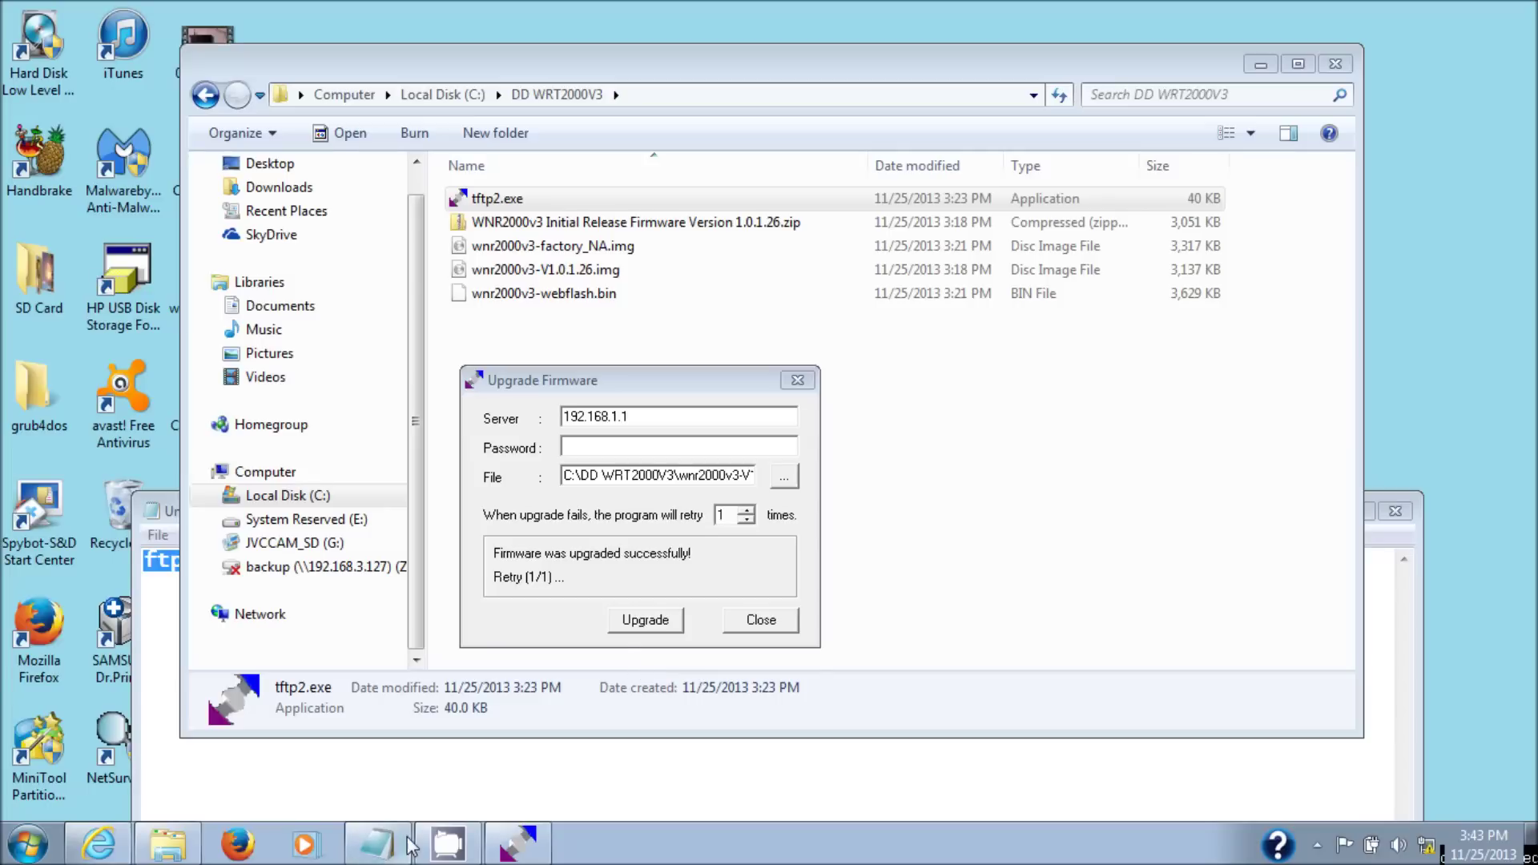
- After the successful flash, bring the router's Internet Explorer window back to front
click(100, 849)
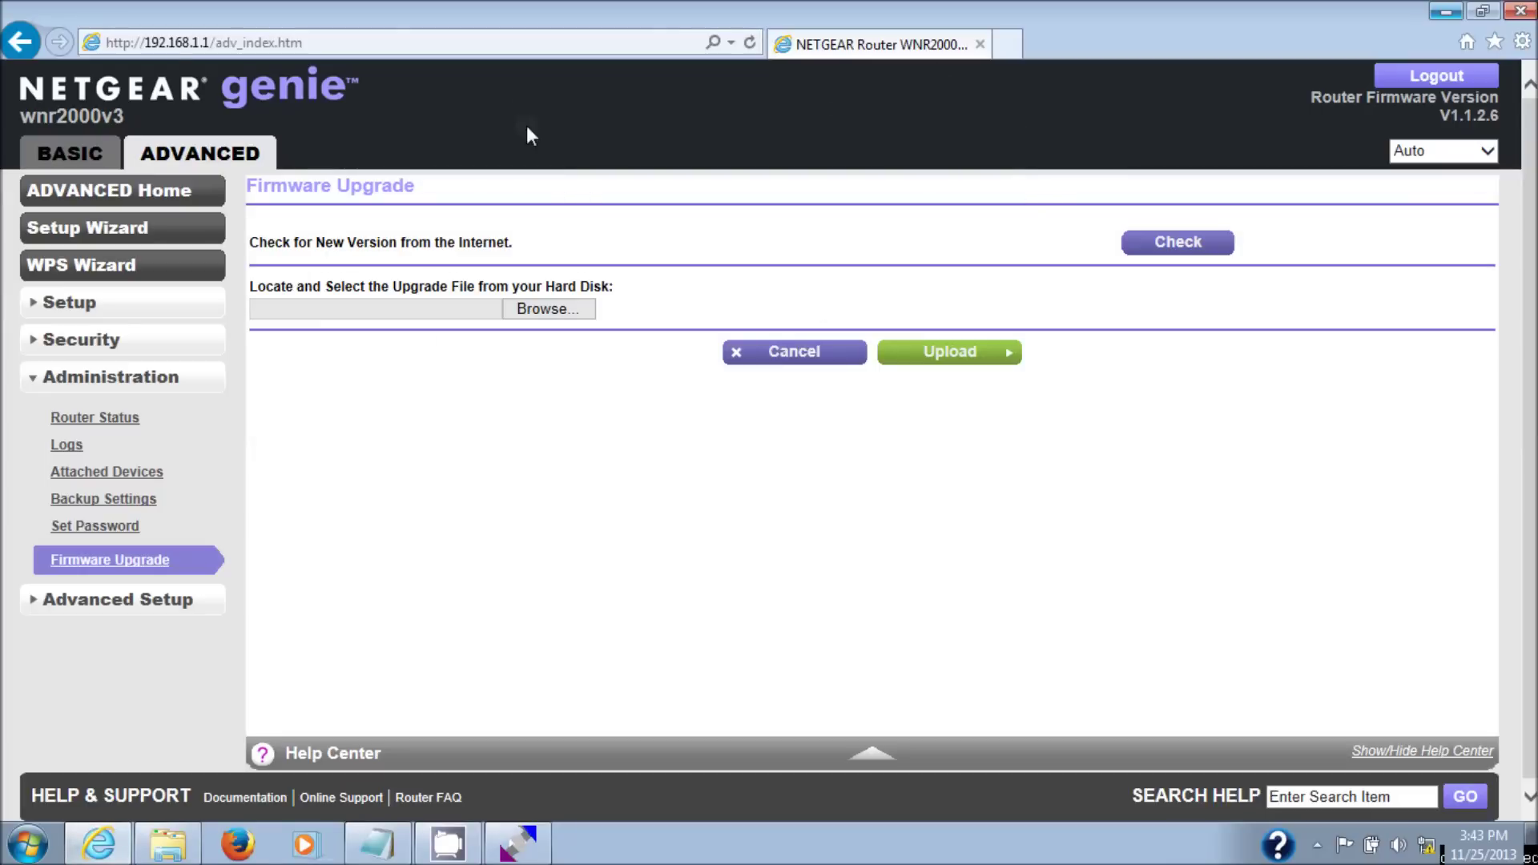
- Browse to 192.168.1.1 and log in with the router's admin password
click(520, 45)
text(192)
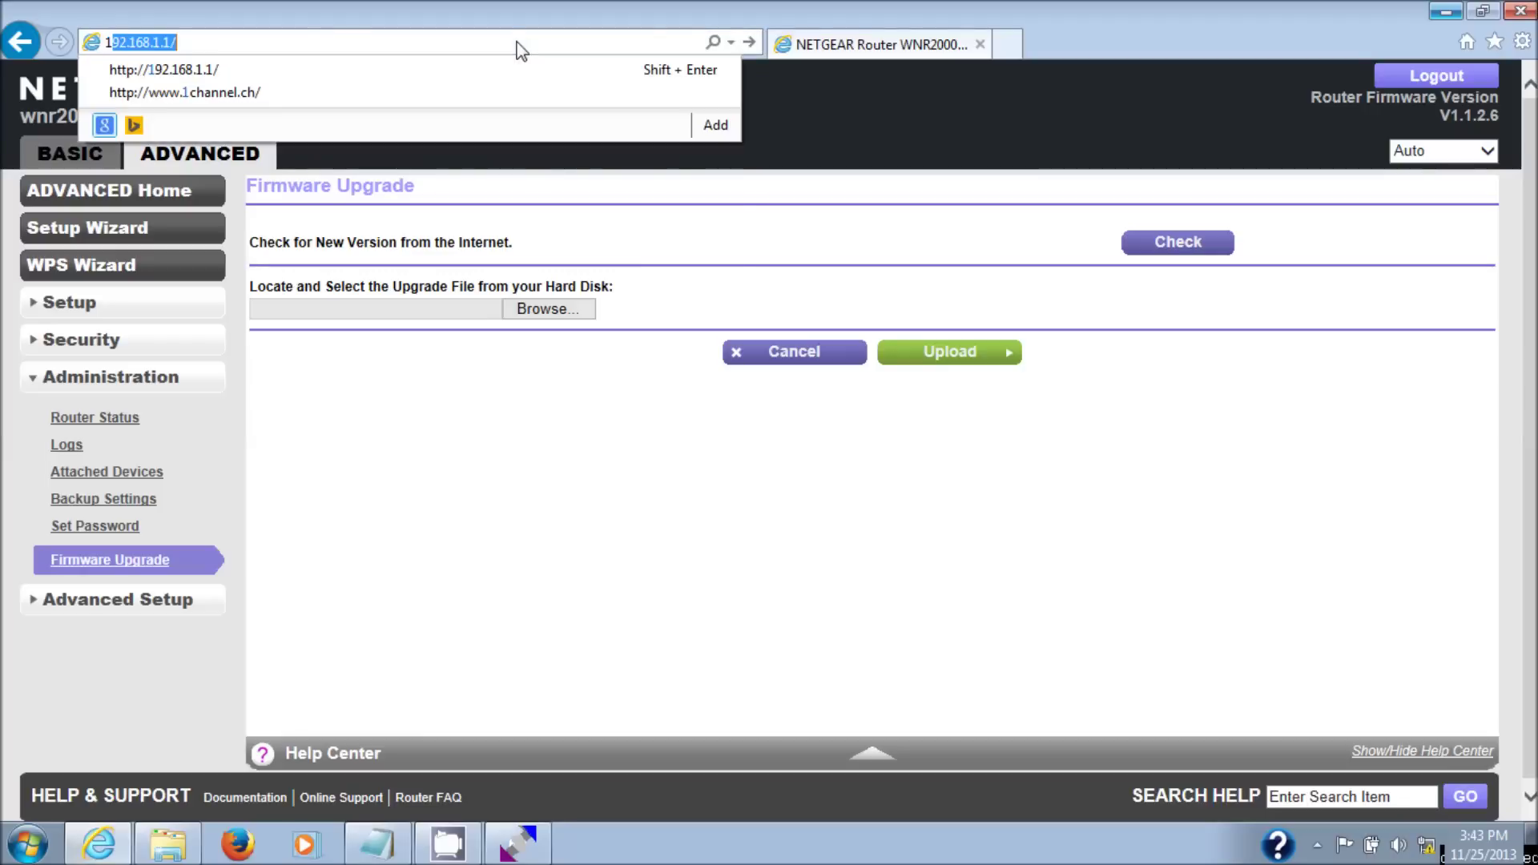
text(.168.1.)
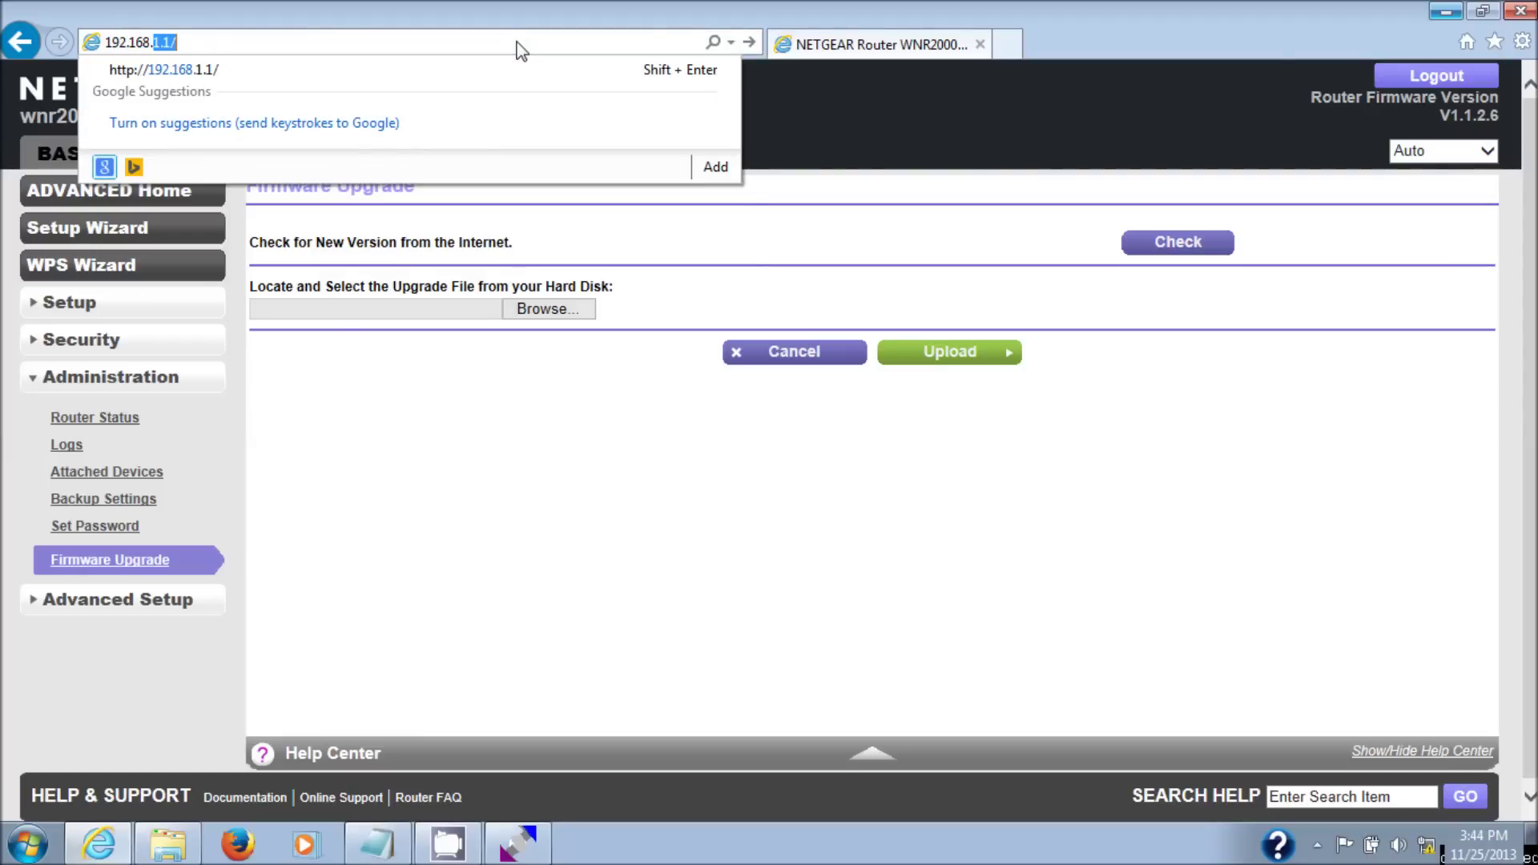
text(1)
key(Return)
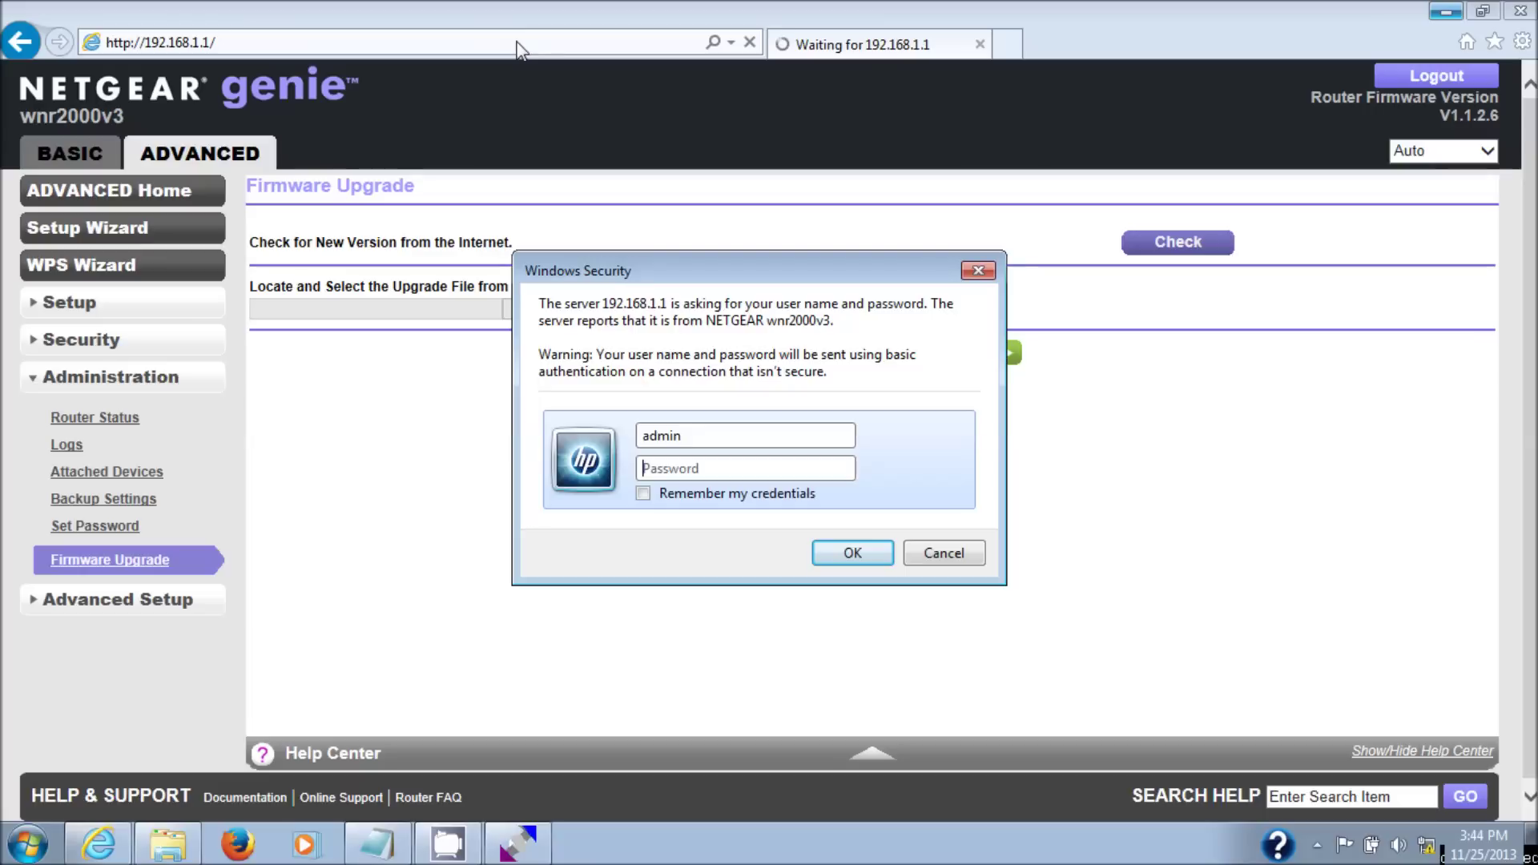
text(*********)
key(Return)
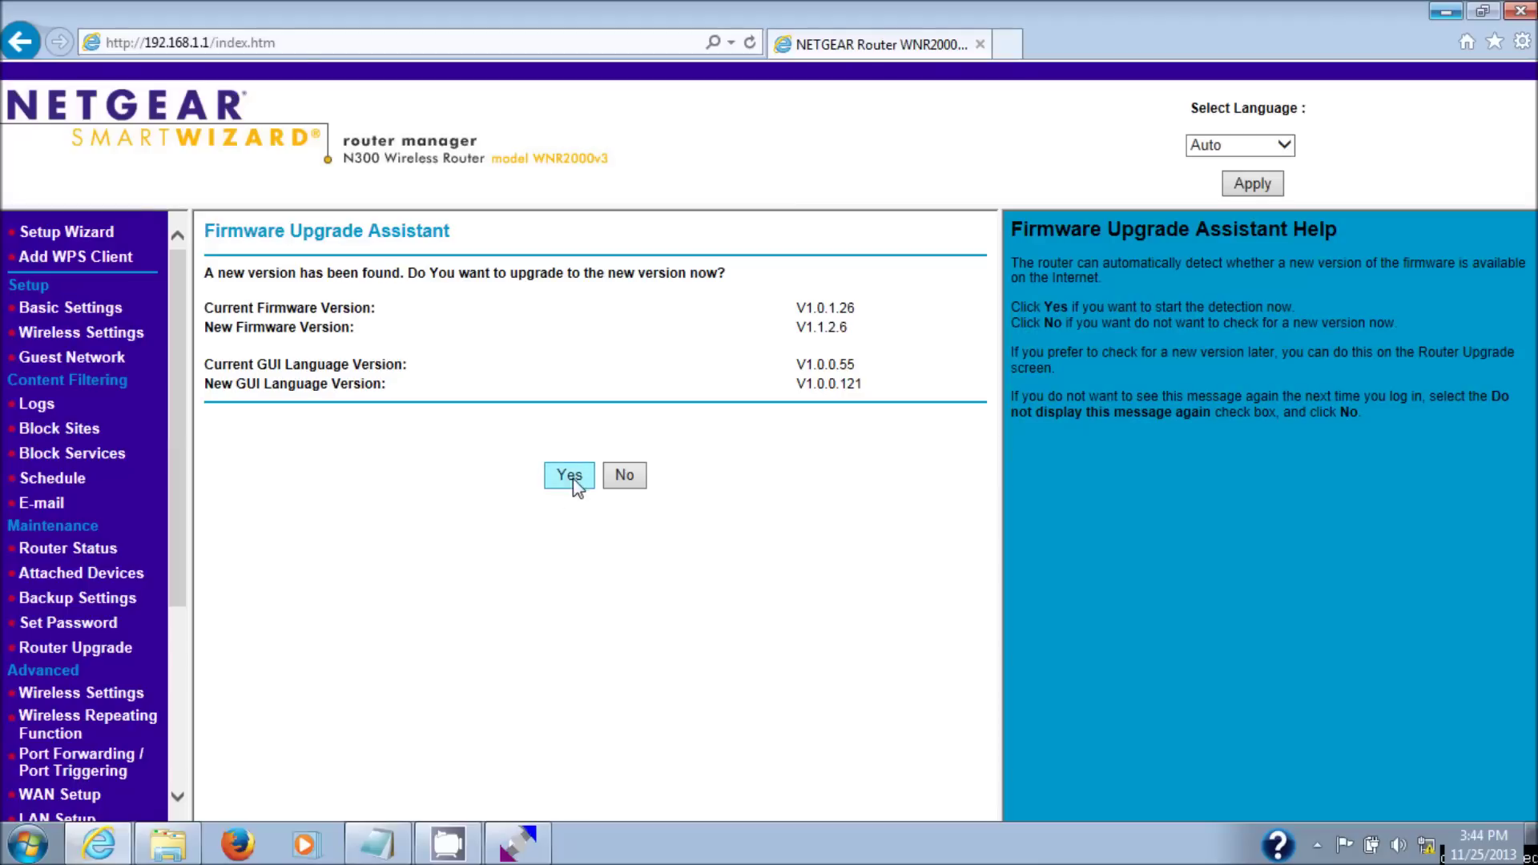
- Decline the new-version offer and choose wnr2000v3-factory_NA.img from the DD WRT2000V3 folder as the upgrade file
click(625, 477)
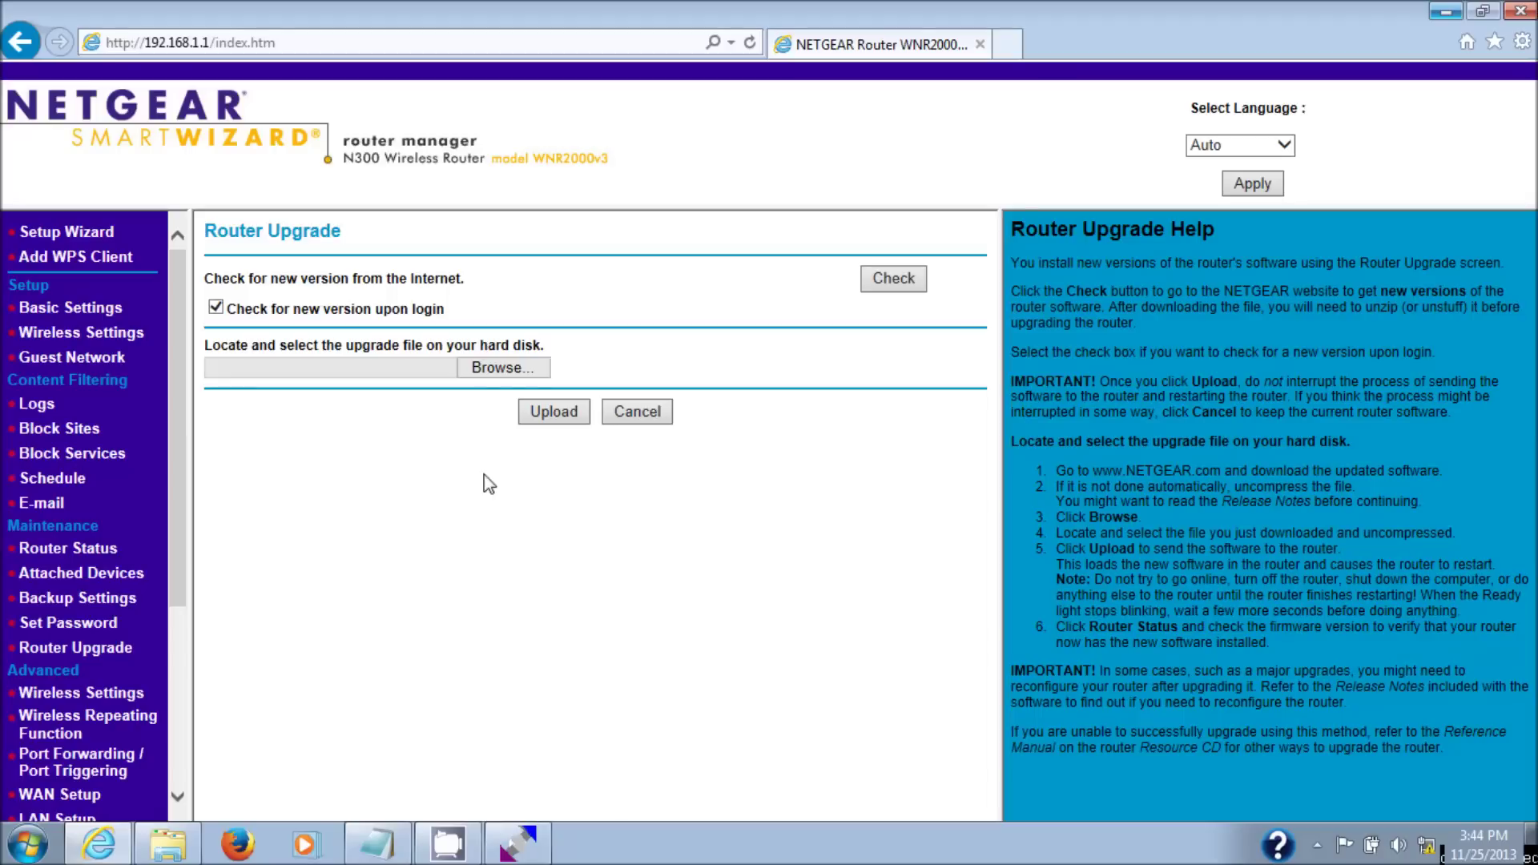
click(505, 367)
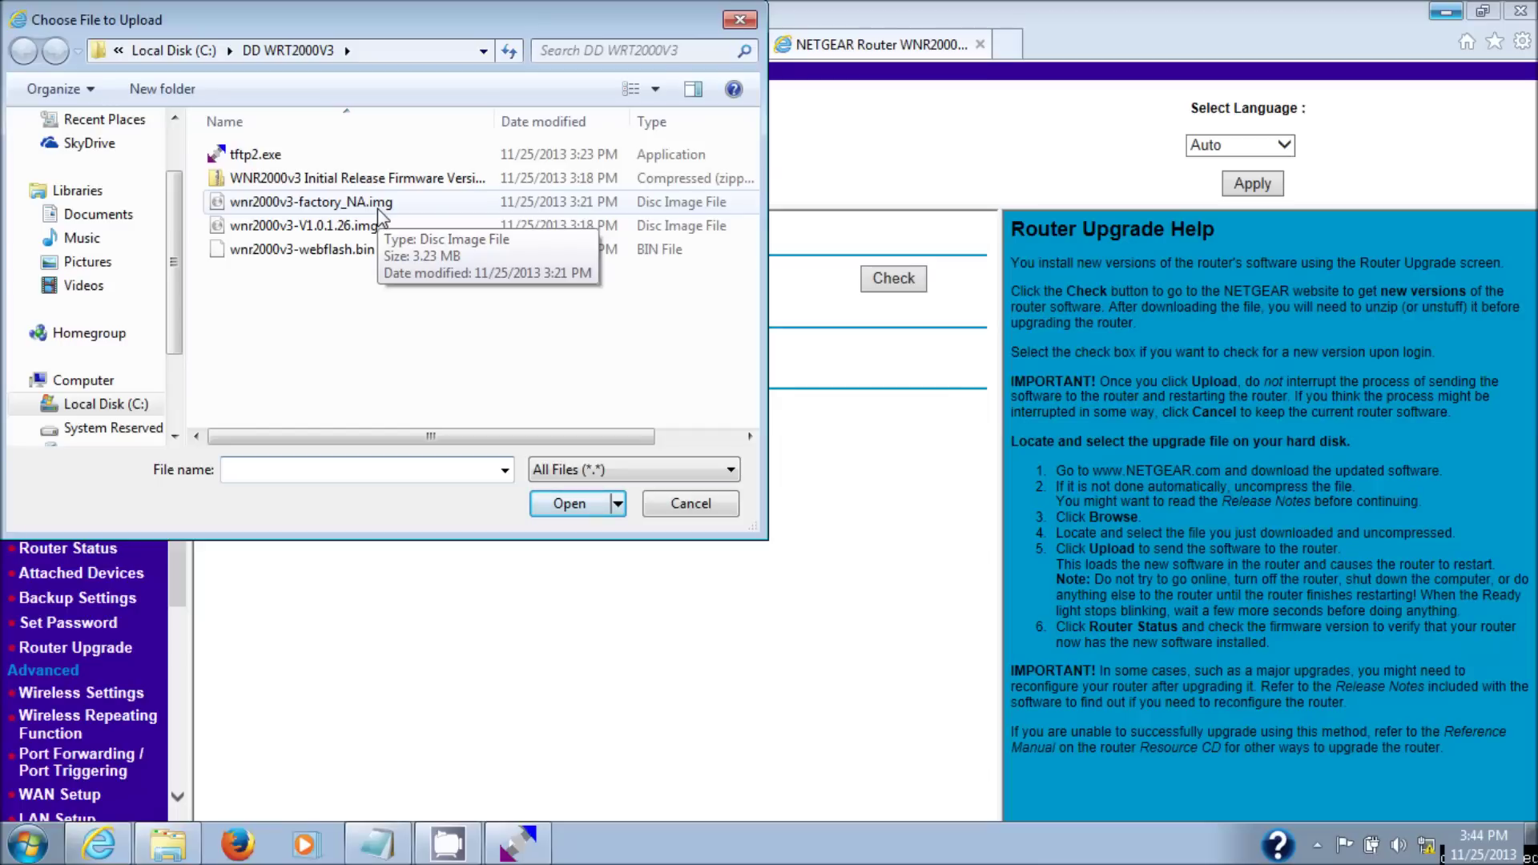
click(378, 209)
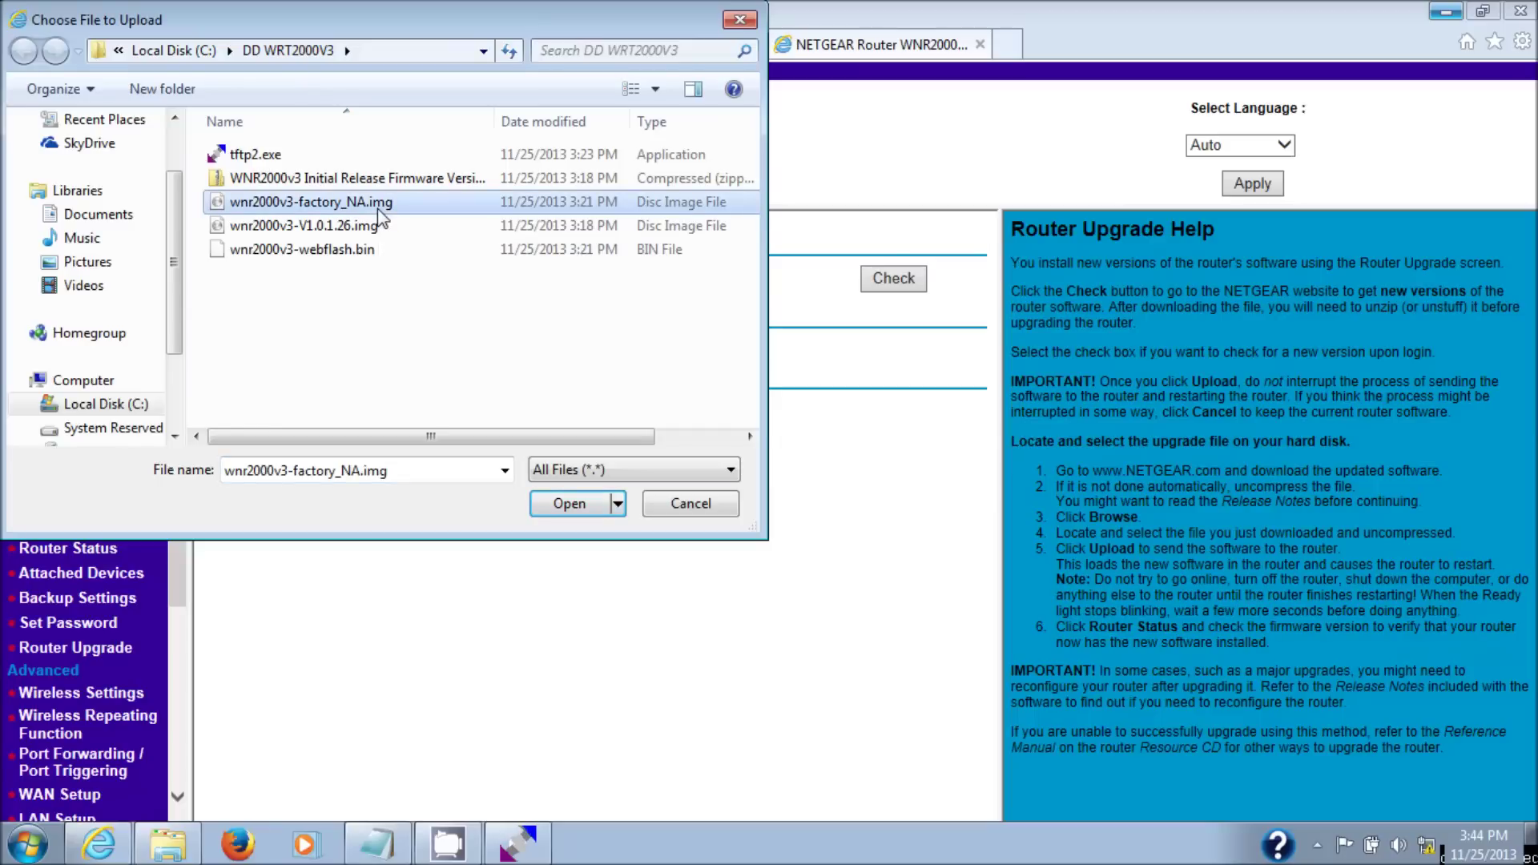
click(578, 502)
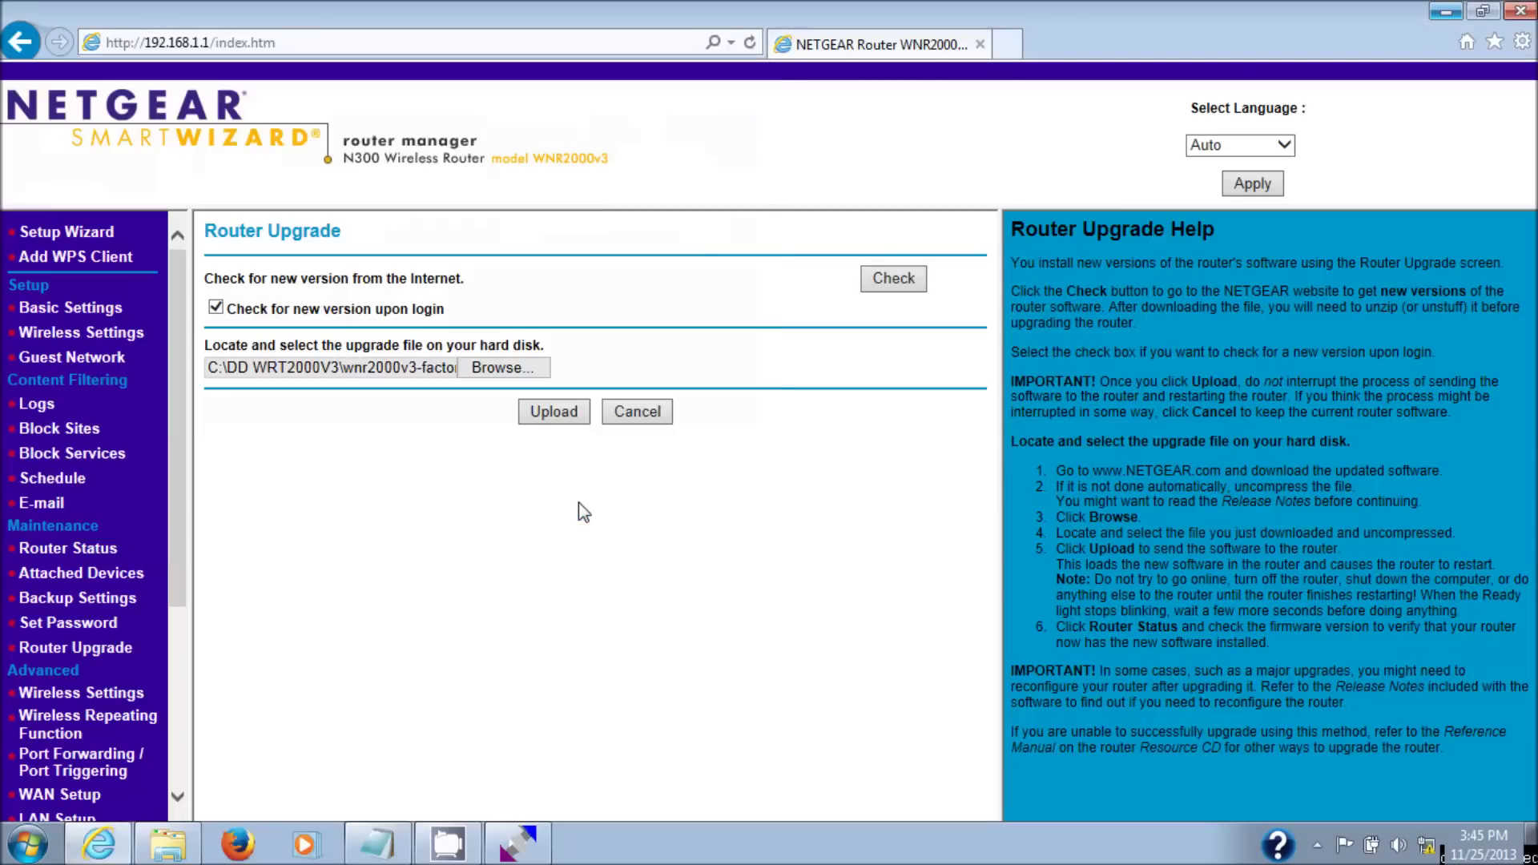
- Upload the factory_NA firmware to the router and wait for the settings update to complete
click(550, 417)
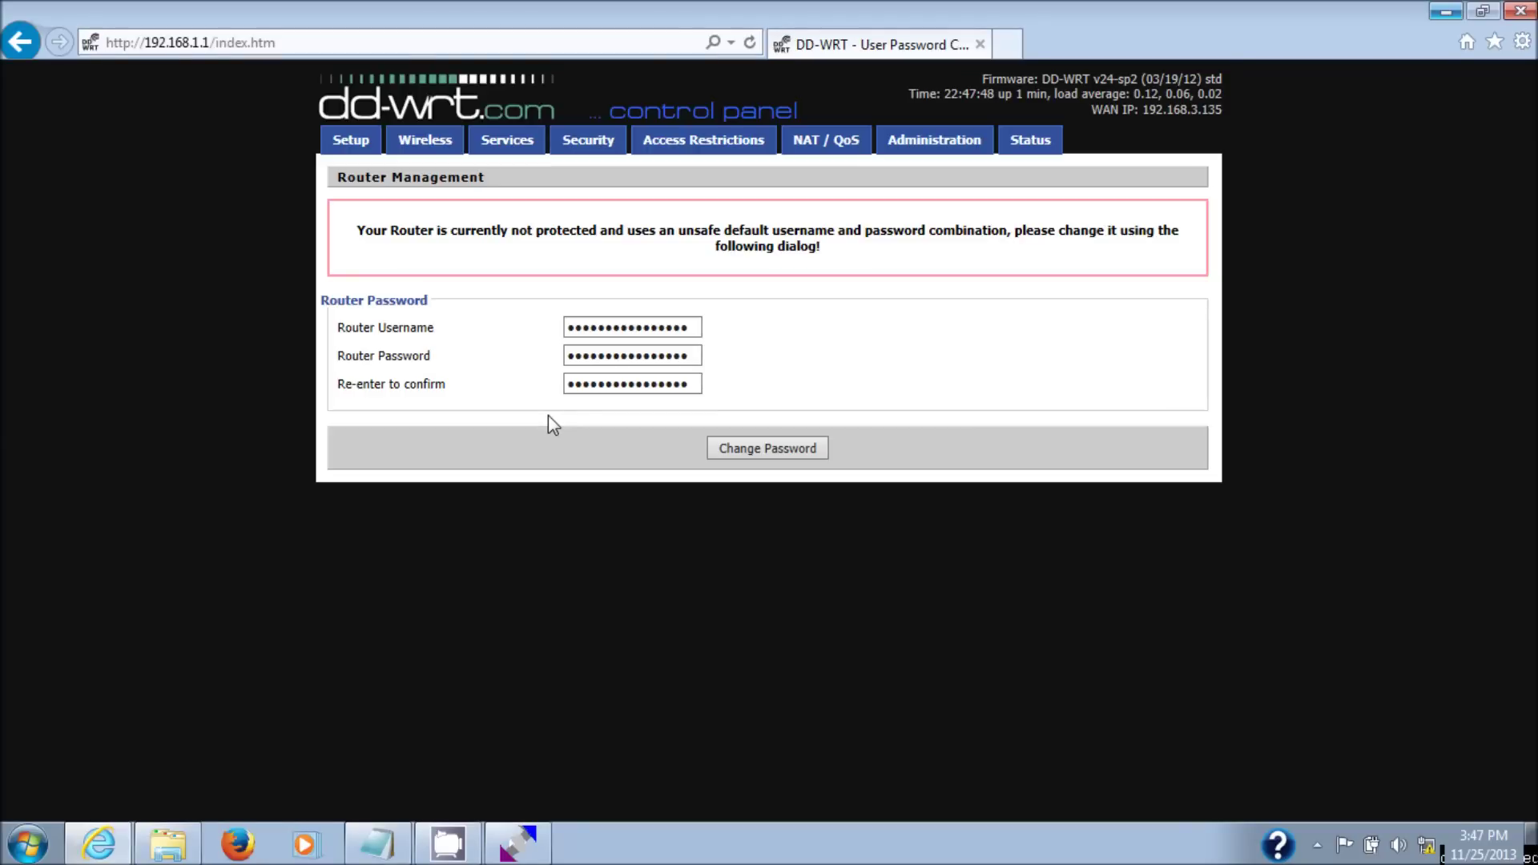
- Replace the default router login with a new username and a confirmed new password, then save
click(658, 333)
double_click(658, 330)
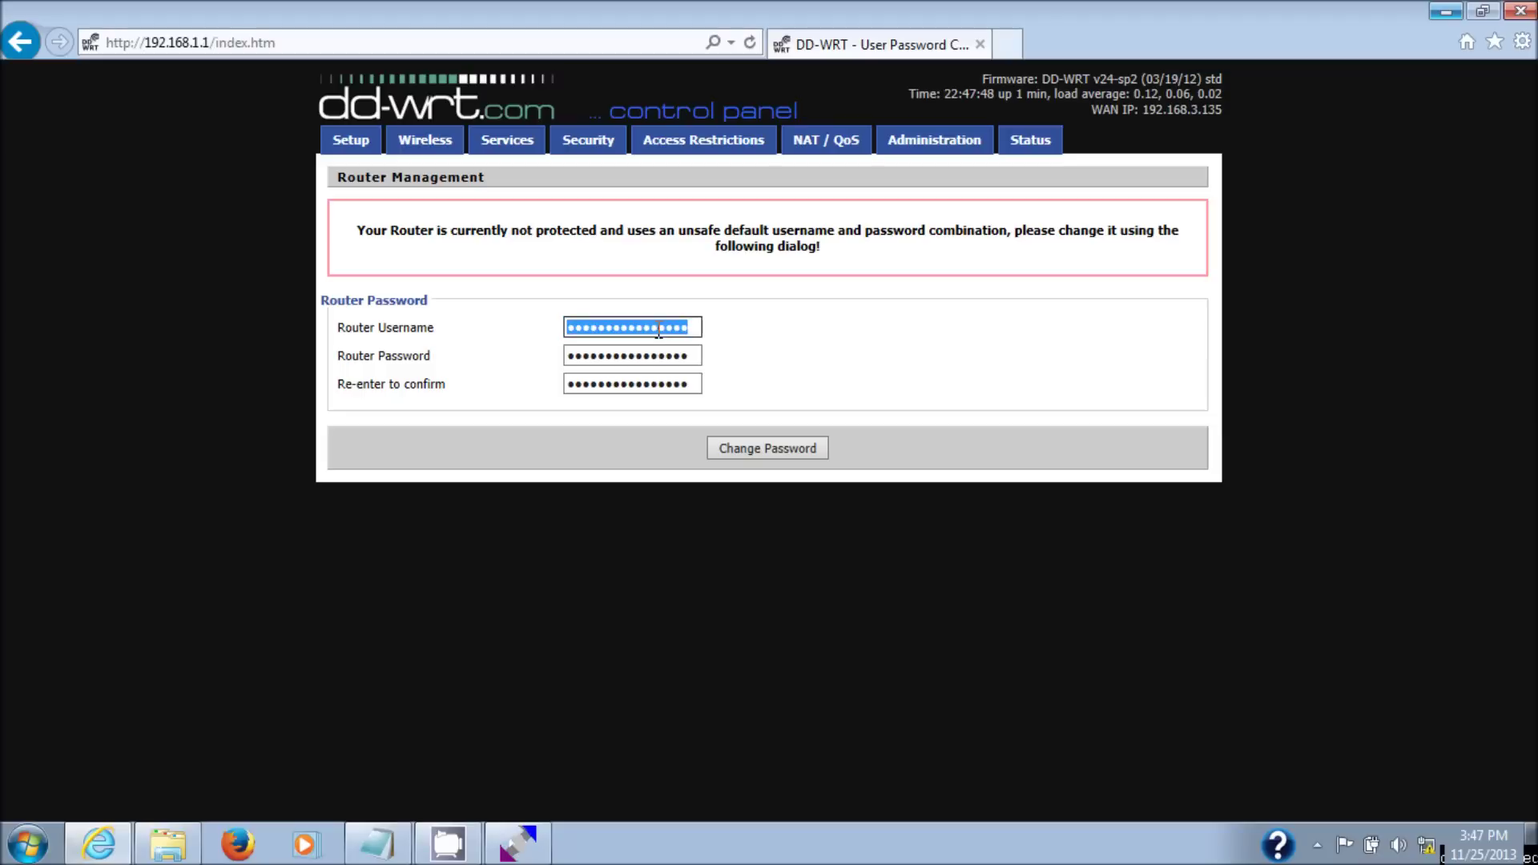
text(admin)
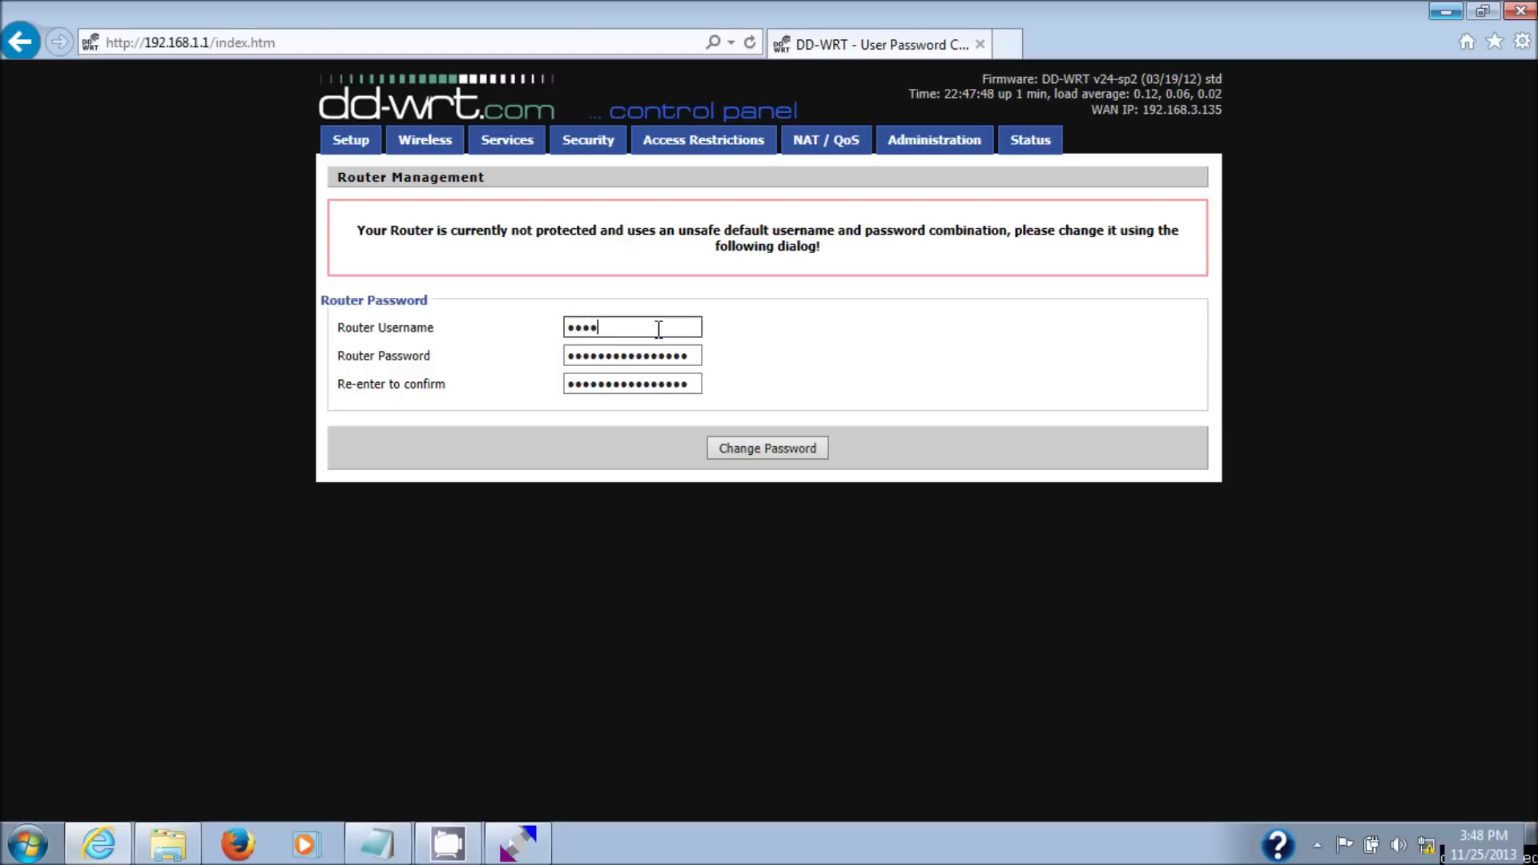
key(Tab)
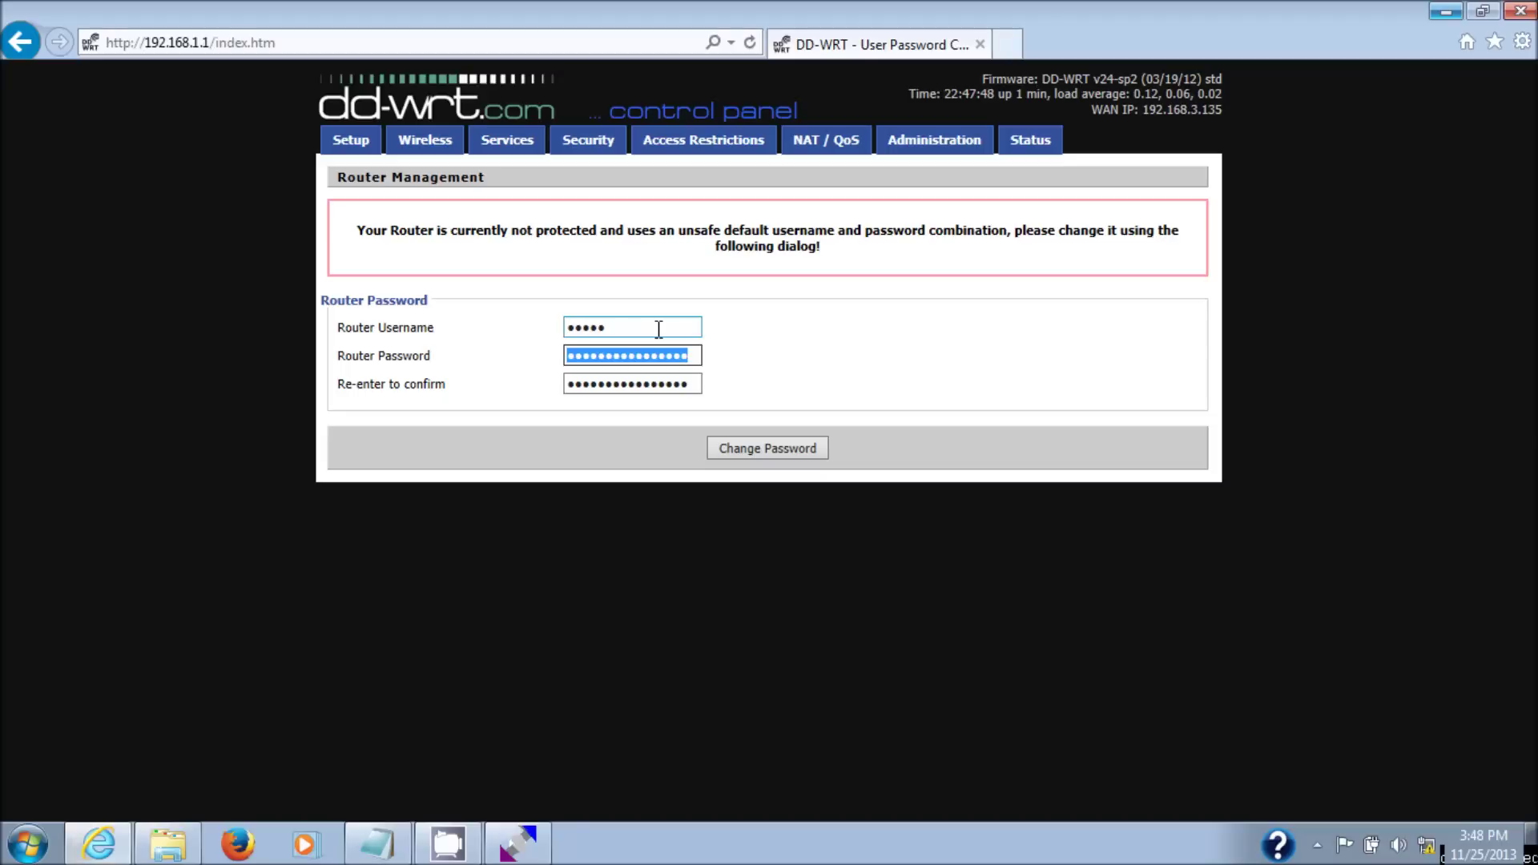
text(123456)
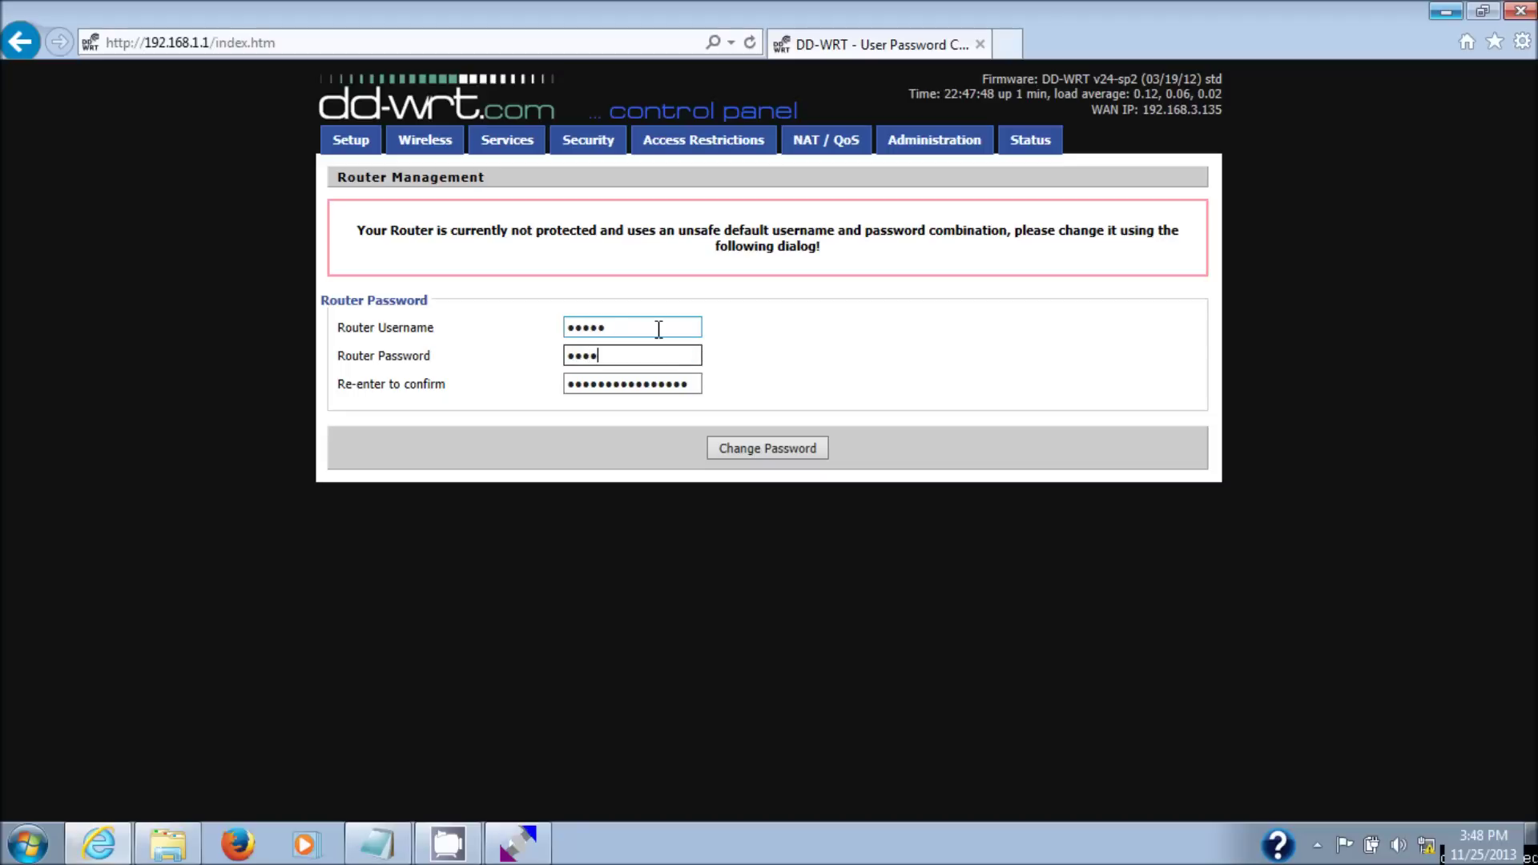
text(78)
key(Tab)
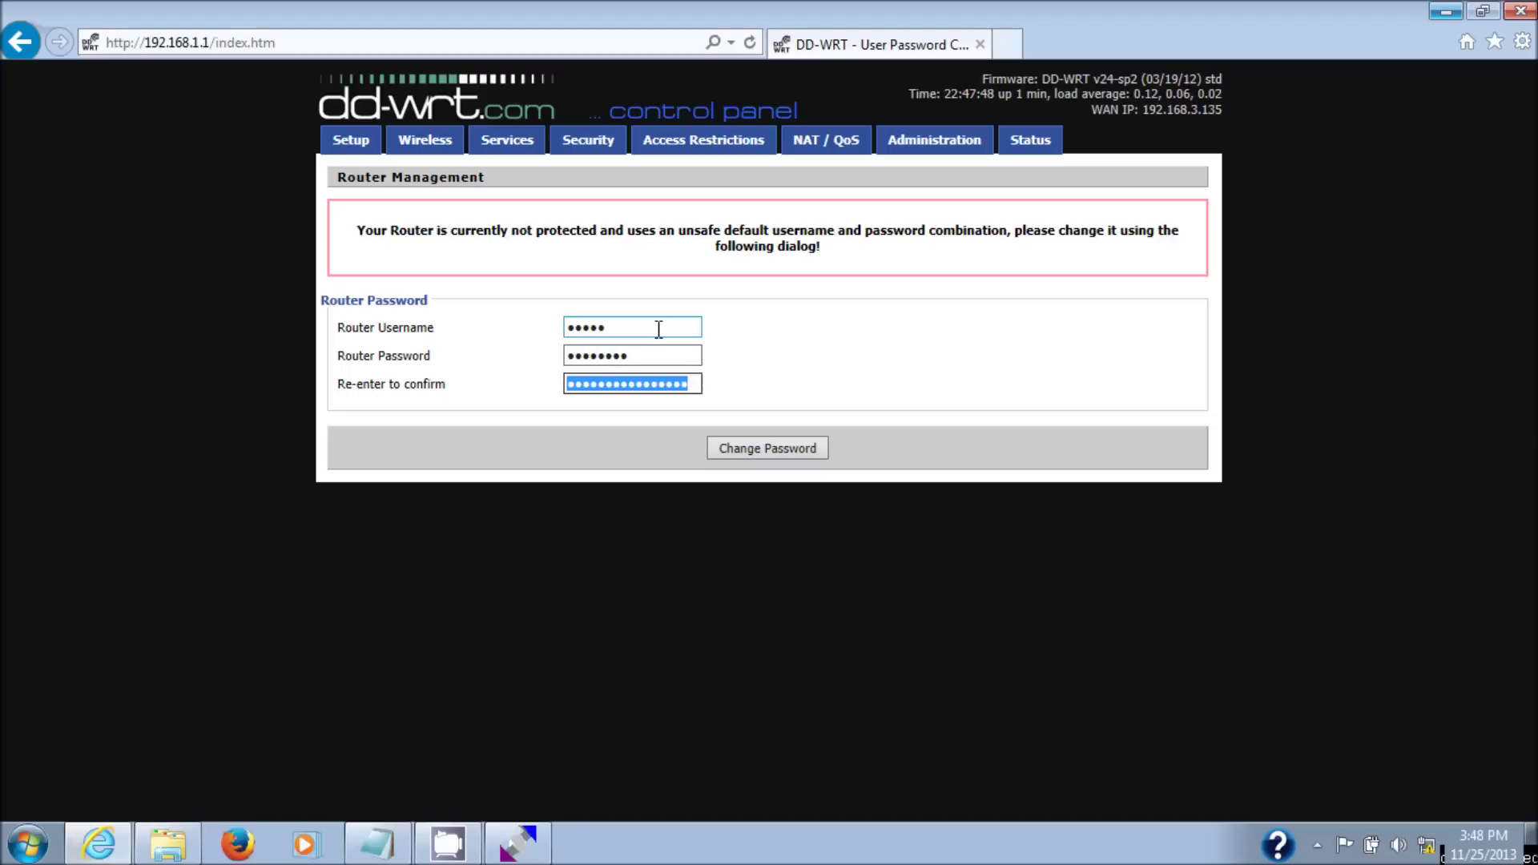
text(1234567)
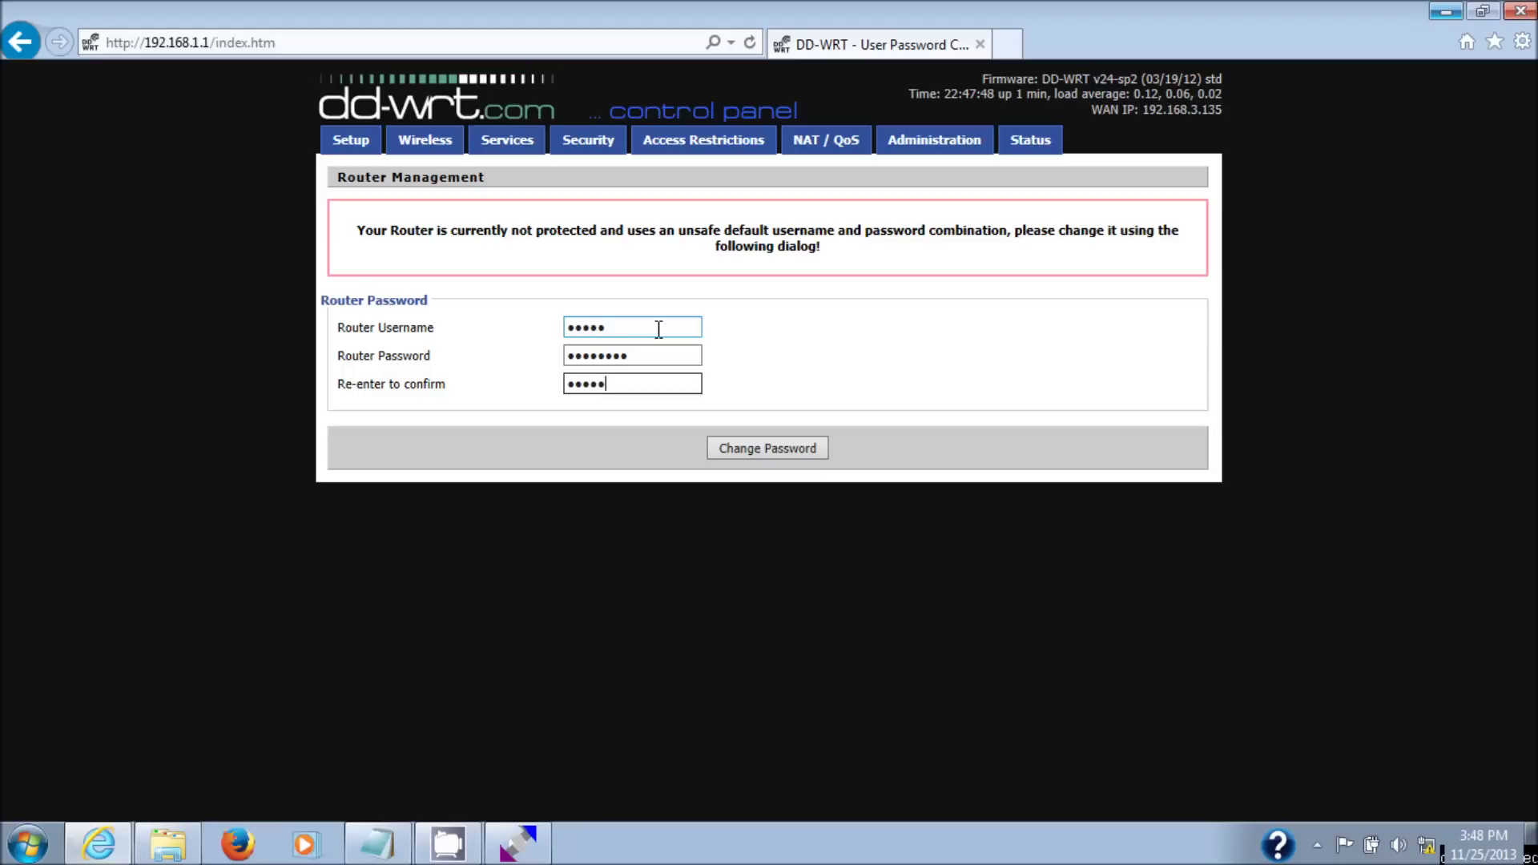
text(8)
click(765, 450)
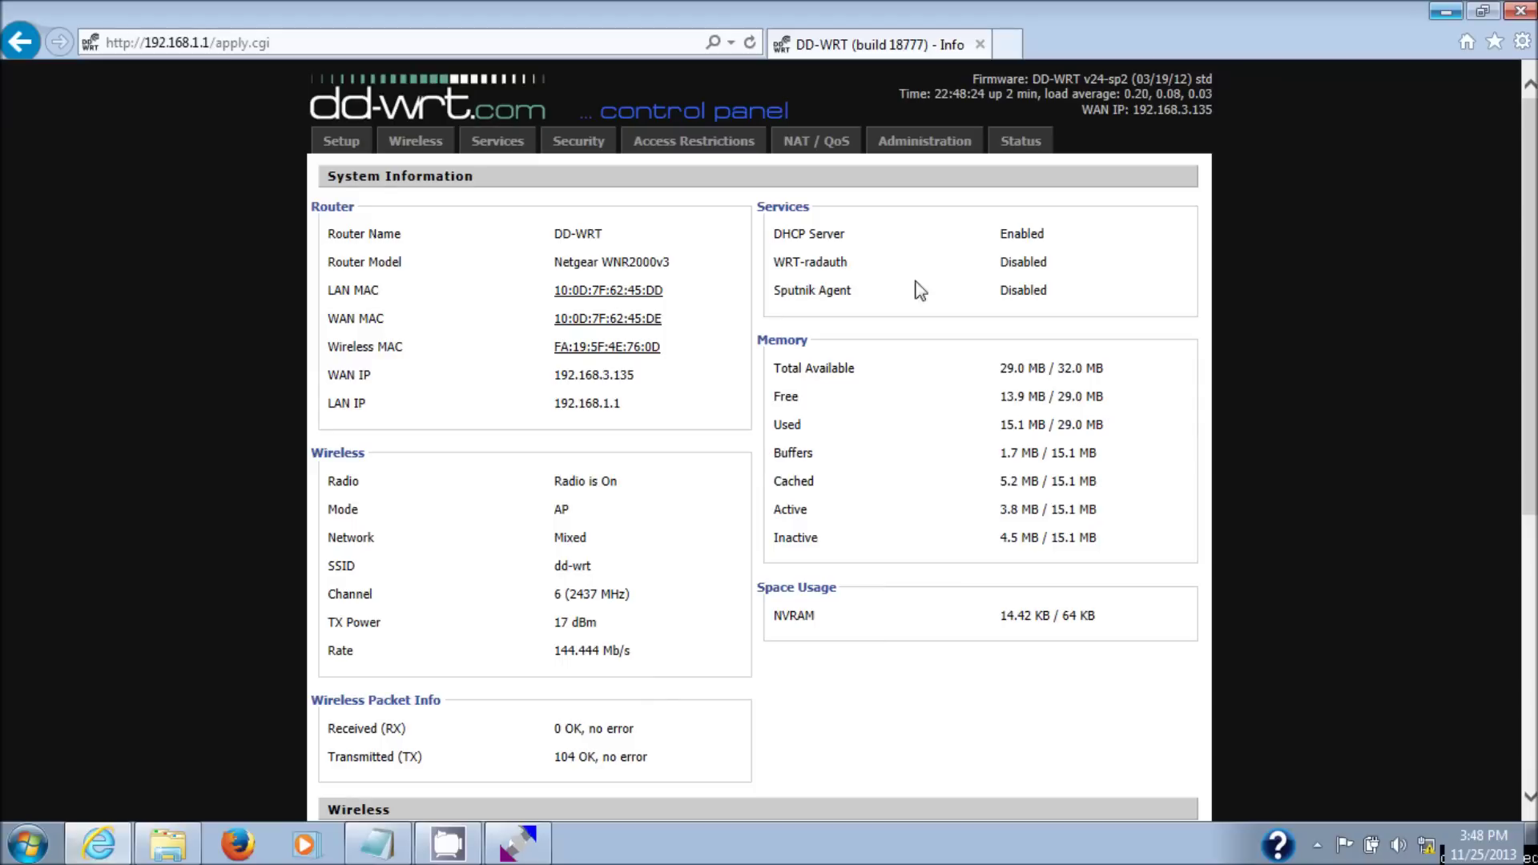
- Under Administration > Firmware Upgrade, select wnr2000v3-webflash.bin from the DD WRT2000V3 folder
click(925, 147)
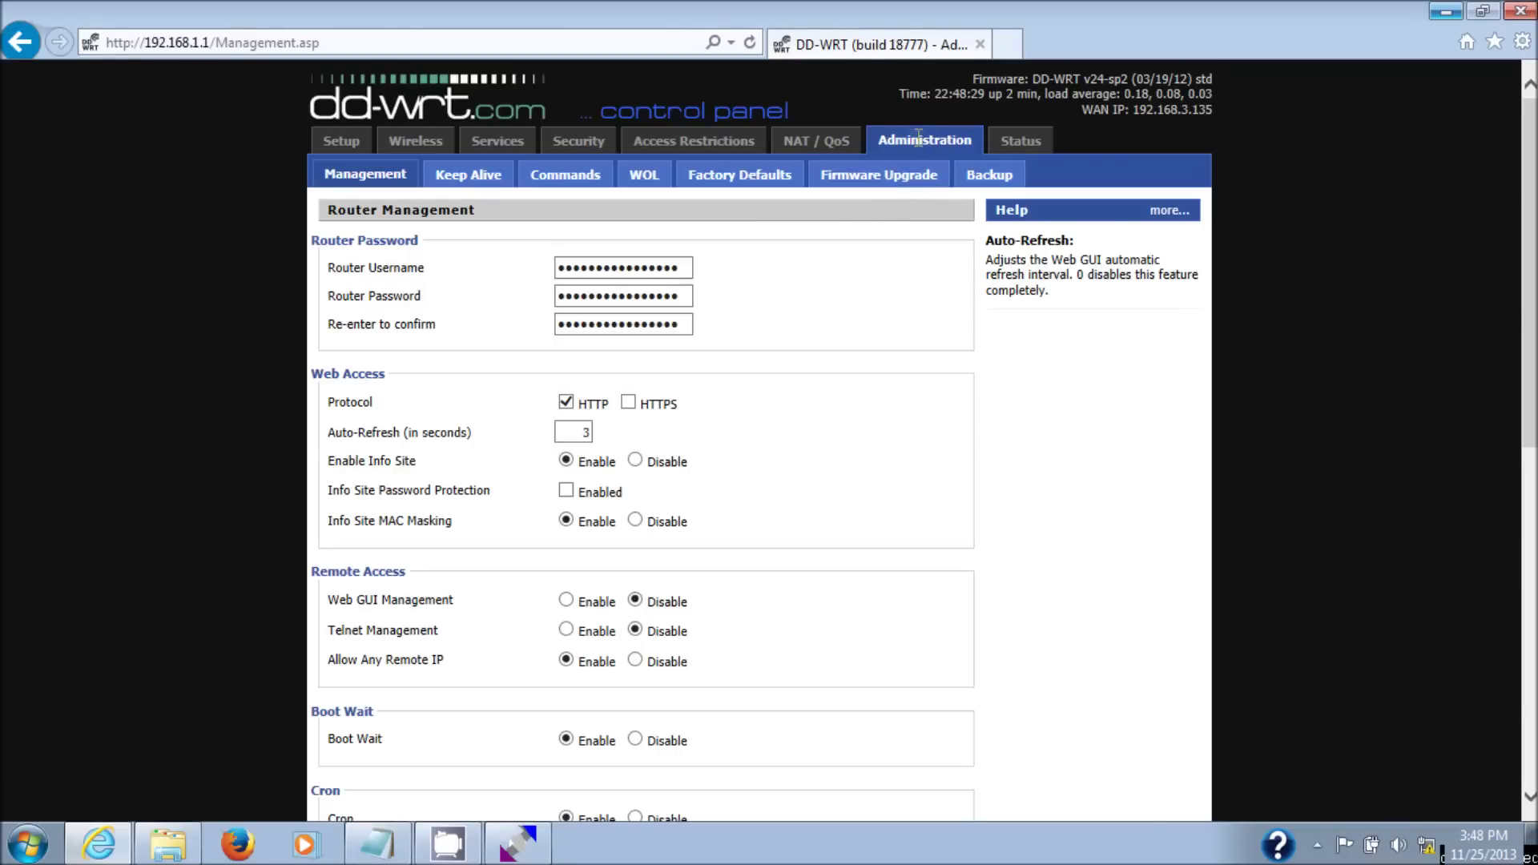
click(892, 177)
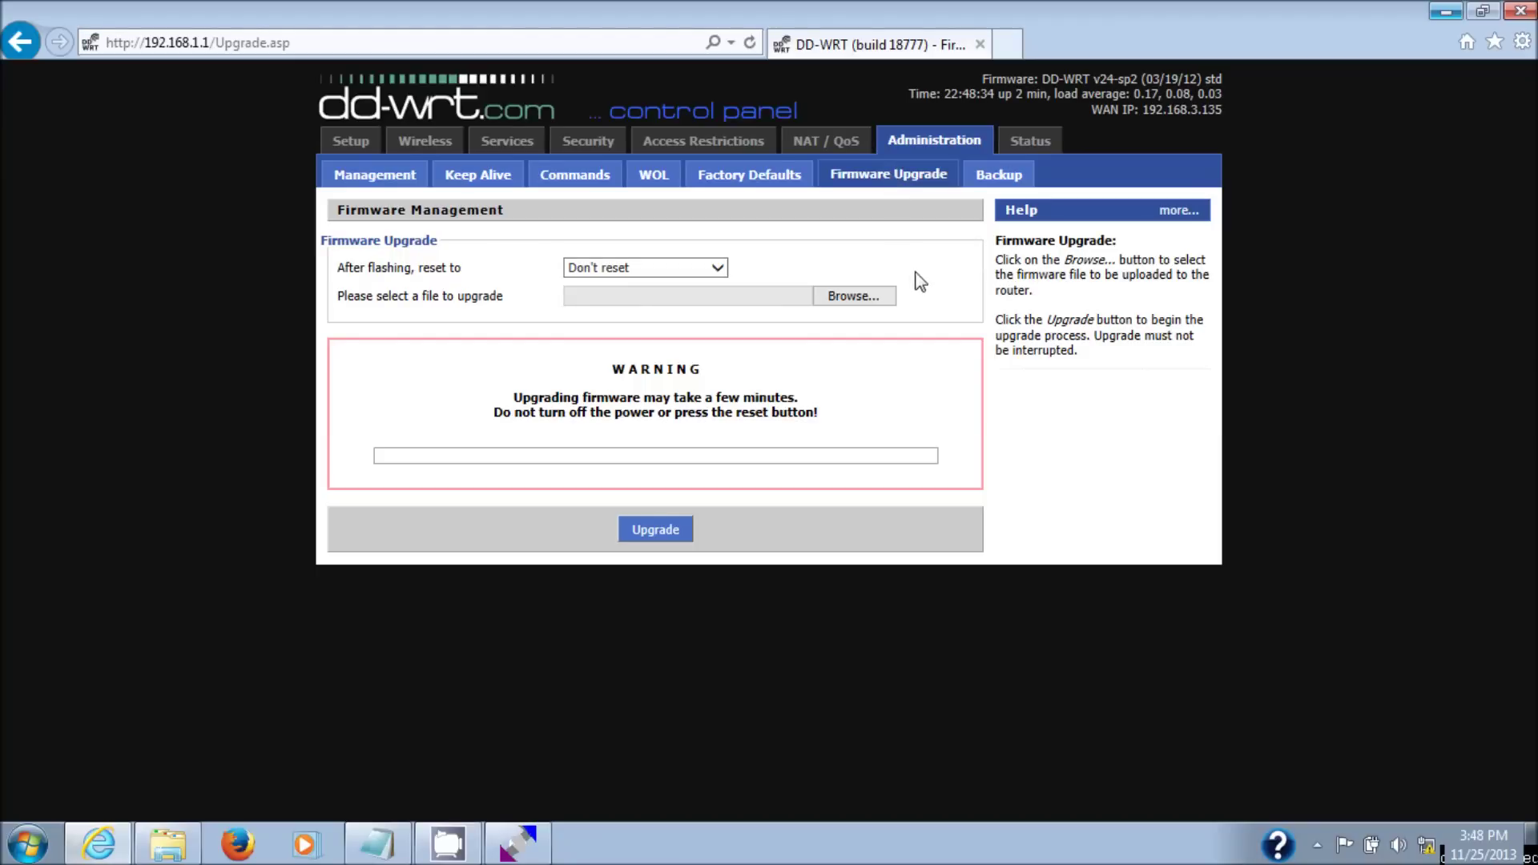
click(866, 298)
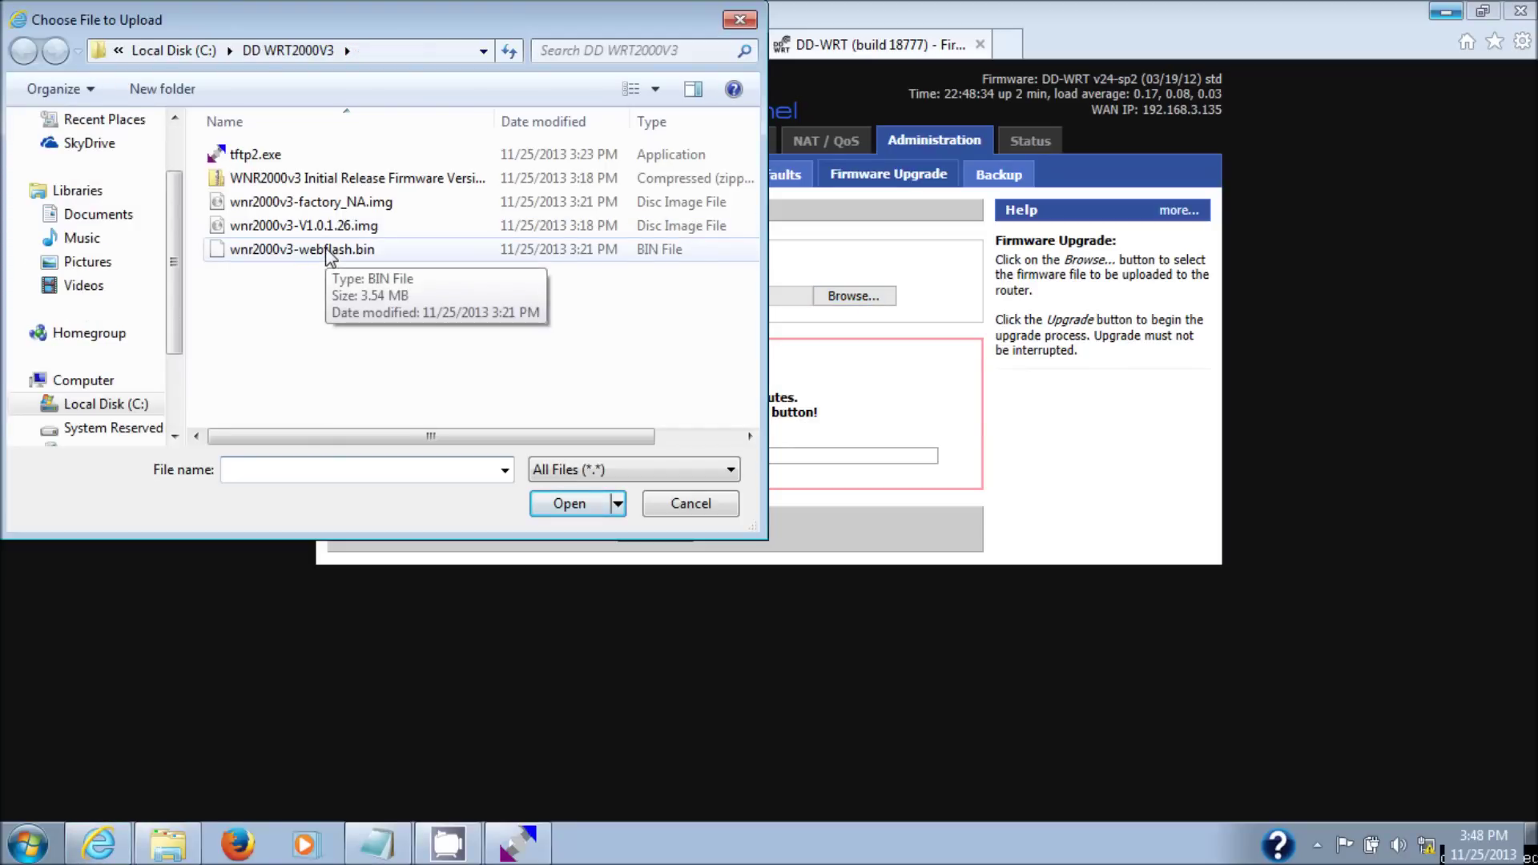
click(303, 255)
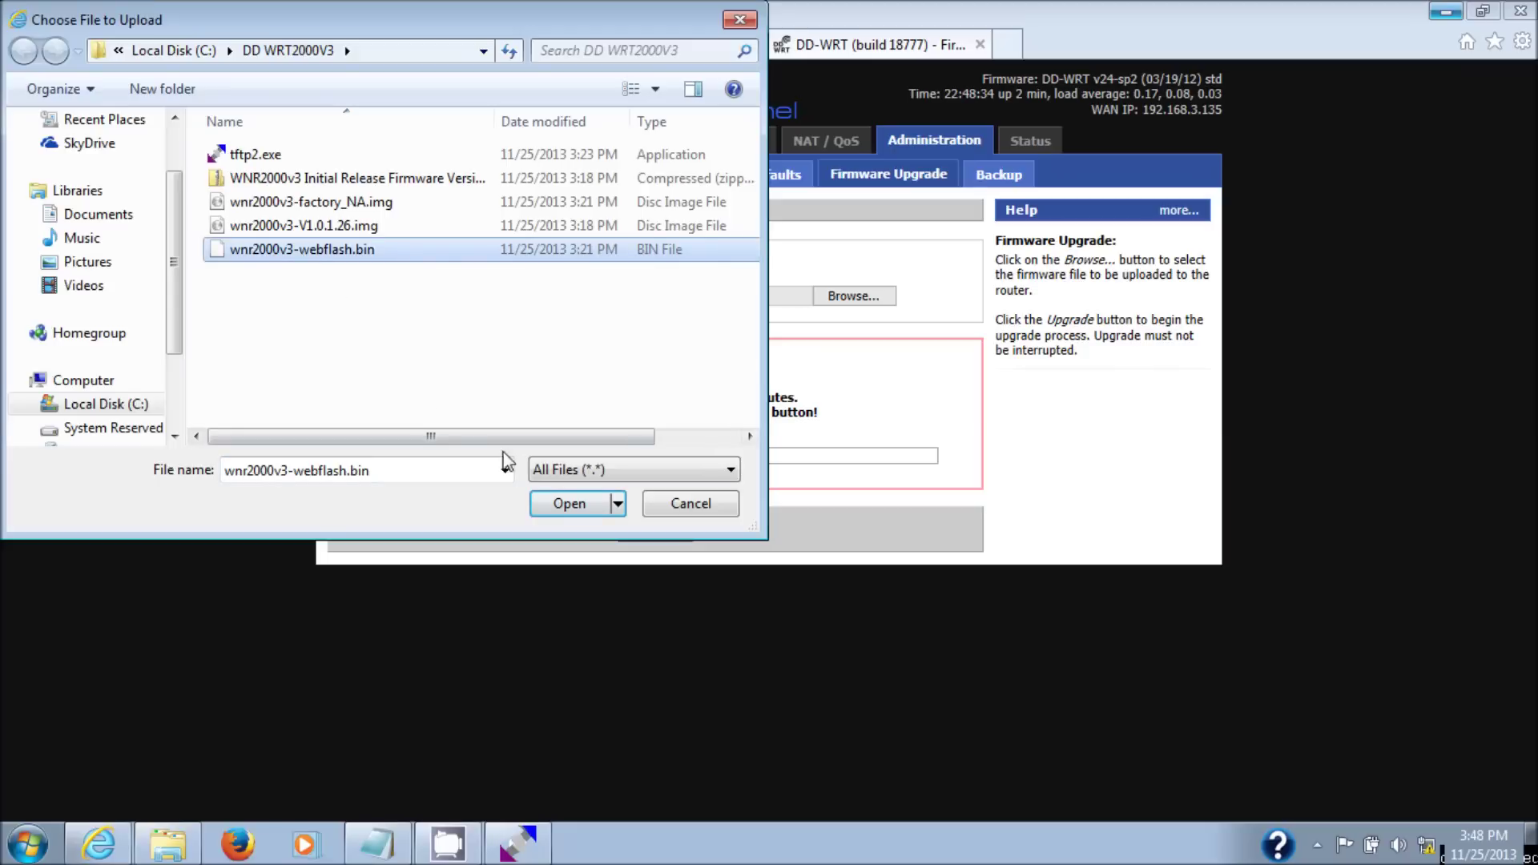
click(567, 504)
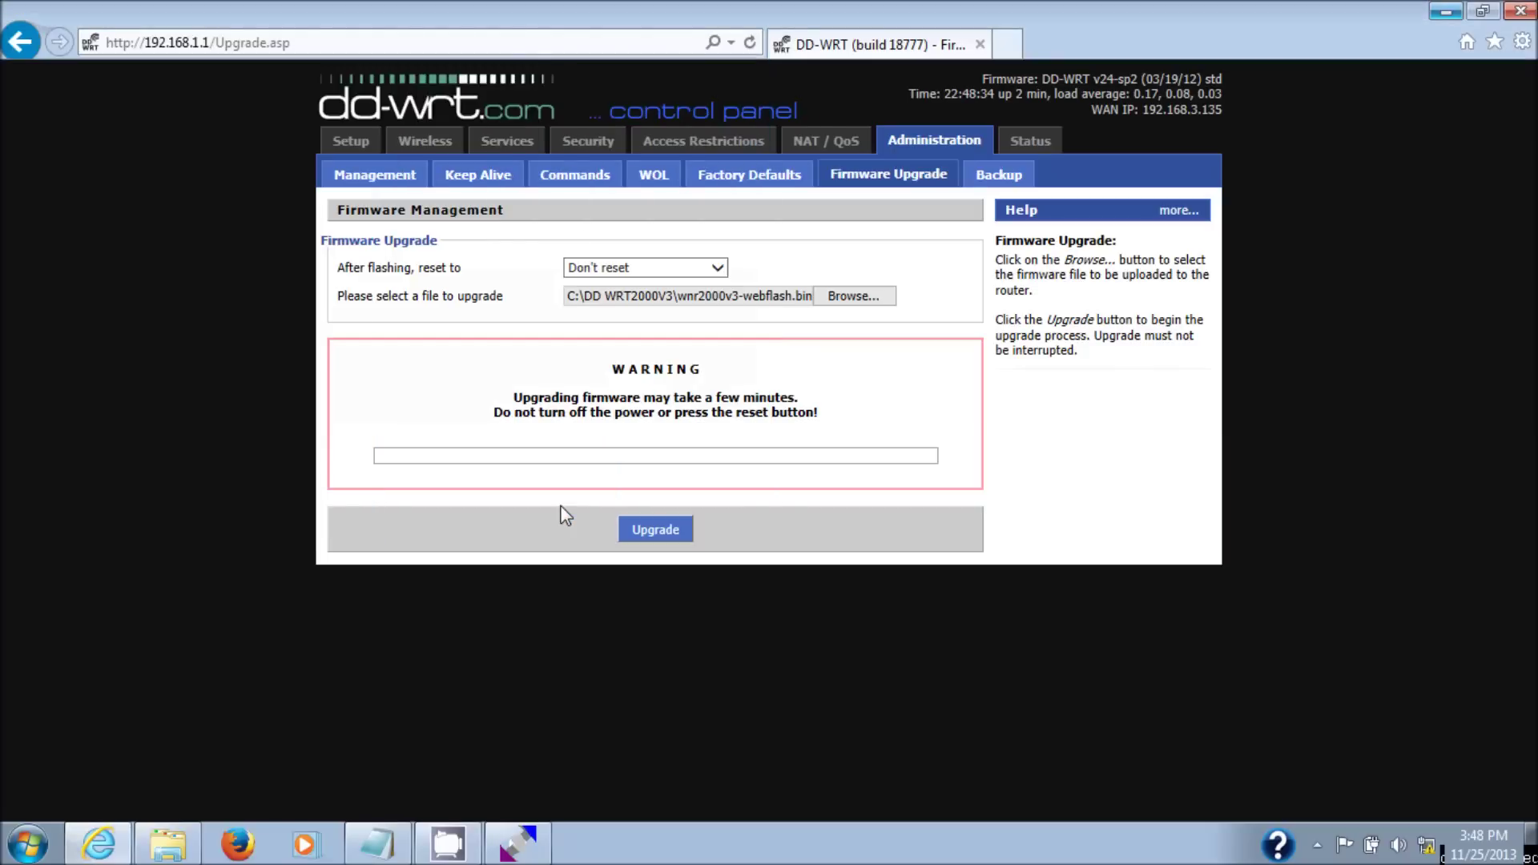
- Flash wnr2000v3-webflash.bin and wait for the reboot to reach Basic Setup showing build 18777
click(647, 530)
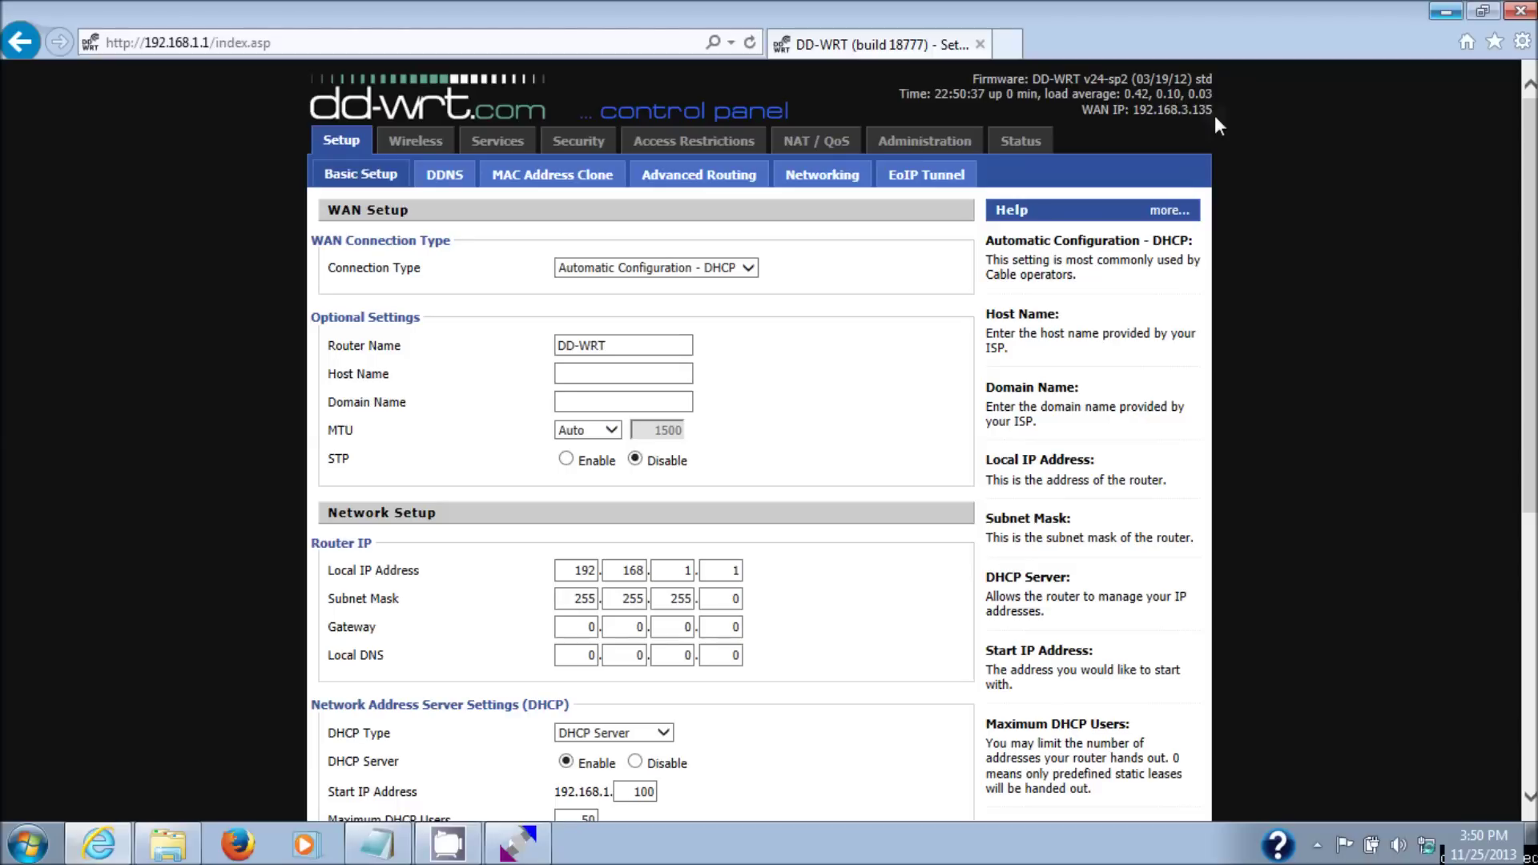
- View the About DD-WRT window confirming v24-sp2 SVN revision 18777, then close it
click(1112, 95)
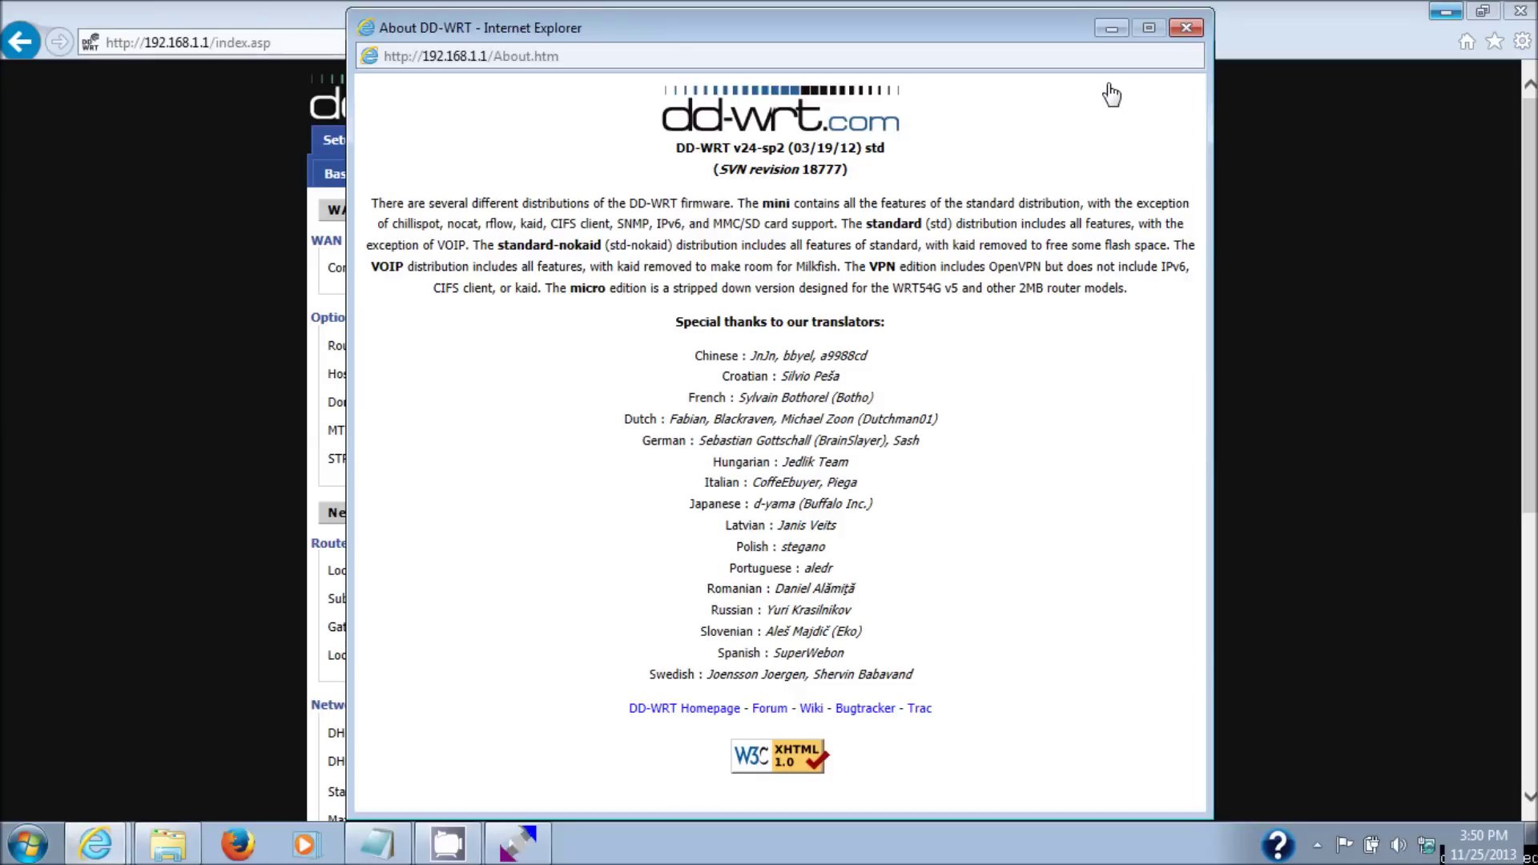
click(1185, 28)
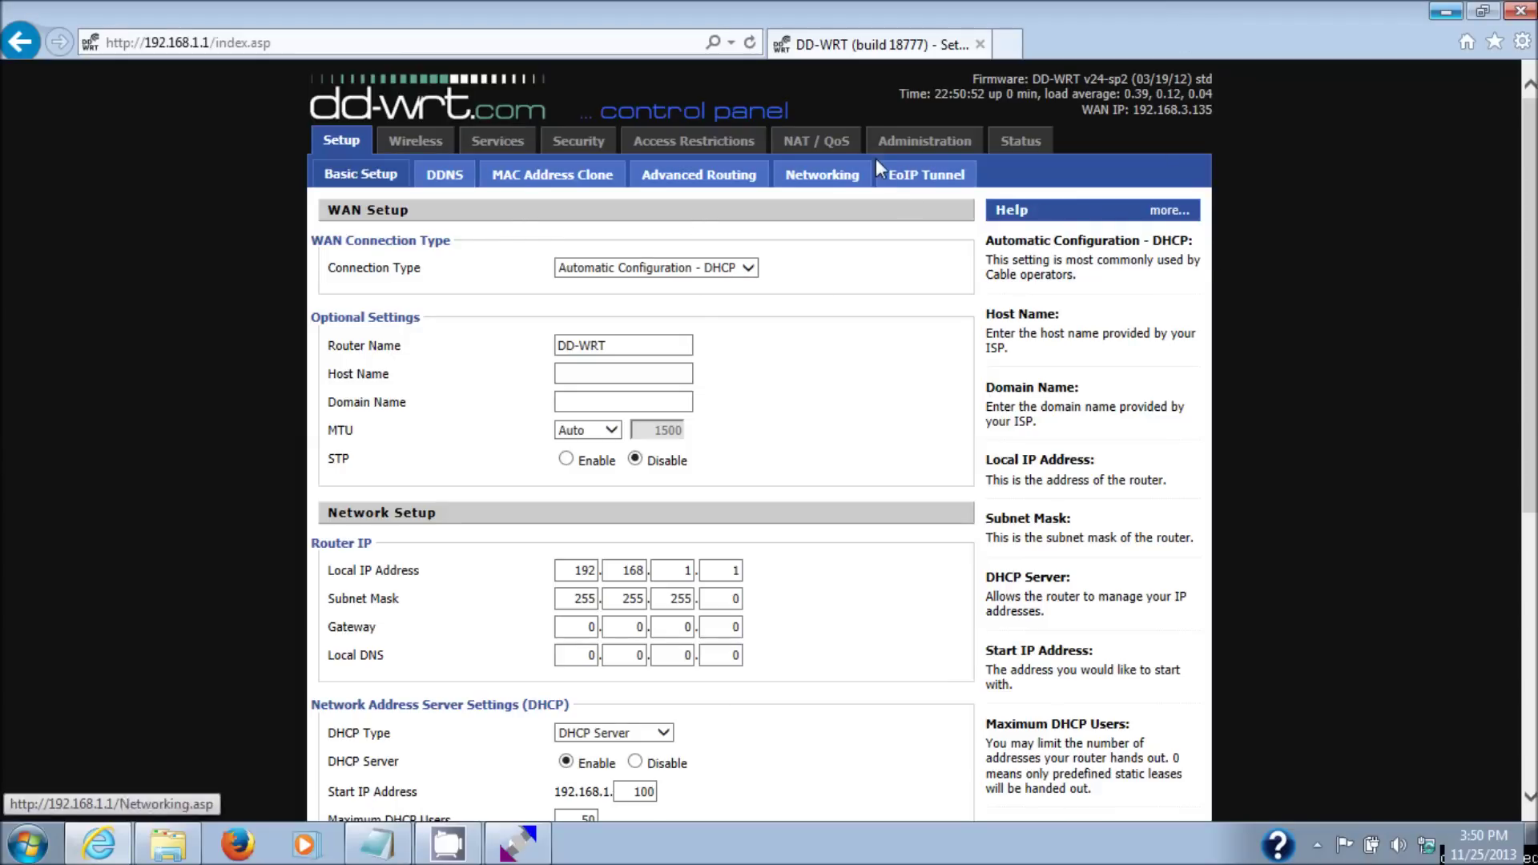
- On the Status Router page, highlight the model WNR2000v3 and the build number 18777
click(1019, 142)
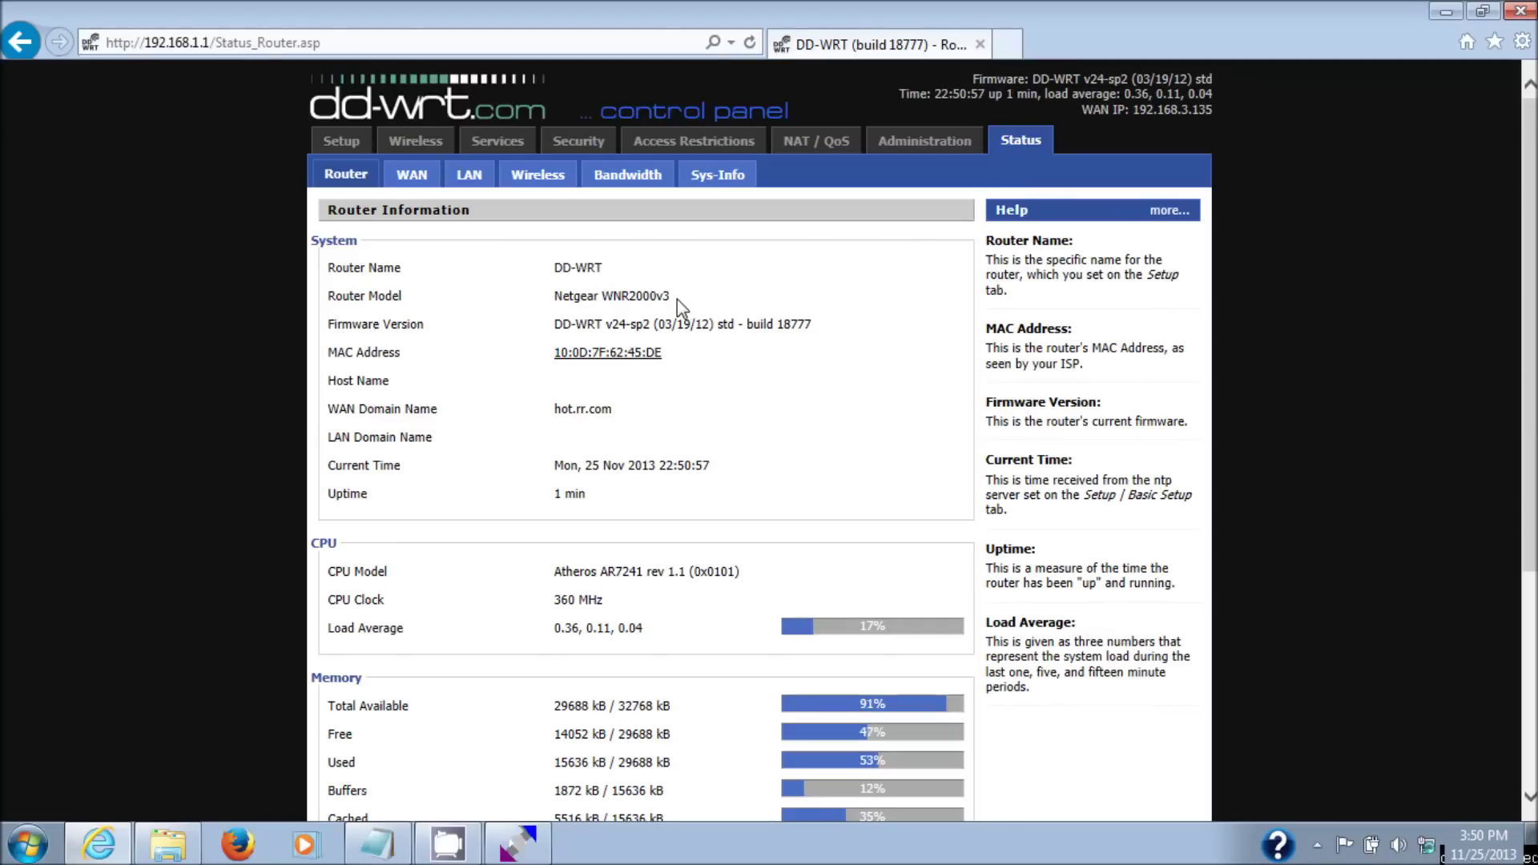
drag(676, 300, 603, 298)
click(782, 318)
double_click(782, 318)
click(875, 240)
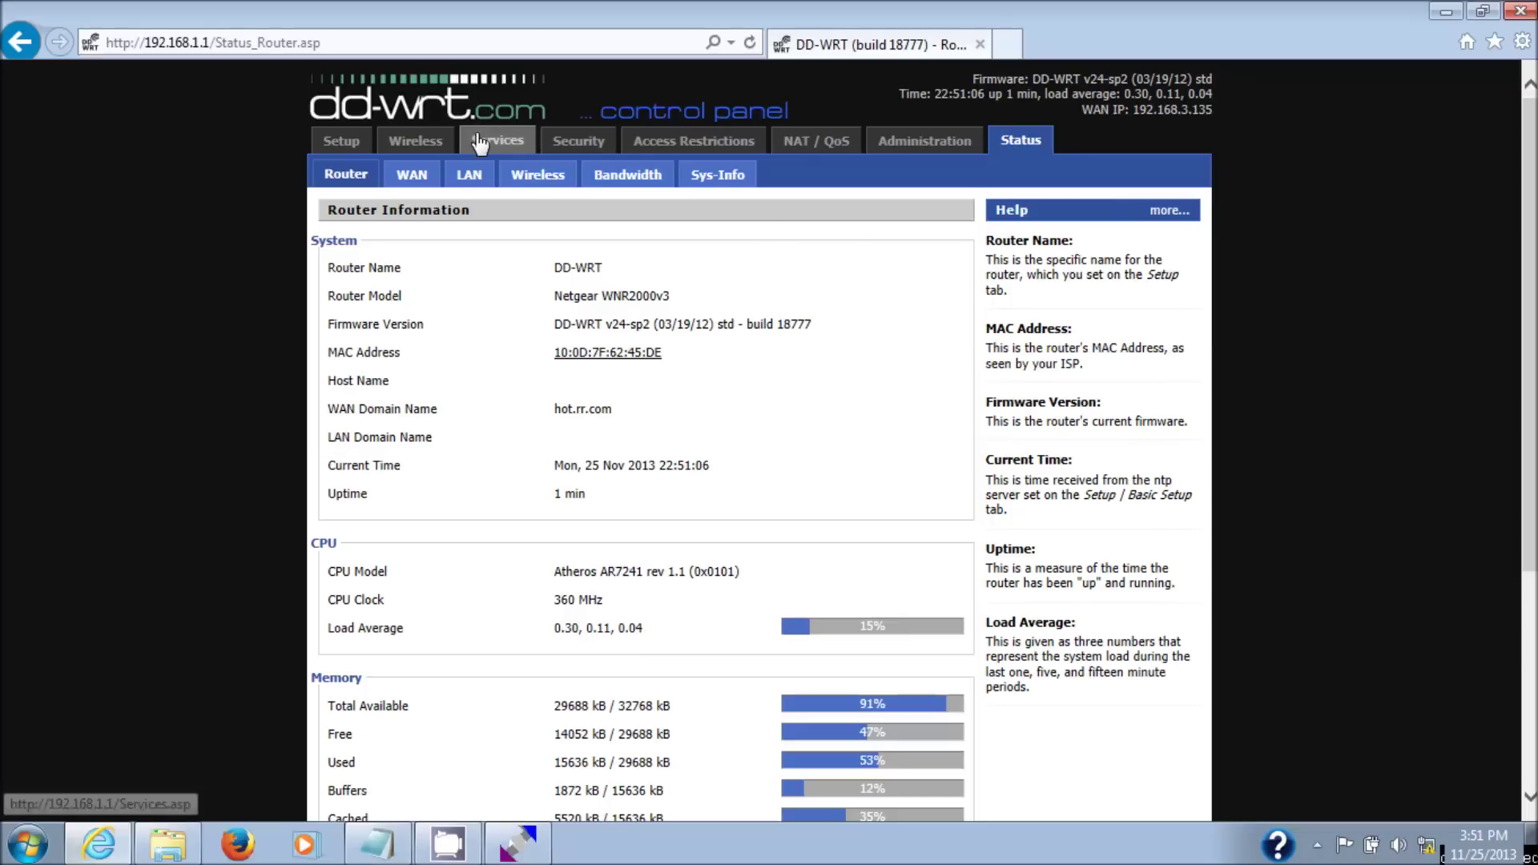
- Open the Sys-Info page and scroll through the system information
click(726, 182)
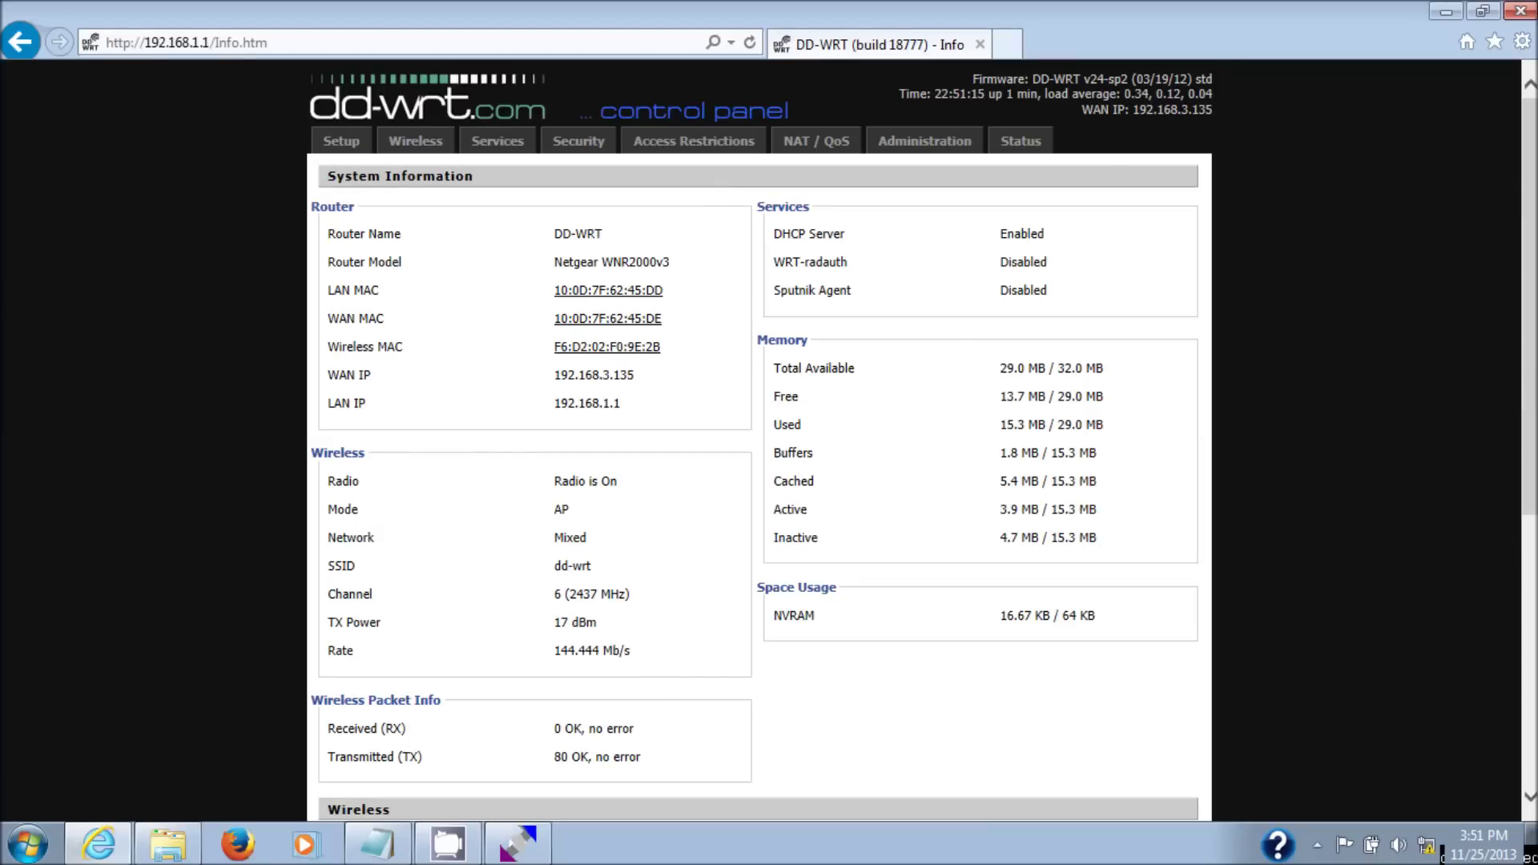
scroll(1528, 505, down, 3)
drag(1528, 505, 1524, 418)
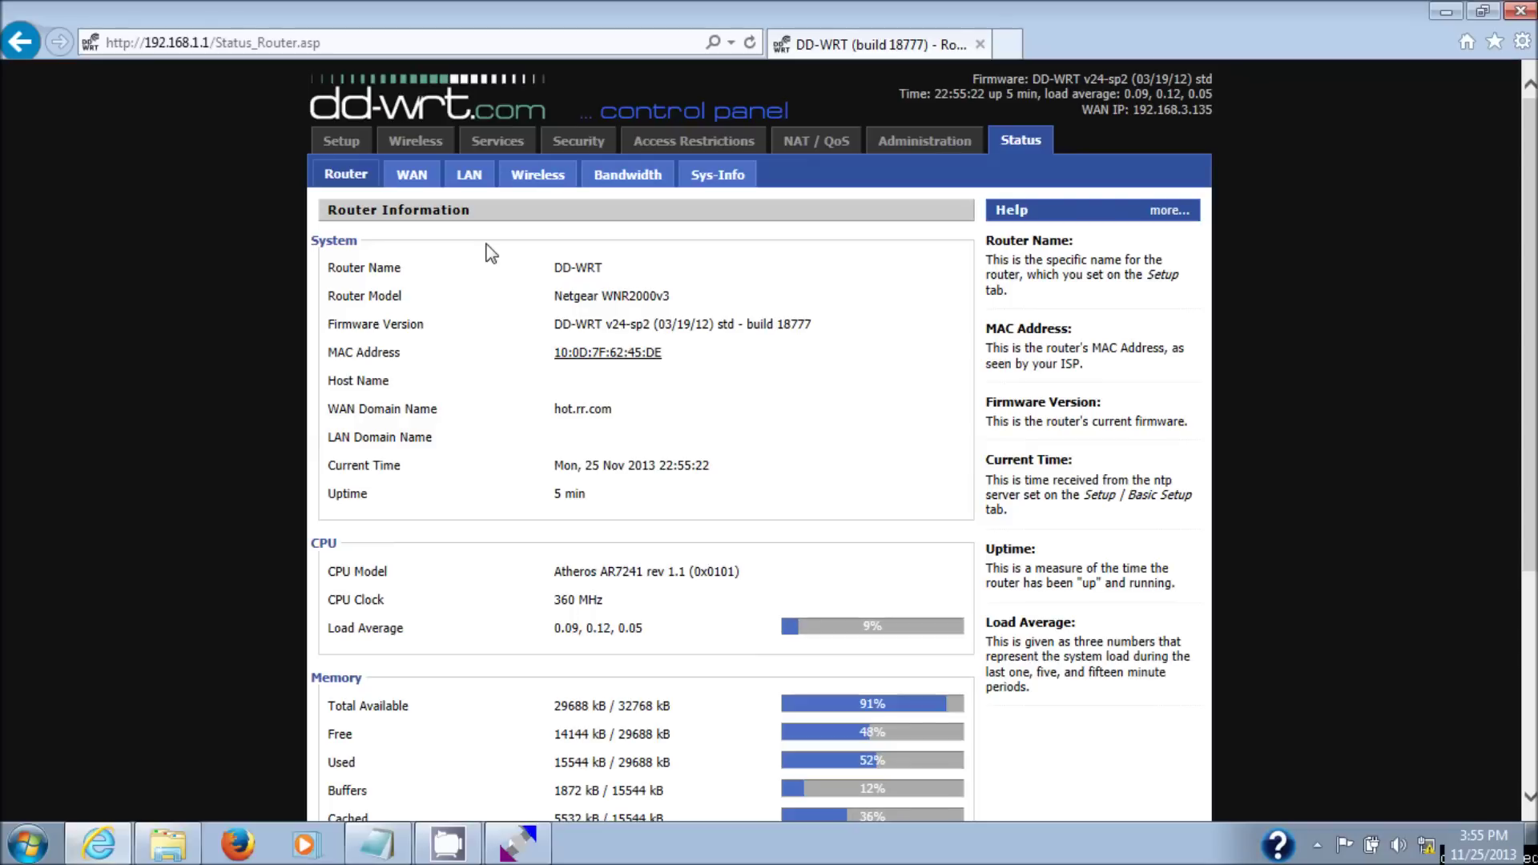
- Enable the Wireless Network Connection adapter from the Network and Sharing Center adapter list
right_click(1426, 846)
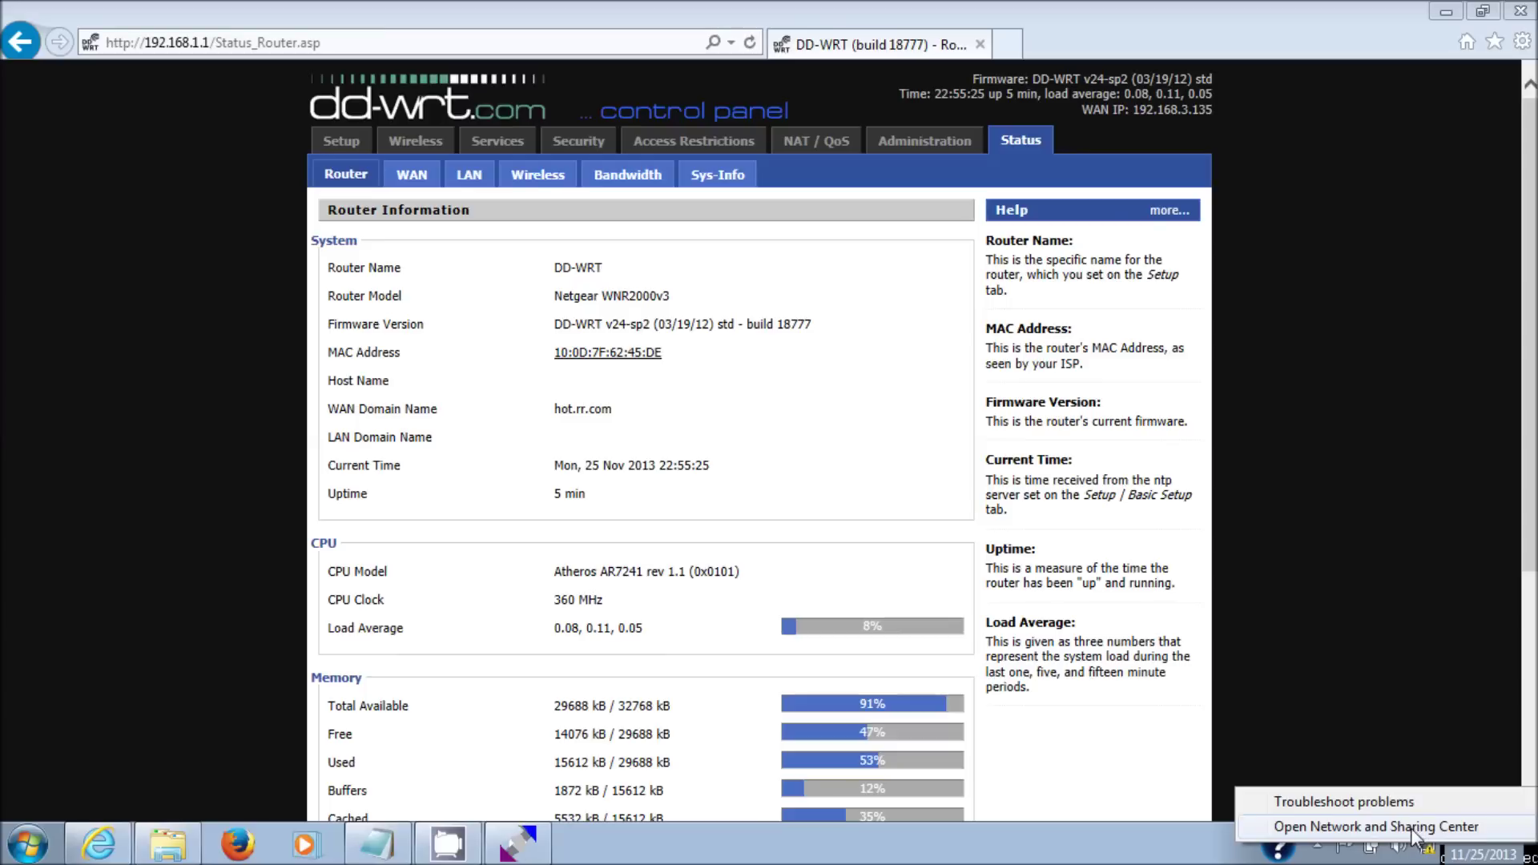
click(1410, 826)
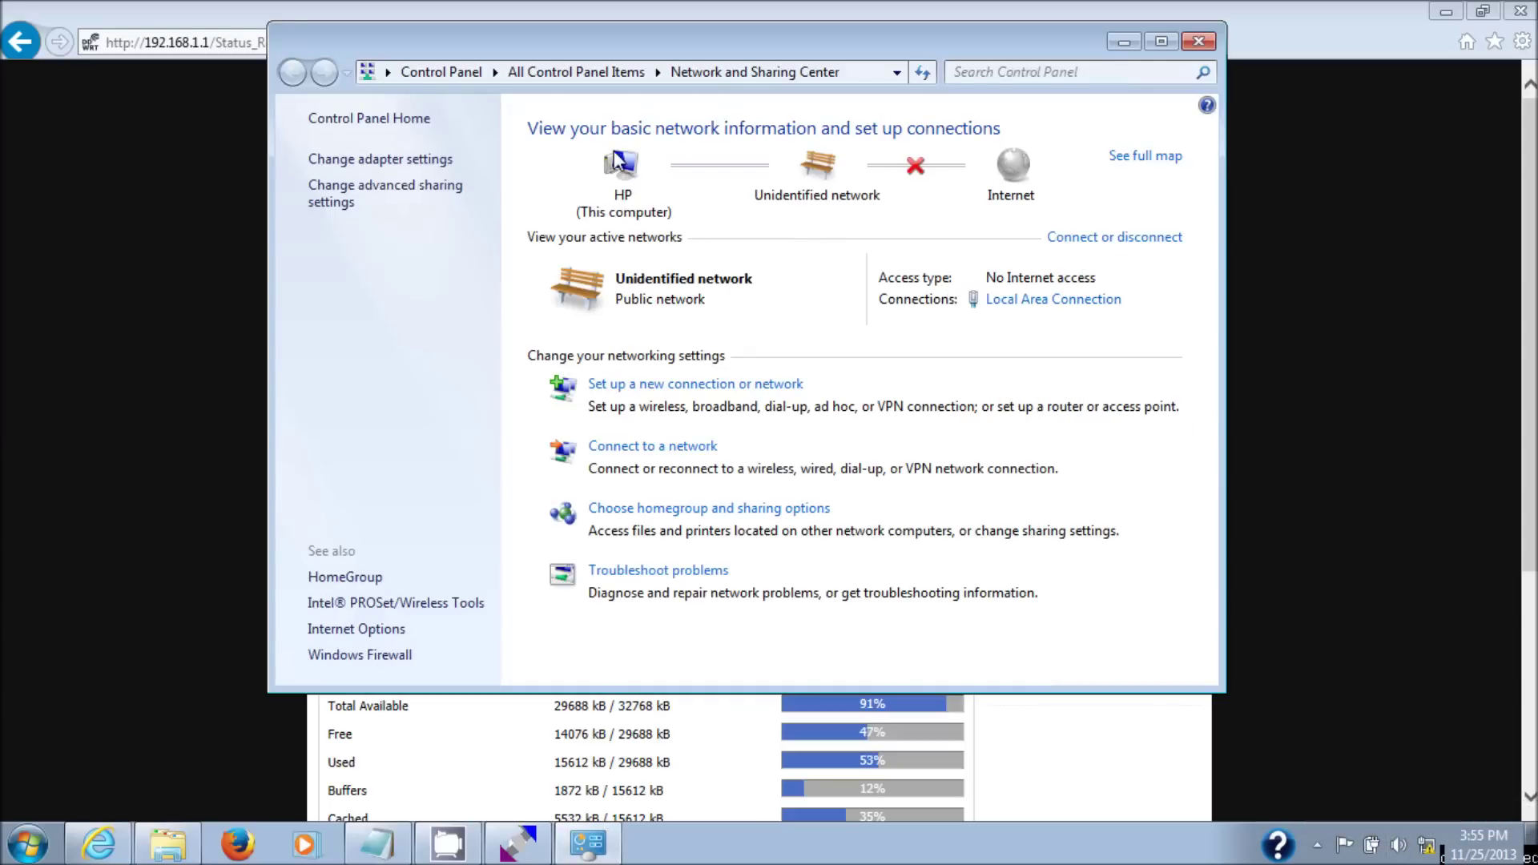
click(375, 161)
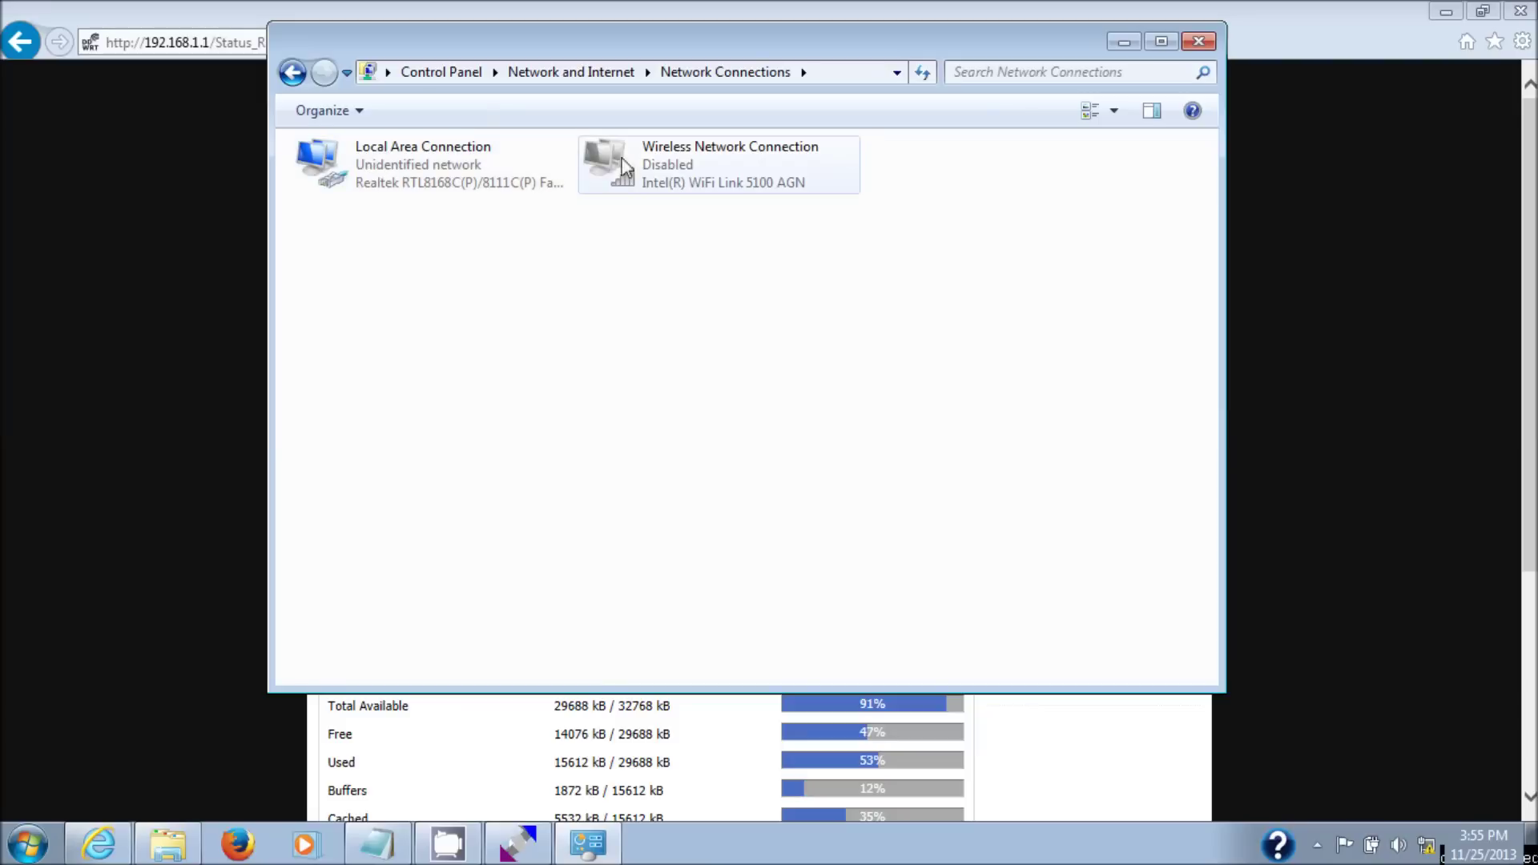
right_click(641, 164)
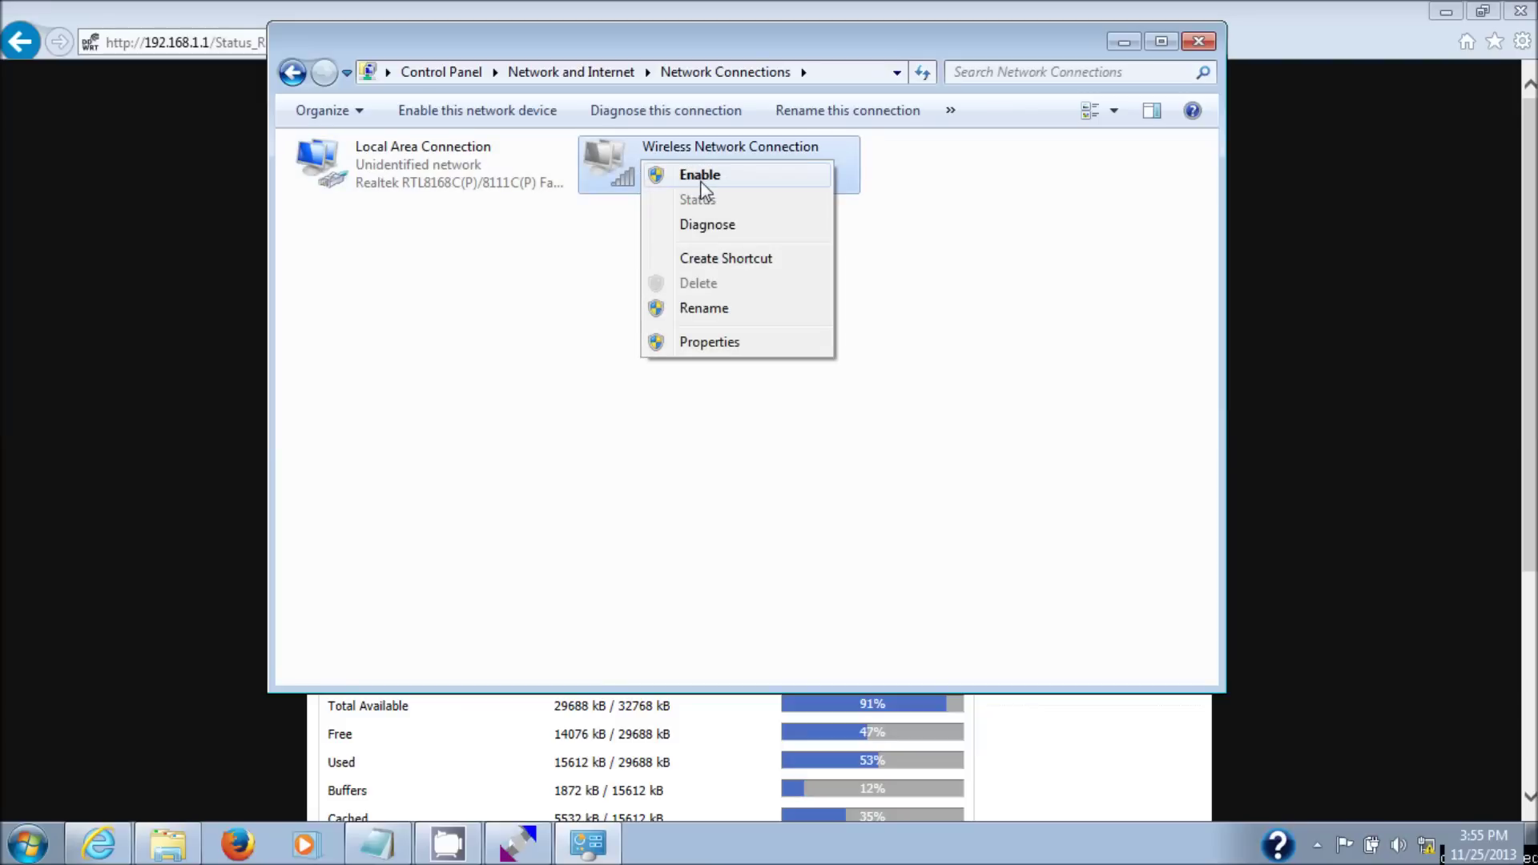
click(700, 177)
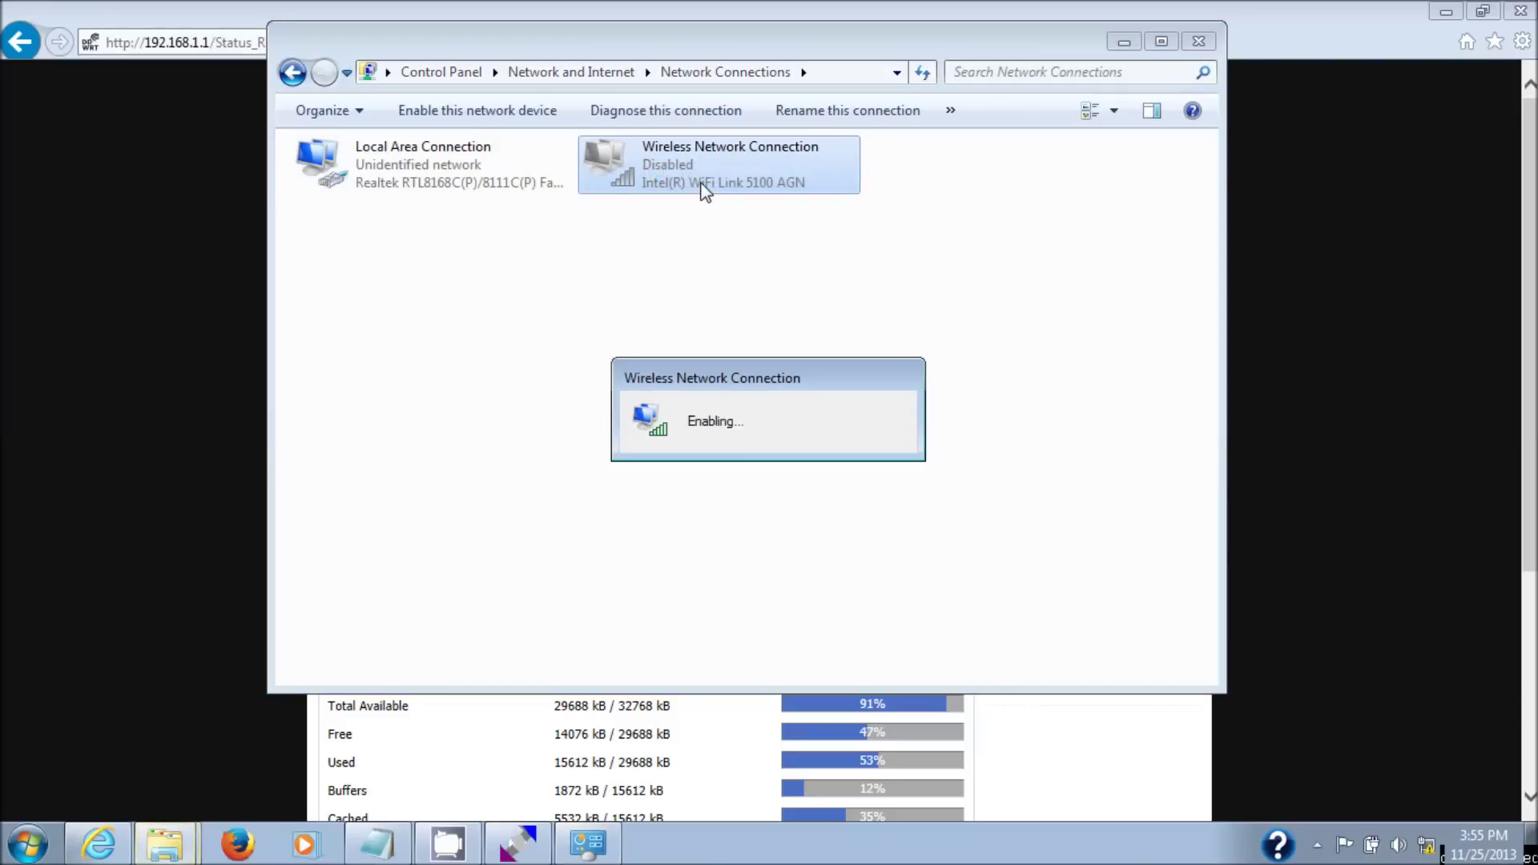
right_click(483, 165)
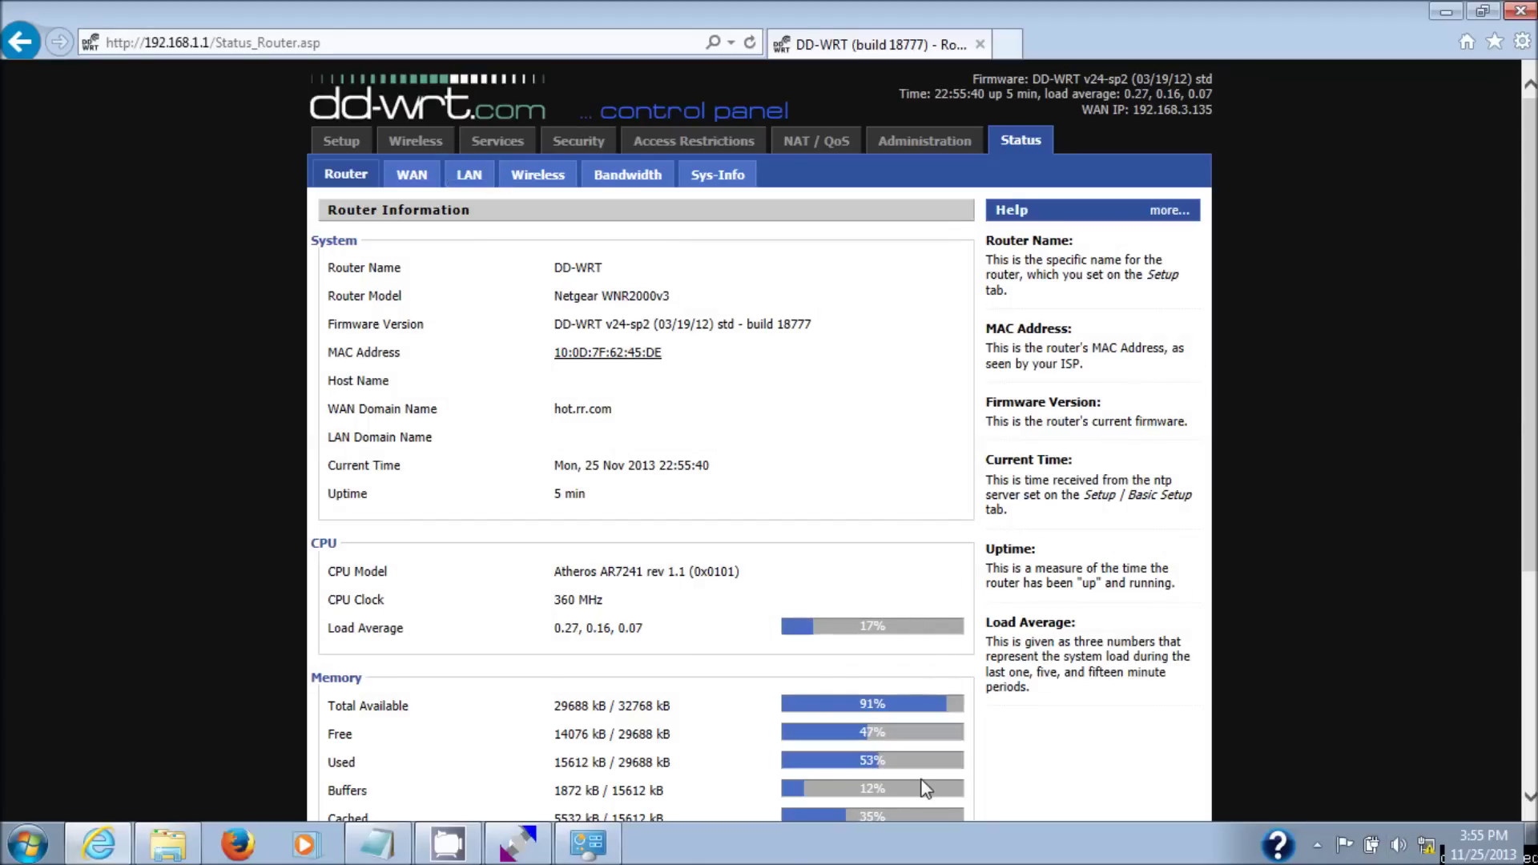
click(599, 846)
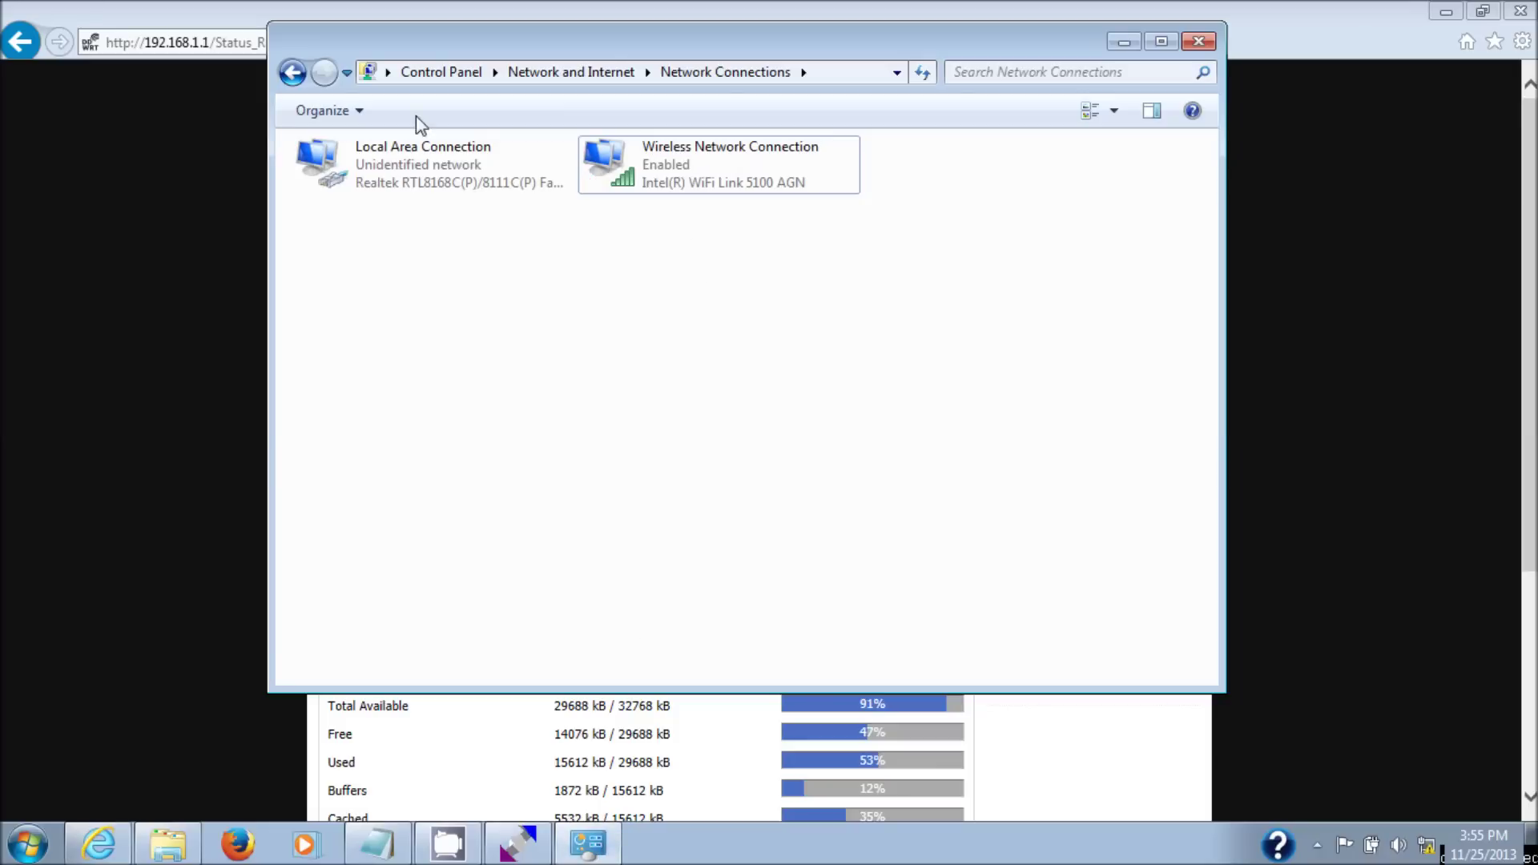
- Switch Local Area Connection's IPv4 to obtain both IP and DNS server addresses automatically
click(410, 158)
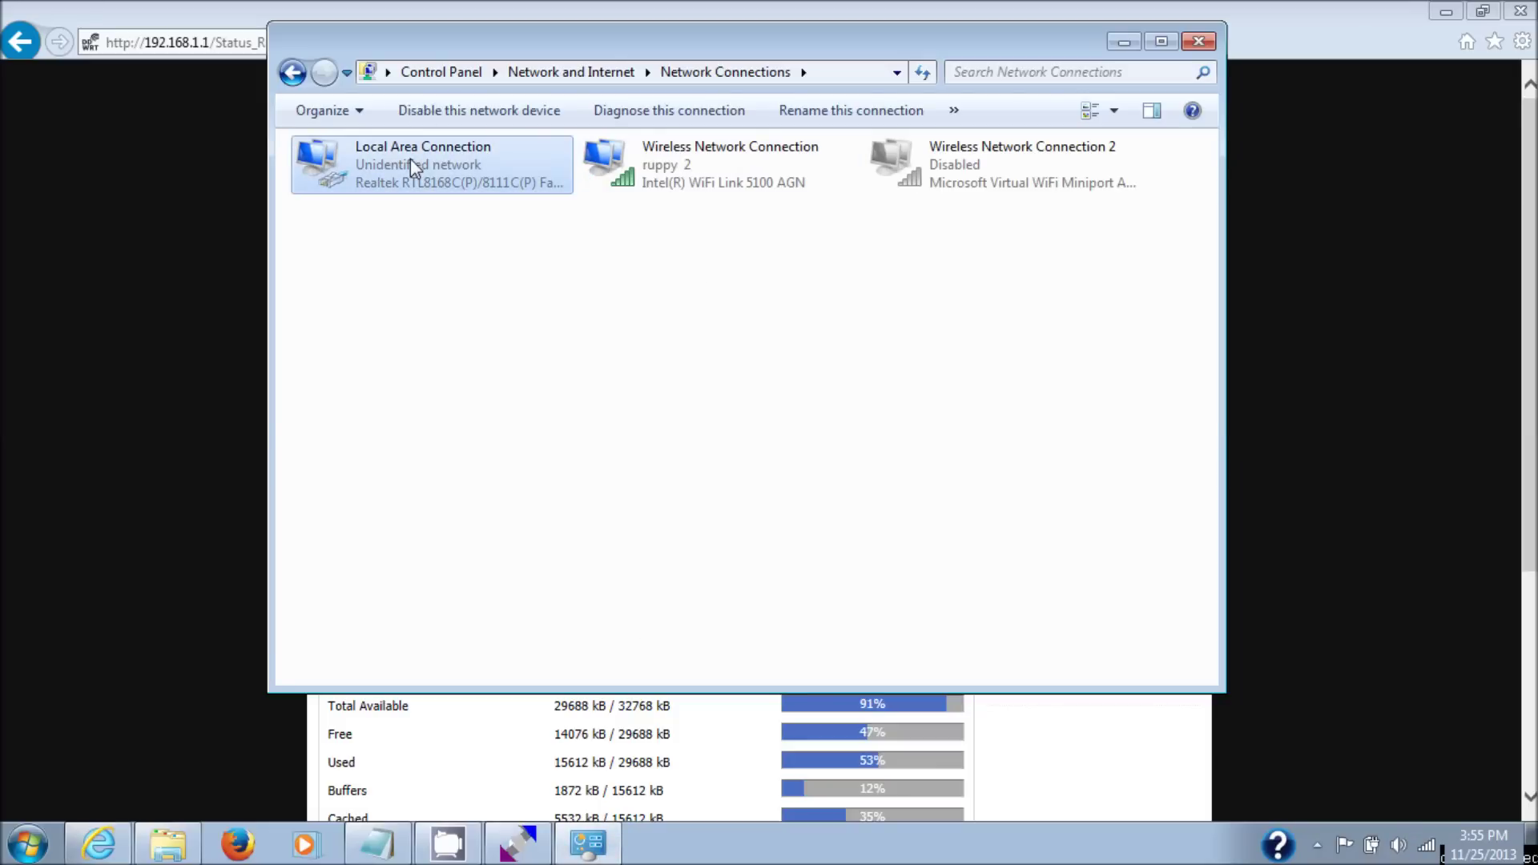
right_click(410, 159)
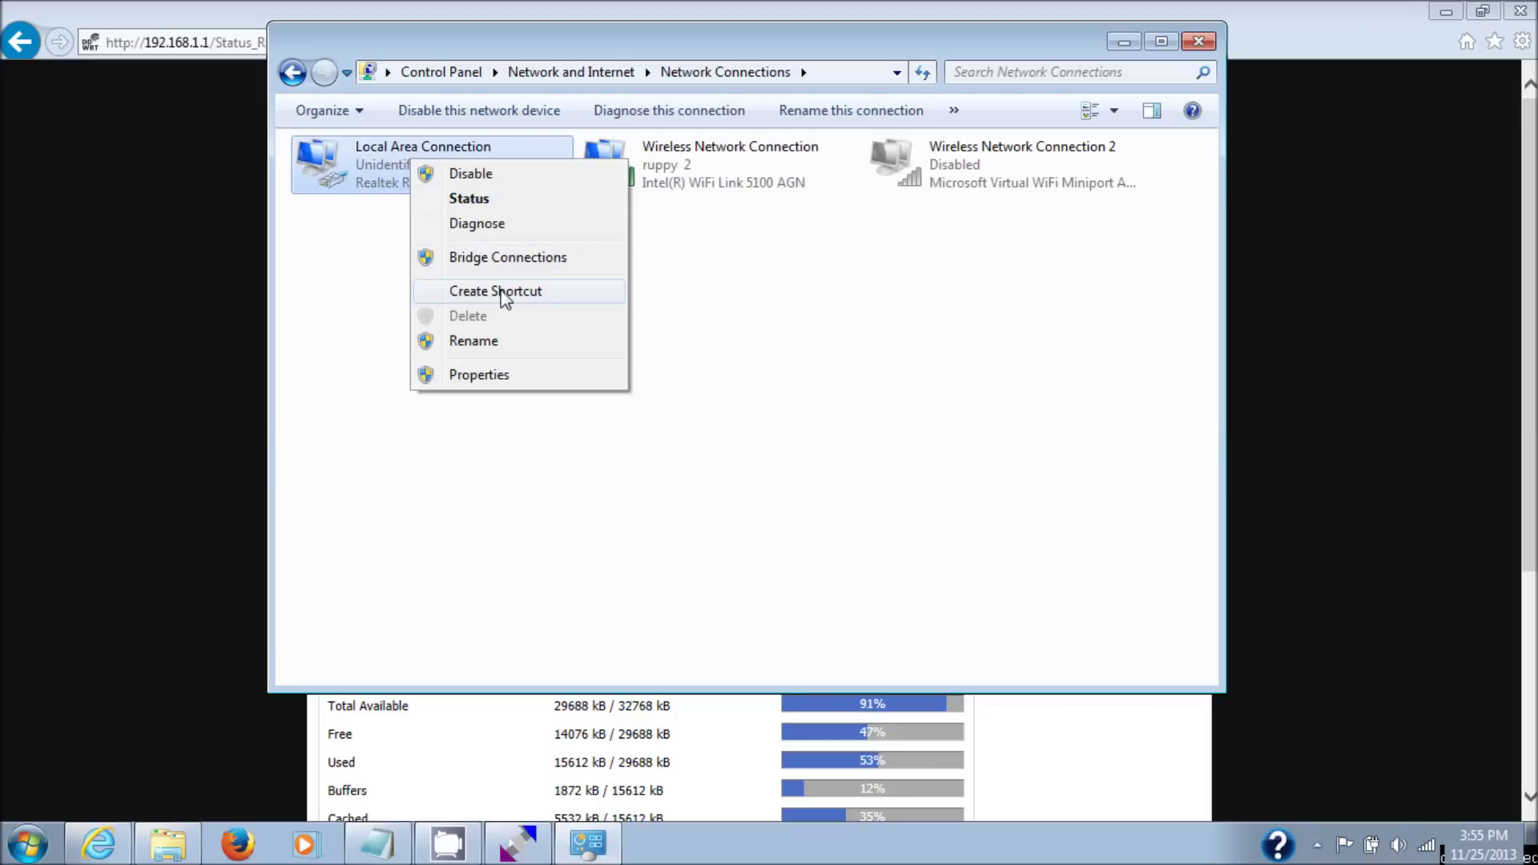
click(479, 373)
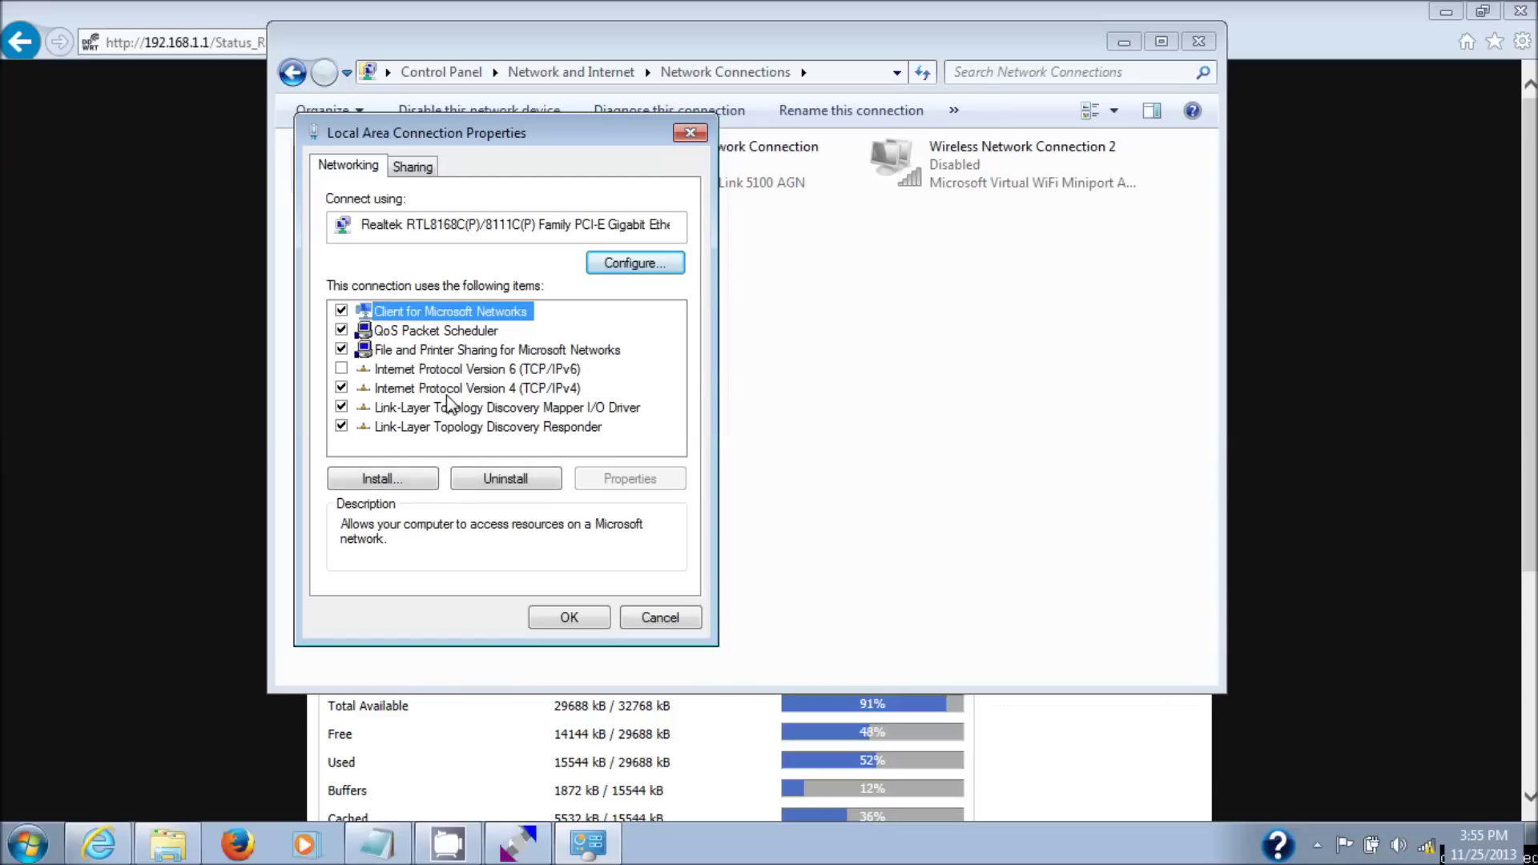
double_click(446, 391)
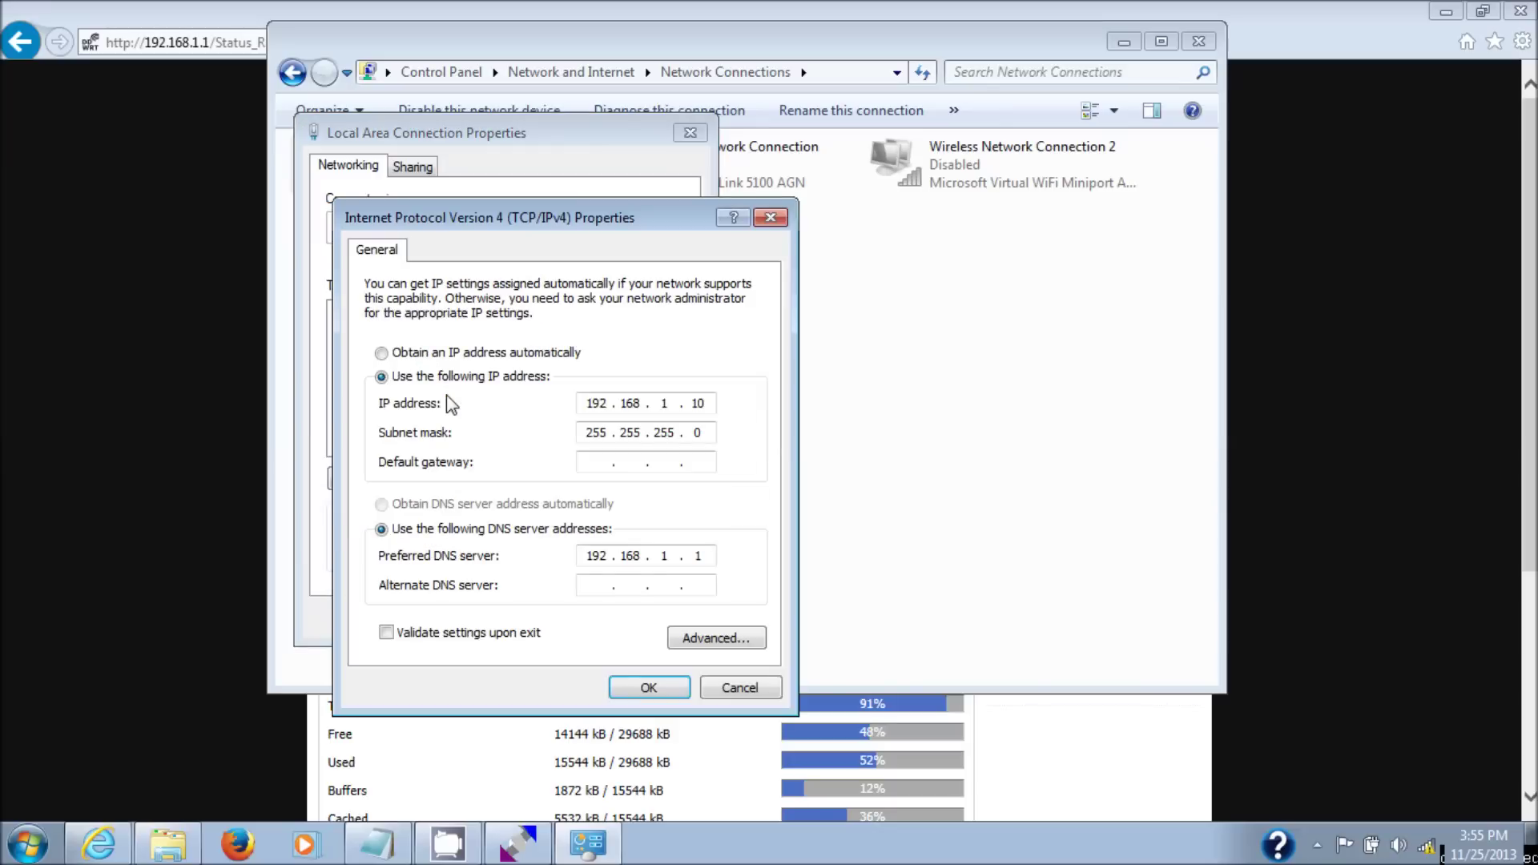
click(411, 363)
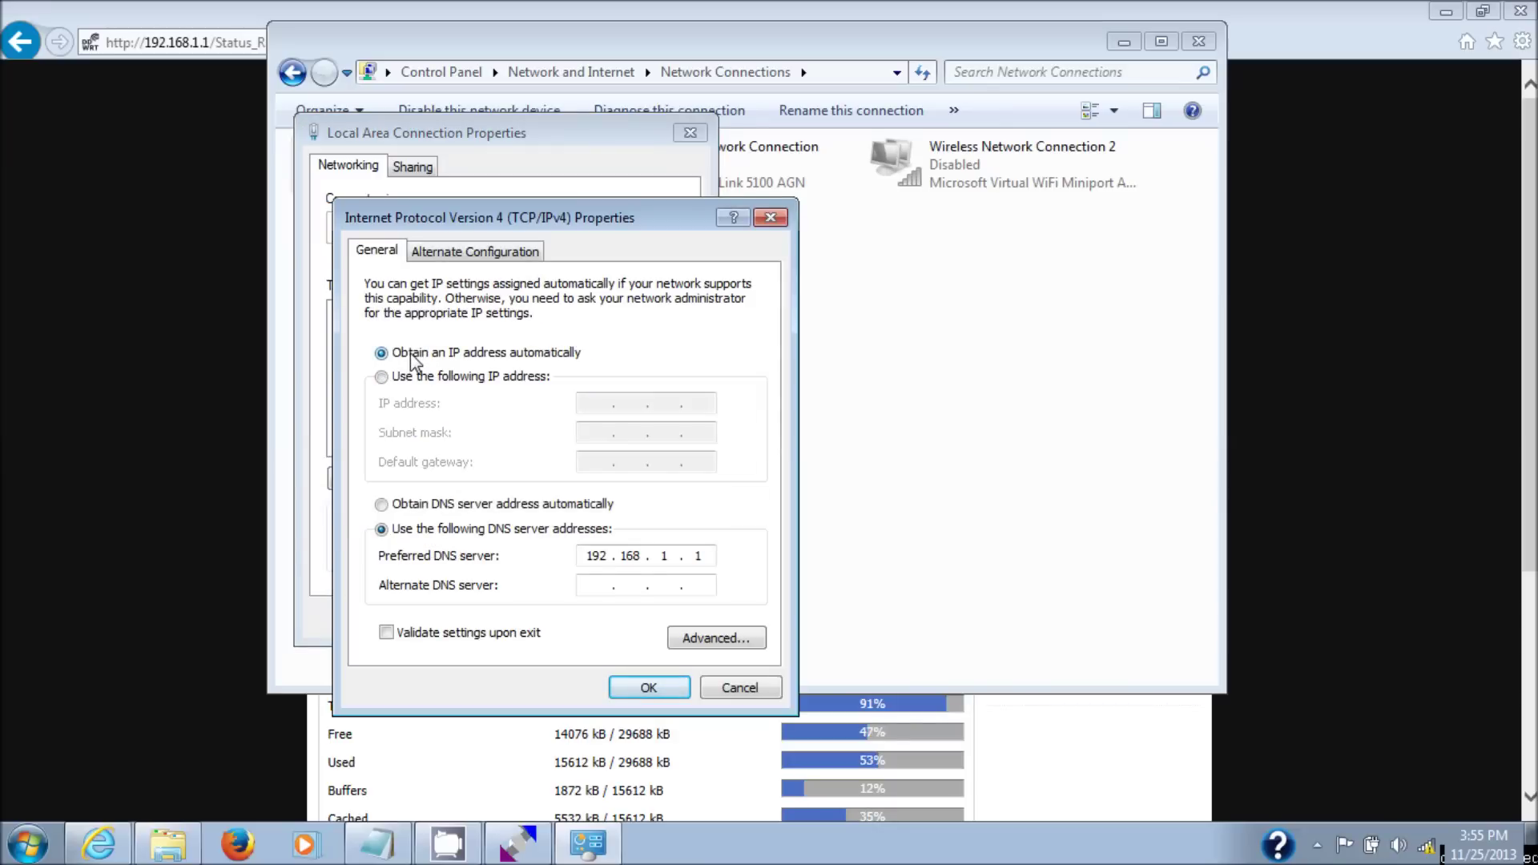
click(383, 507)
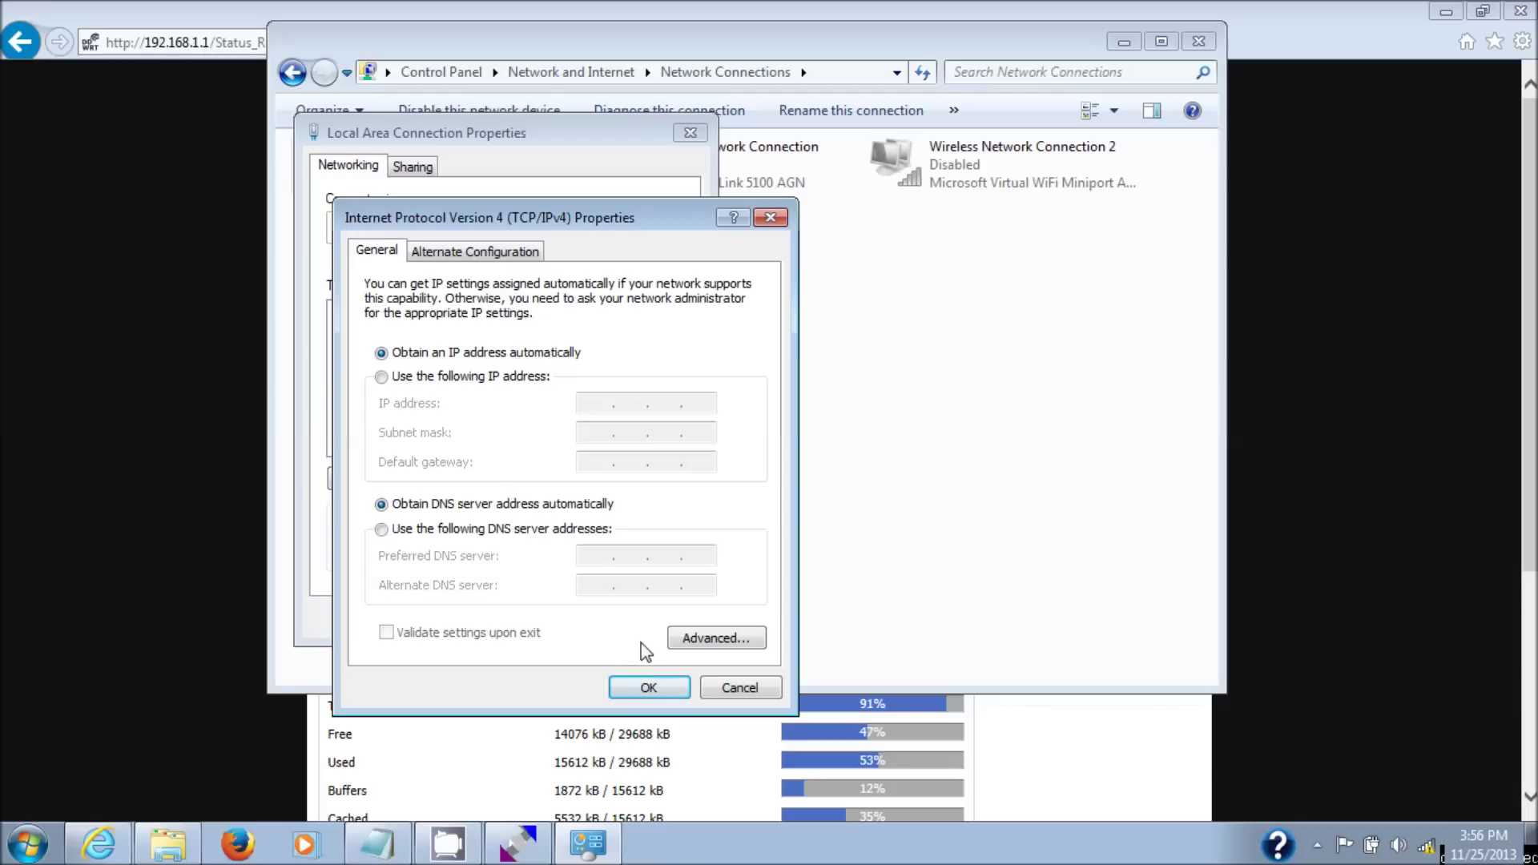
click(671, 687)
click(565, 618)
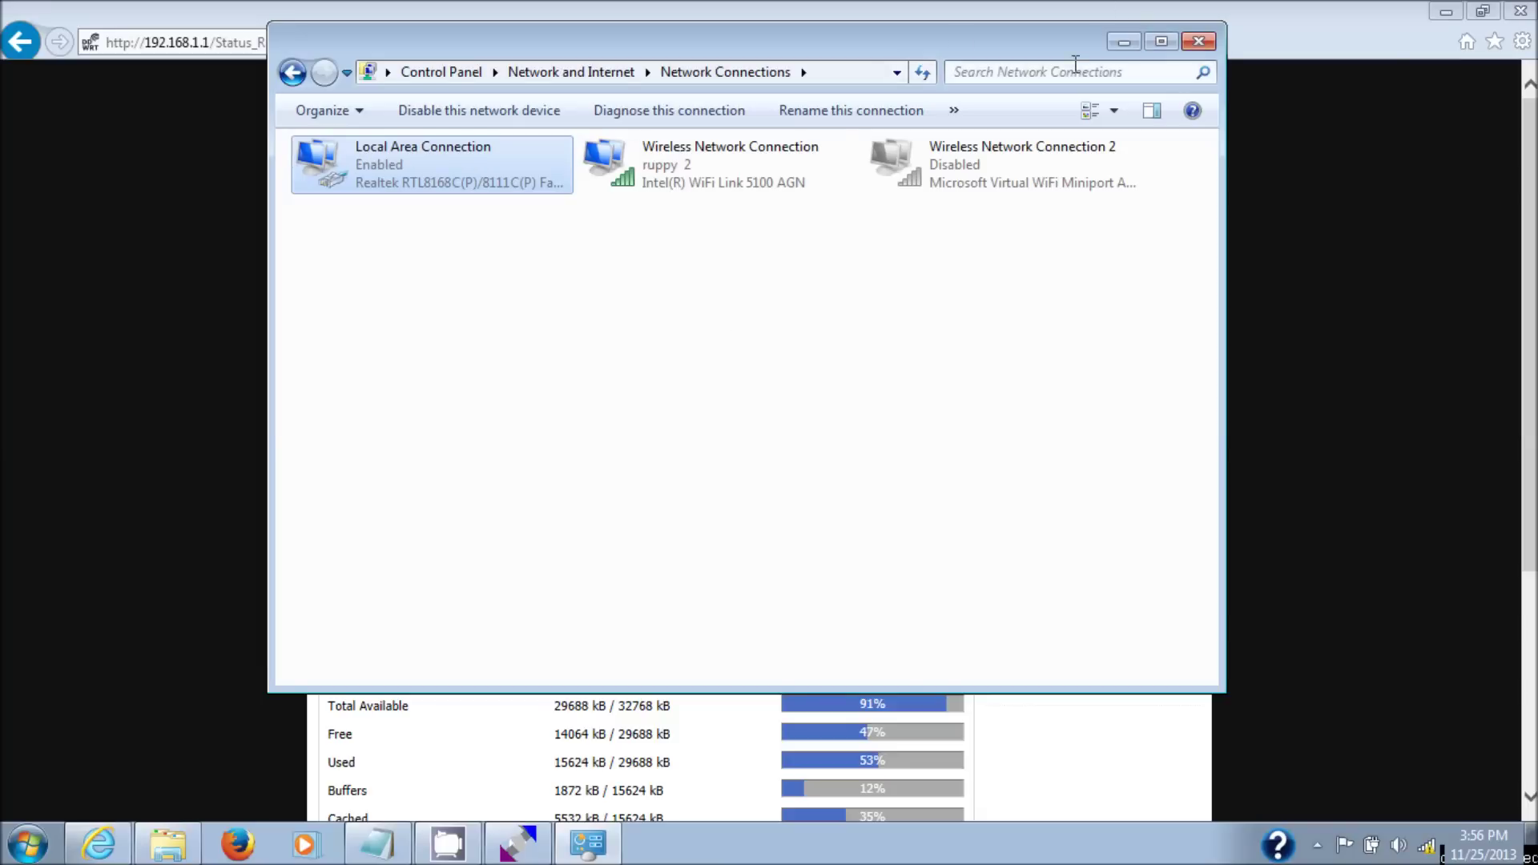
- Check Local Area Connection details for DHCP address 192.168.1.124 from 192.168.1.1, then close all windows
right_click(410, 184)
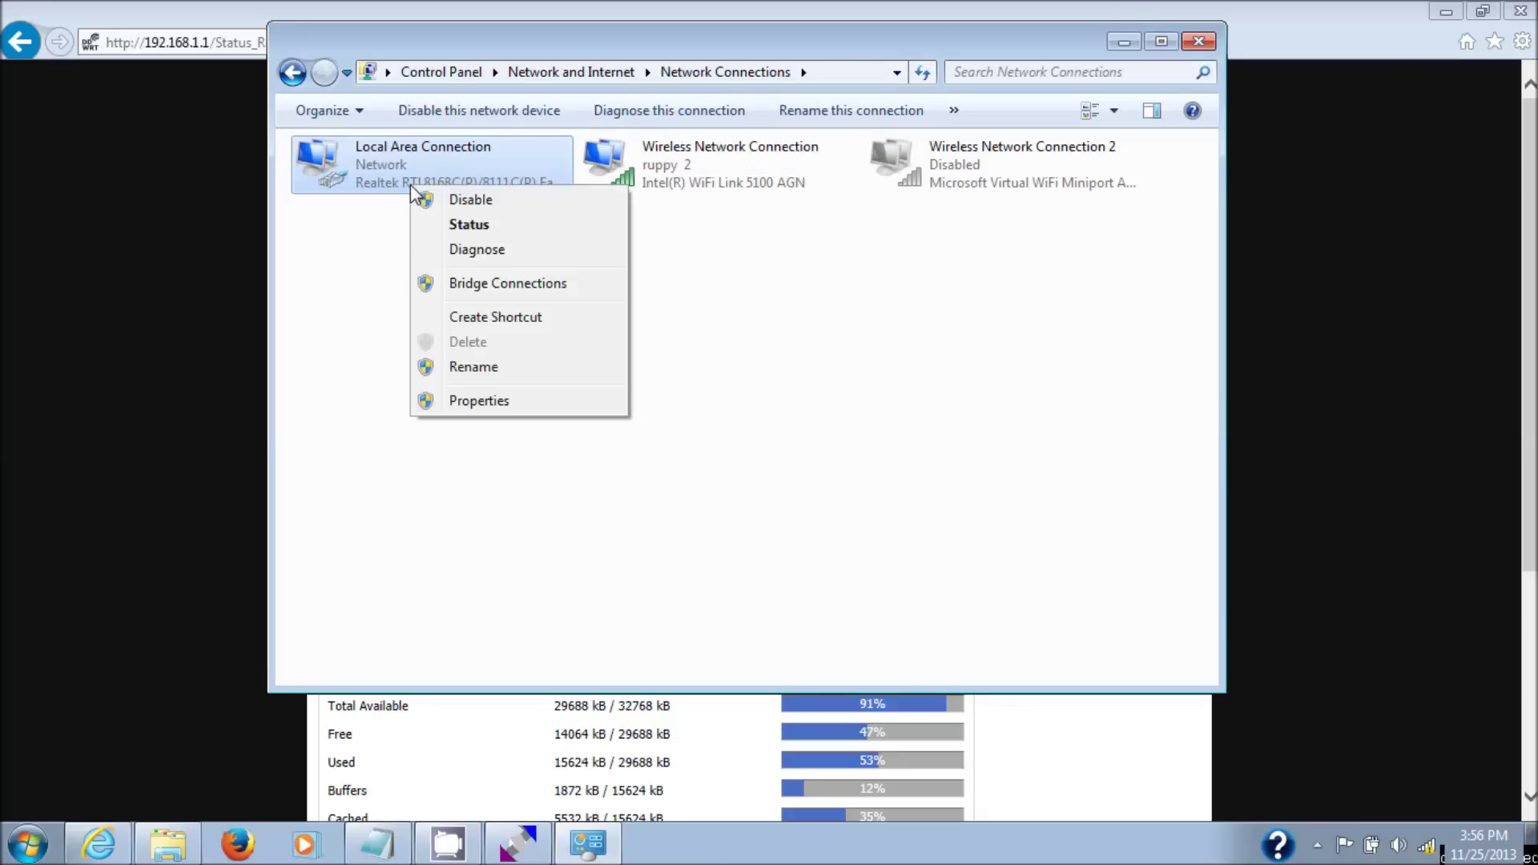
click(470, 226)
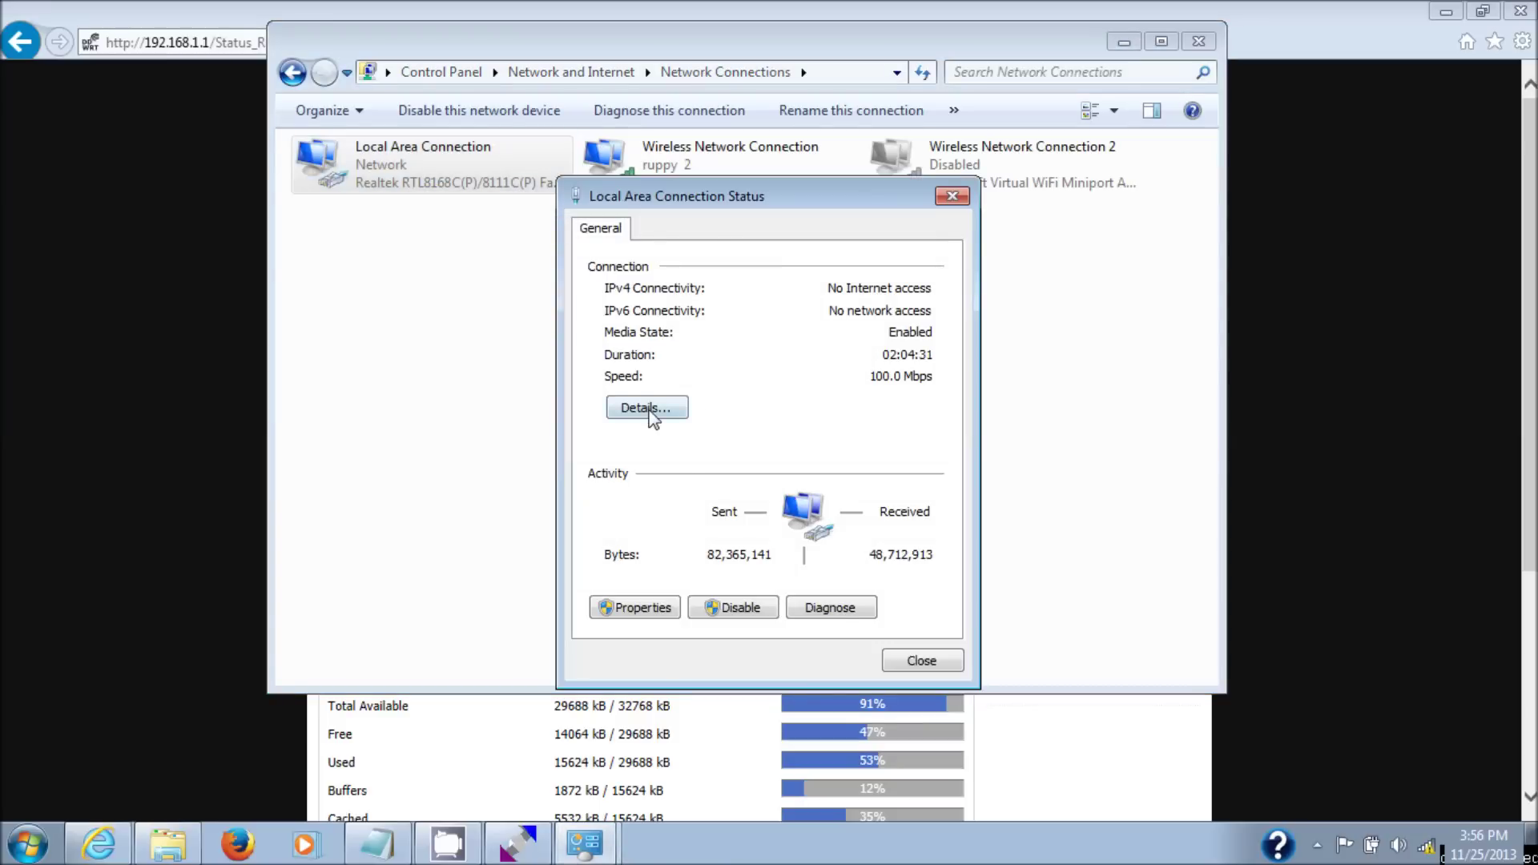
click(646, 408)
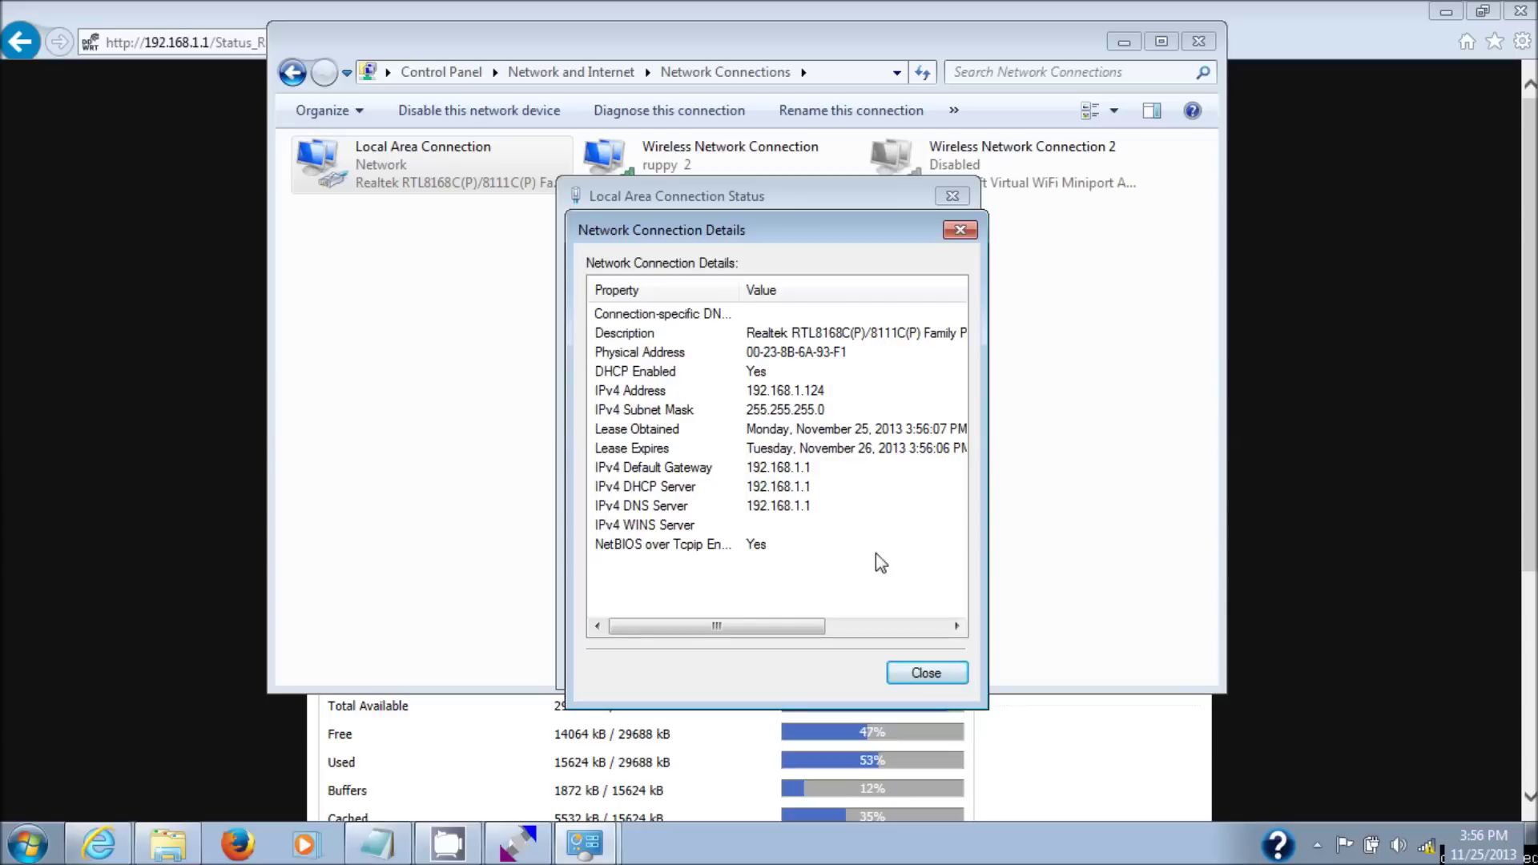
click(925, 675)
click(926, 667)
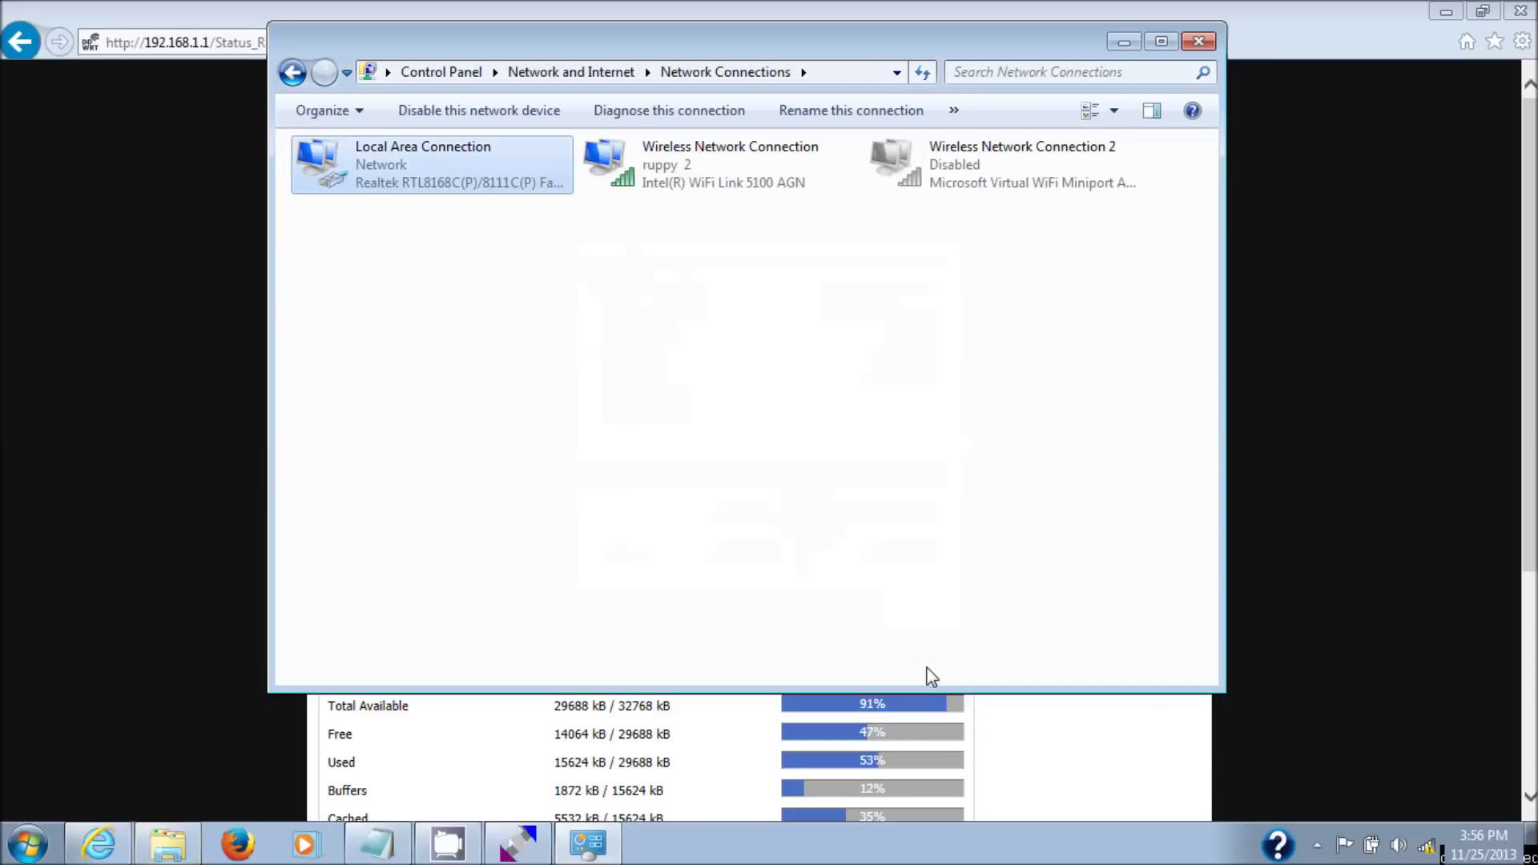
click(1205, 42)
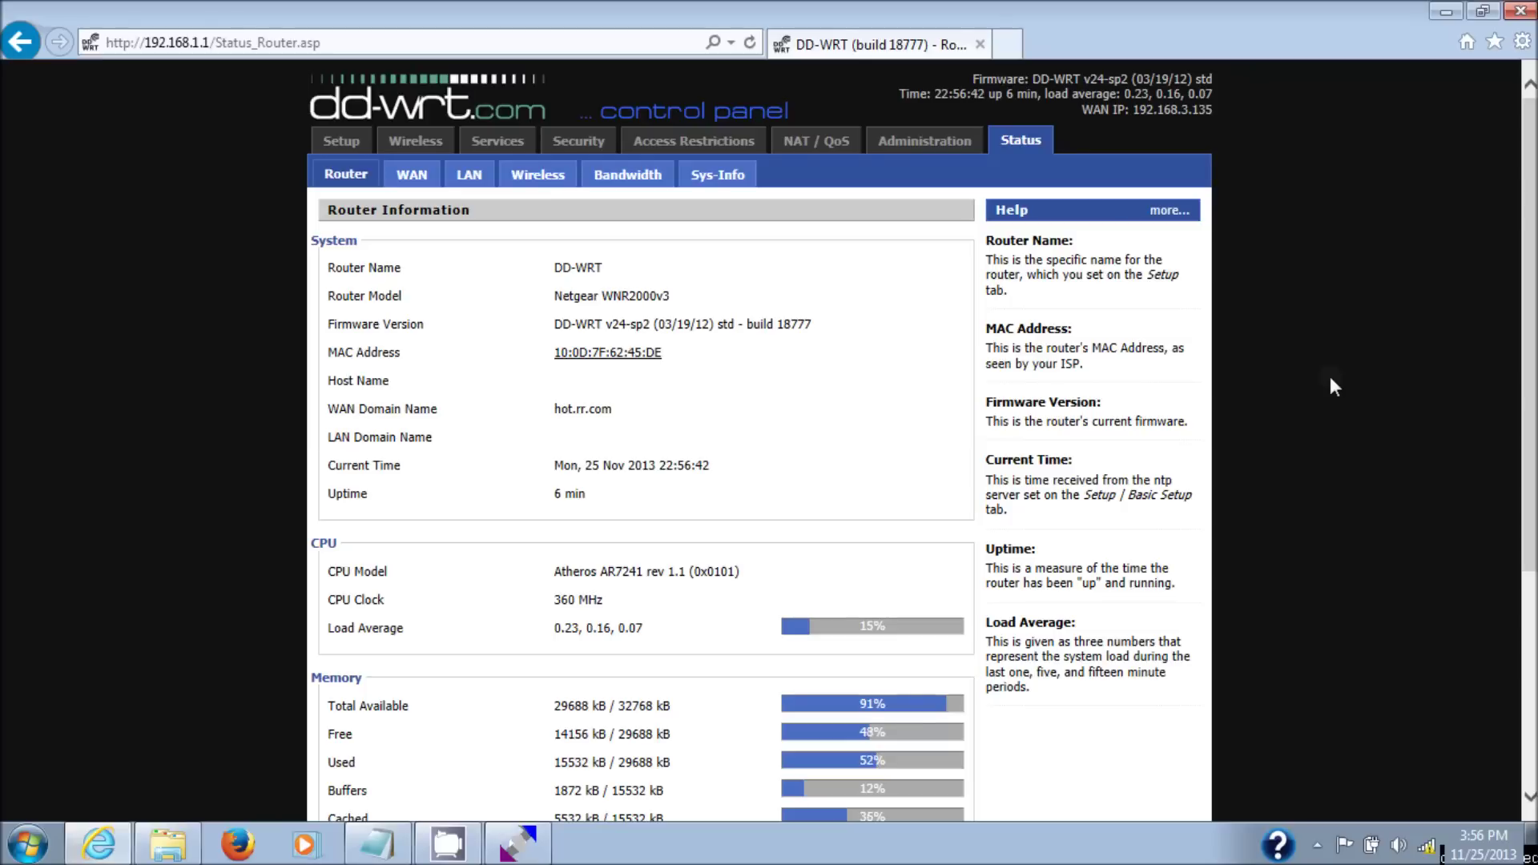
- Reveal the hidden system-tray icons while the DD-WRT Status Router page stays open
click(1318, 846)
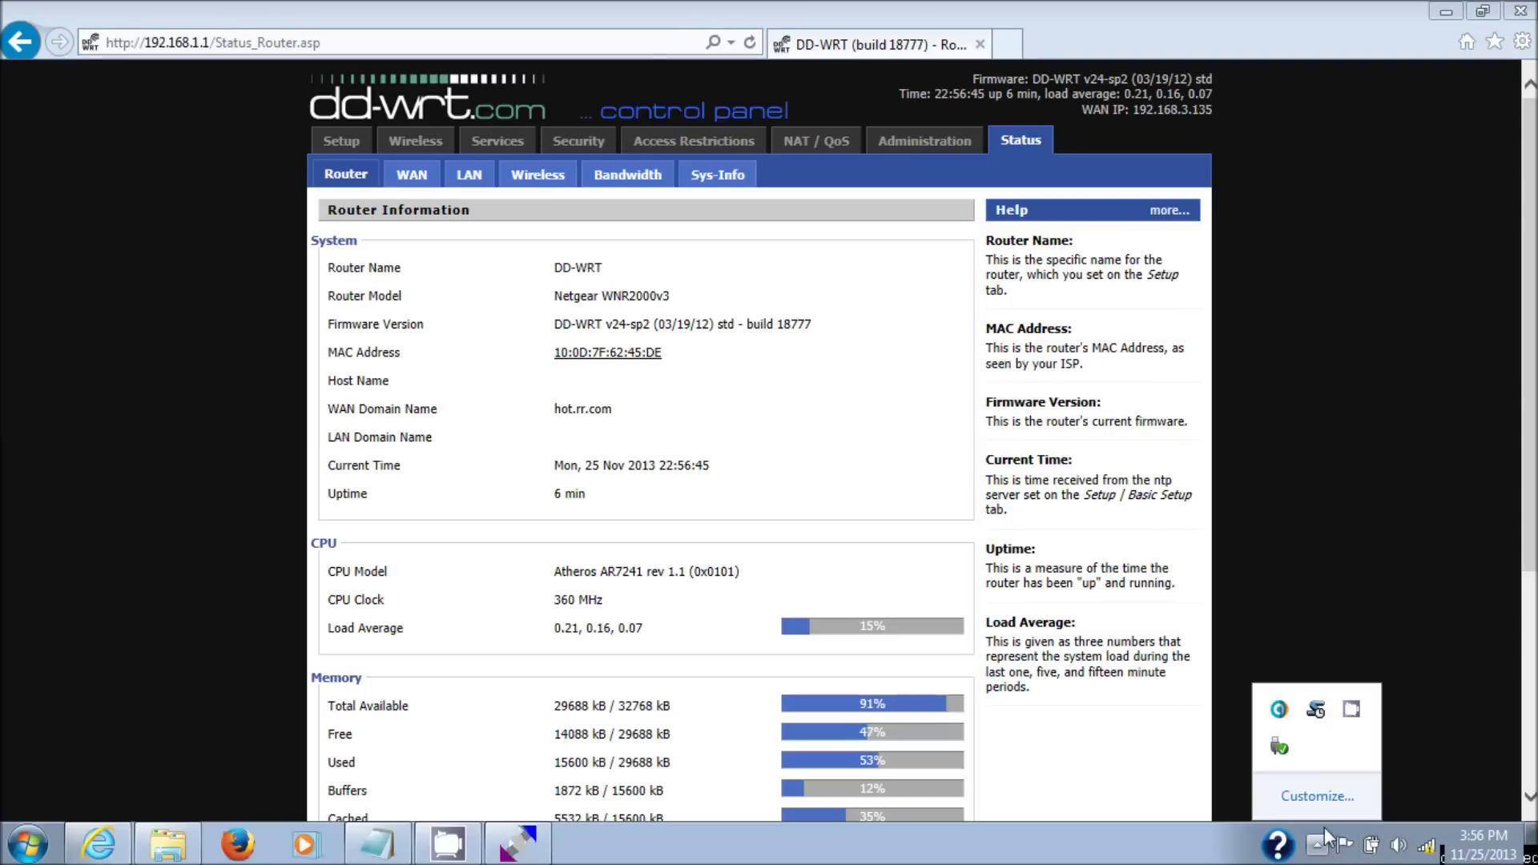